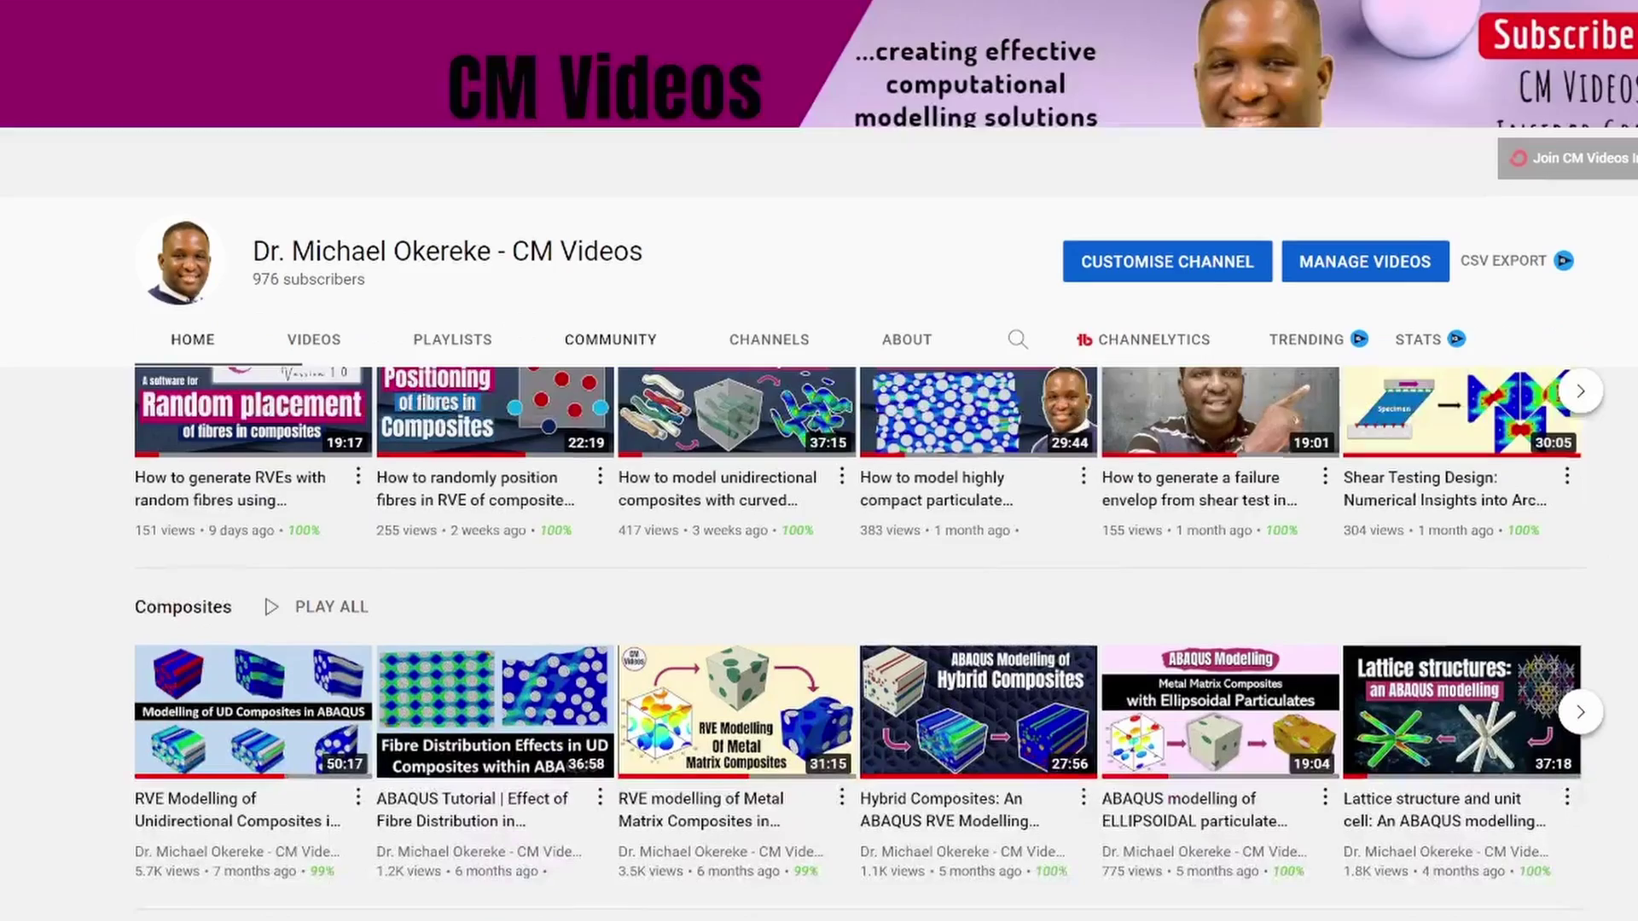
Scroll the channel home page past Composites to the Advanced Materials Modelling and Computational Analysis shelves.
{"action": "scroll", "coordinate": [819, 512], "scroll_direction": "down", "scroll_amount": 6}
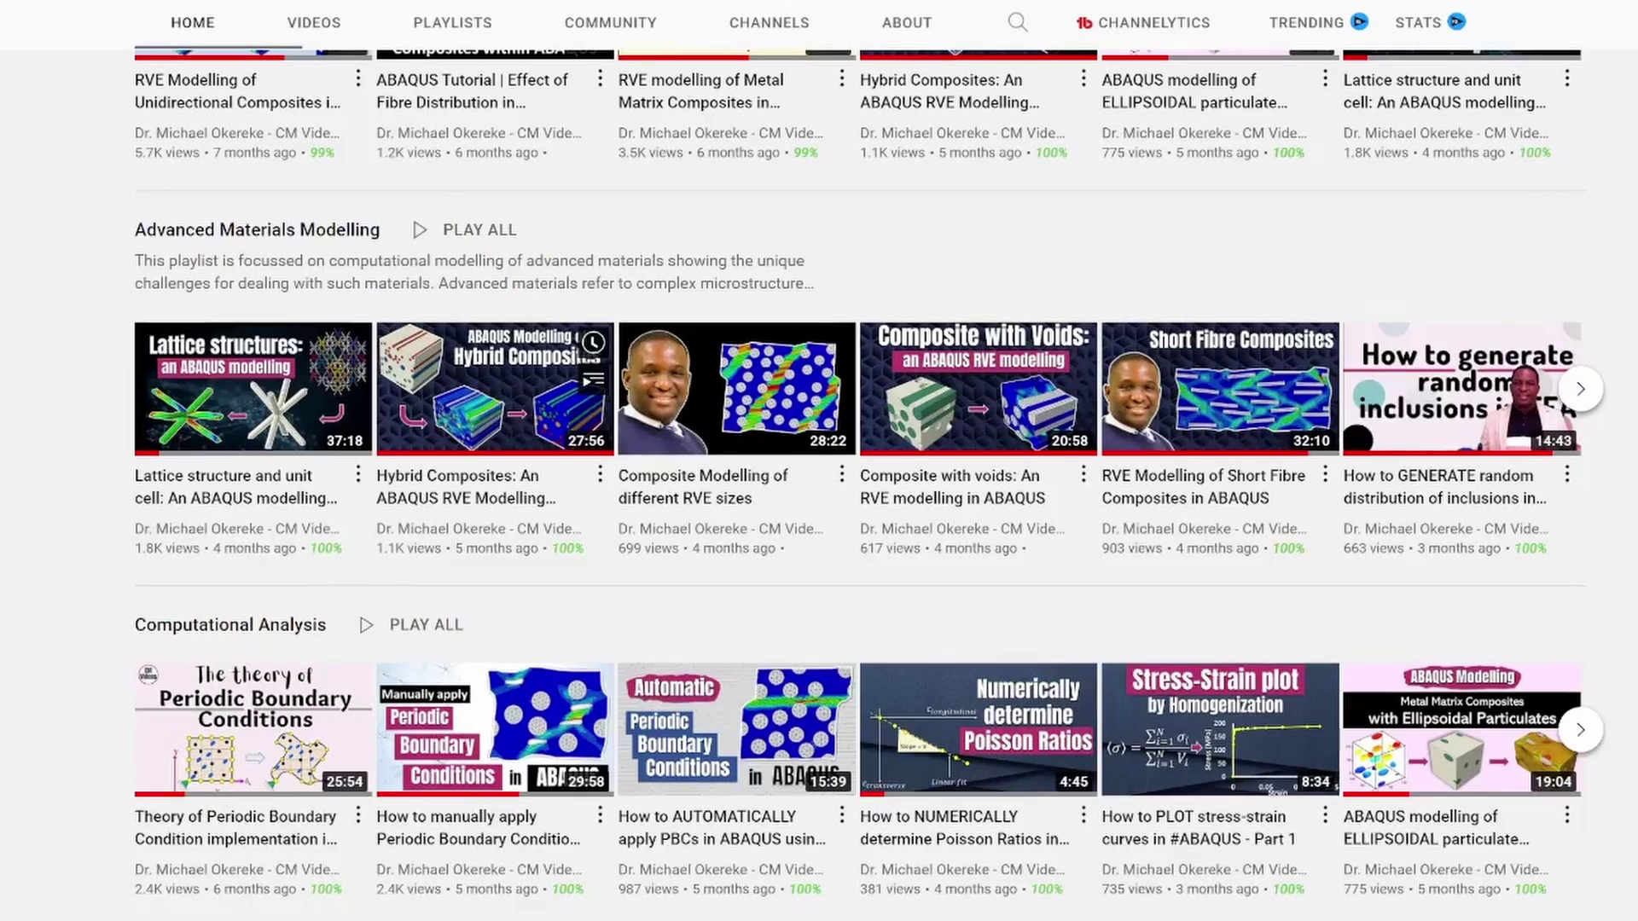
{"action": "scroll", "coordinate": [819, 512], "scroll_direction": "down", "scroll_amount": 5}
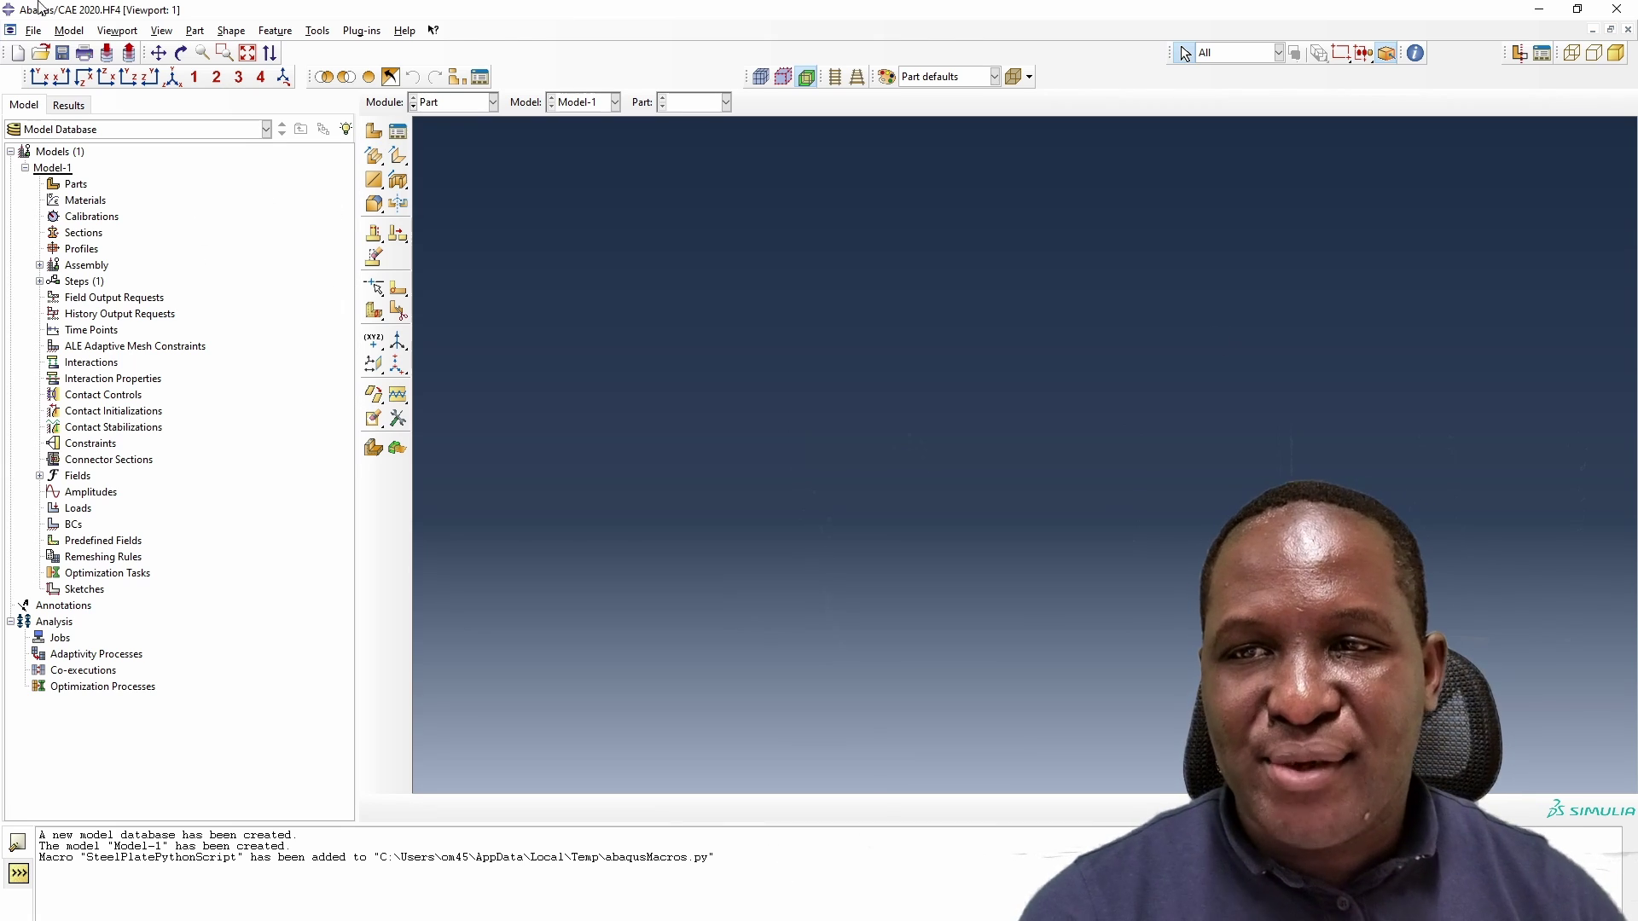
Change the Abaqus/CAE work directory path to C:\ABAQUS_WB.
{"action": "left_click", "coordinate": [33, 30]}
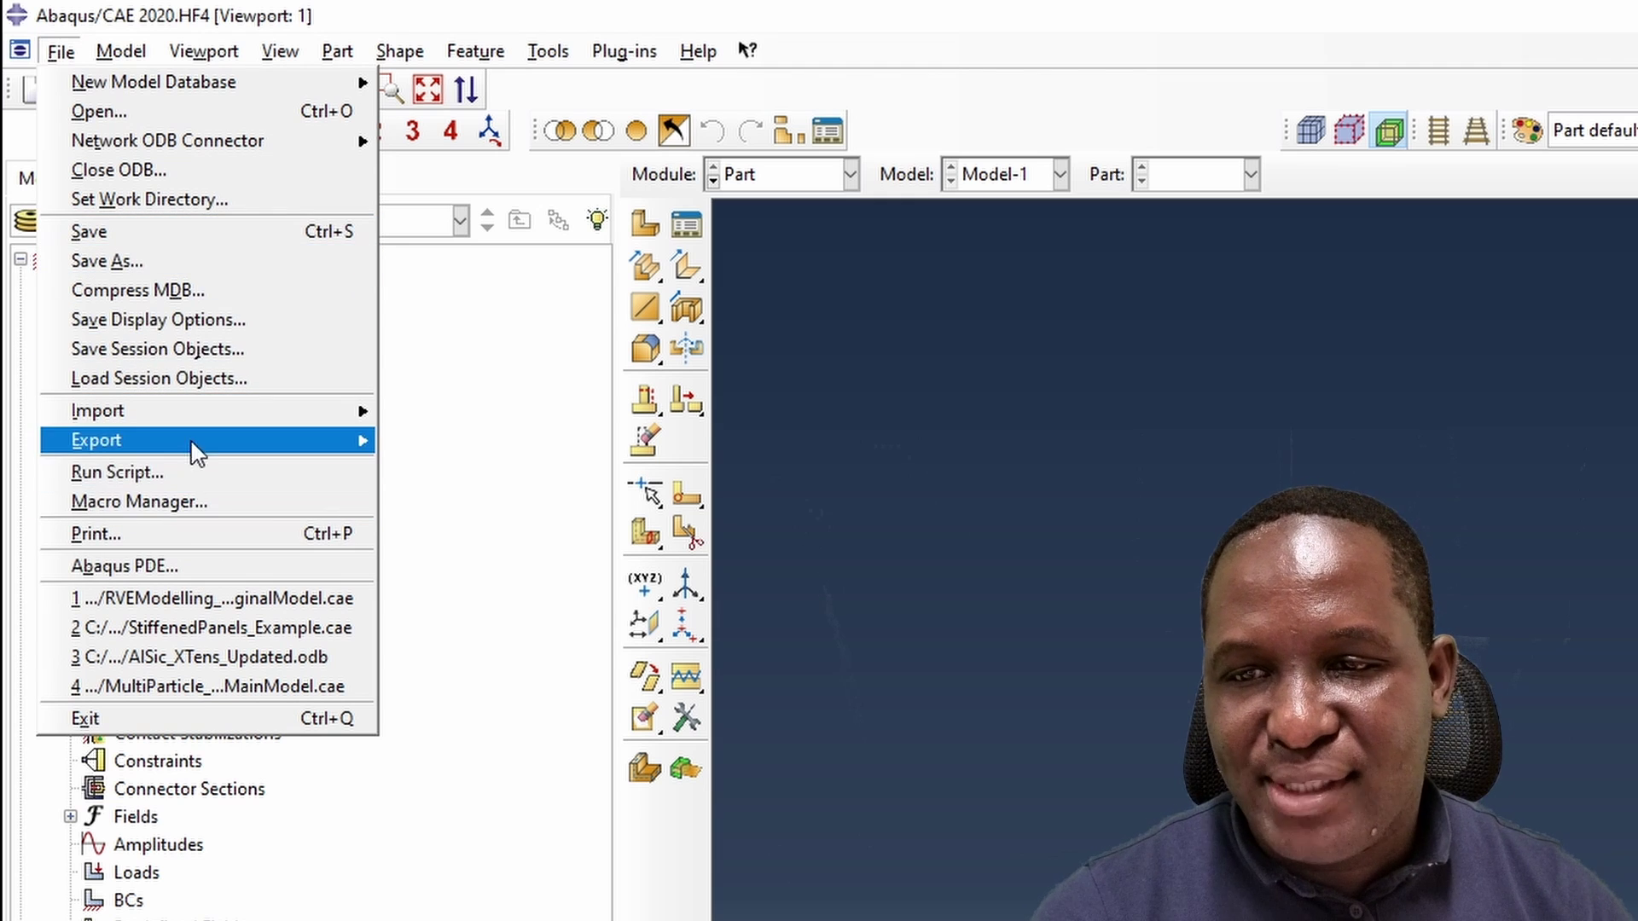
{"action": "left_click", "coordinate": [183, 197]}
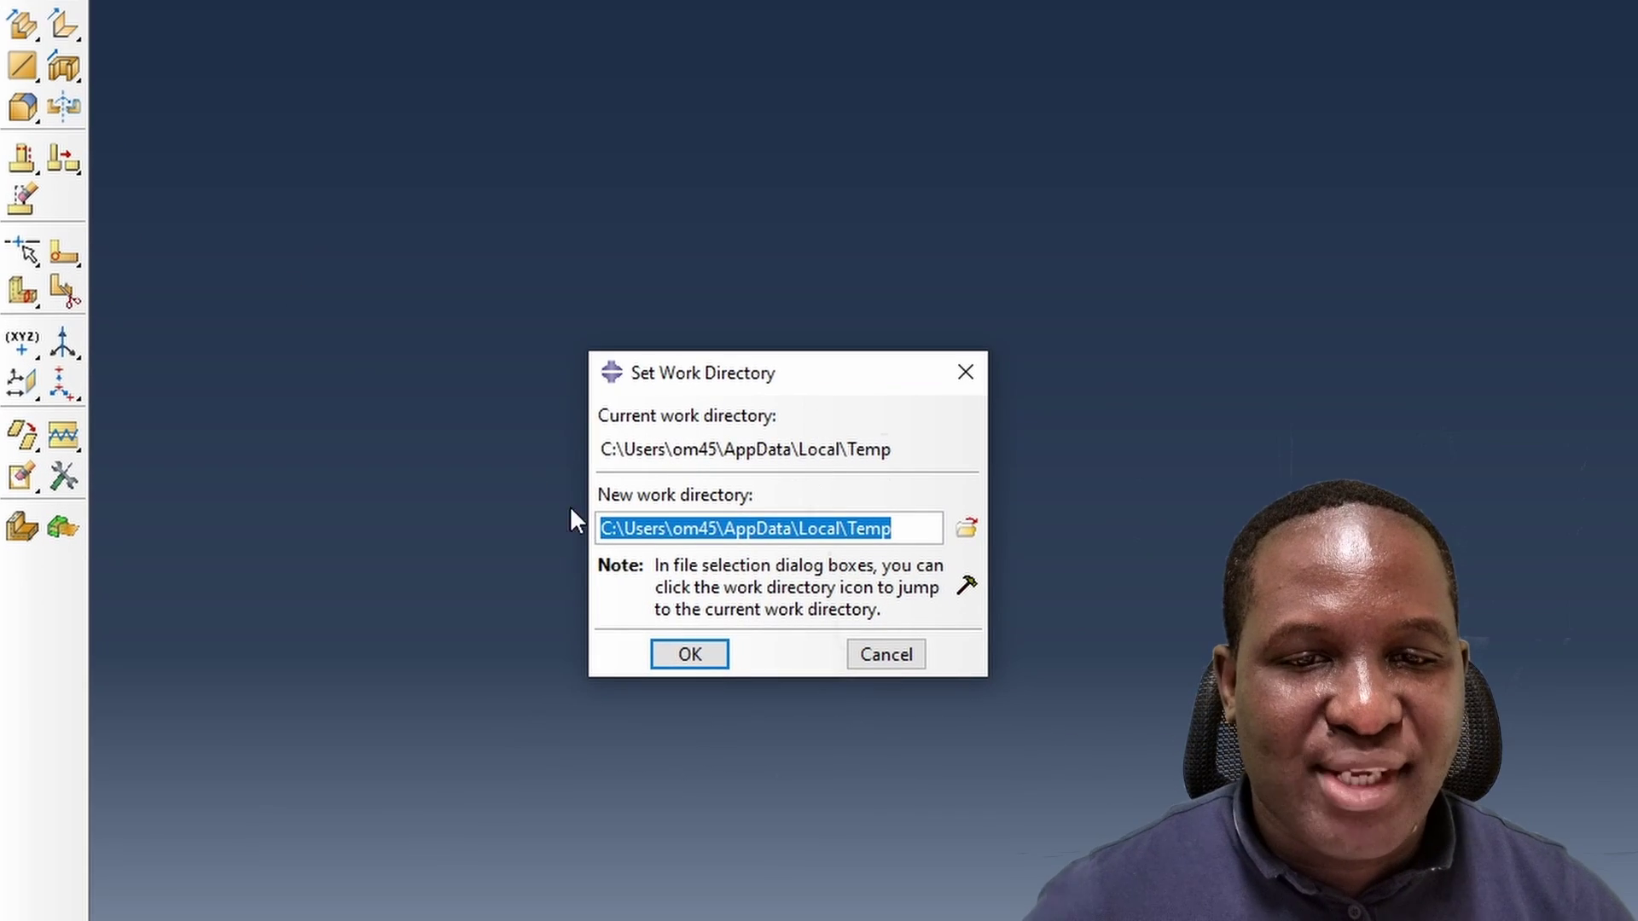
{"action": "left_click", "coordinate": [864, 533]}
{"action": "left_click_drag", "start_coordinate": [866, 530], "coordinate": [544, 525]}
{"action": "type", "text": "C:\\ABAQUS_WB"}
{"action": "left_click_drag", "start_coordinate": [730, 529], "coordinate": [574, 524]}
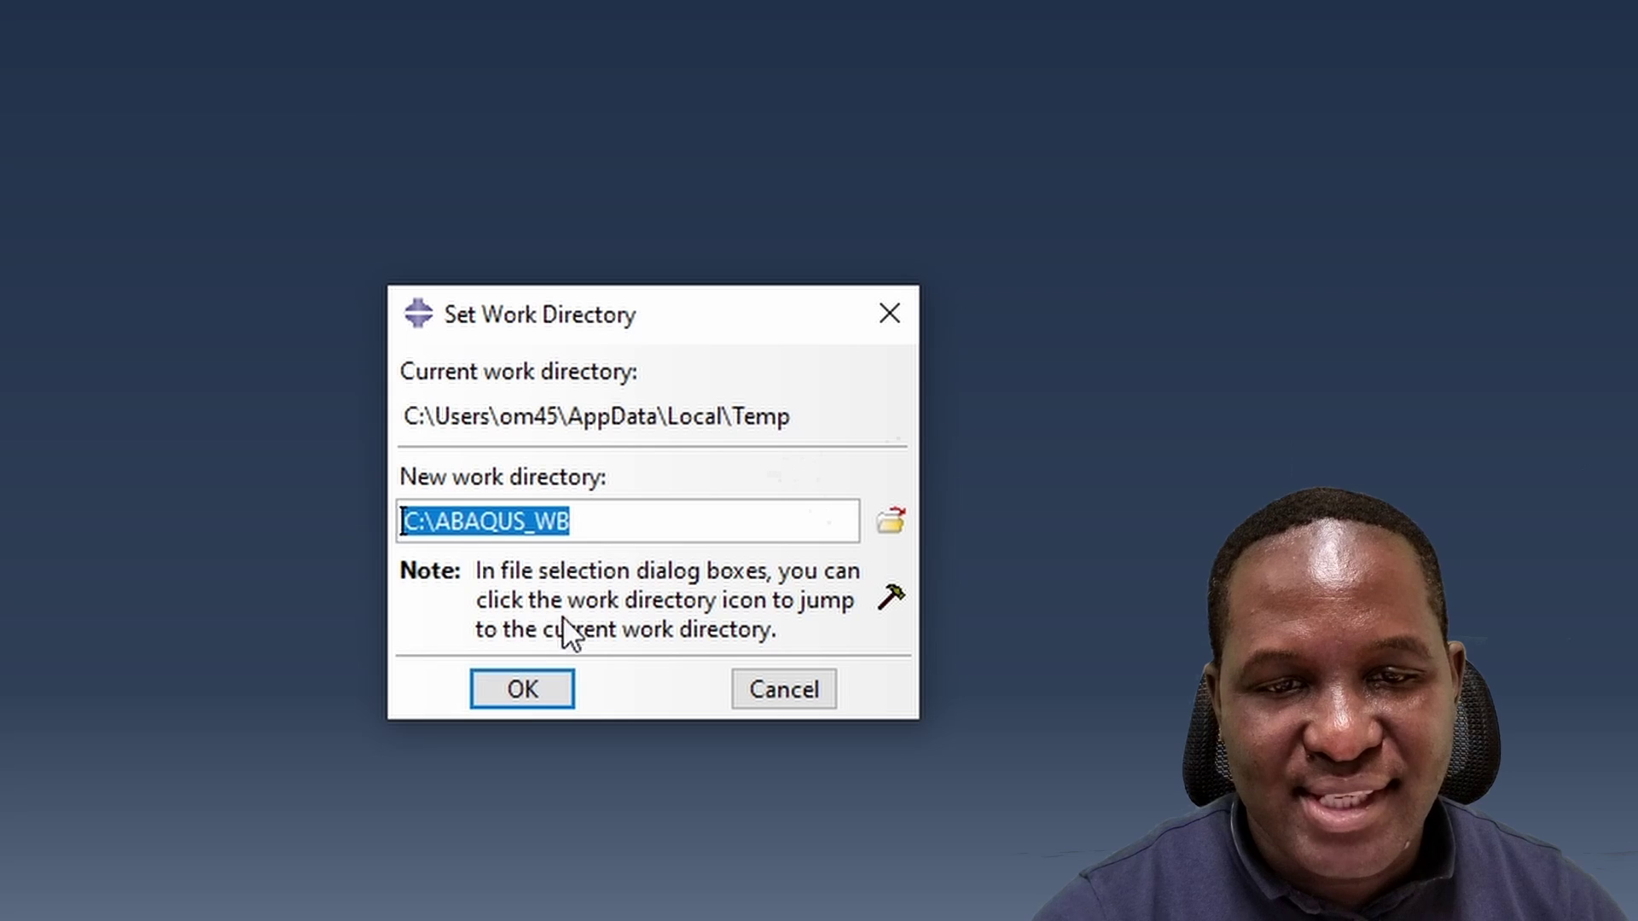
{"action": "left_click", "coordinate": [522, 691]}
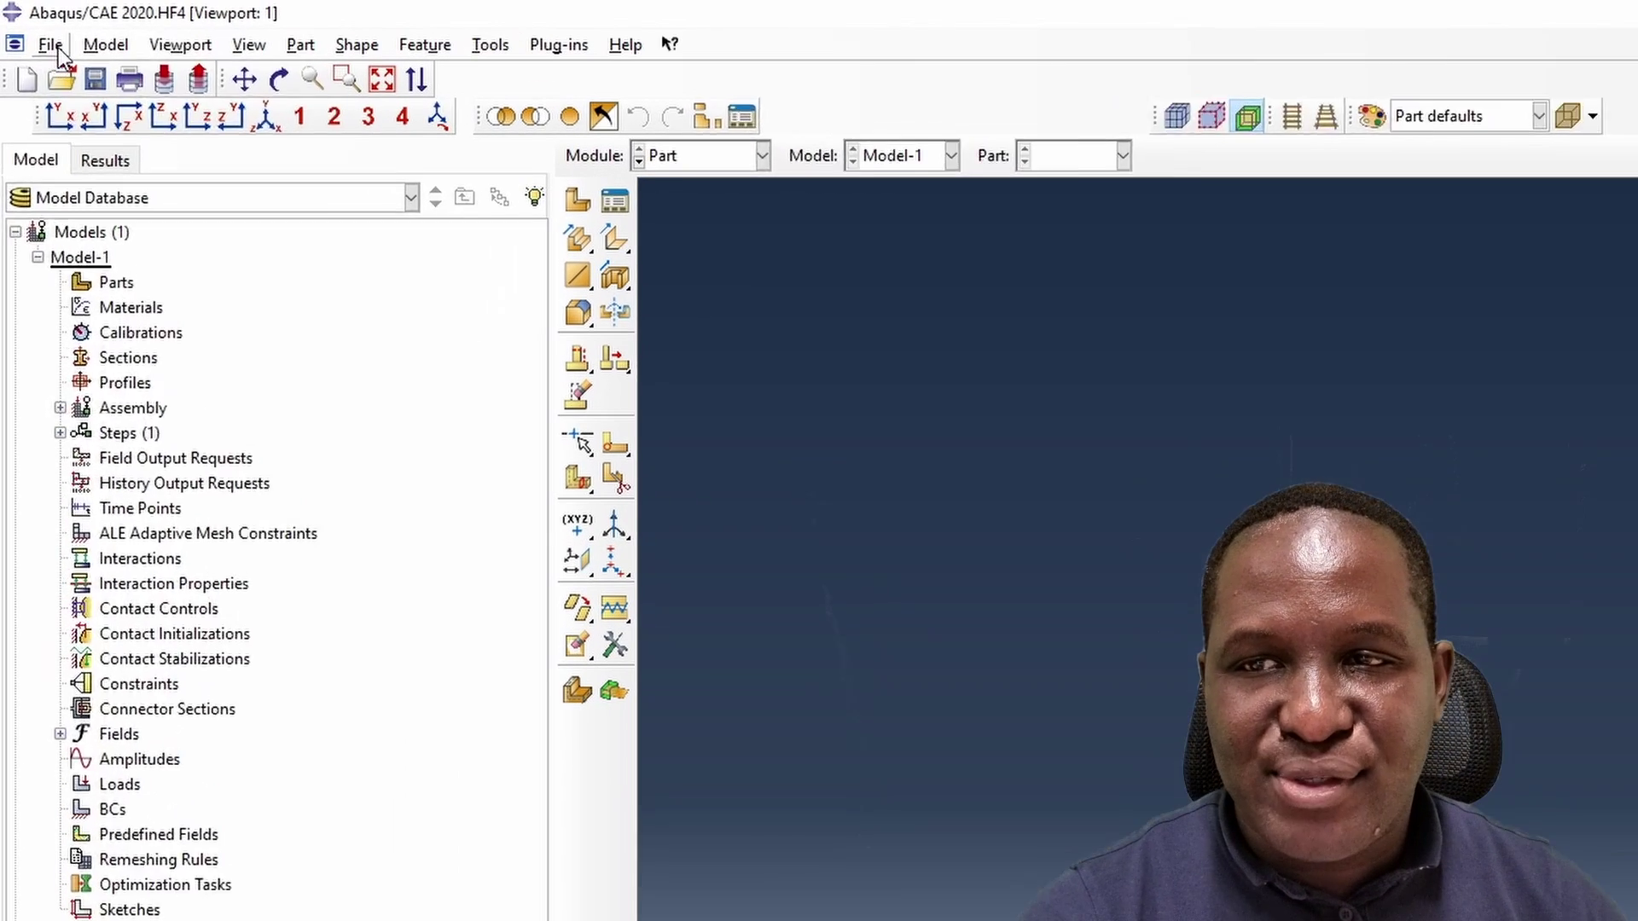
Create a macro named SteelPythonSCript in the Work directory and begin recording it.
{"action": "left_click", "coordinate": [34, 30]}
{"action": "left_click", "coordinate": [161, 474]}
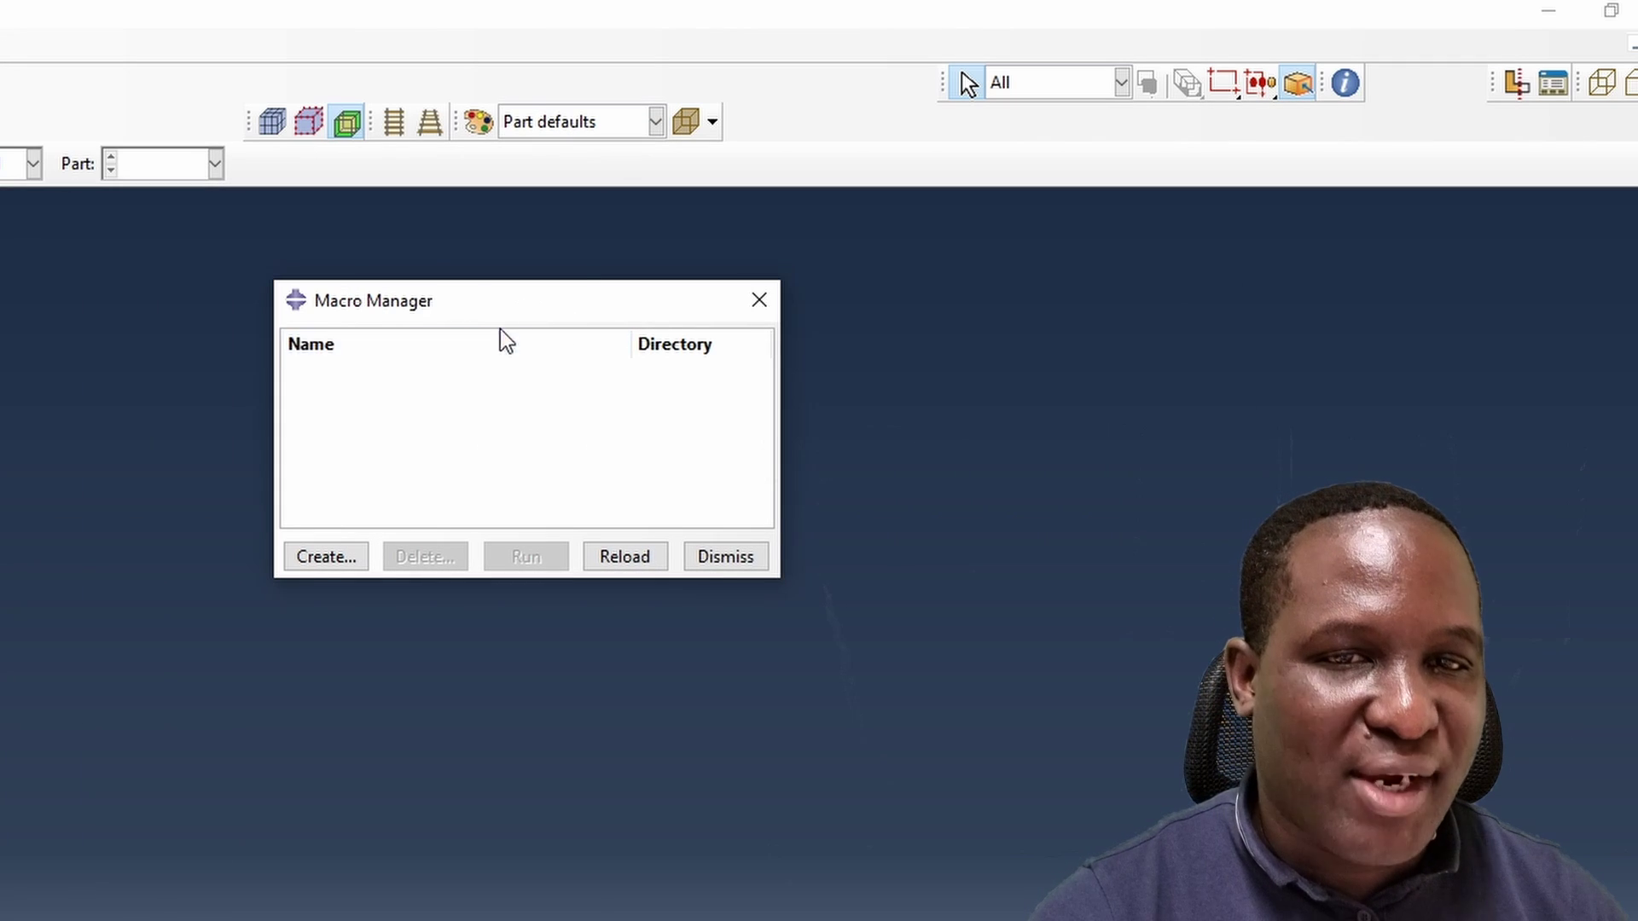
{"action": "left_click_drag", "start_coordinate": [500, 329], "coordinate": [740, 404]}
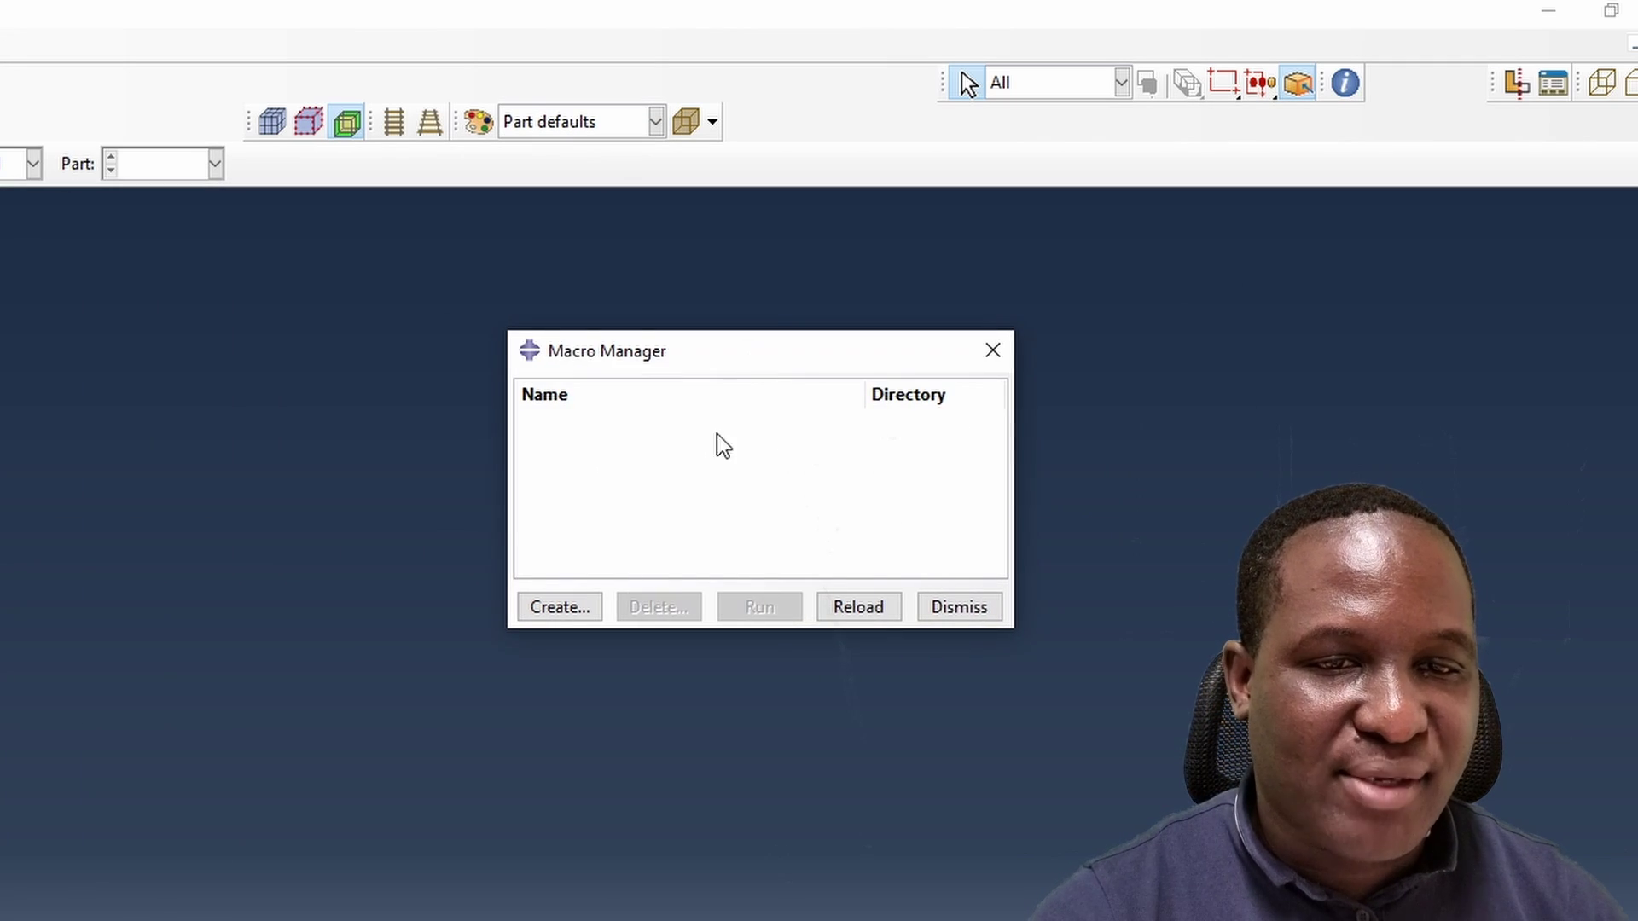
{"action": "left_click", "coordinate": [528, 607]}
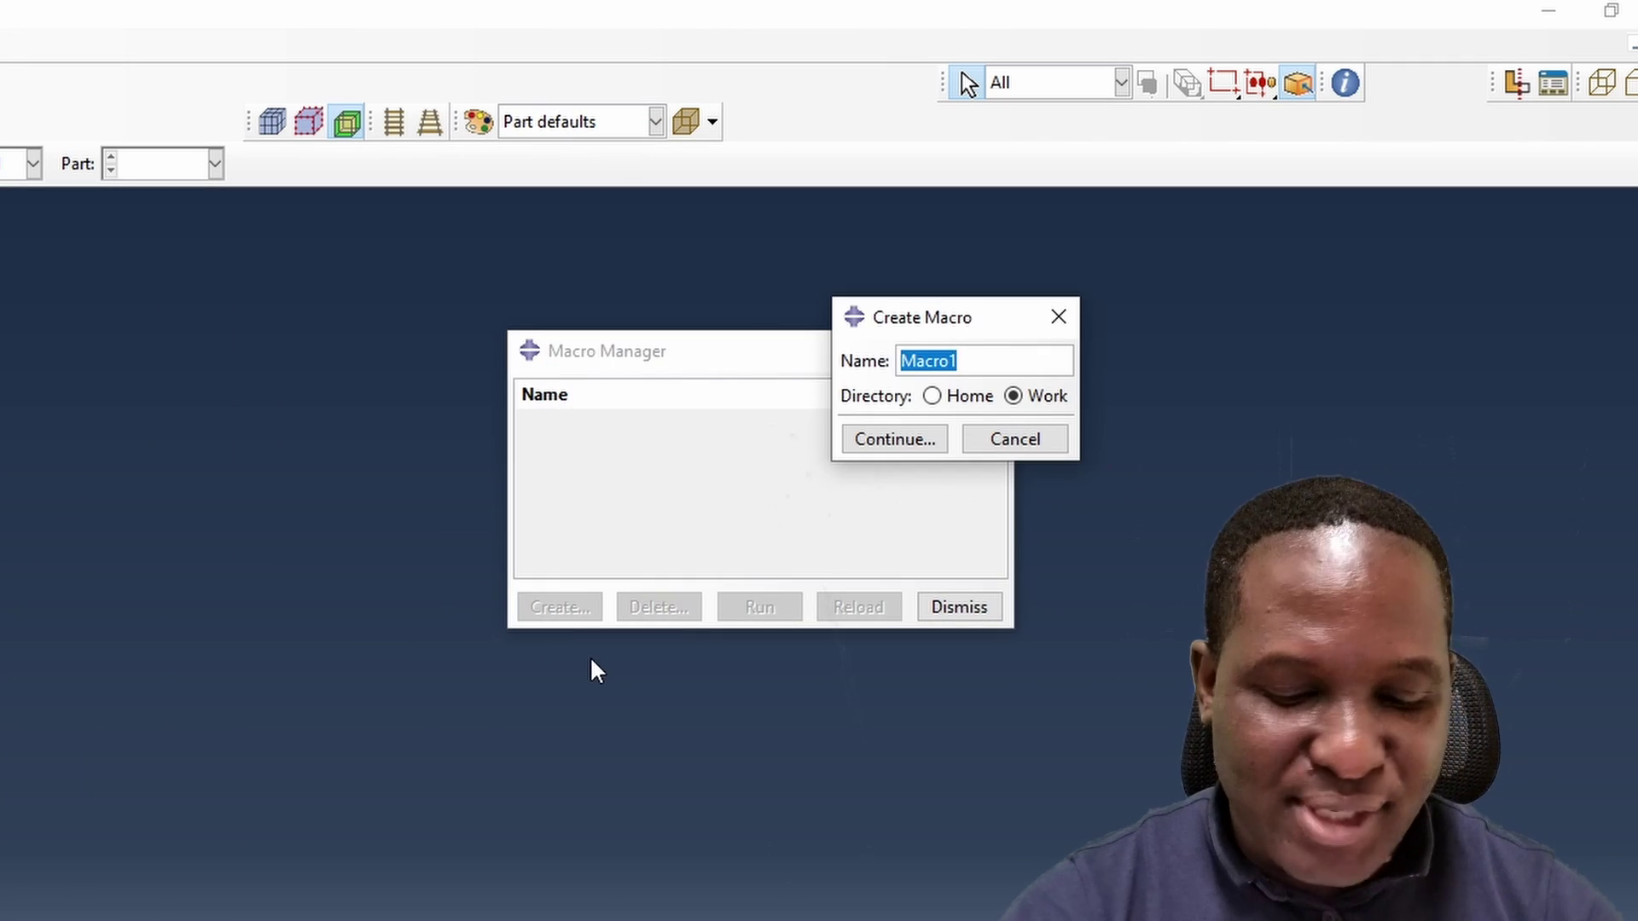
{"action": "type", "text": "SteelPythonSCript"}
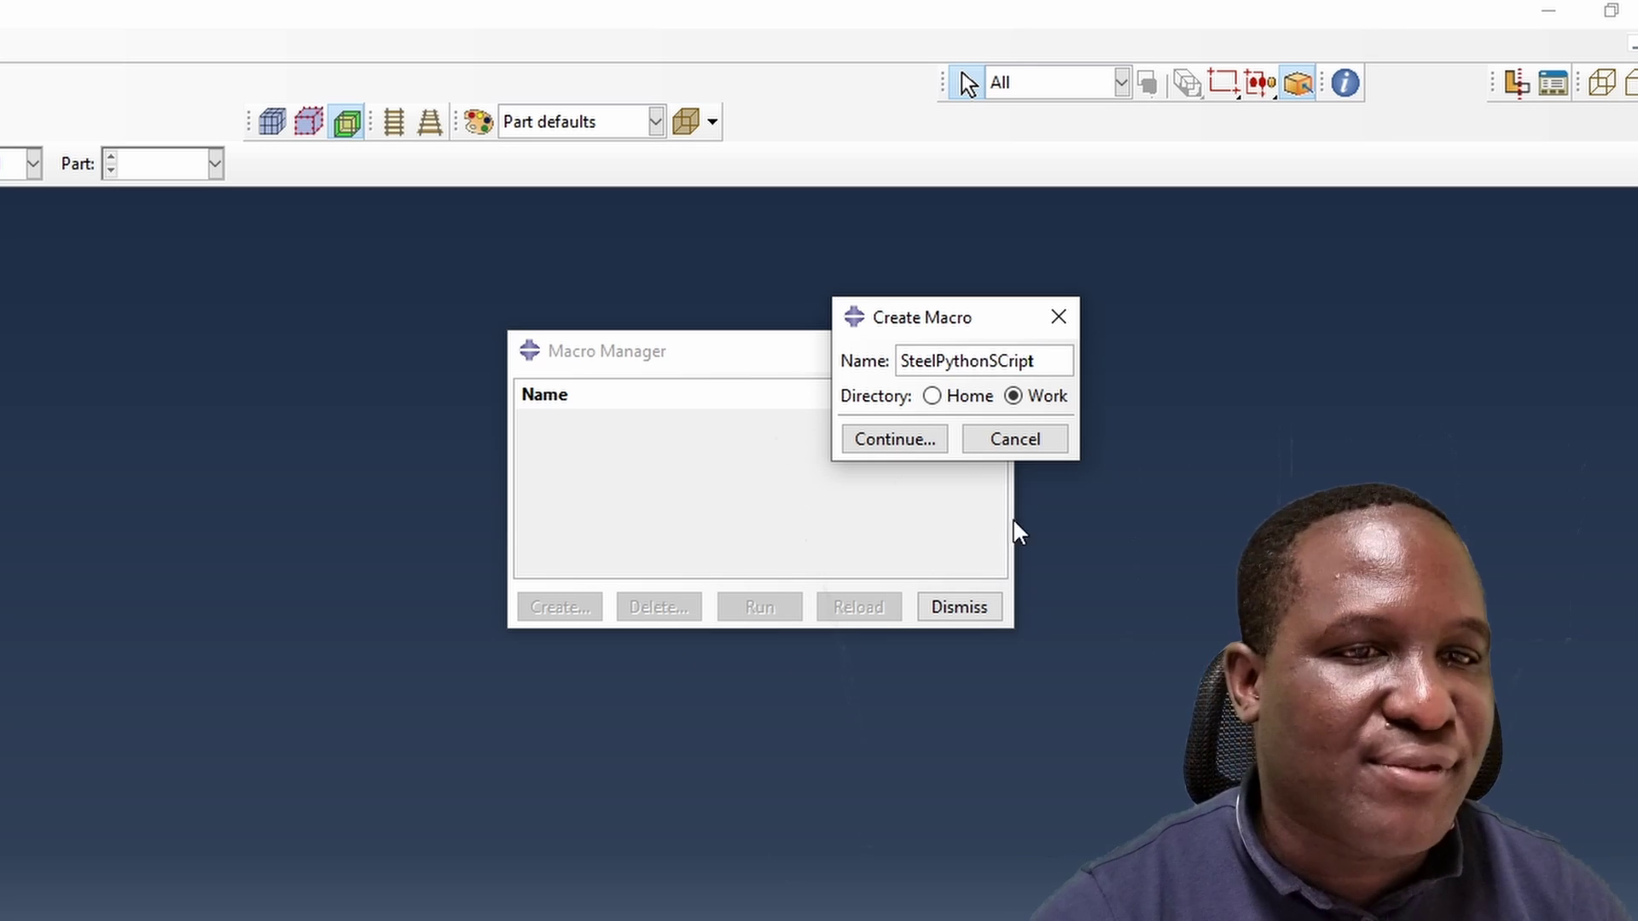
{"action": "left_click", "coordinate": [1014, 398]}
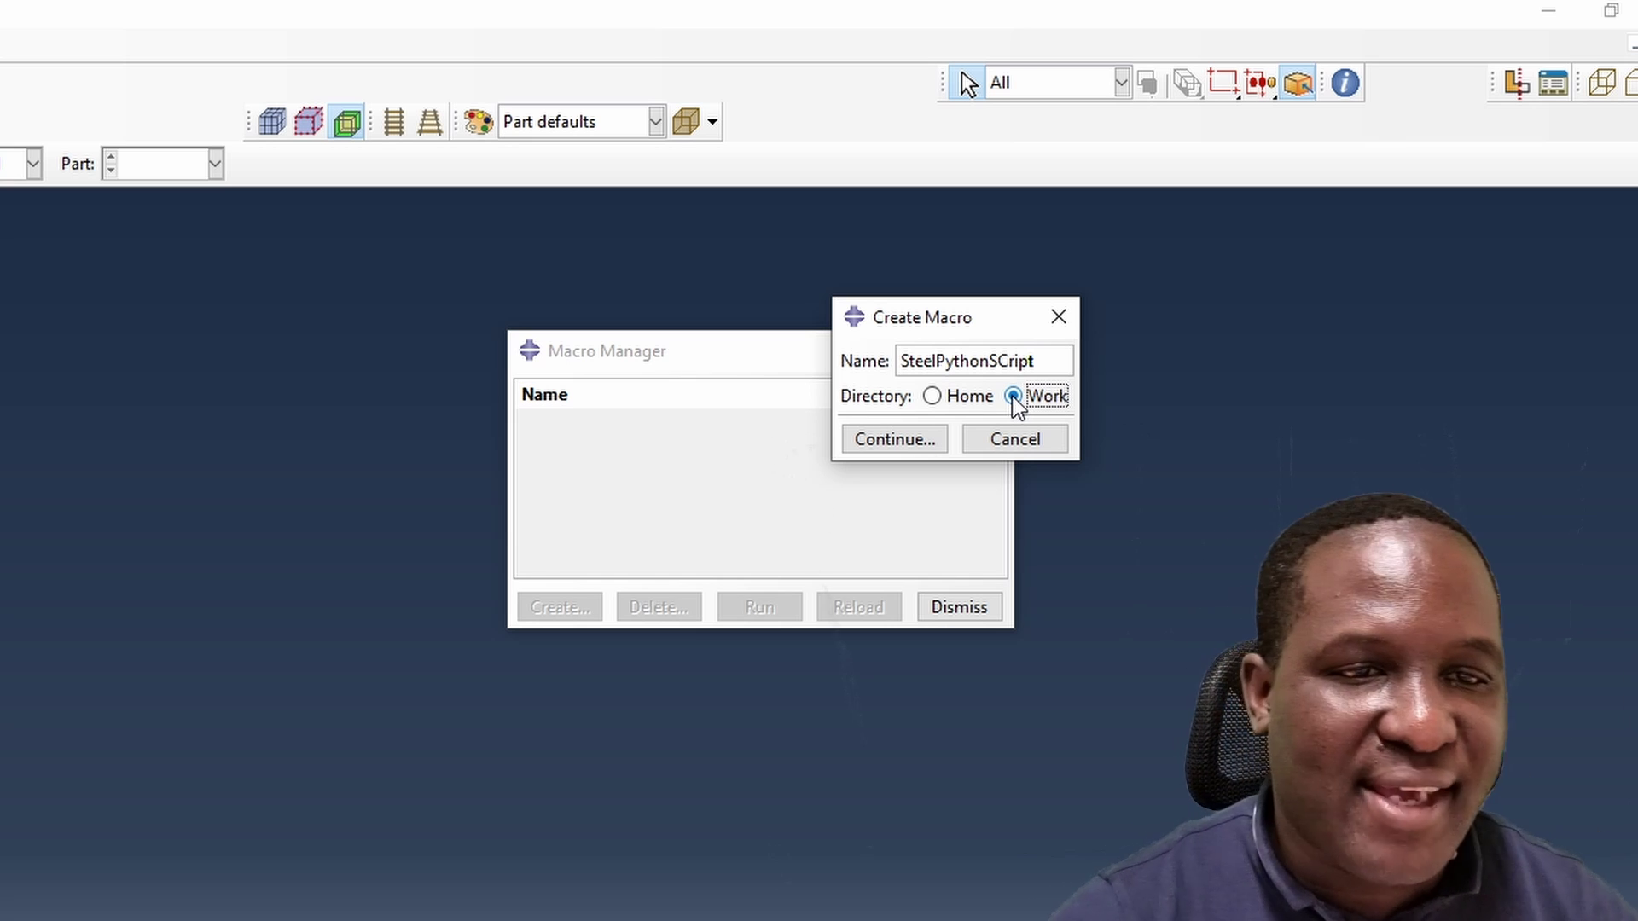
{"action": "left_click", "coordinate": [899, 445]}
{"action": "left_click", "coordinate": [910, 611]}
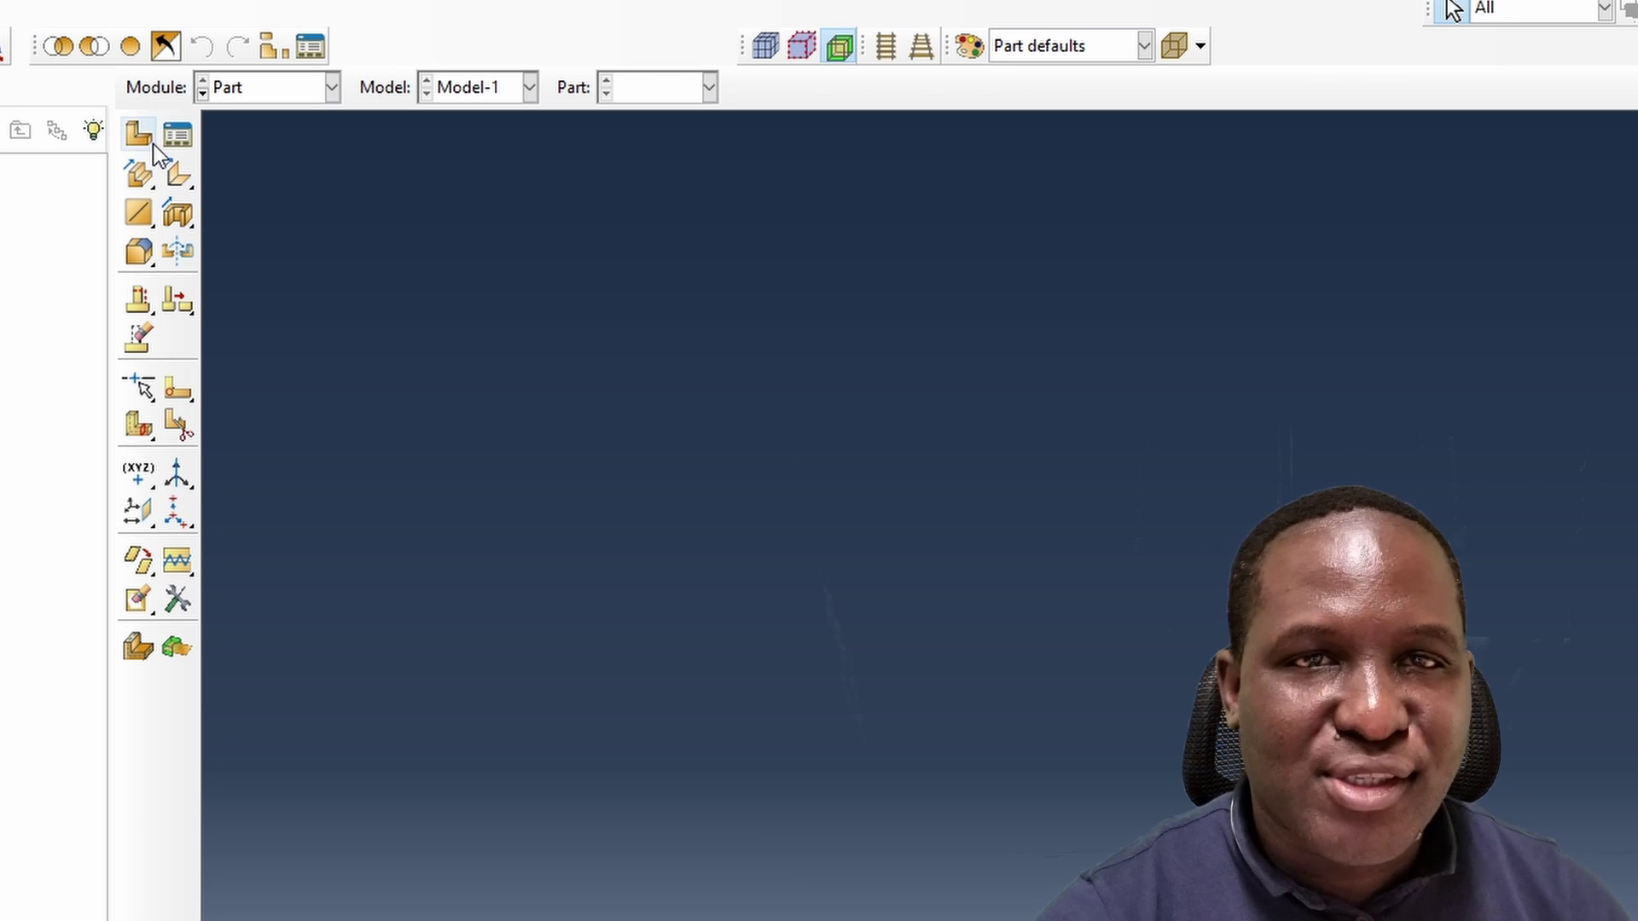
Start a new 2D planar part named Steel.
{"action": "left_click", "coordinate": [133, 134]}
{"action": "type", "text": "Steel"}
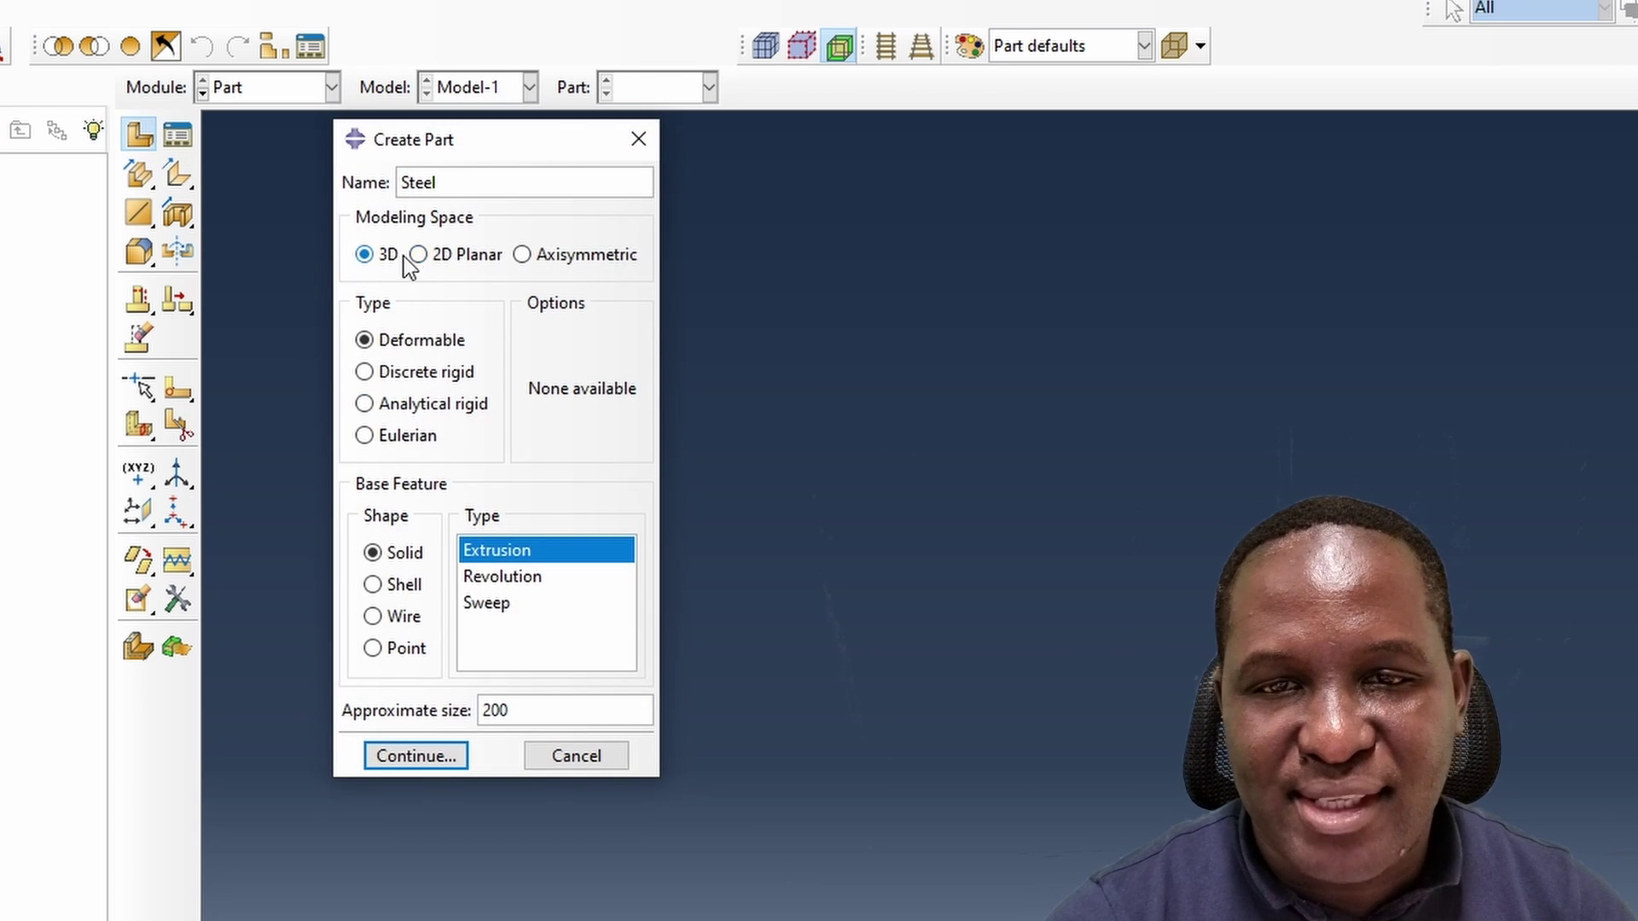
{"action": "left_click", "coordinate": [418, 255]}
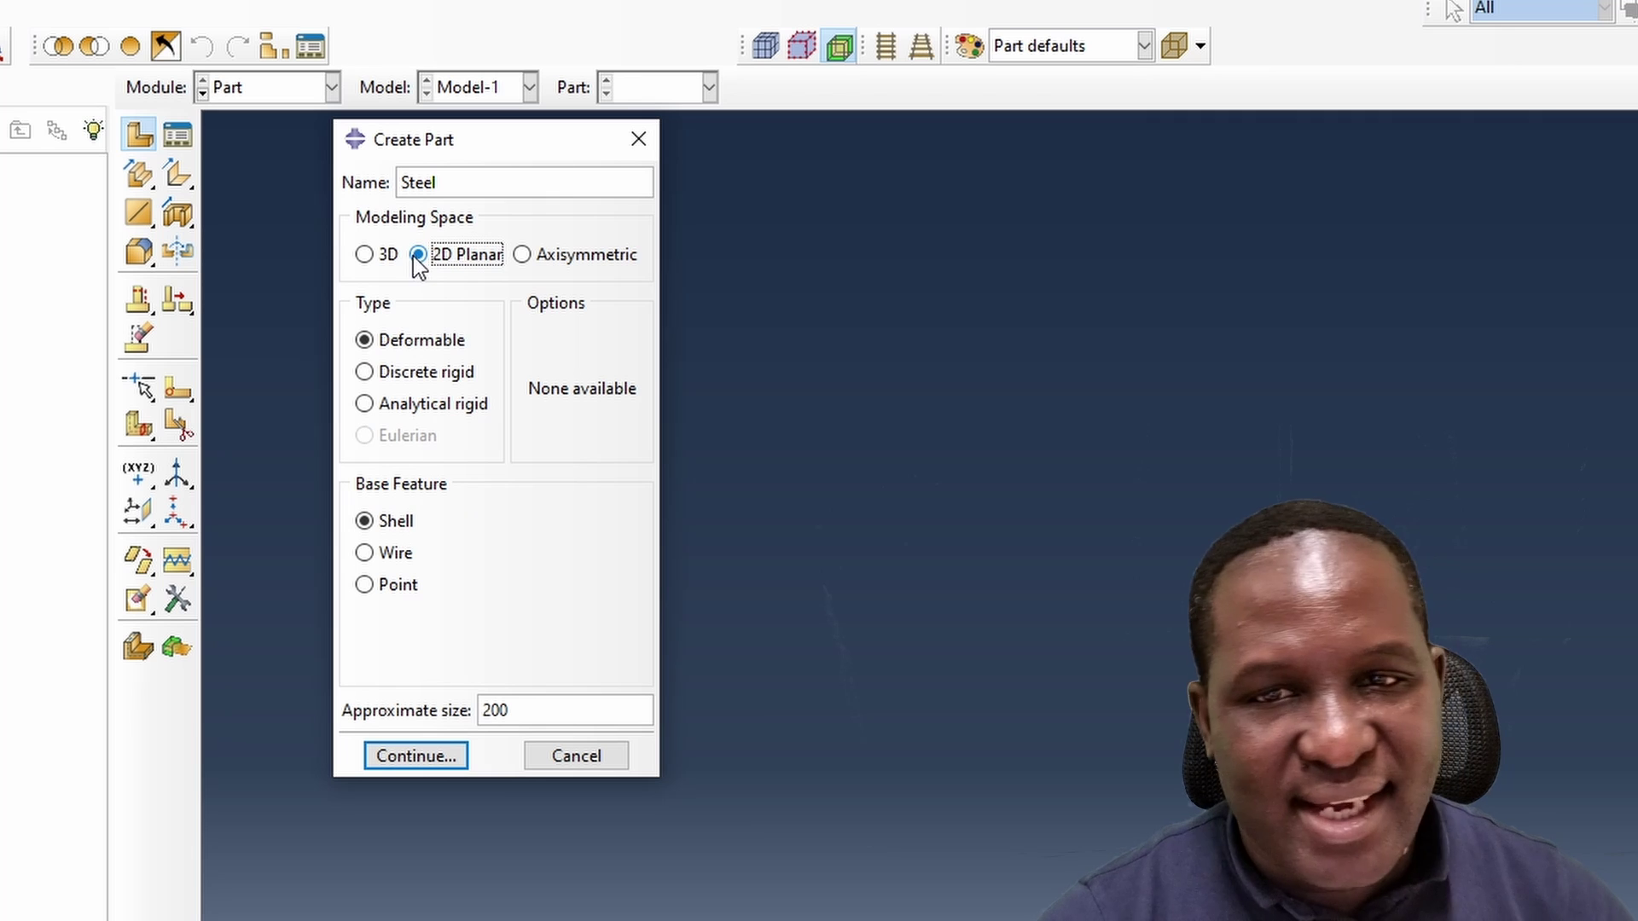
{"action": "left_click", "coordinate": [433, 757]}
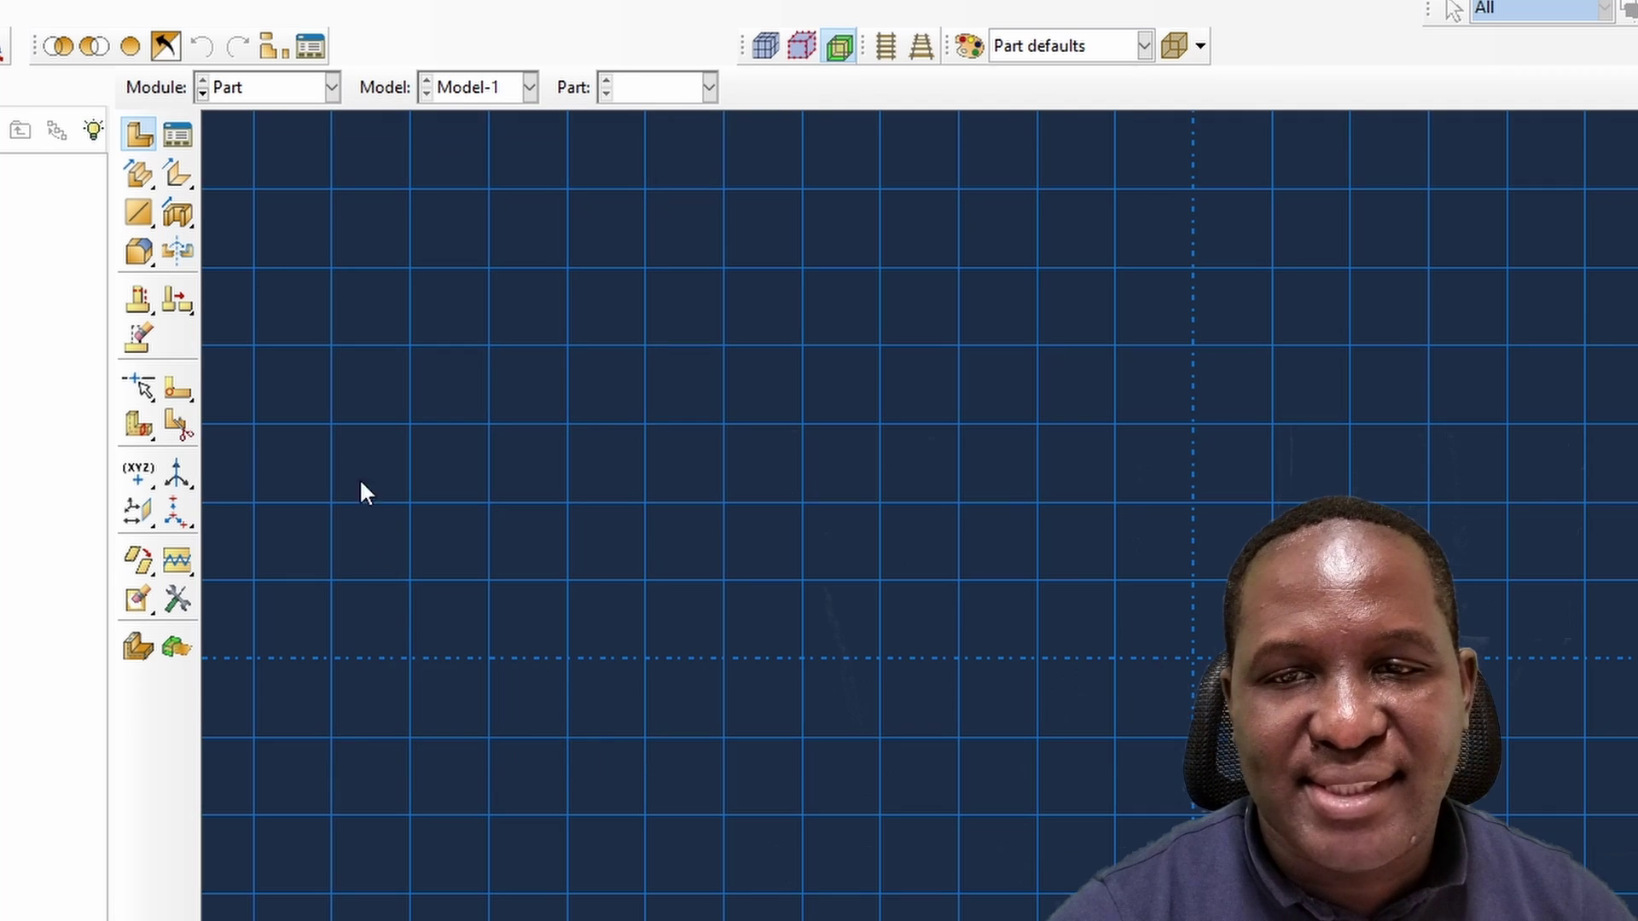
Sketch the square plate as a rectangle from -50,50 to 50,-50.
{"action": "left_click", "coordinate": [176, 183]}
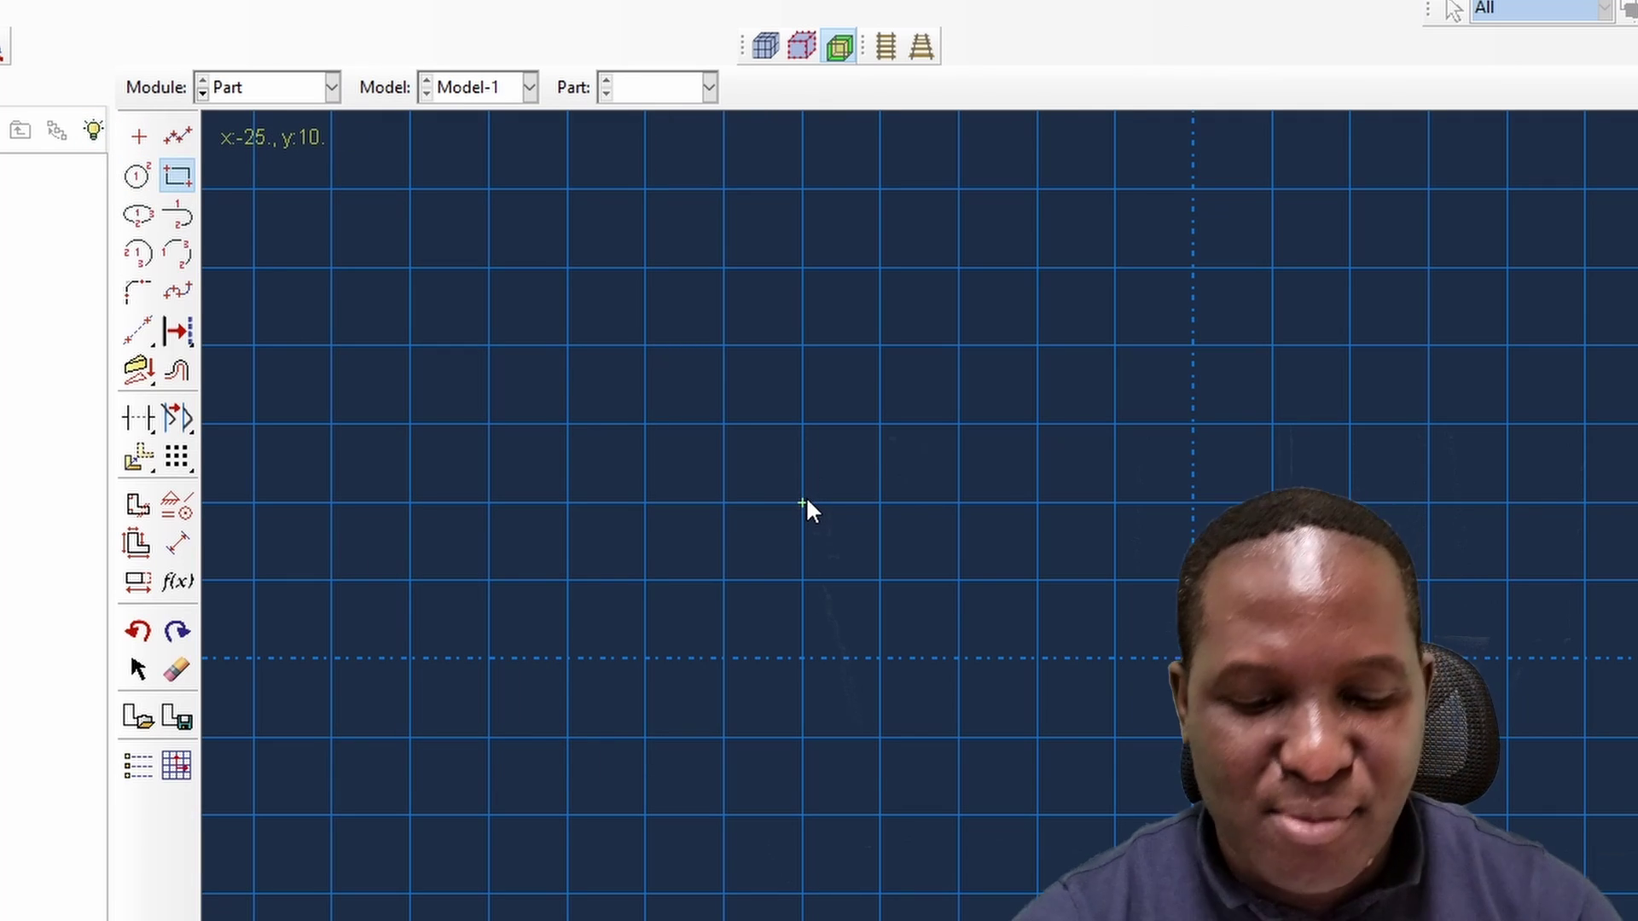
{"action": "type", "text": "-50,500"}
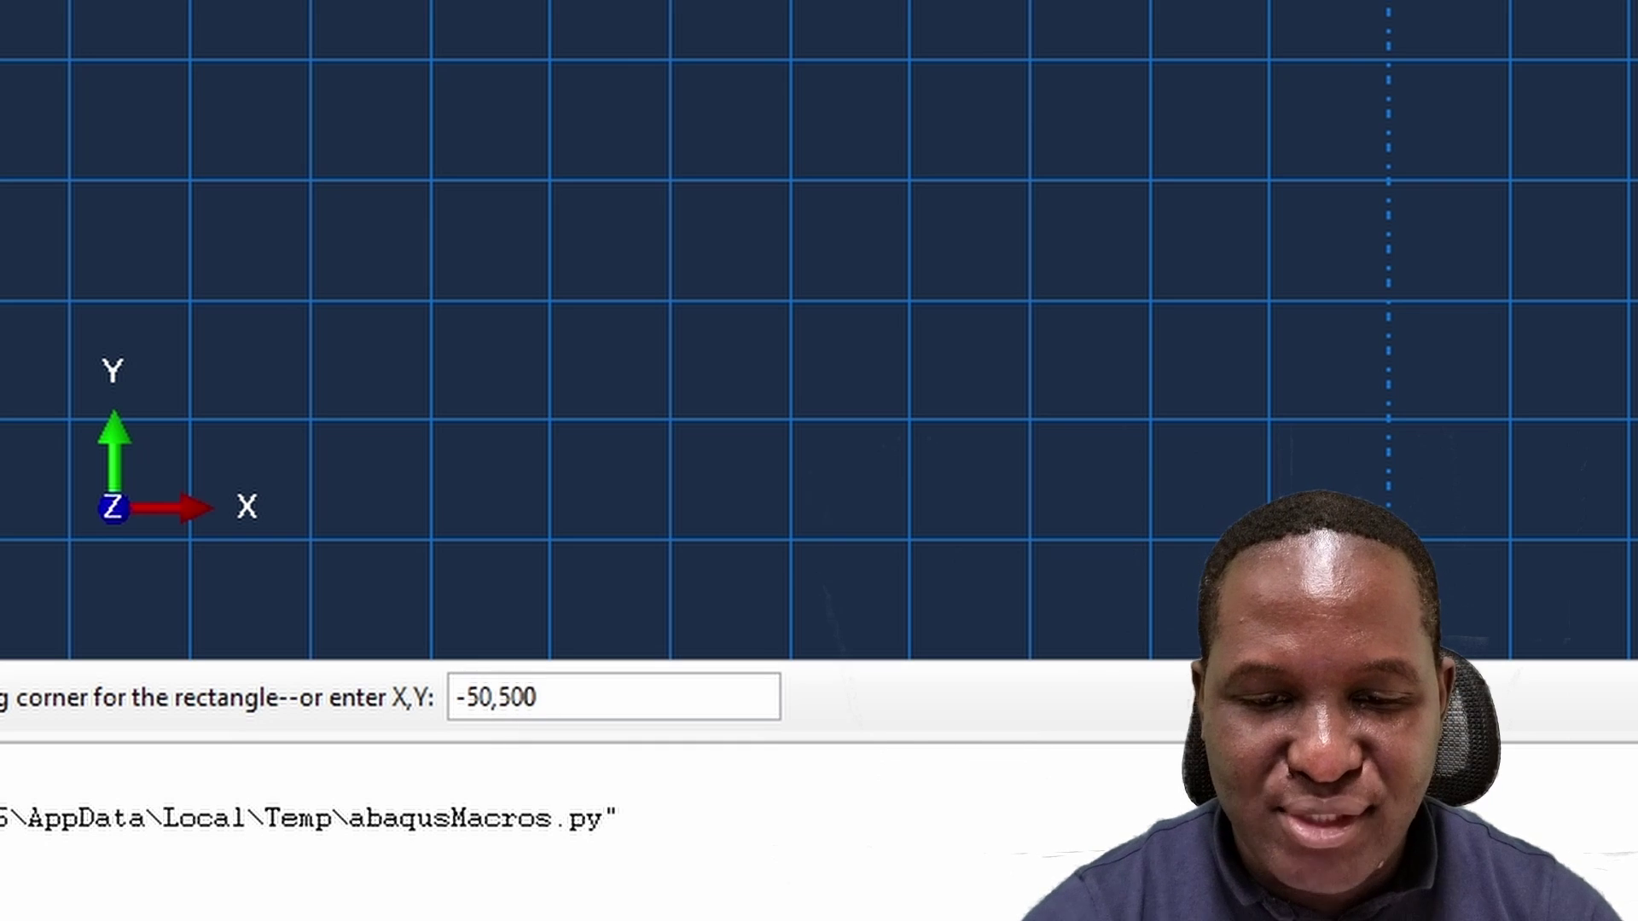
{"action": "key", "text": "Return"}
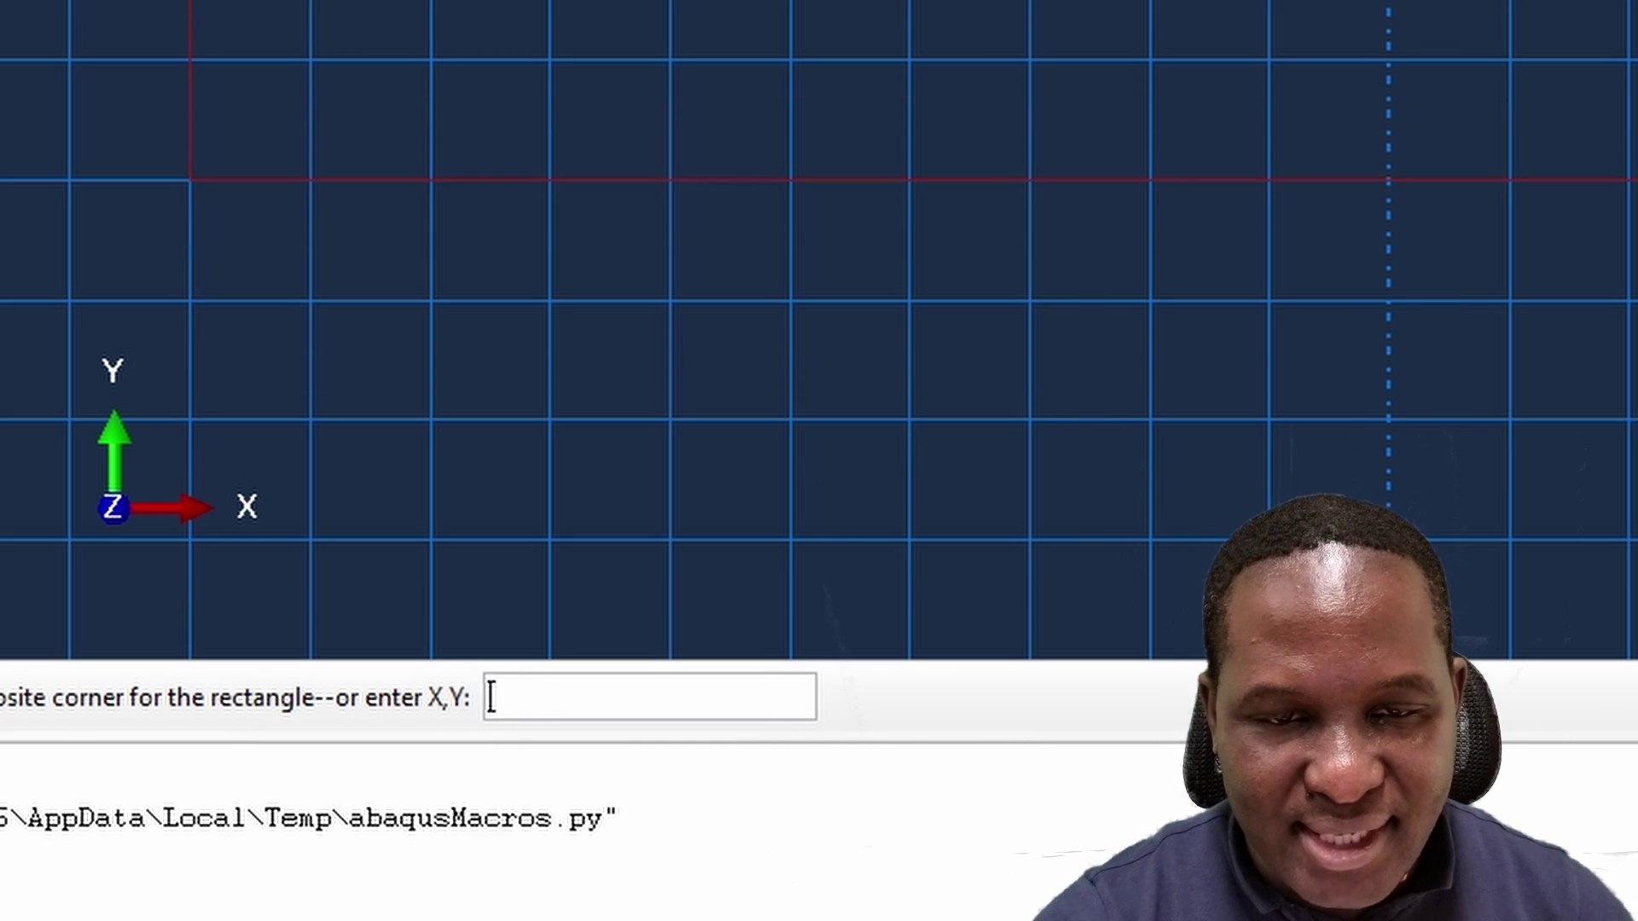
{"action": "type", "text": "50,-50"}
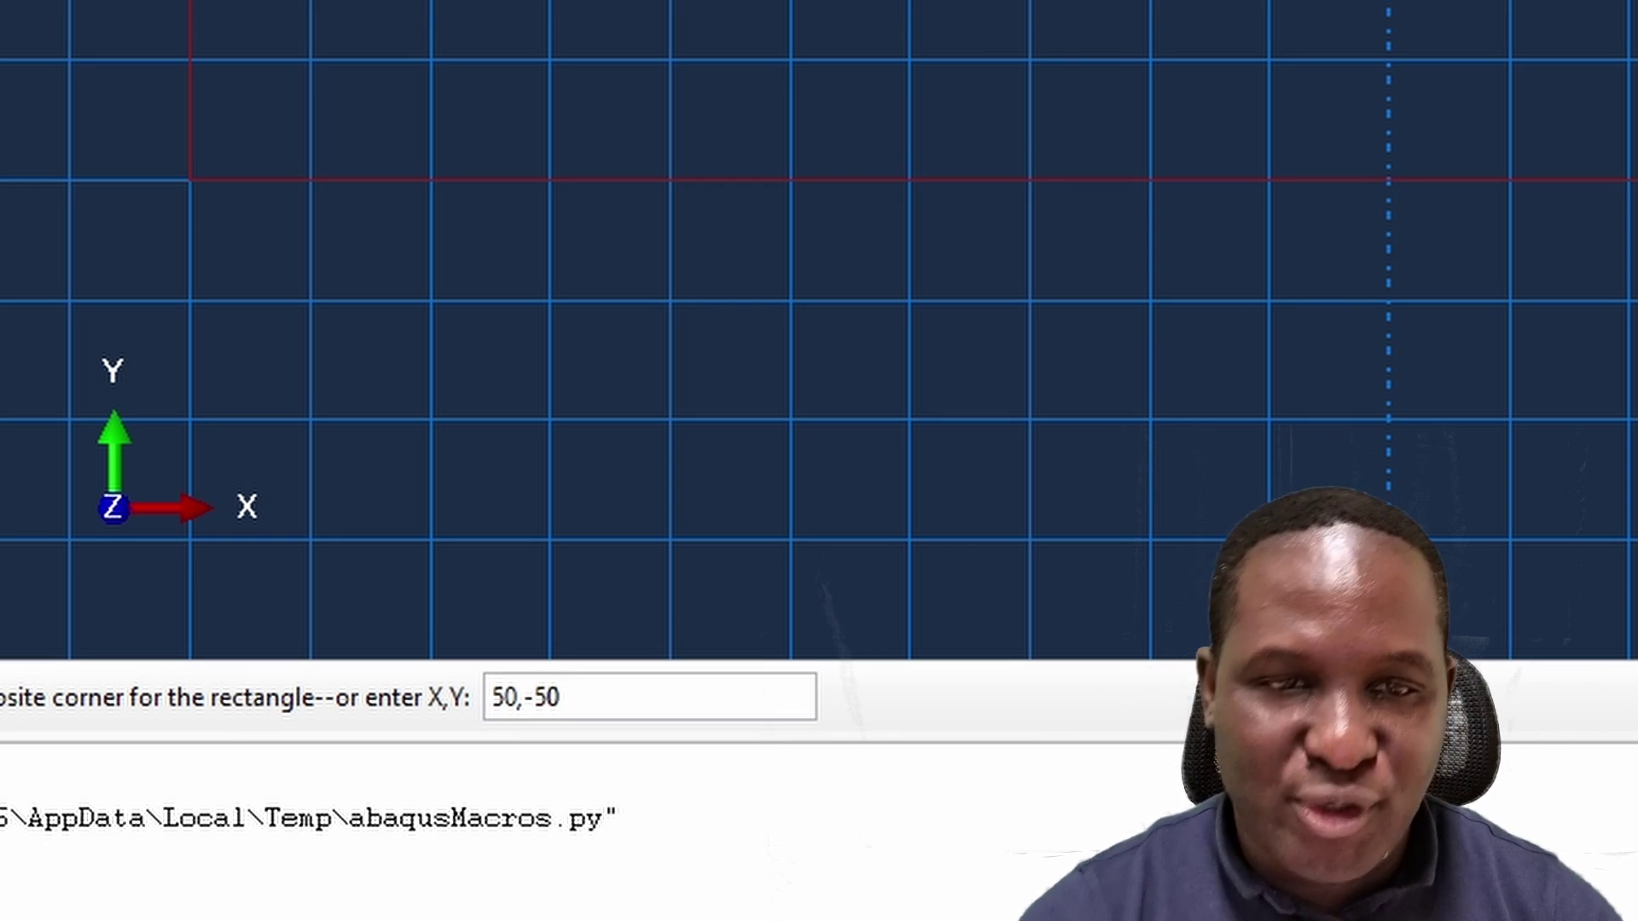
{"action": "key", "text": "Return"}
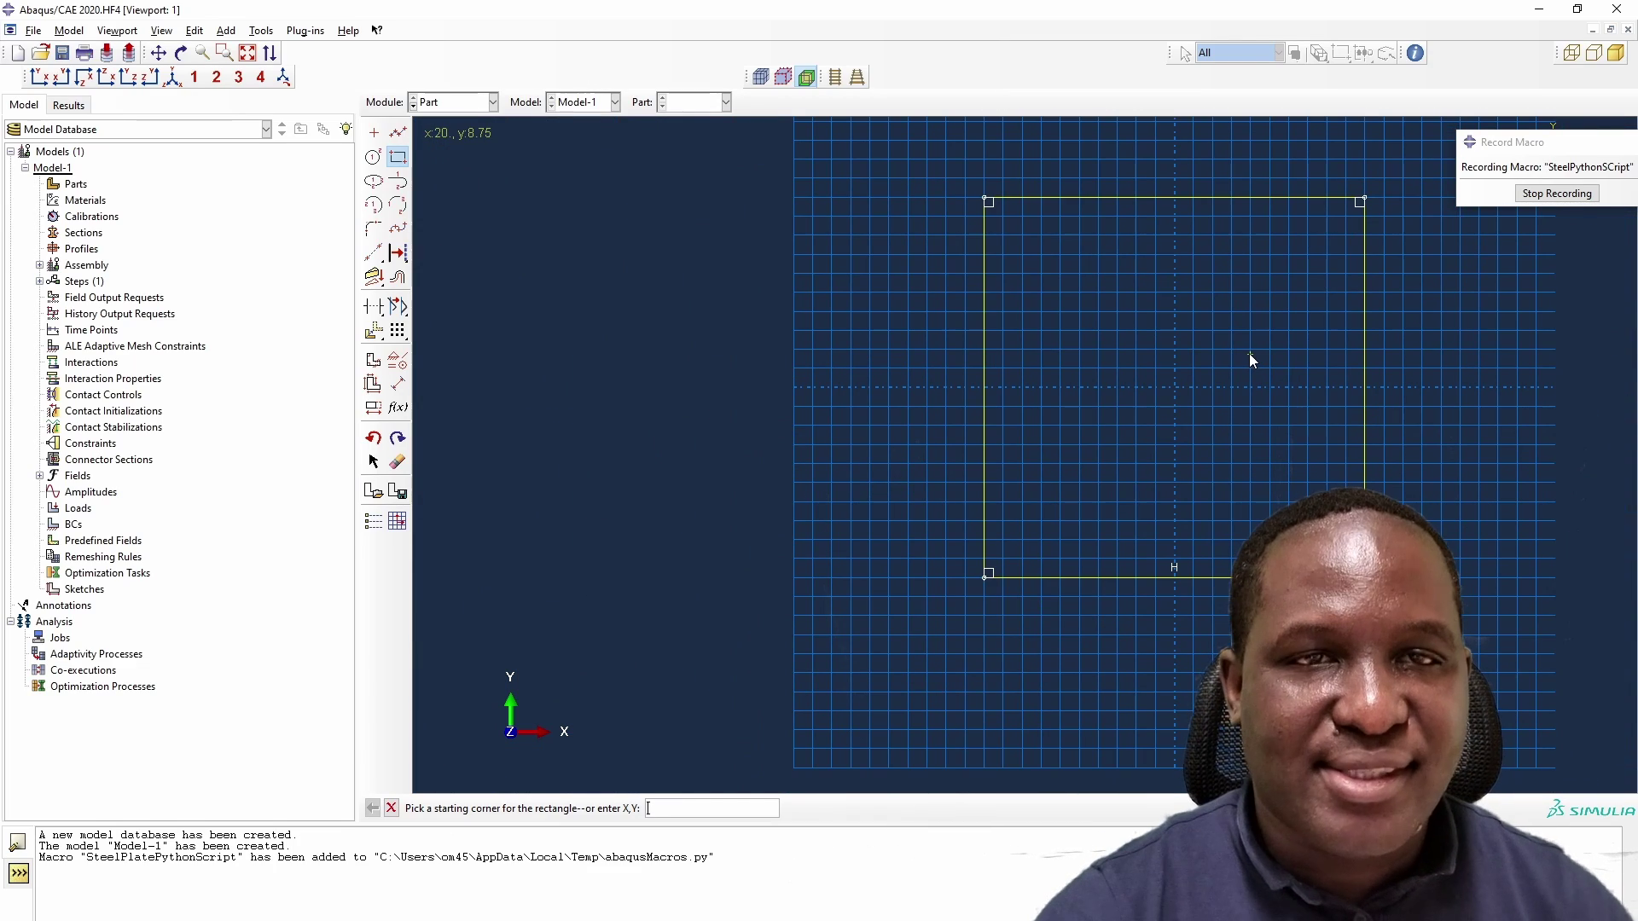
Add a circular hole at the plate centre and finish the sketch.
{"action": "left_click", "coordinate": [372, 158]}
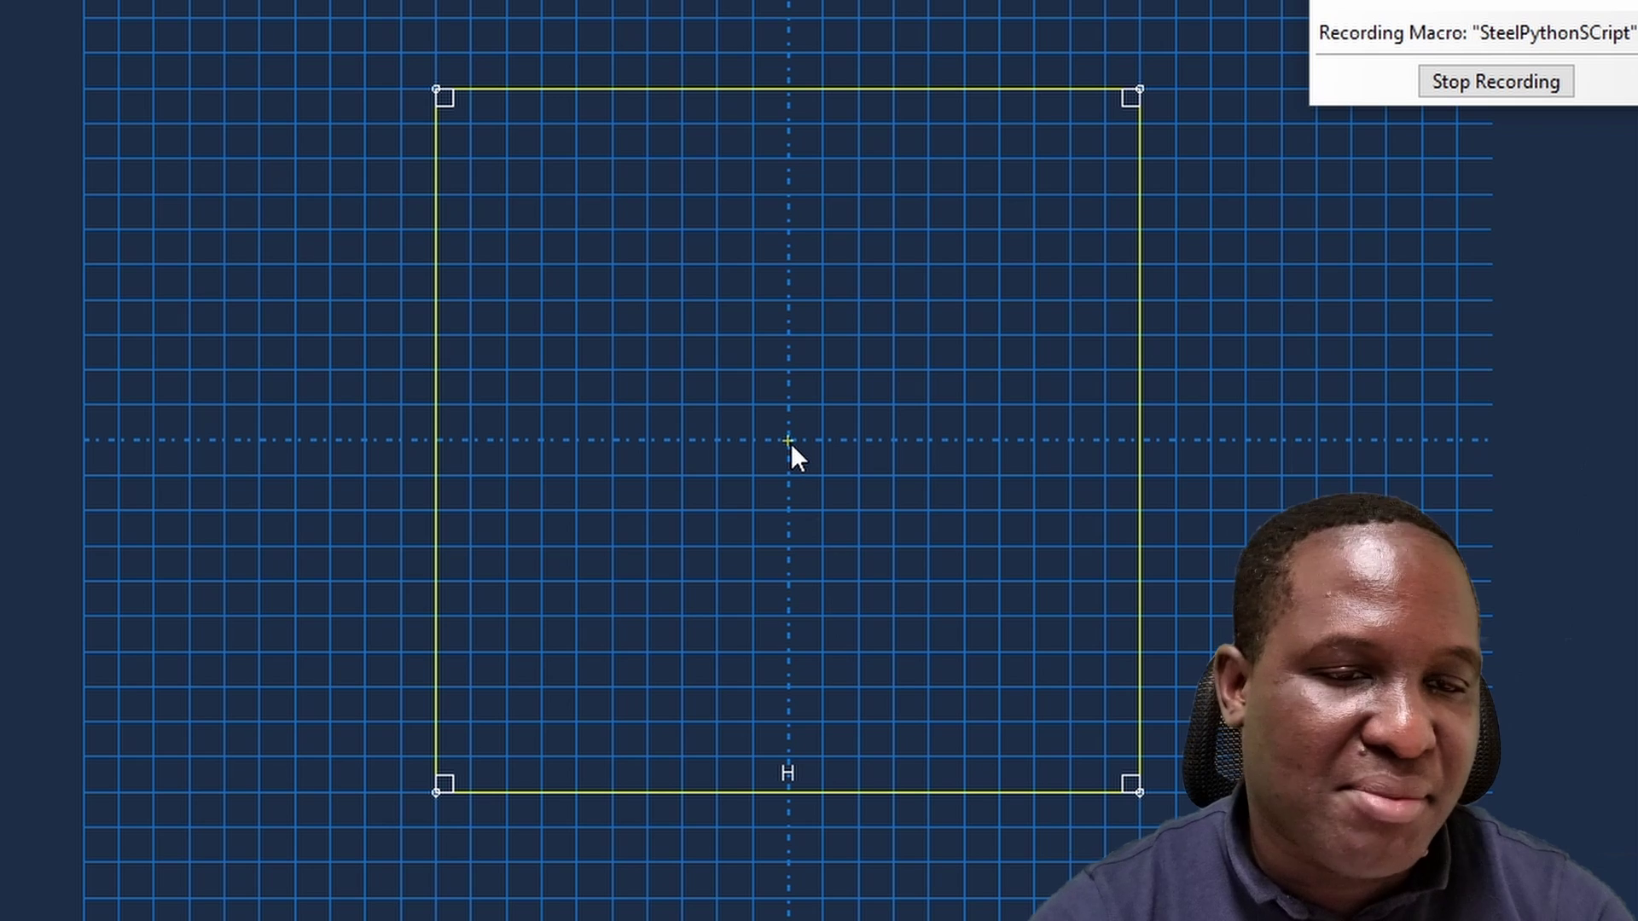
{"action": "left_click", "coordinate": [791, 442]}
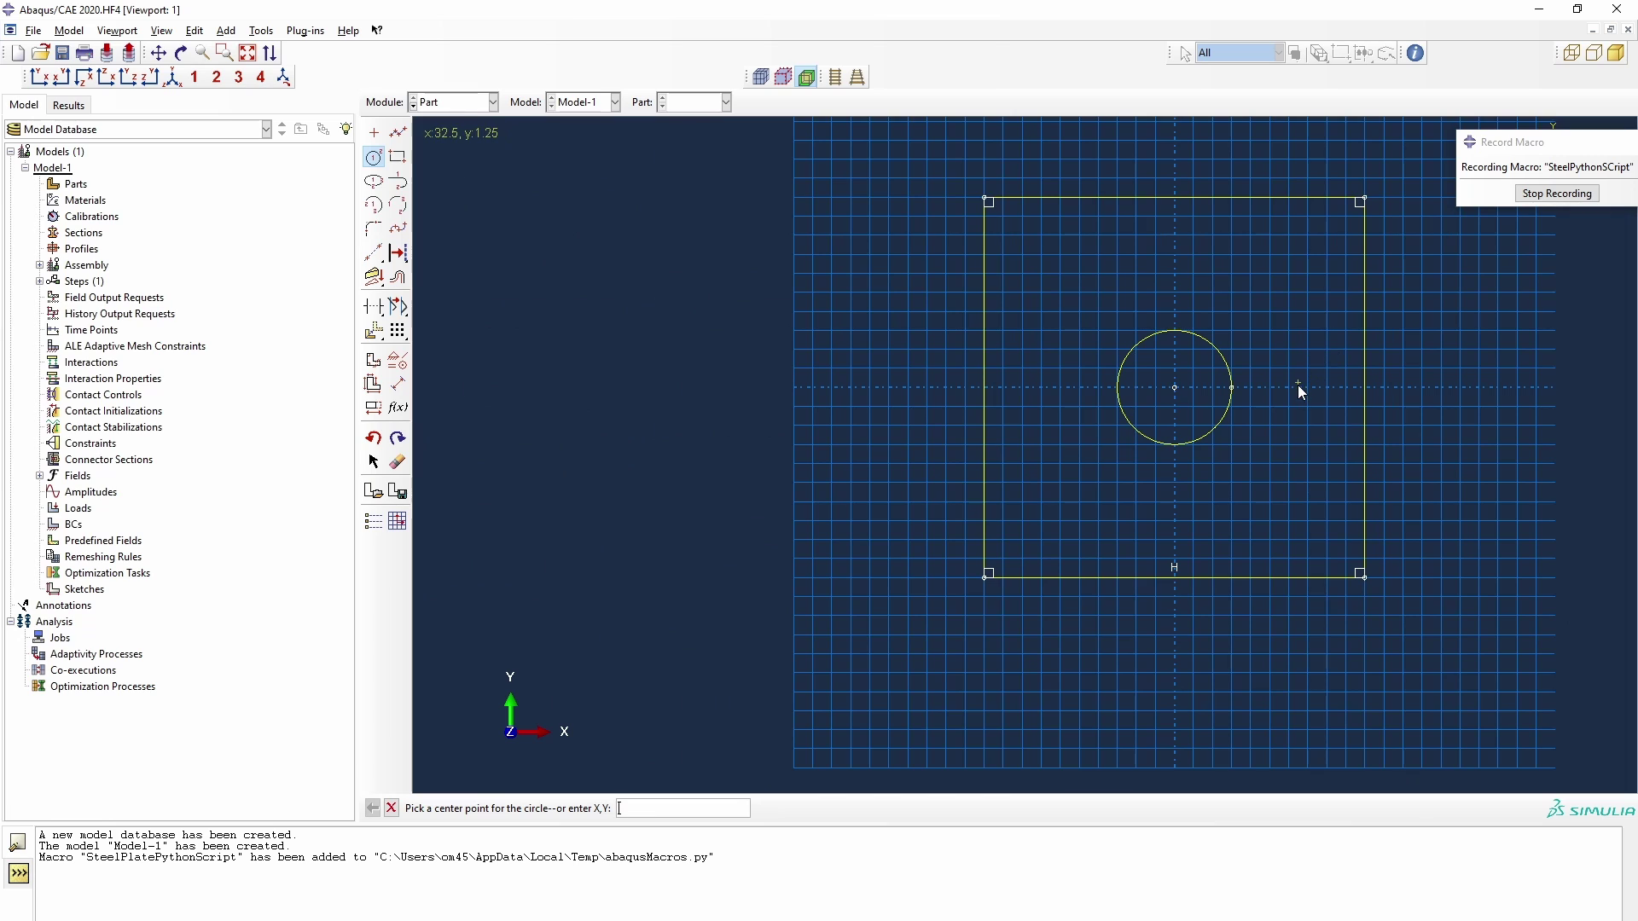
{"action": "right_click", "coordinate": [1298, 385]}
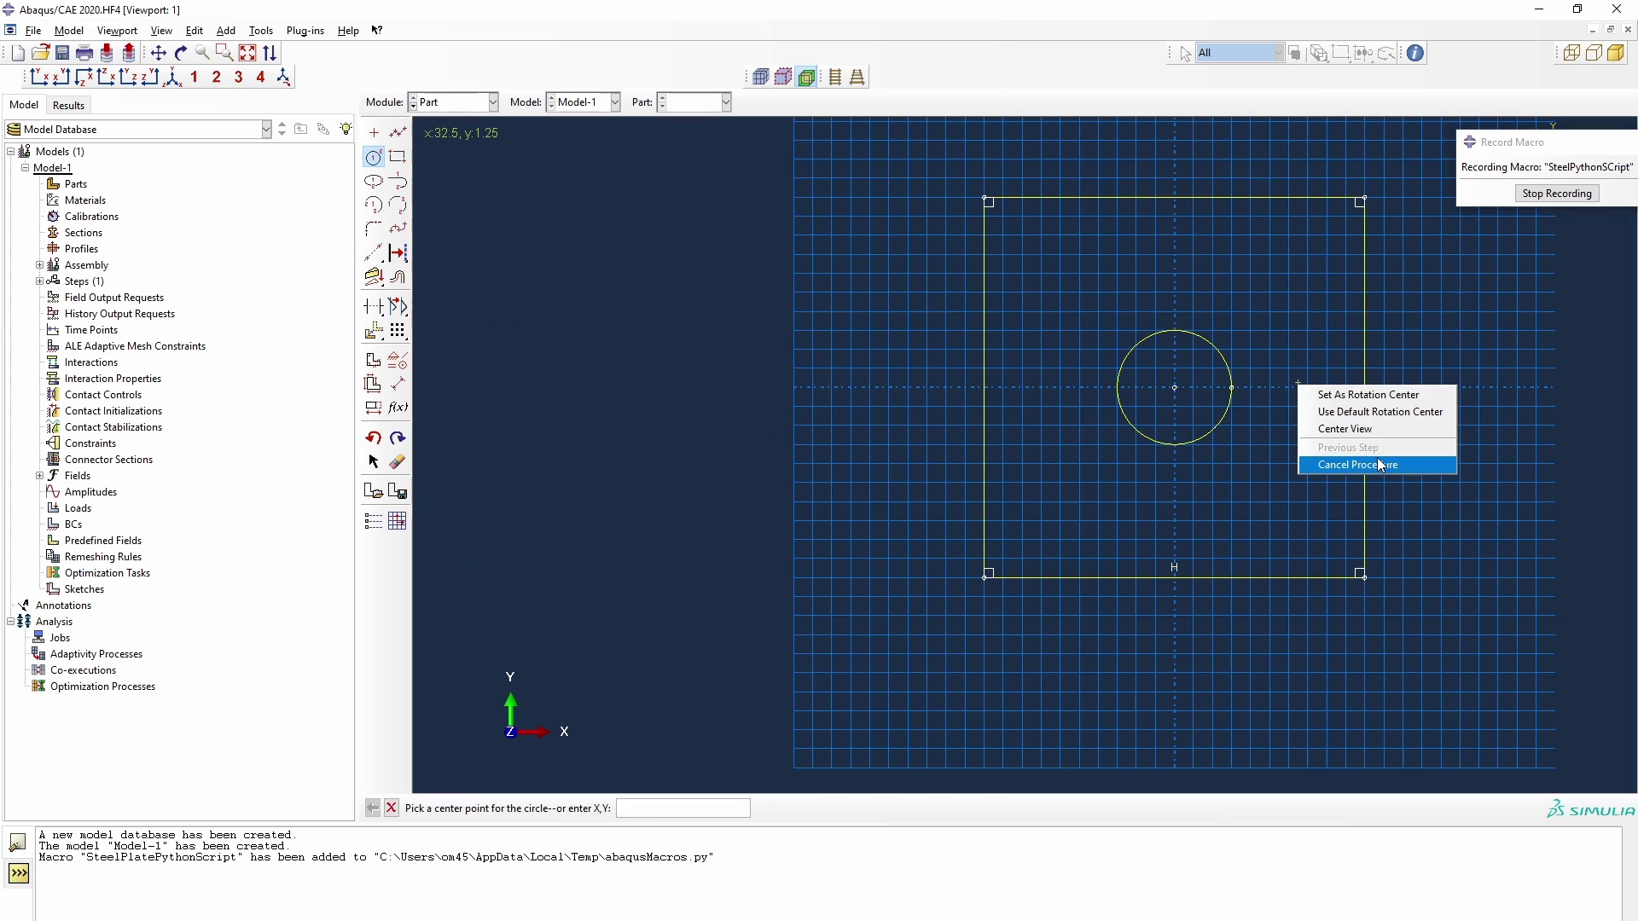
{"action": "left_click", "coordinate": [1374, 469]}
{"action": "left_click", "coordinate": [594, 810]}
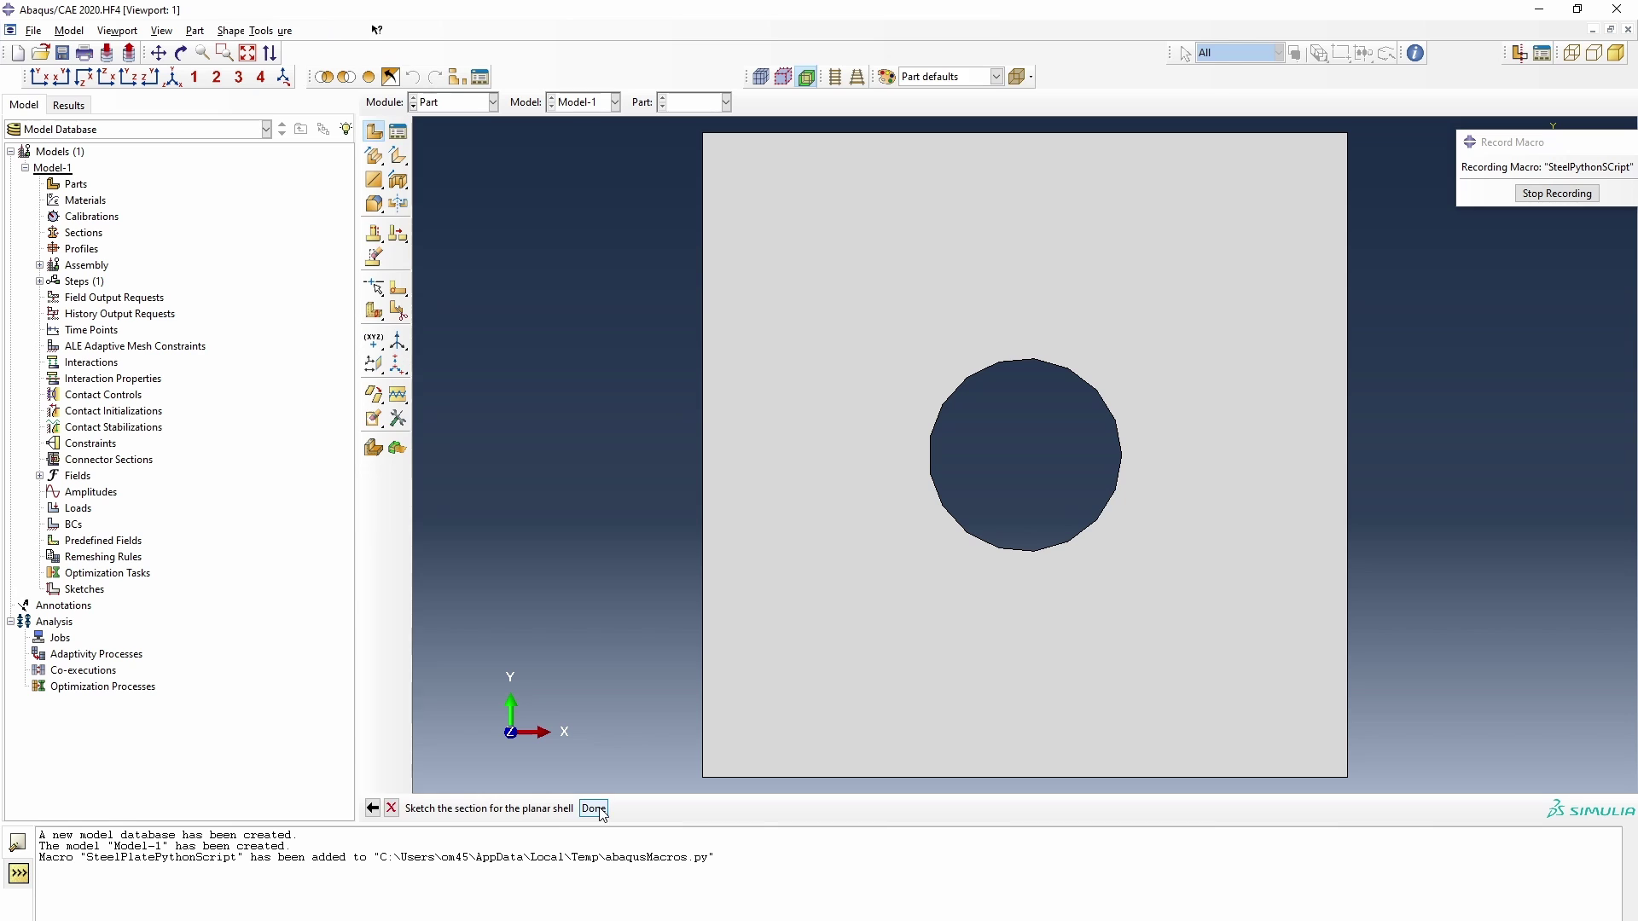
Create material steel with elastic modulus 210e9 and Poisson's ratio 0.33.
{"action": "double_click", "coordinate": [85, 201]}
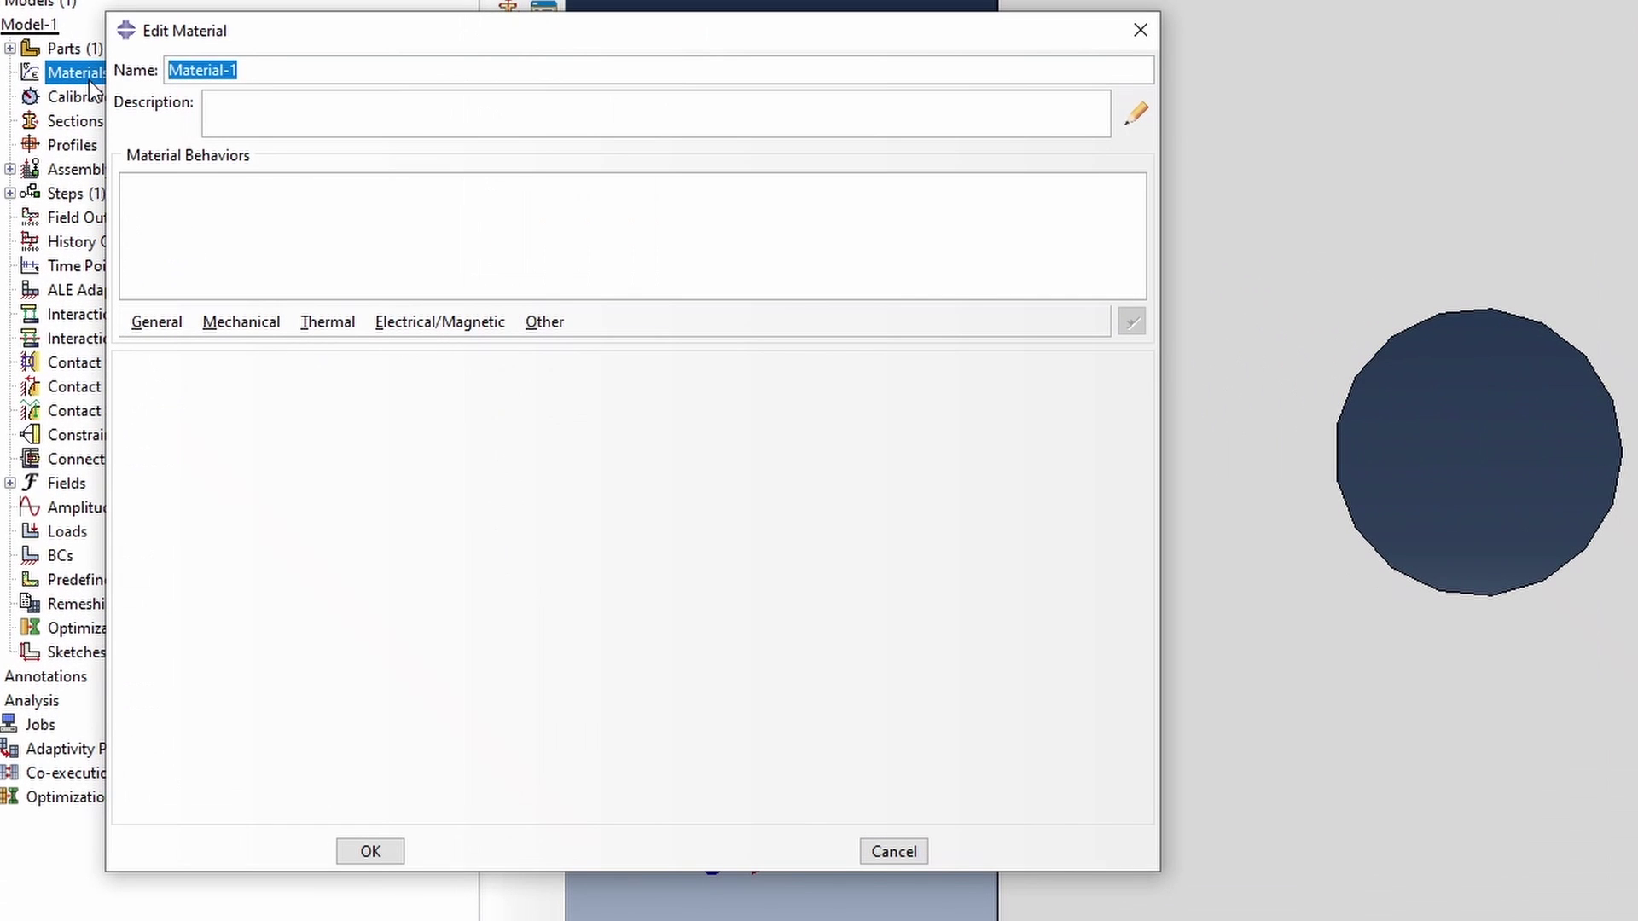
{"action": "type", "text": "steel"}
{"action": "left_click", "coordinate": [242, 322]}
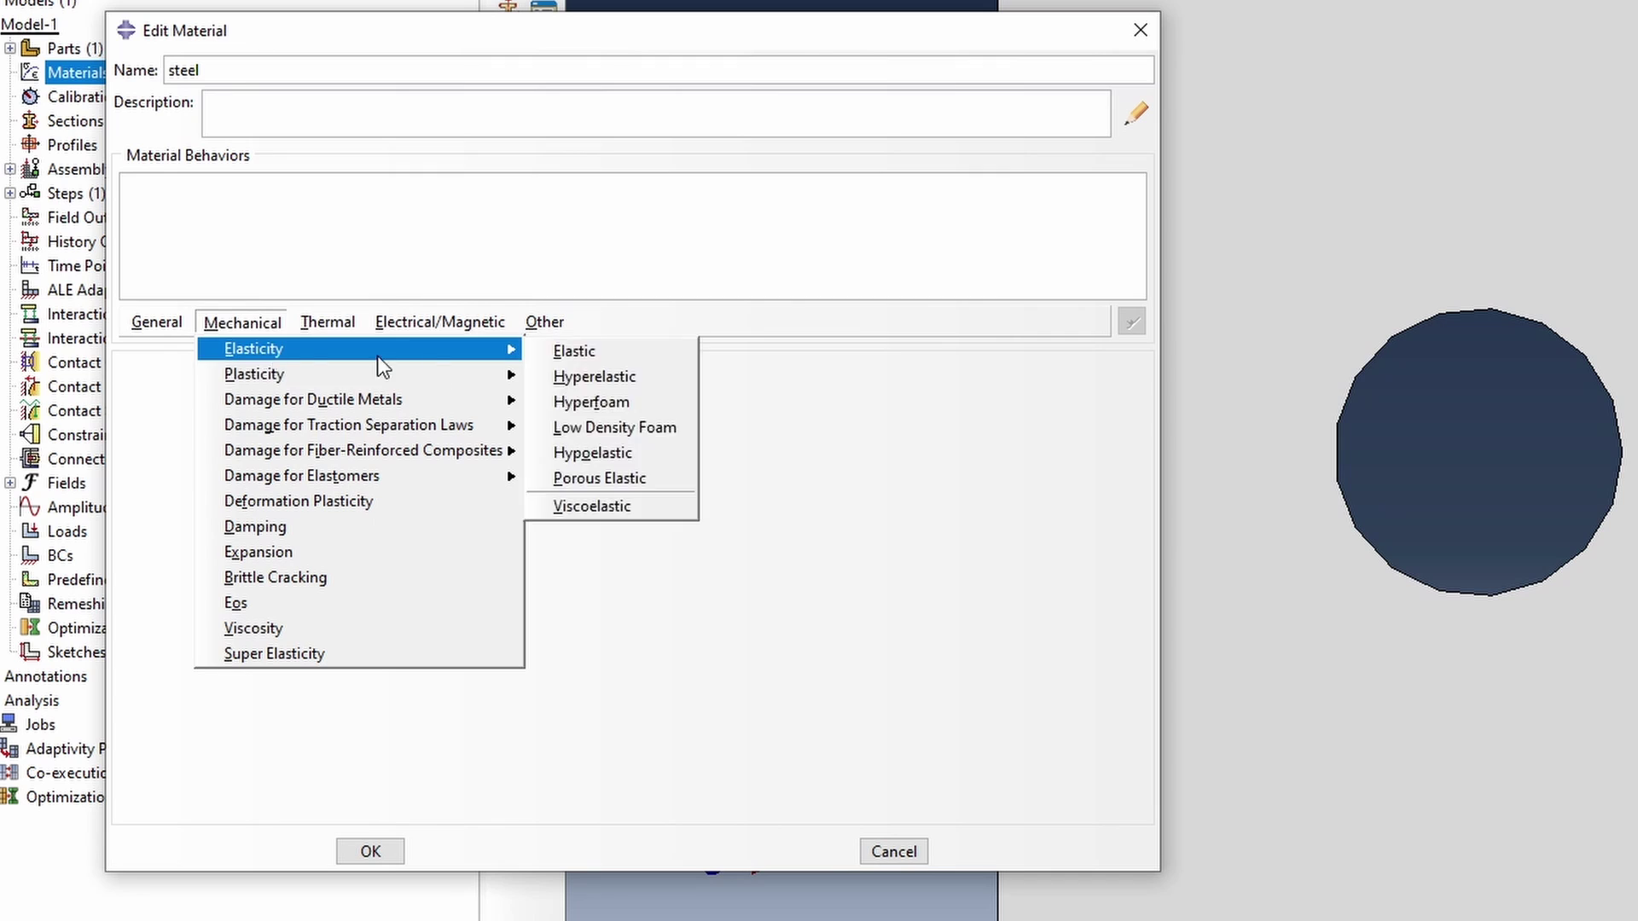
{"action": "left_click", "coordinate": [546, 348]}
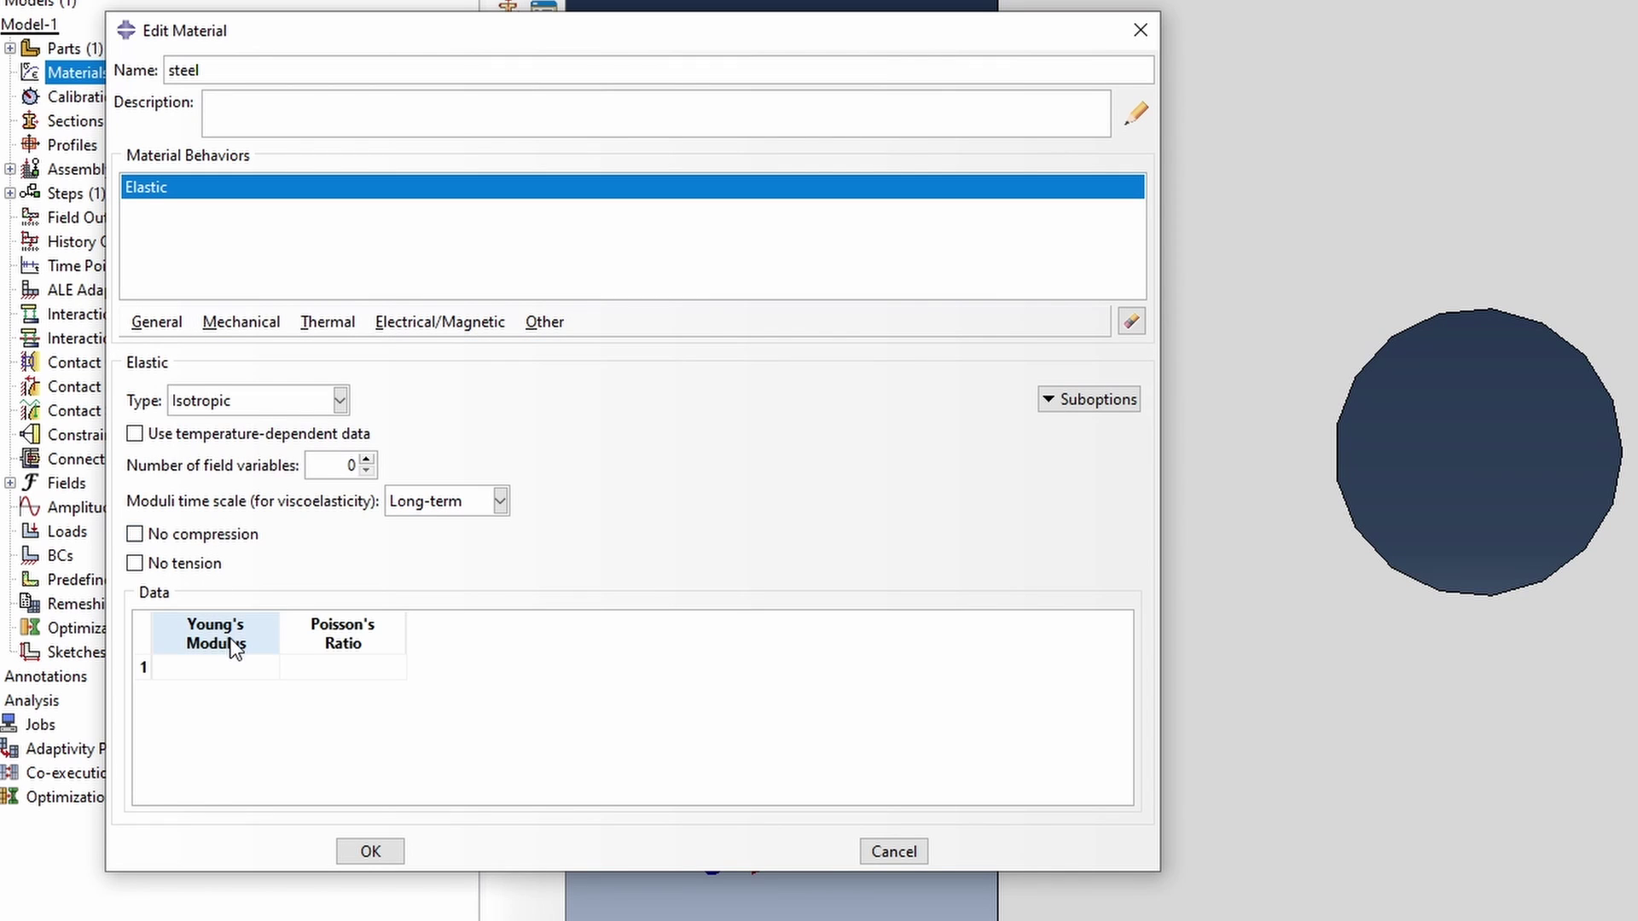
{"action": "left_click", "coordinate": [220, 669]}
{"action": "type", "text": "210e98"}
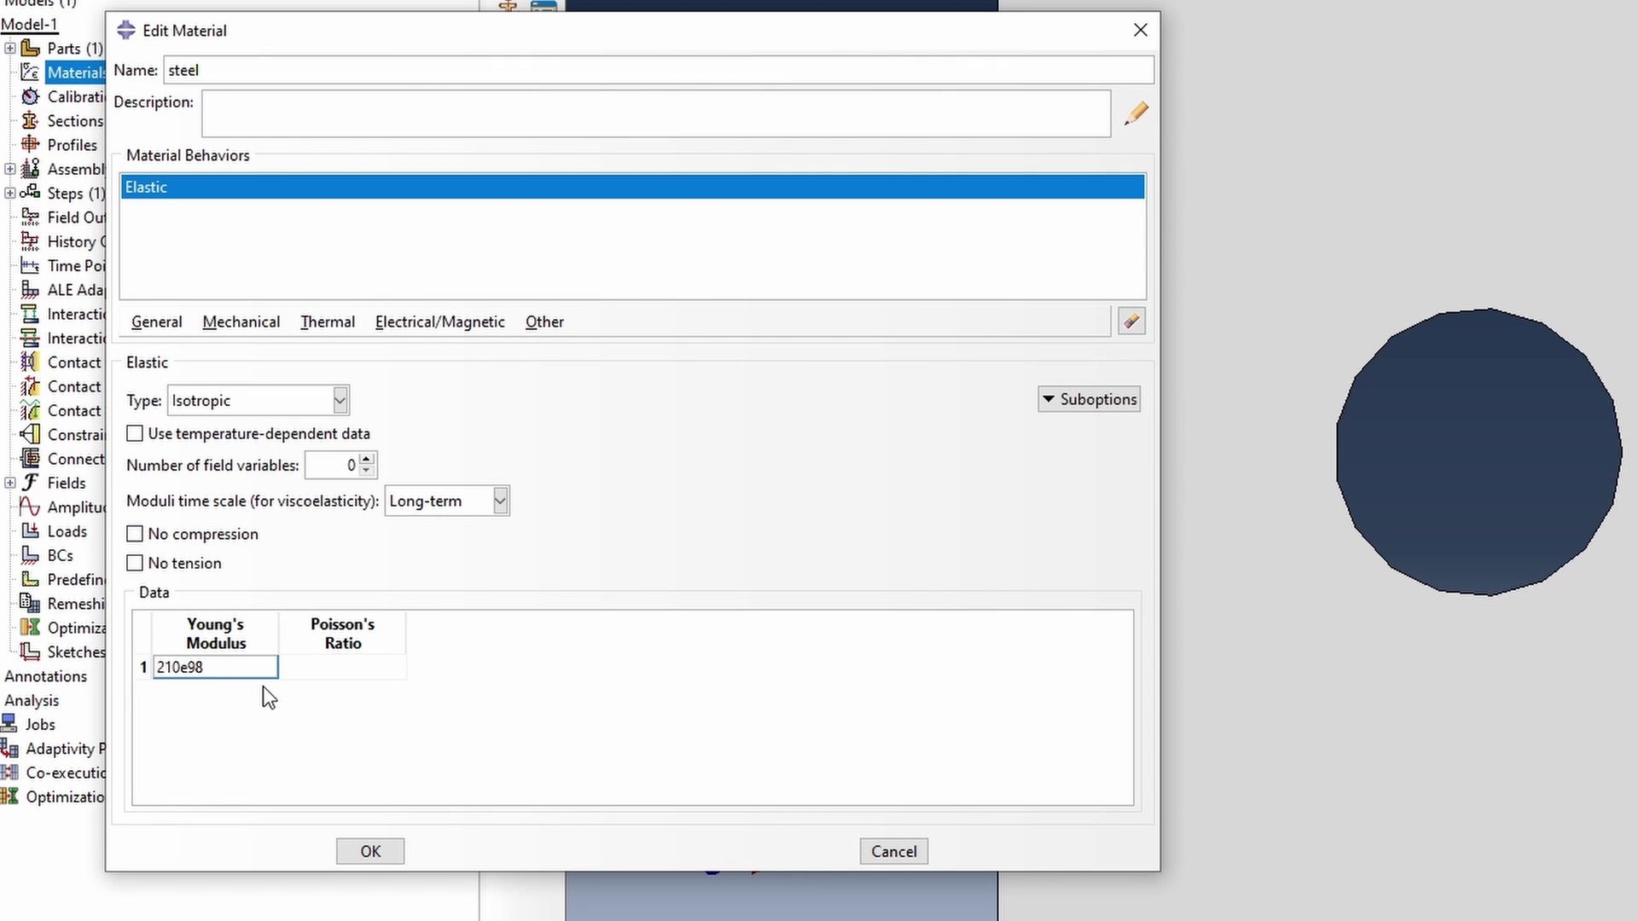
{"action": "key", "text": "Tab"}
{"action": "type", "text": "0.33"}
Add plasticity to steel with yield stress 250e6 at 0.0 plastic strain.
{"action": "left_click", "coordinate": [256, 321]}
{"action": "mouse_move", "coordinate": [280, 375]}
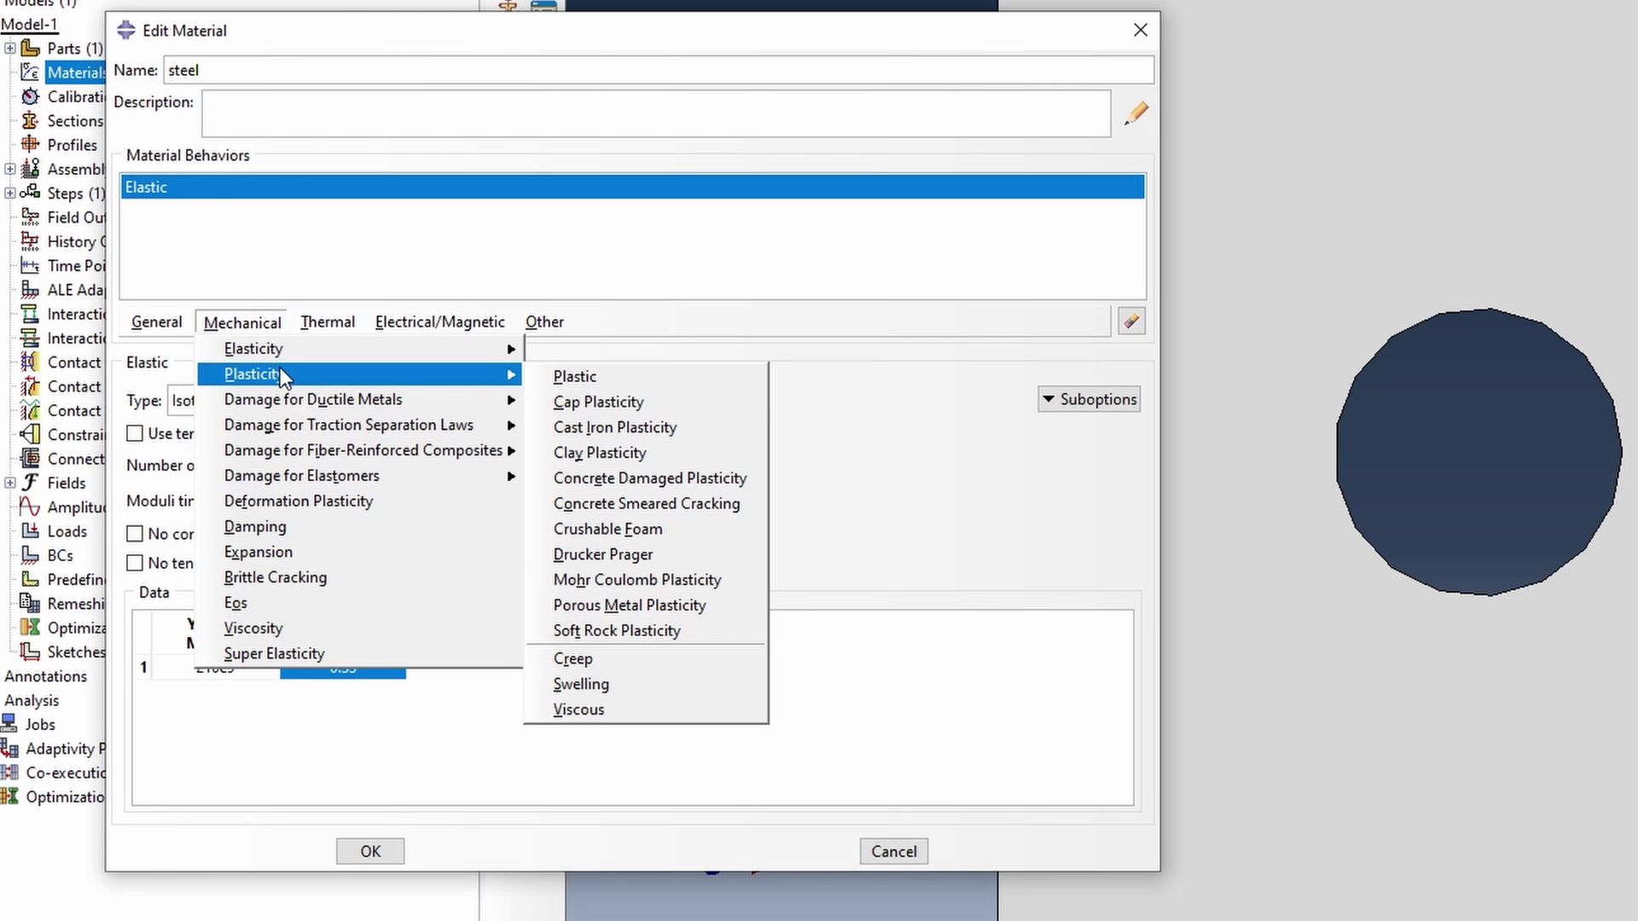
{"action": "left_click", "coordinate": [626, 378]}
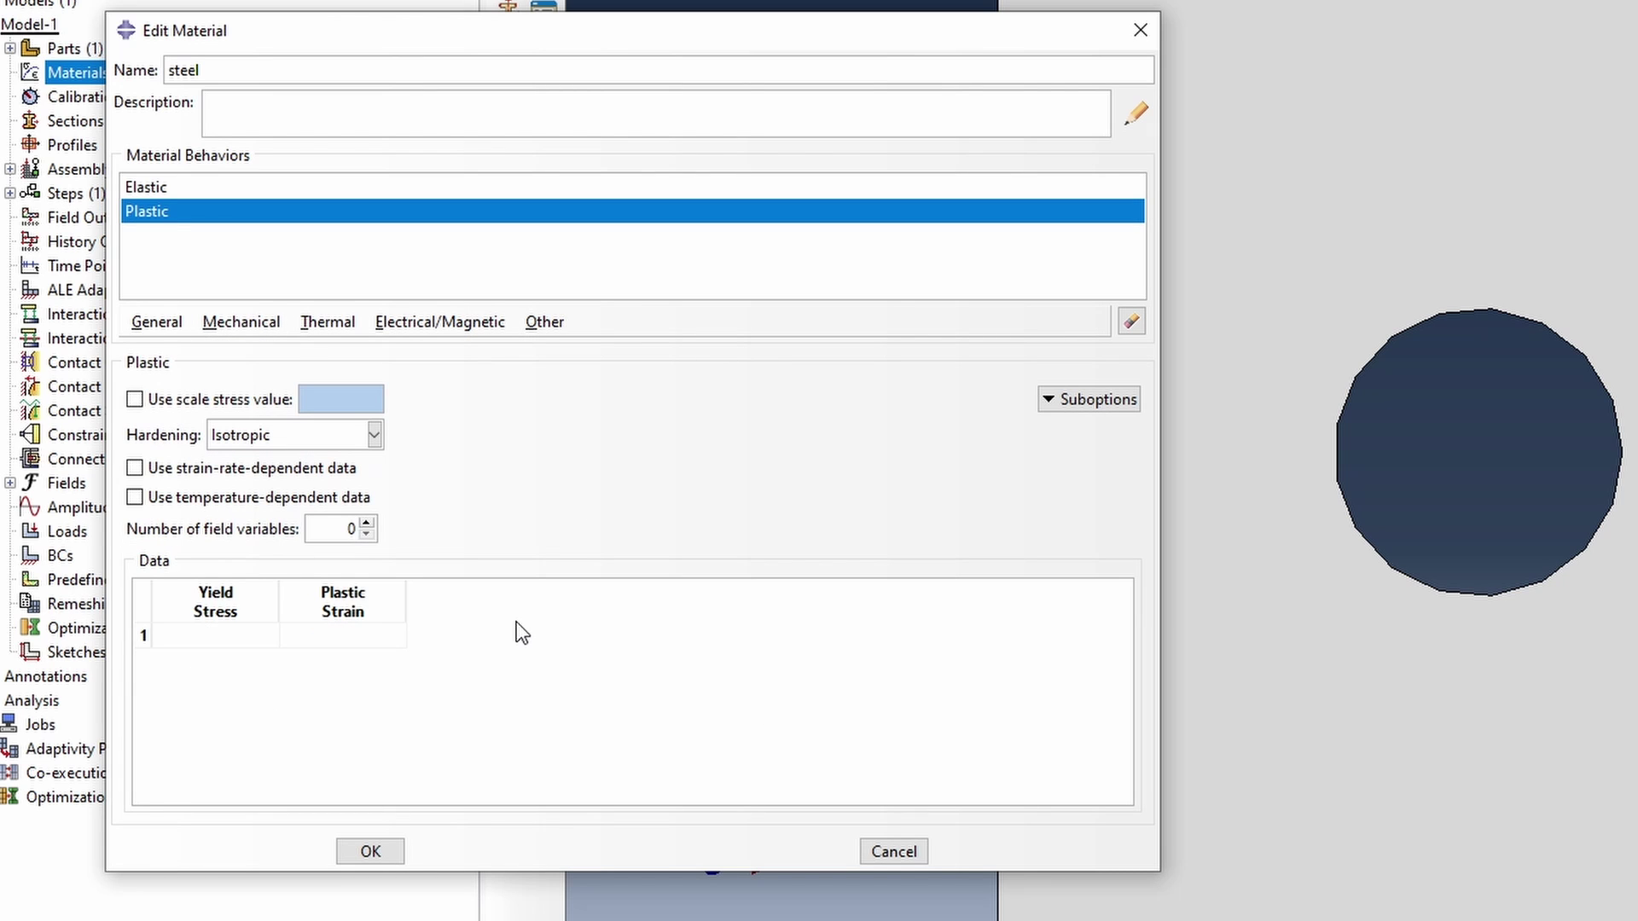
{"action": "left_click", "coordinate": [246, 638]}
{"action": "type", "text": "250e6"}
{"action": "key", "text": "Tab"}
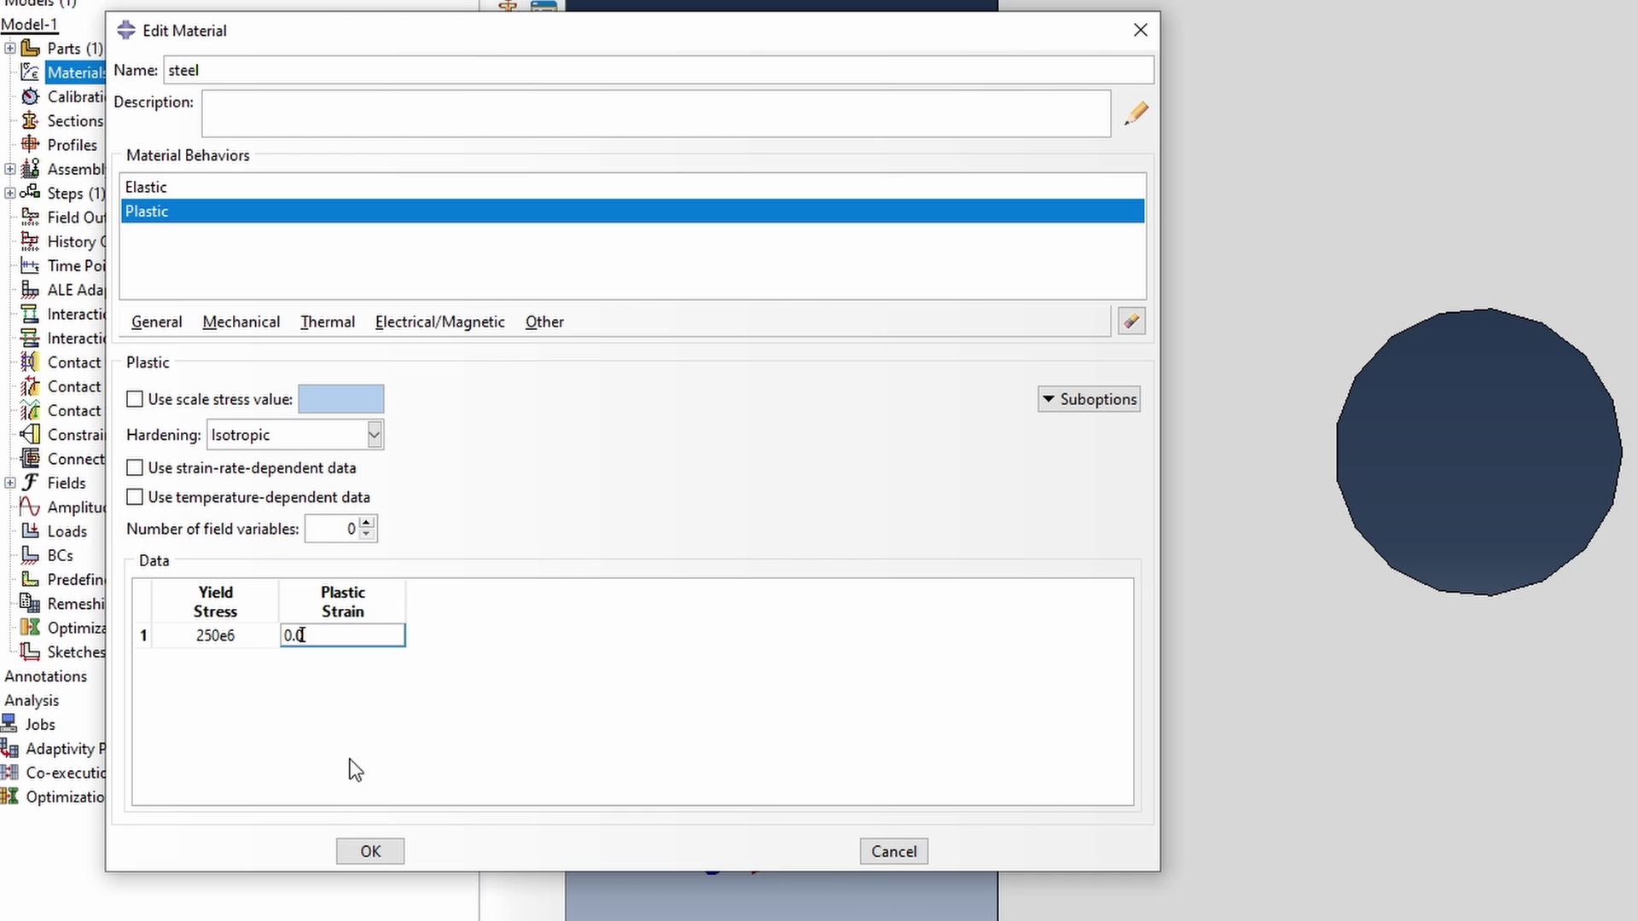
{"action": "left_click", "coordinate": [384, 853]}
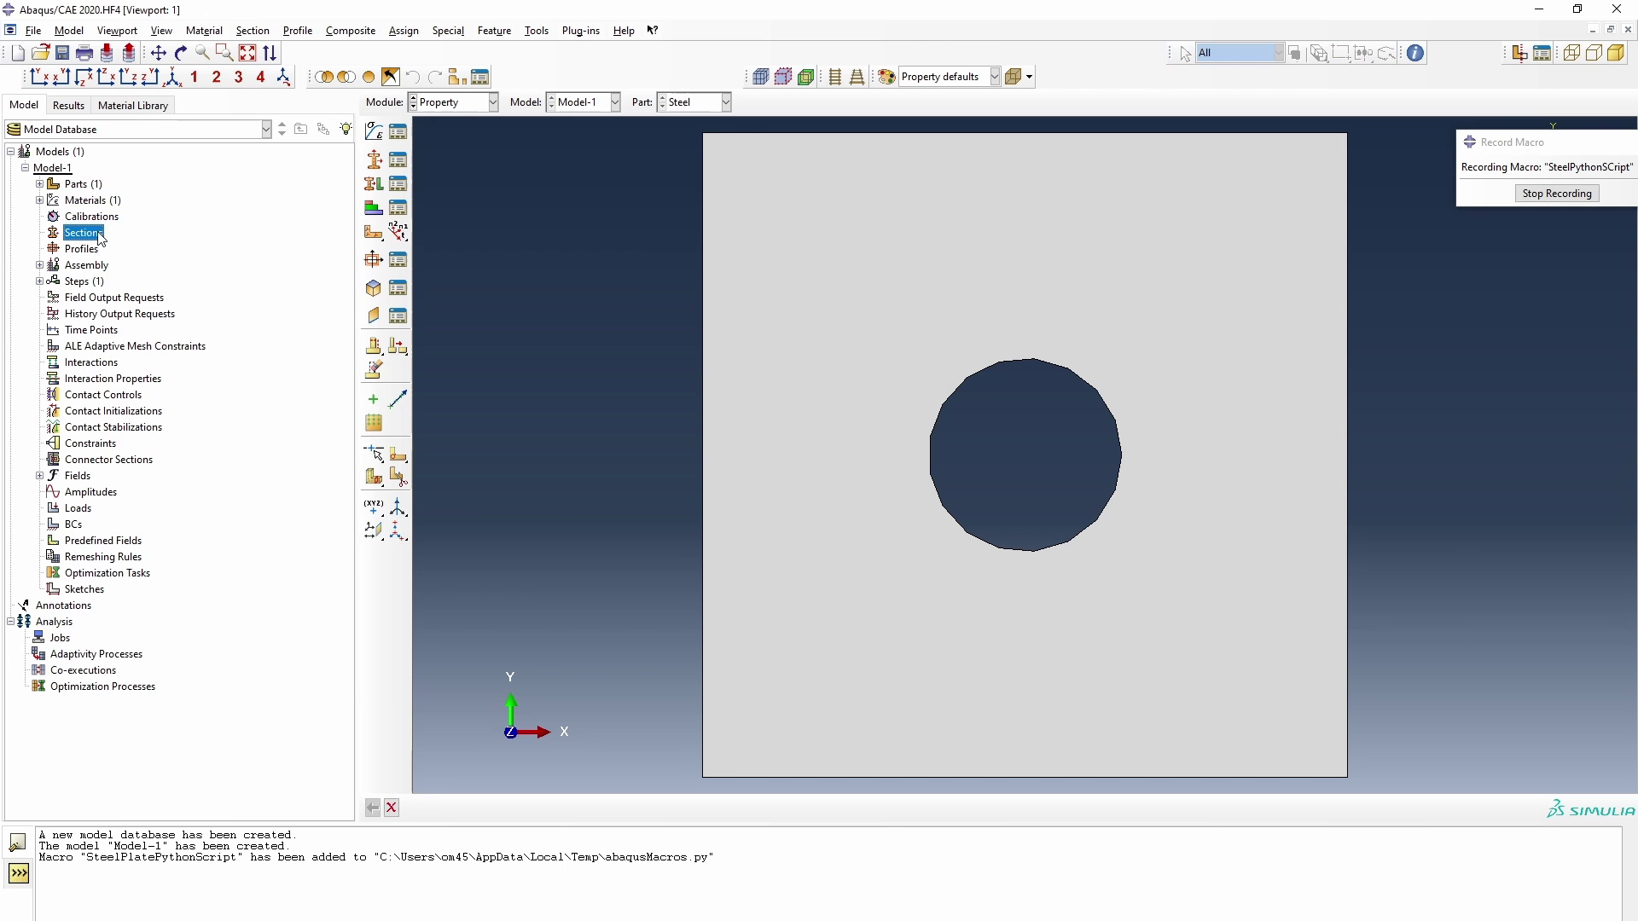
Create a solid homogeneous section steelSEction using the steel material.
{"action": "double_click", "coordinate": [75, 120]}
{"action": "type", "text": "ste"}
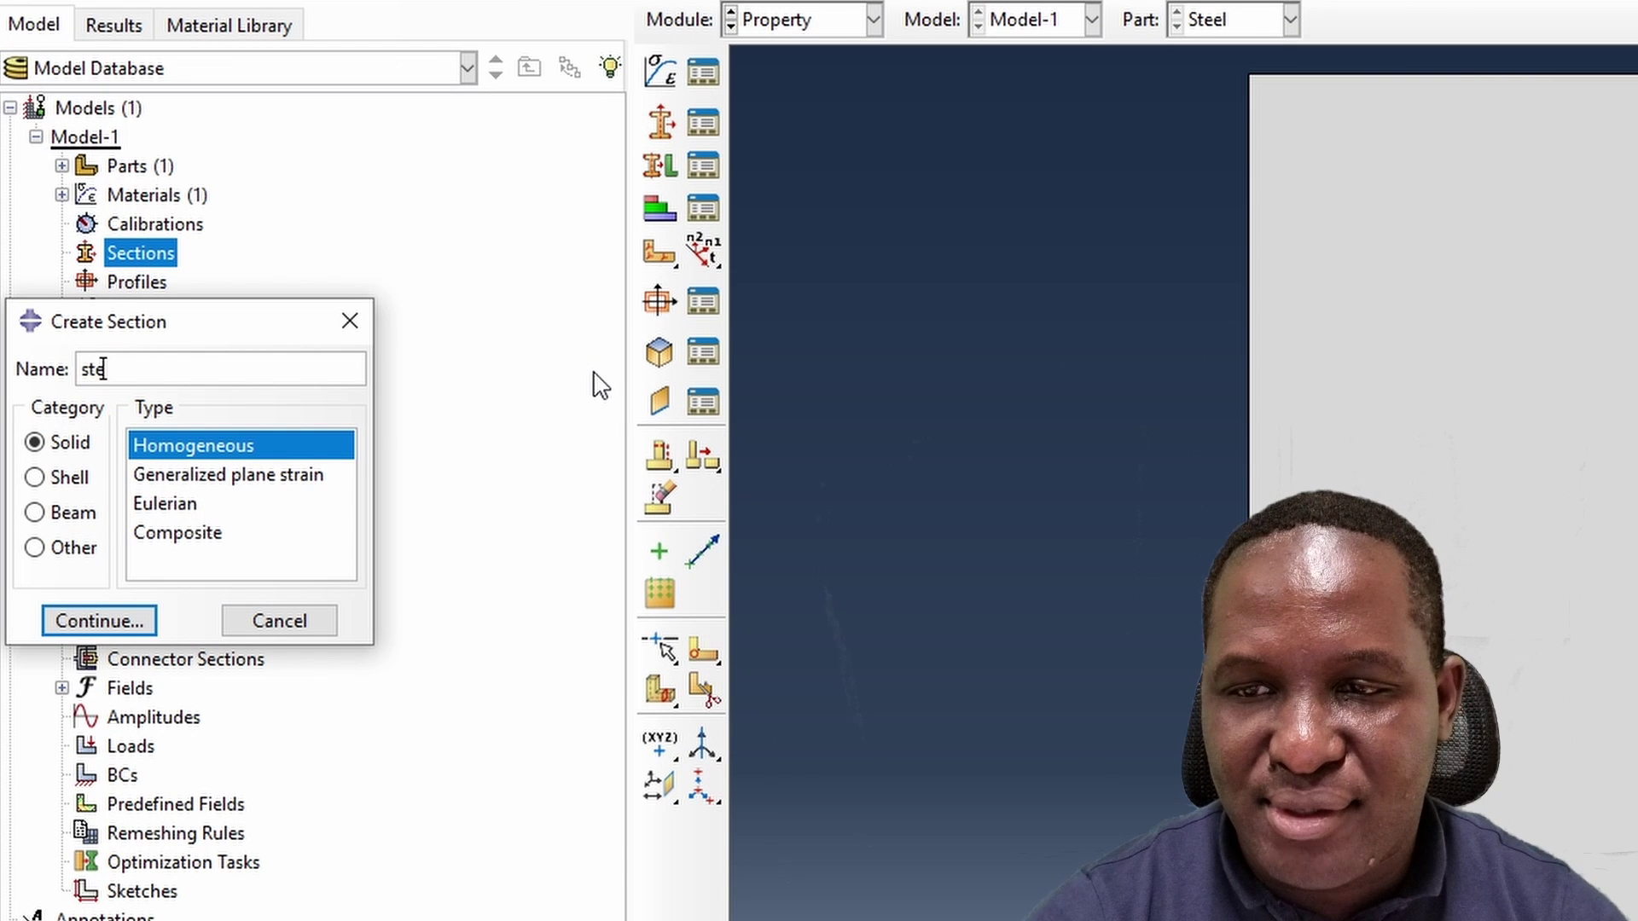
{"action": "type", "text": "elSEction"}
{"action": "key", "text": "Return"}
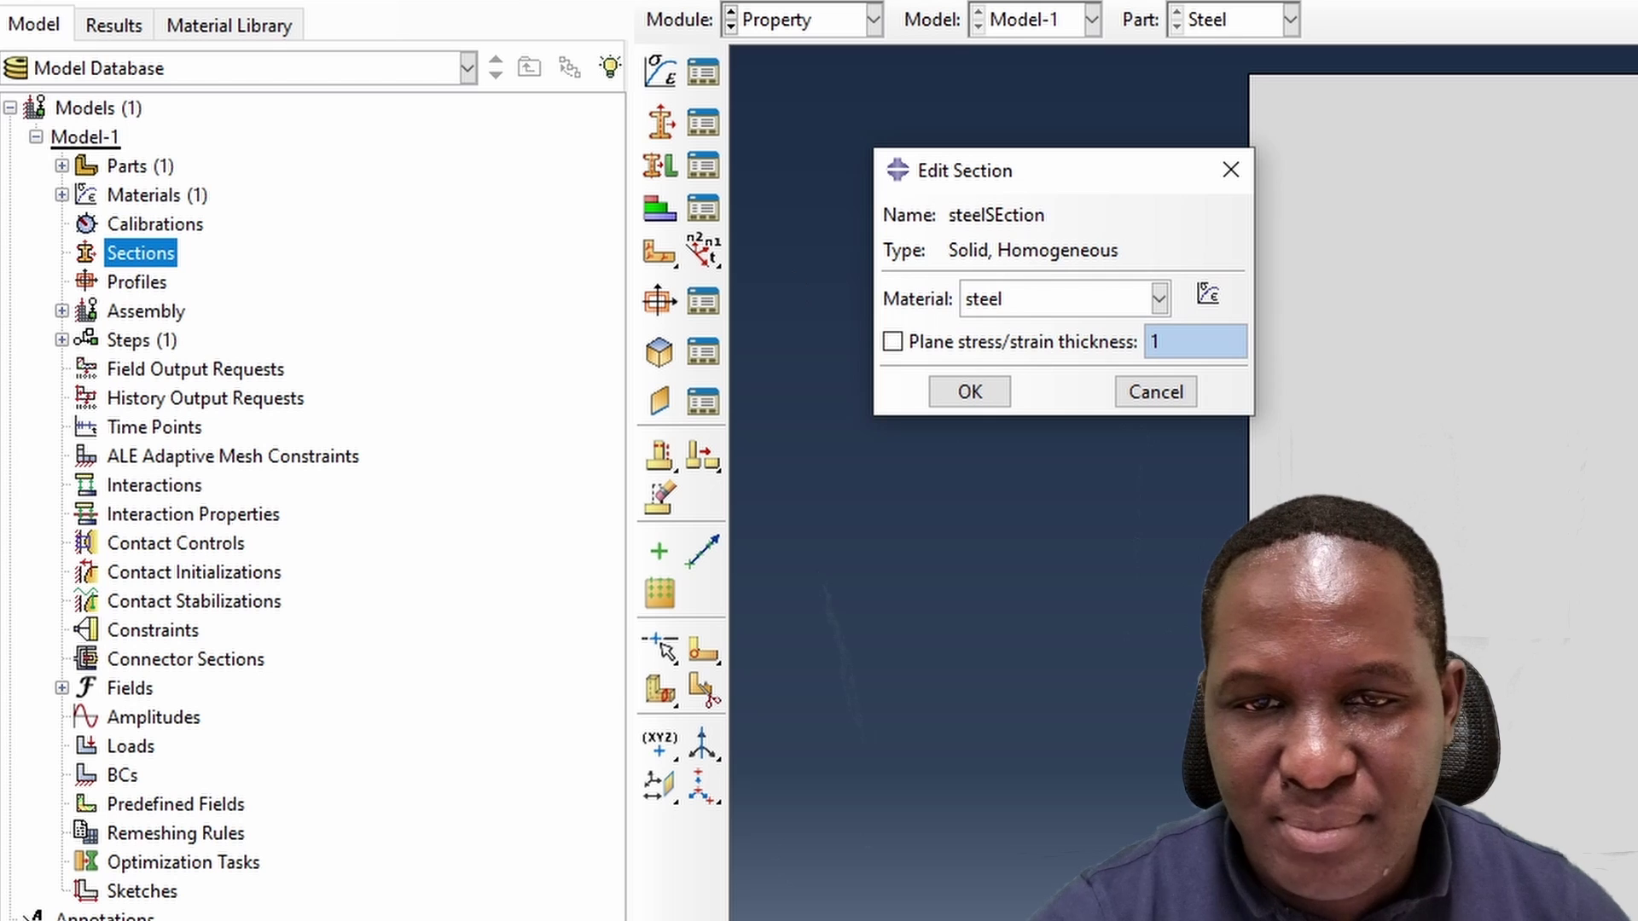
{"action": "left_click", "coordinate": [977, 388]}
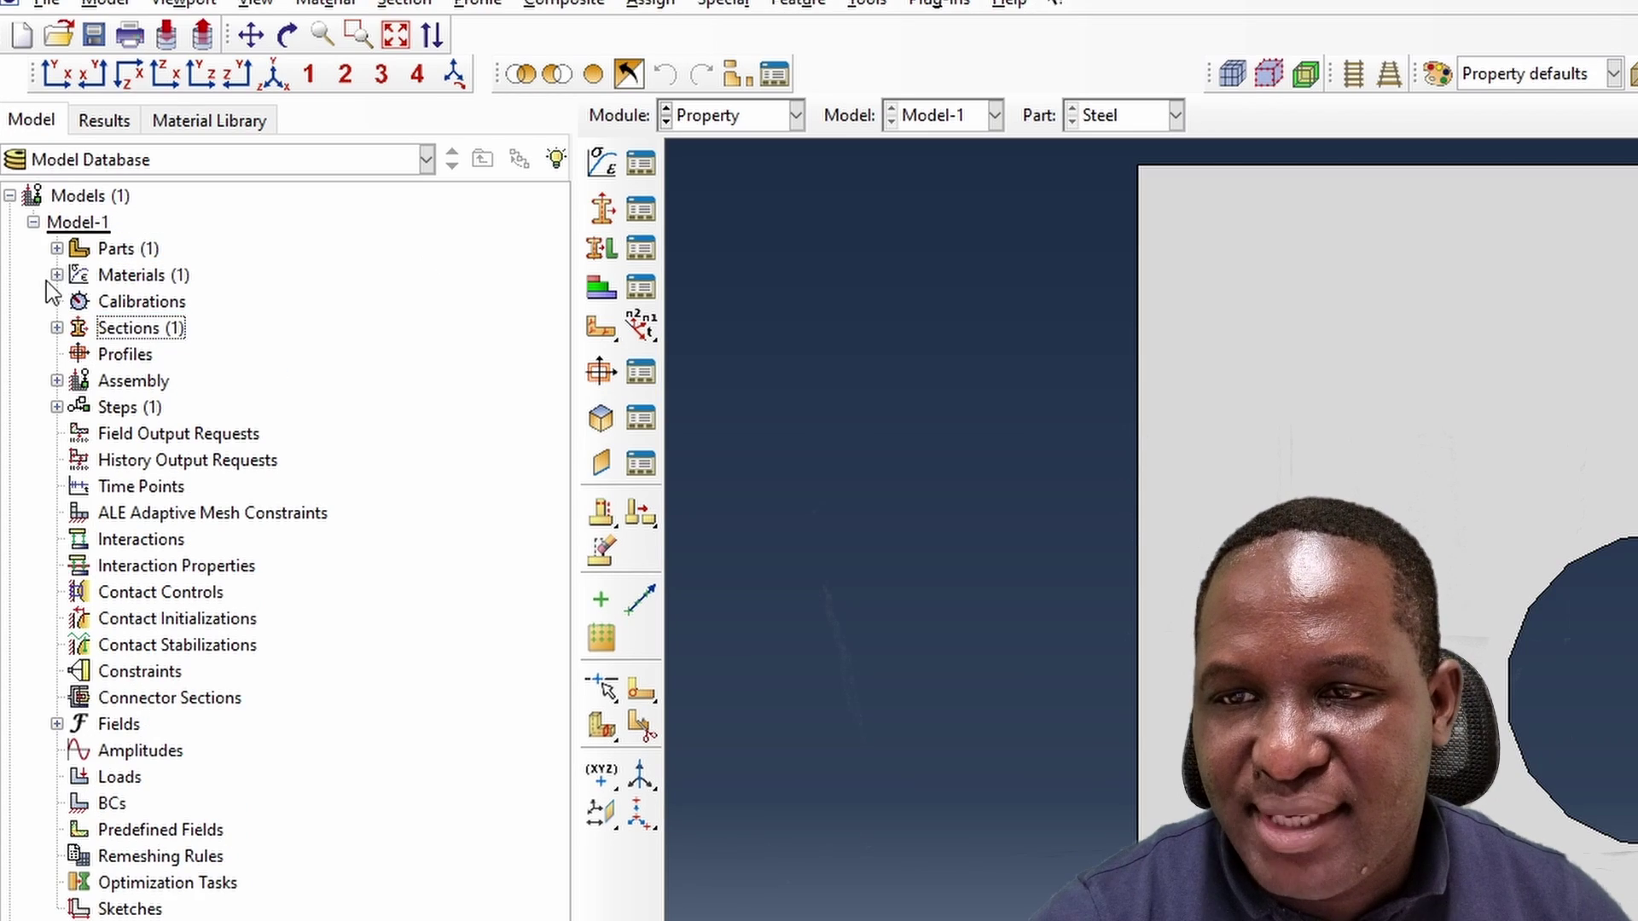
Assign steelSEction to the whole Steel plate region.
{"action": "left_click", "coordinate": [57, 275]}
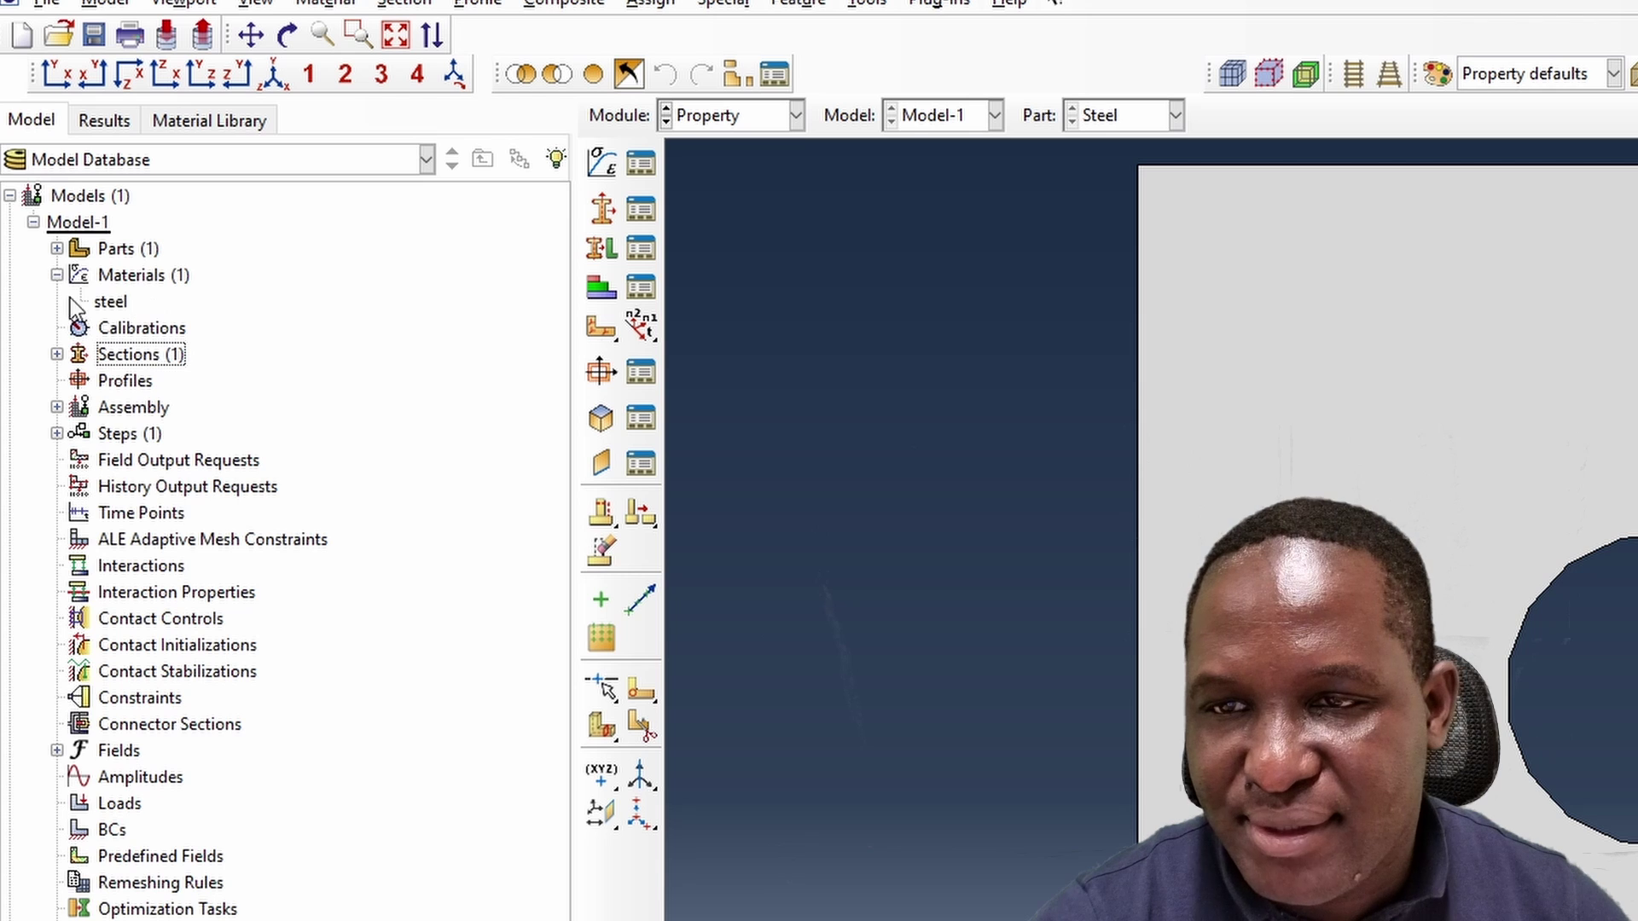
{"action": "left_click", "coordinate": [56, 248]}
{"action": "left_click", "coordinate": [80, 275]}
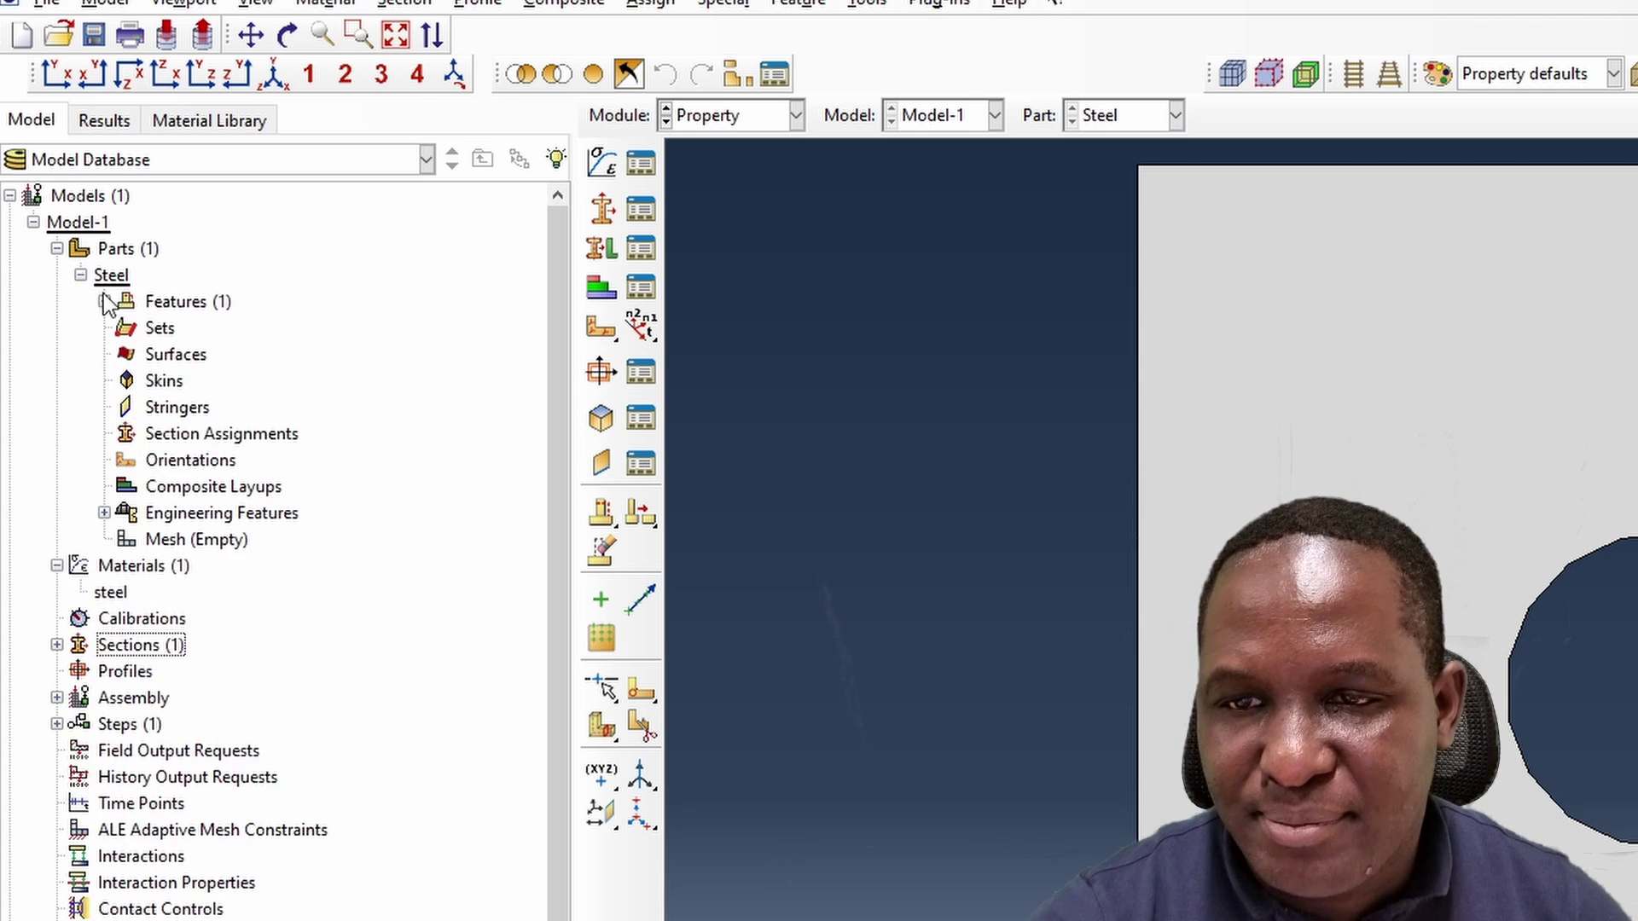
{"action": "double_click", "coordinate": [220, 435]}
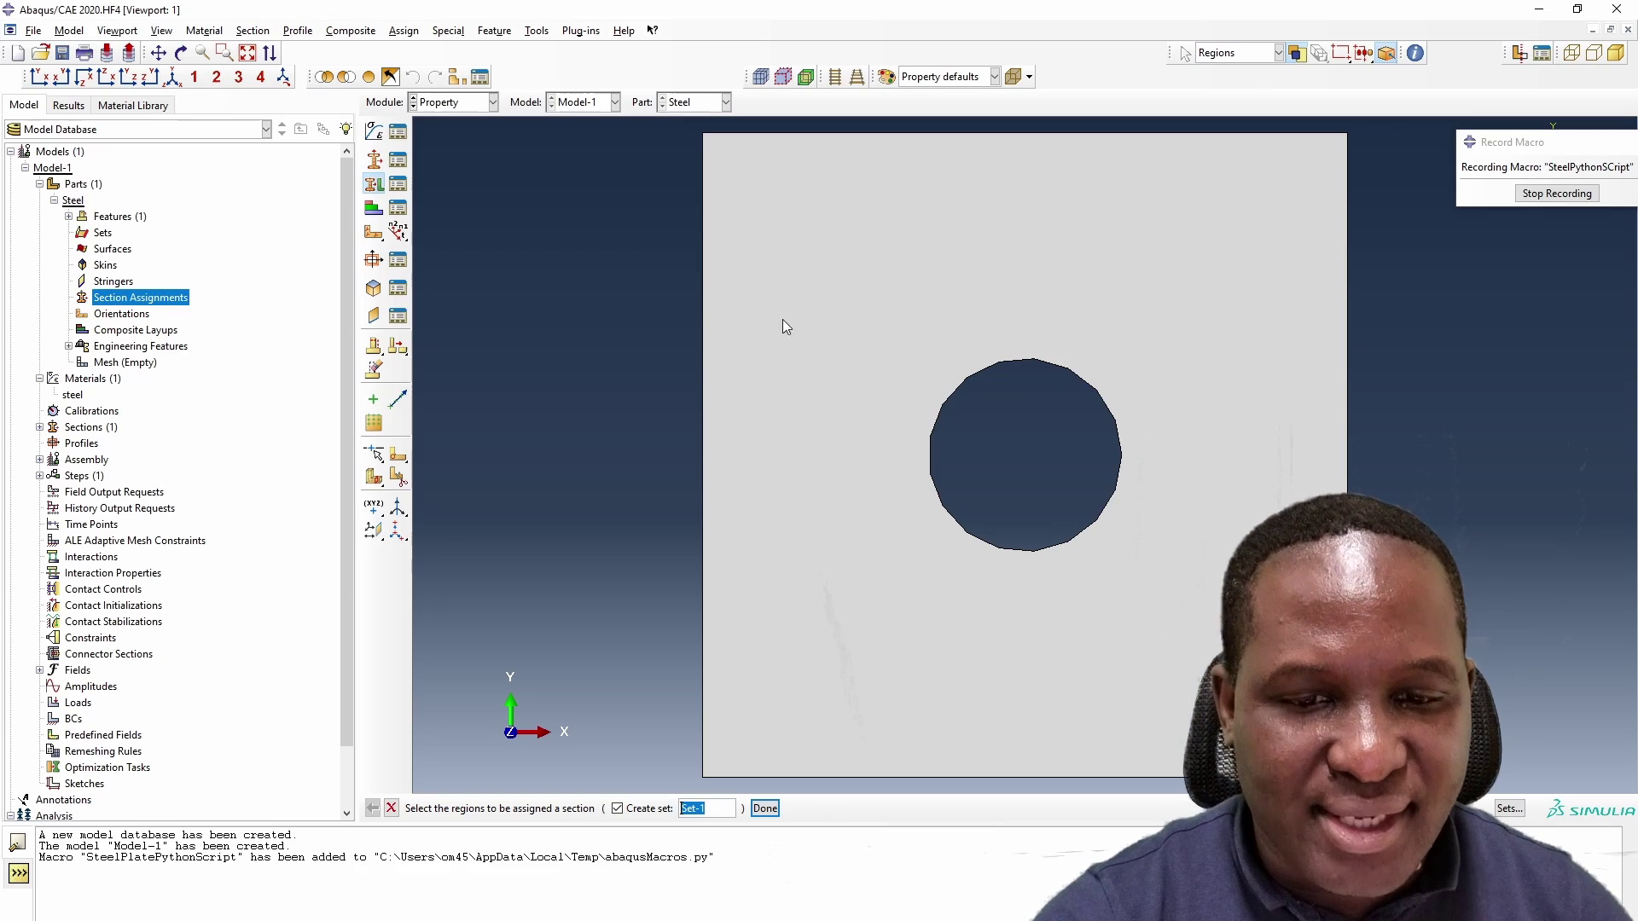
{"action": "left_click", "coordinate": [725, 736]}
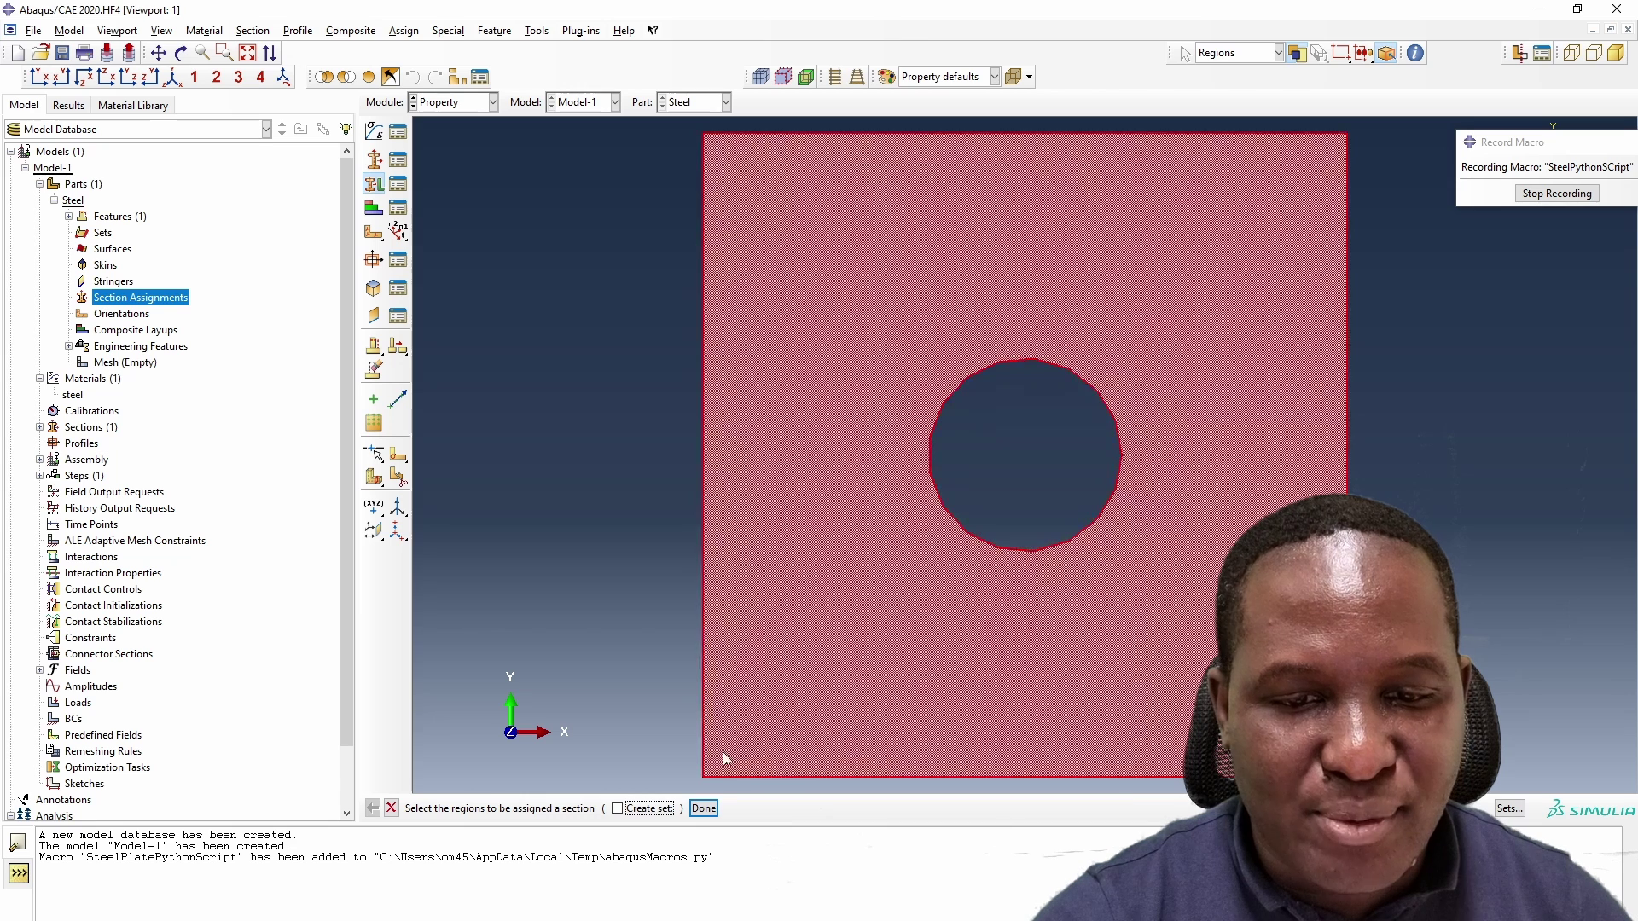
{"action": "left_click", "coordinate": [765, 808]}
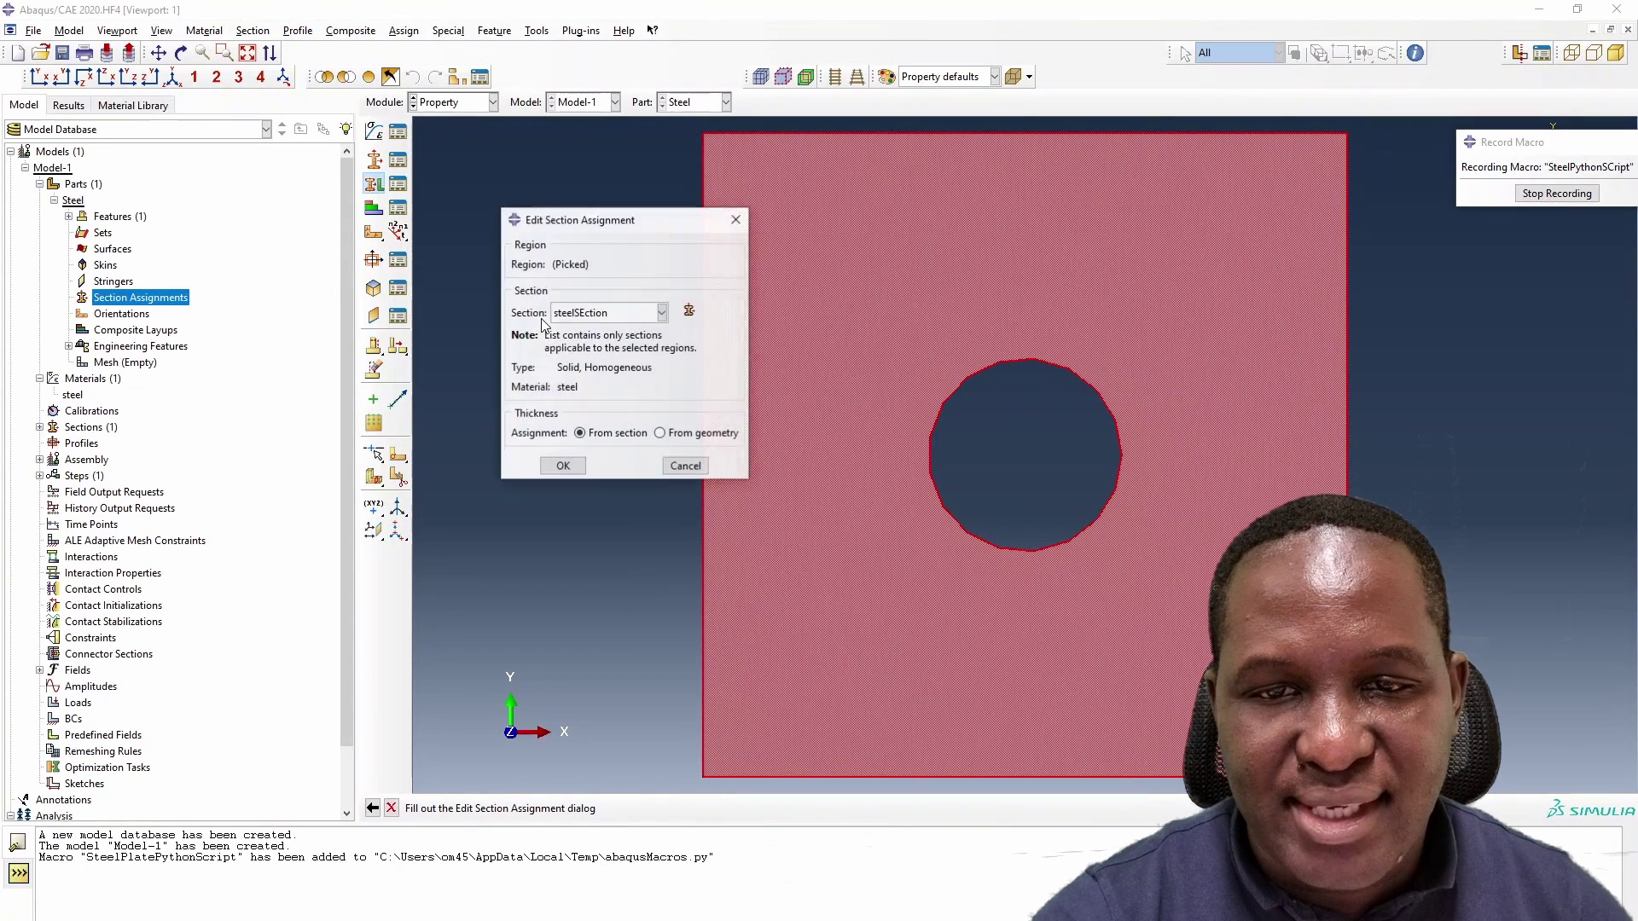
{"action": "left_click", "coordinate": [563, 467]}
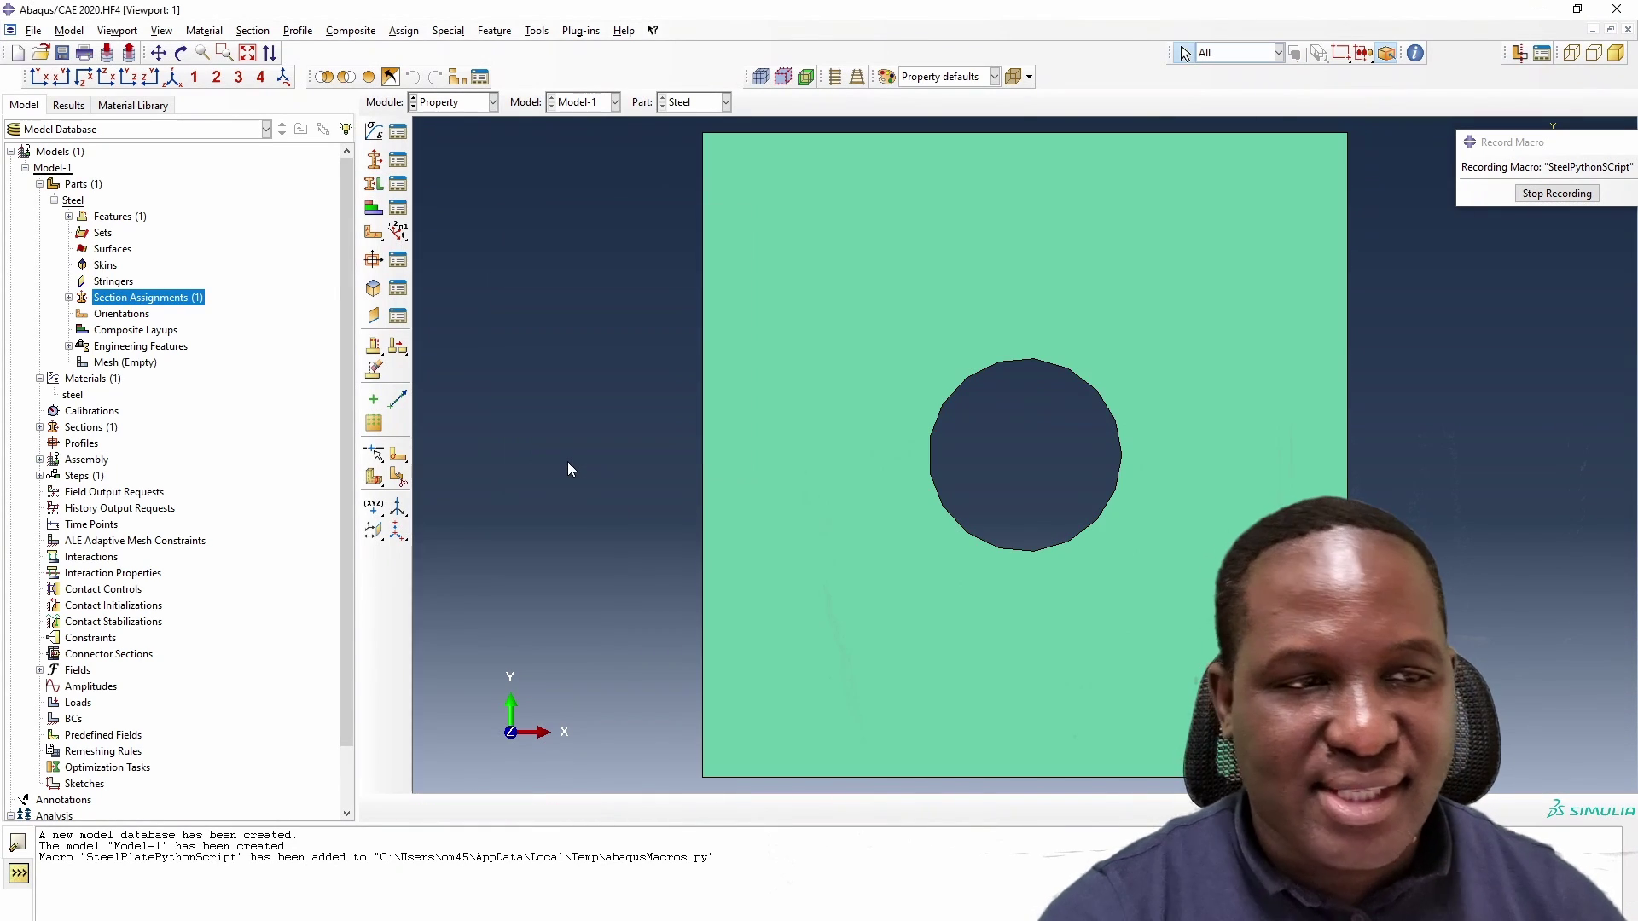
{"action": "double_click", "coordinate": [117, 363]}
Seed the Steel part with the global seed size and set quad-only mesh controls.
{"action": "left_click", "coordinate": [374, 130]}
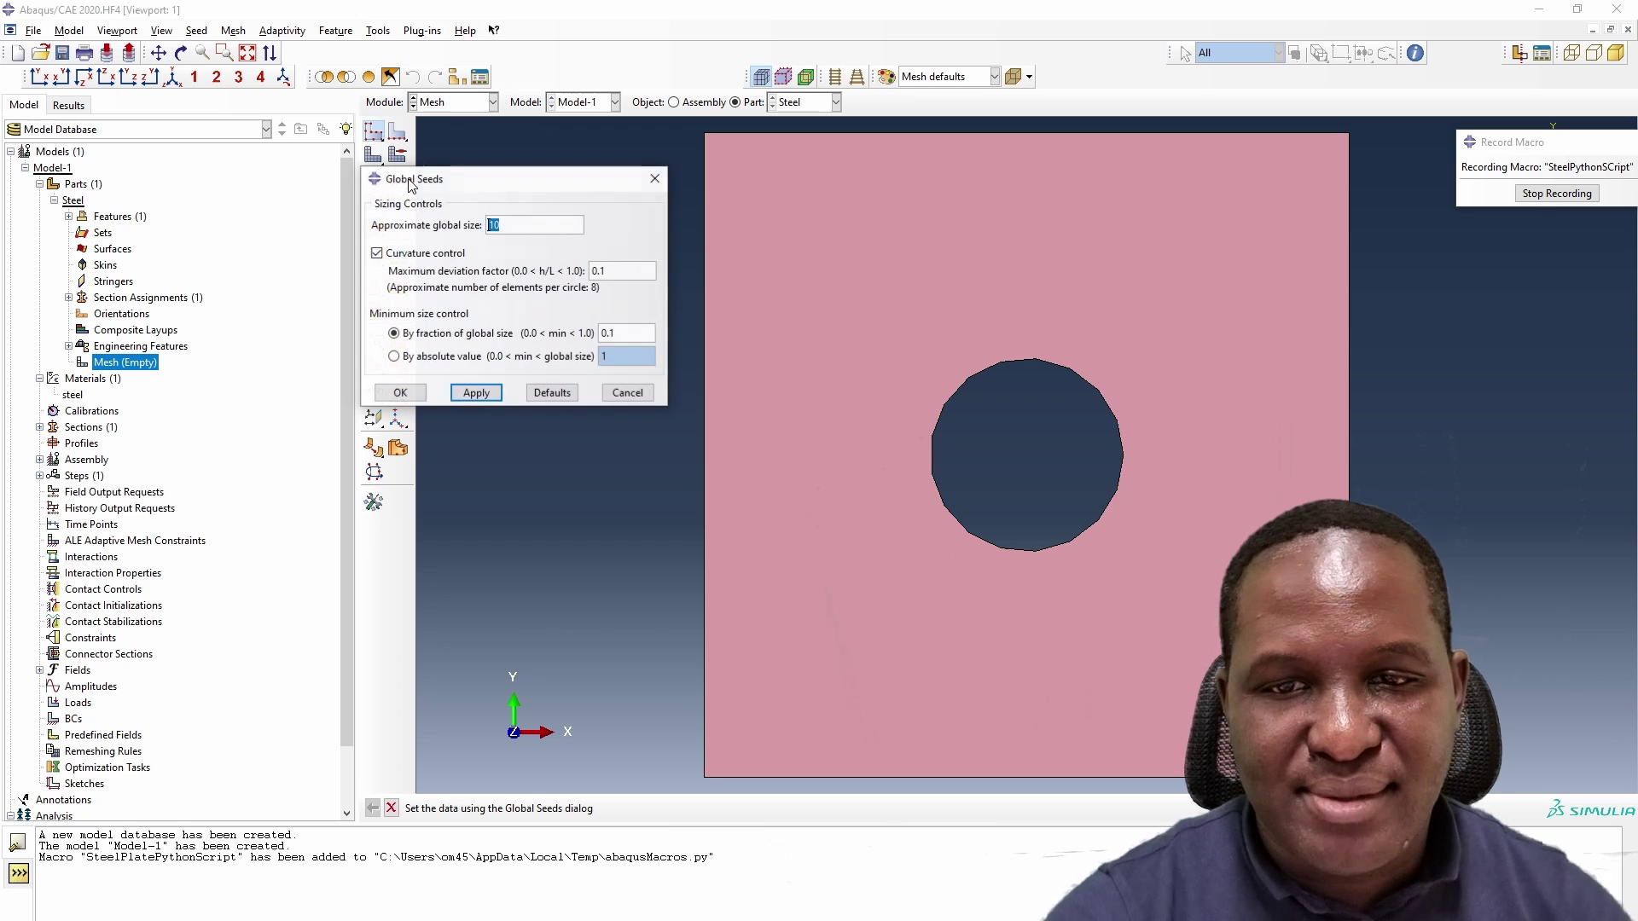
{"action": "key", "text": "Return"}
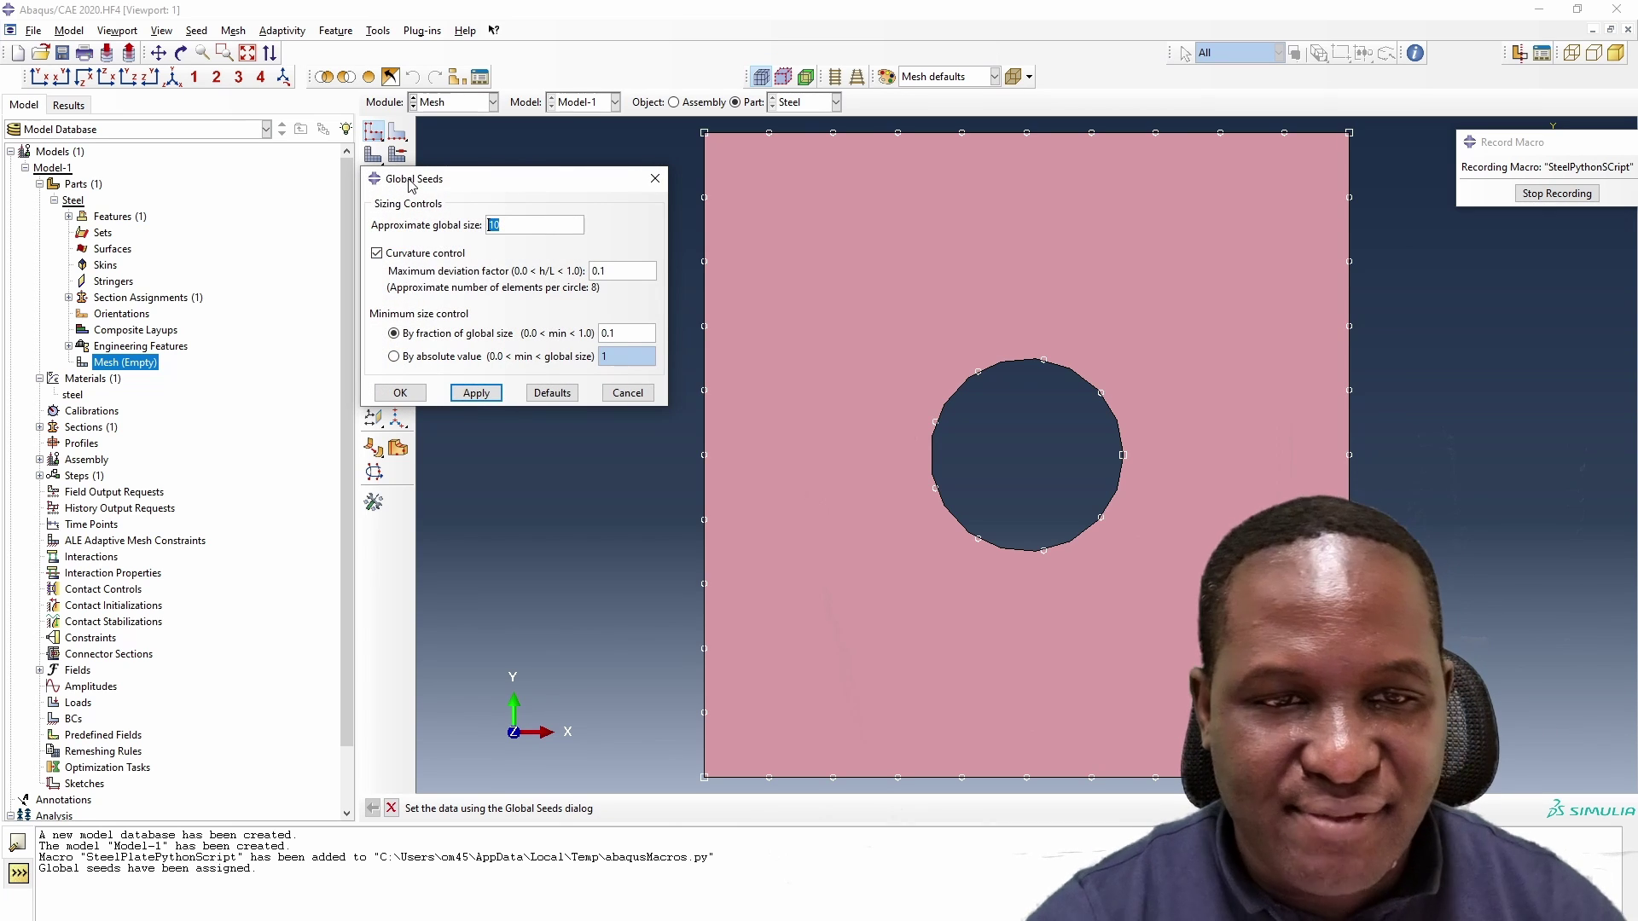
{"action": "left_click", "coordinate": [403, 392]}
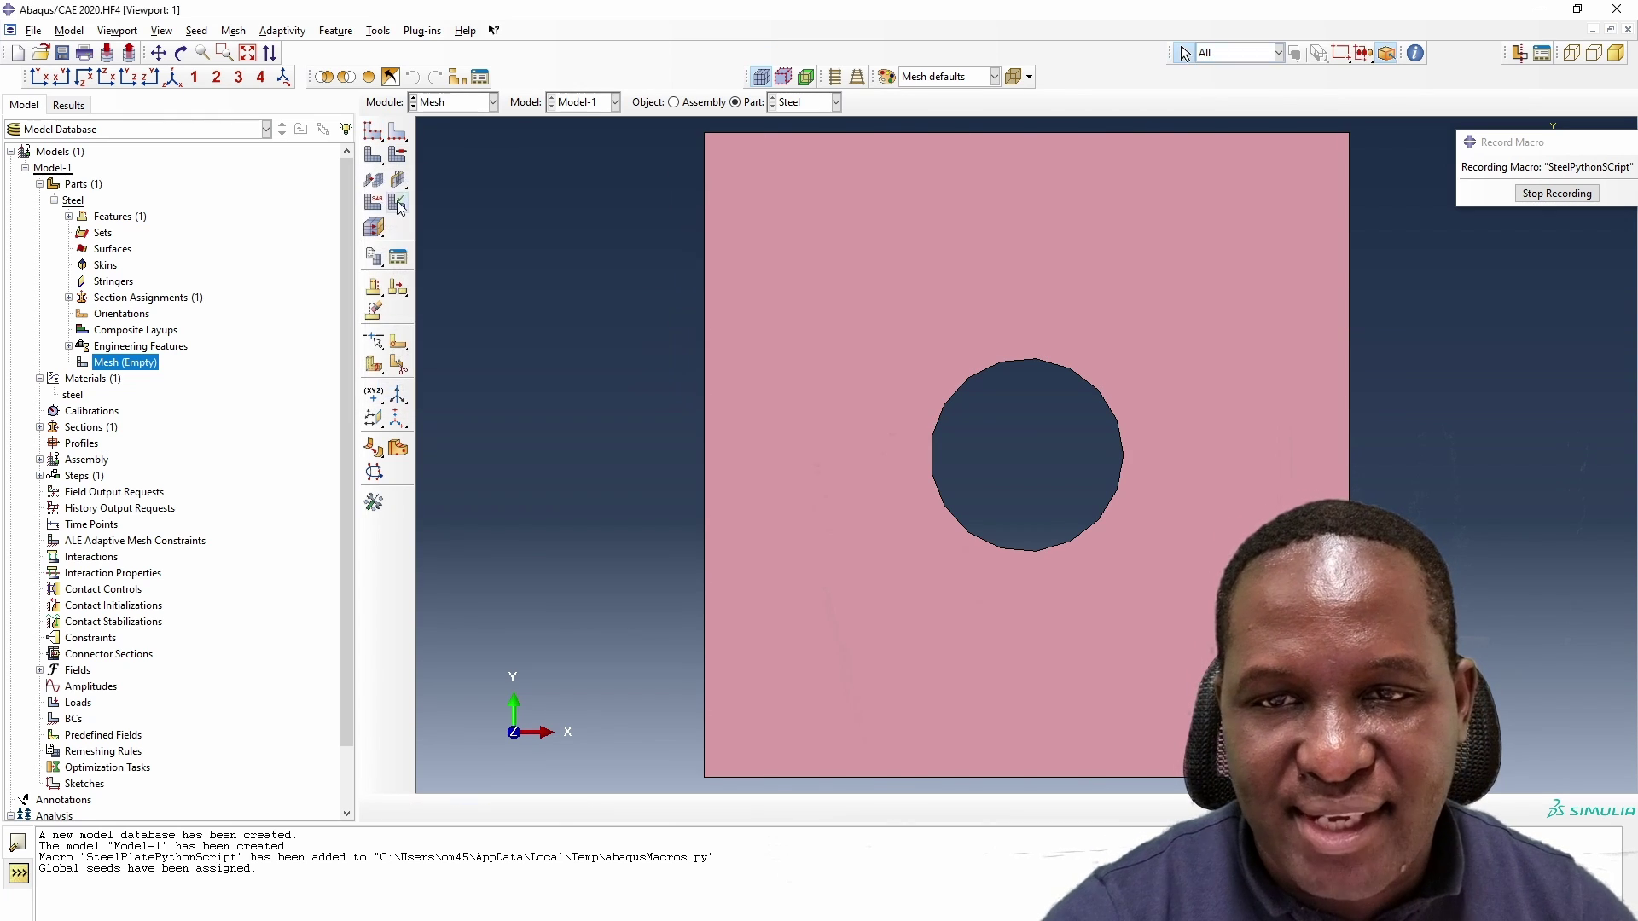
{"action": "left_click", "coordinate": [398, 156]}
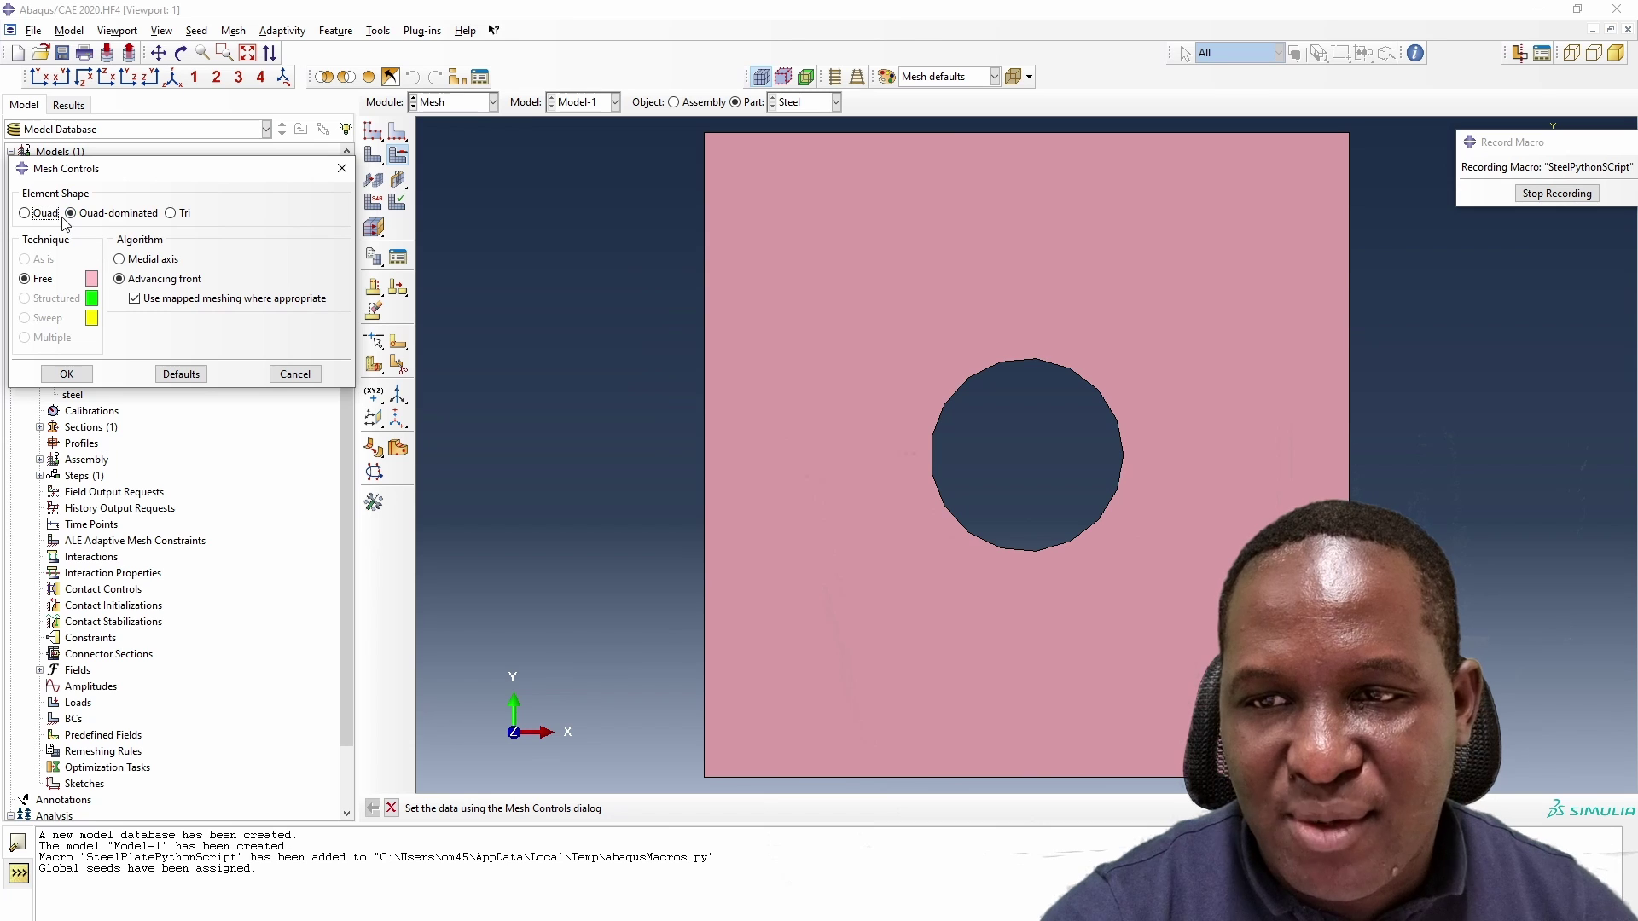
{"action": "left_click", "coordinate": [26, 213]}
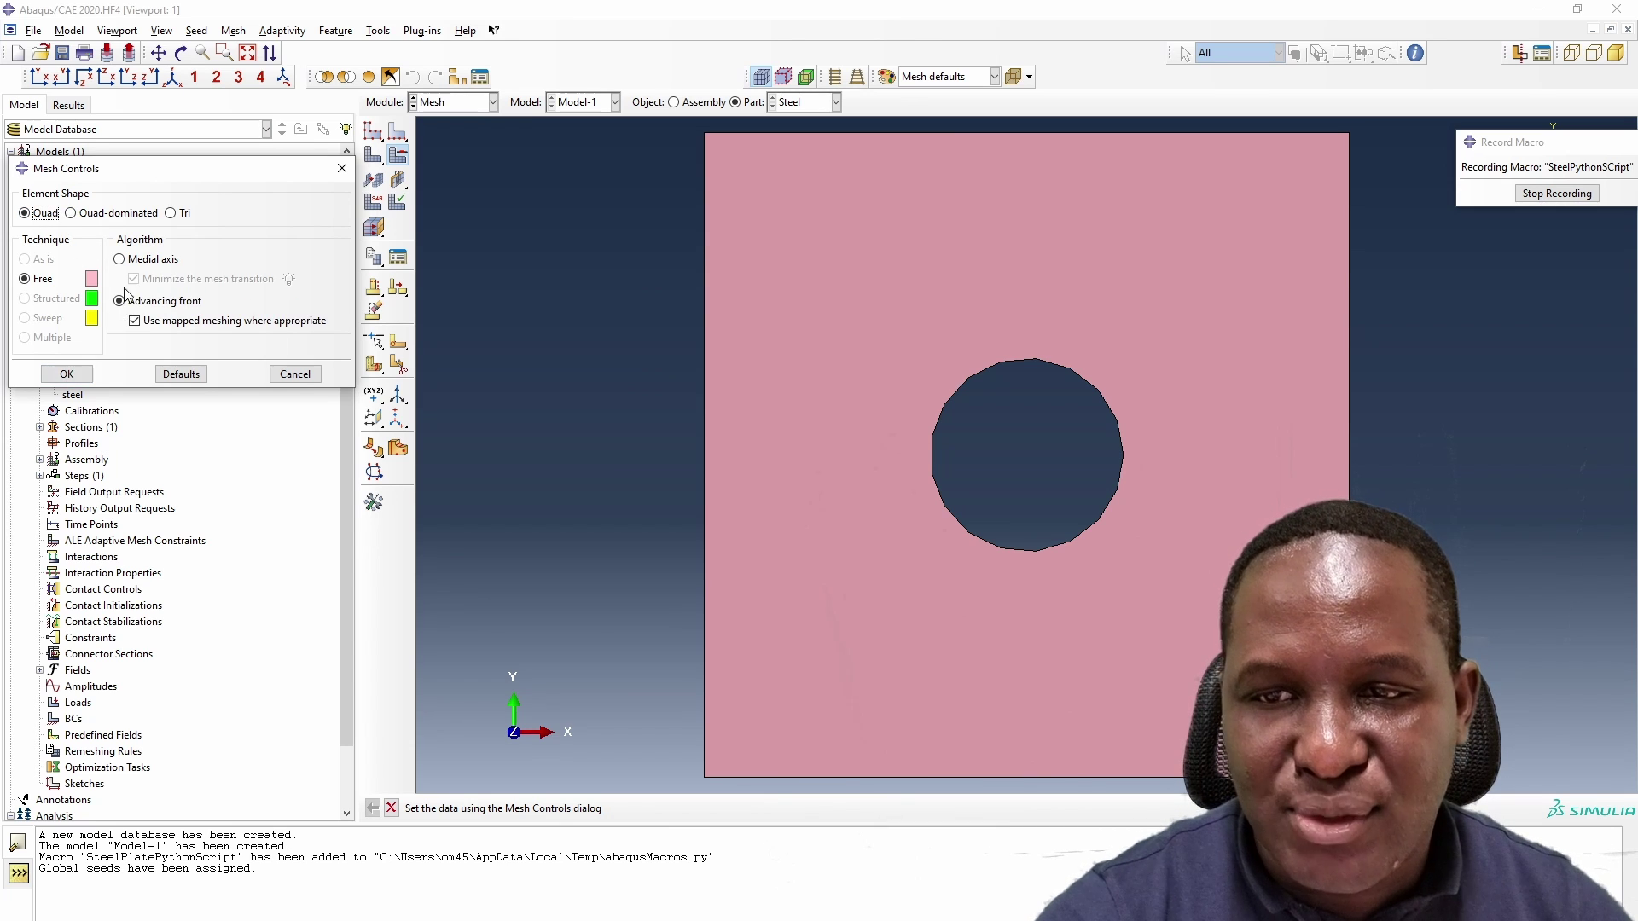
{"action": "left_click", "coordinate": [66, 374]}
Mesh the Steel plate, generating 90 elements around the hole.
{"action": "left_click", "coordinate": [372, 155]}
{"action": "left_click", "coordinate": [515, 807]}
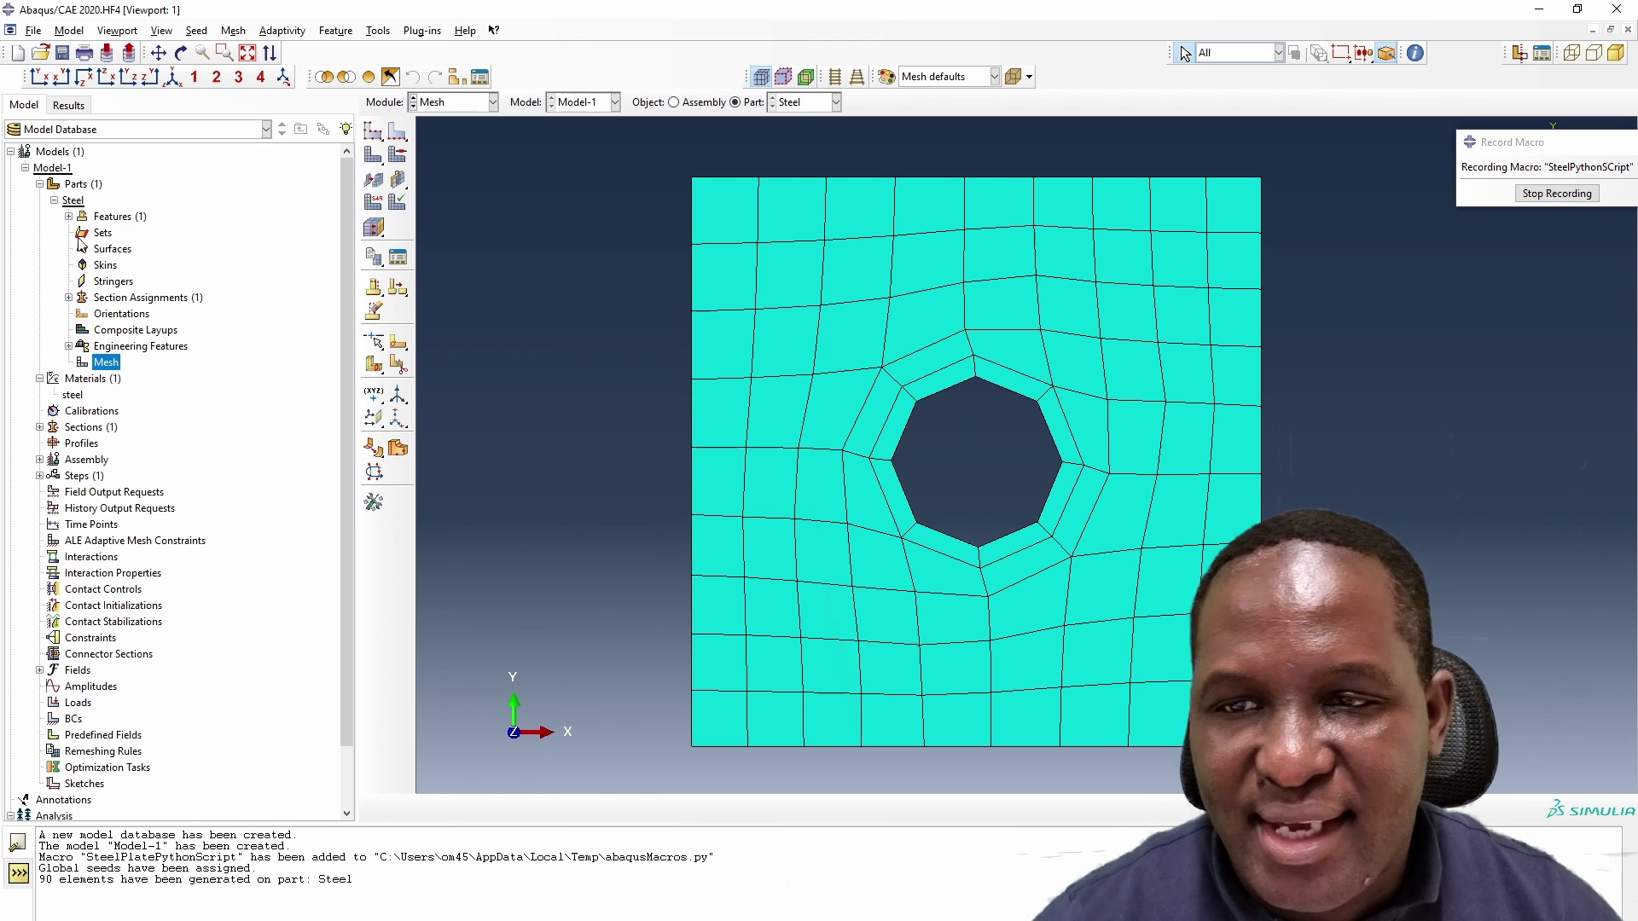
{"action": "left_click", "coordinate": [53, 201]}
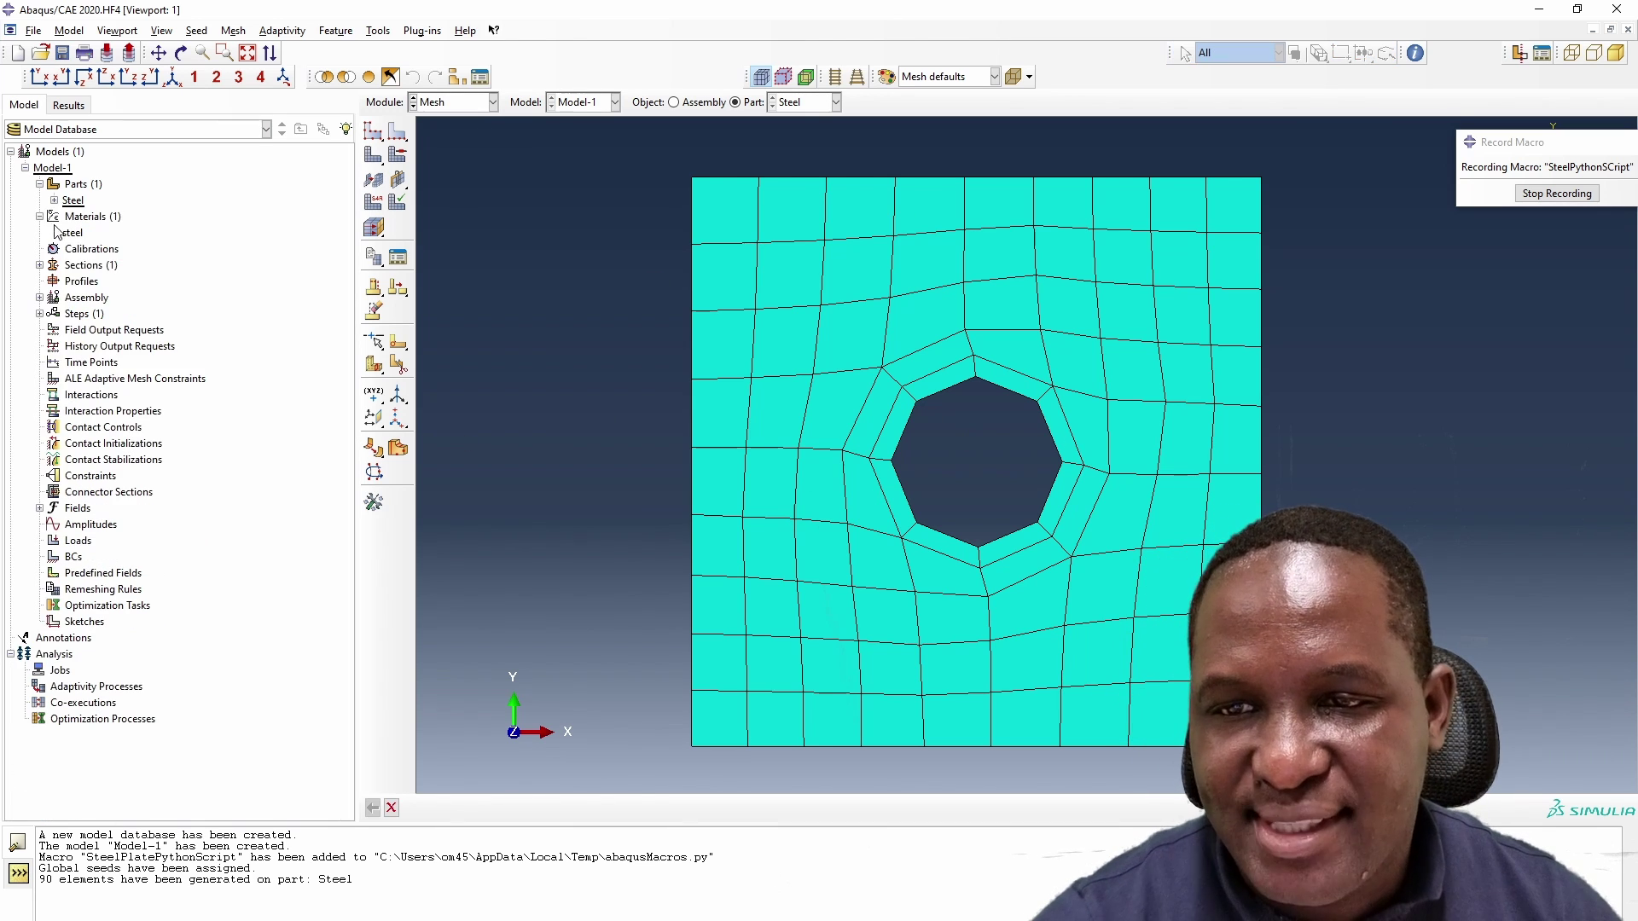
Add a dependent Steel part instance to the assembly.
{"action": "left_click", "coordinate": [39, 298]}
{"action": "double_click", "coordinate": [98, 313]}
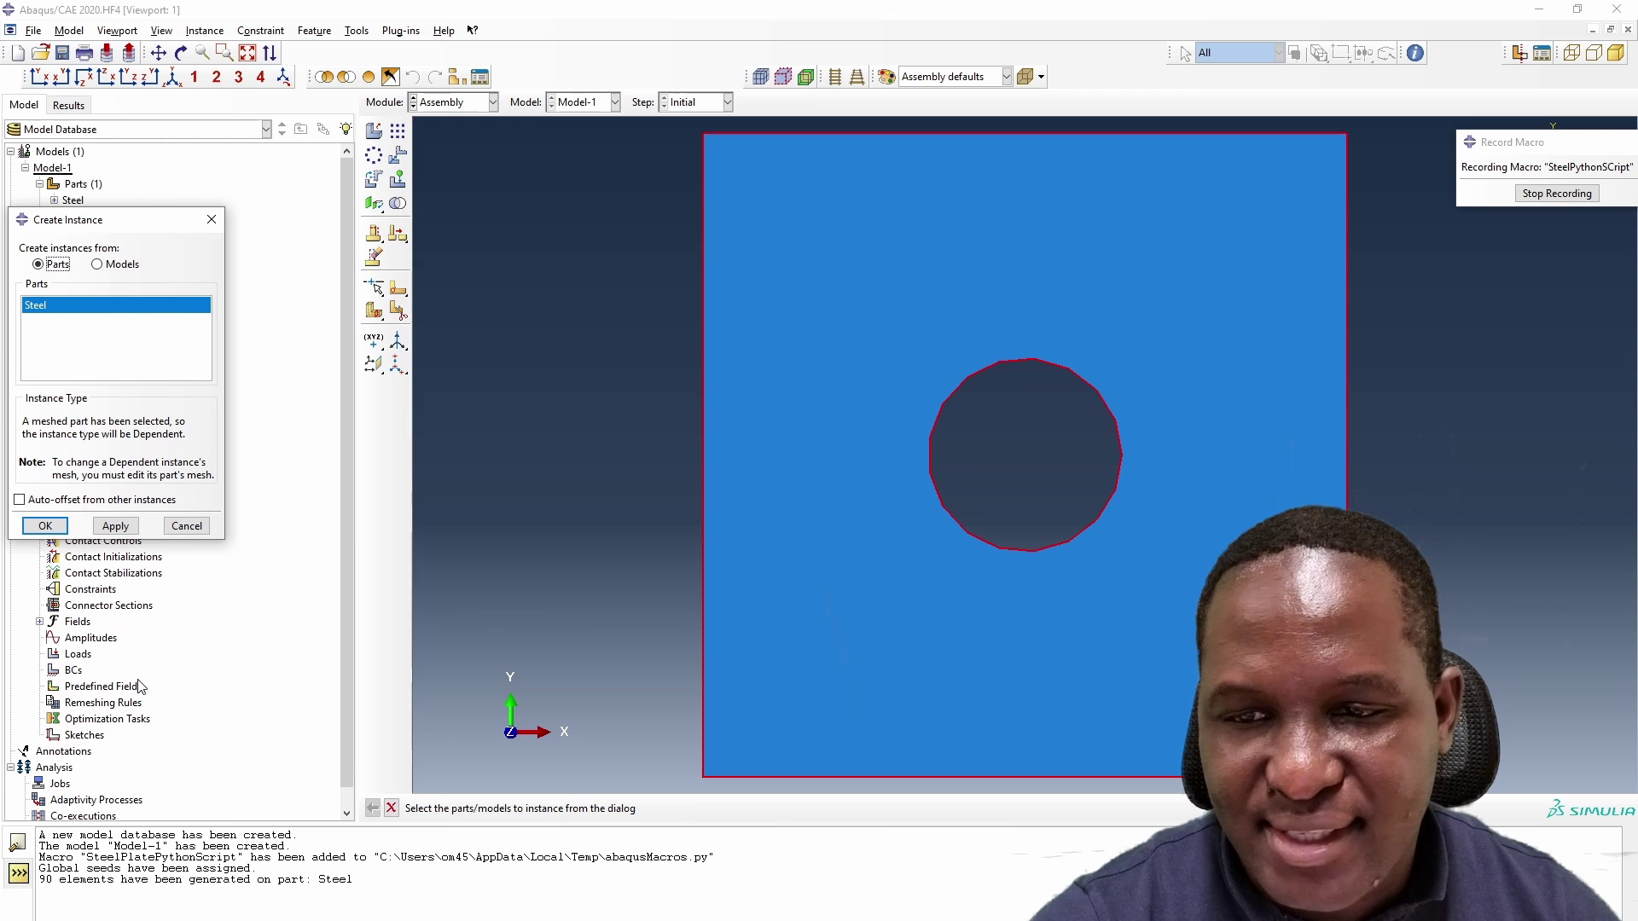
{"action": "left_click", "coordinate": [45, 525]}
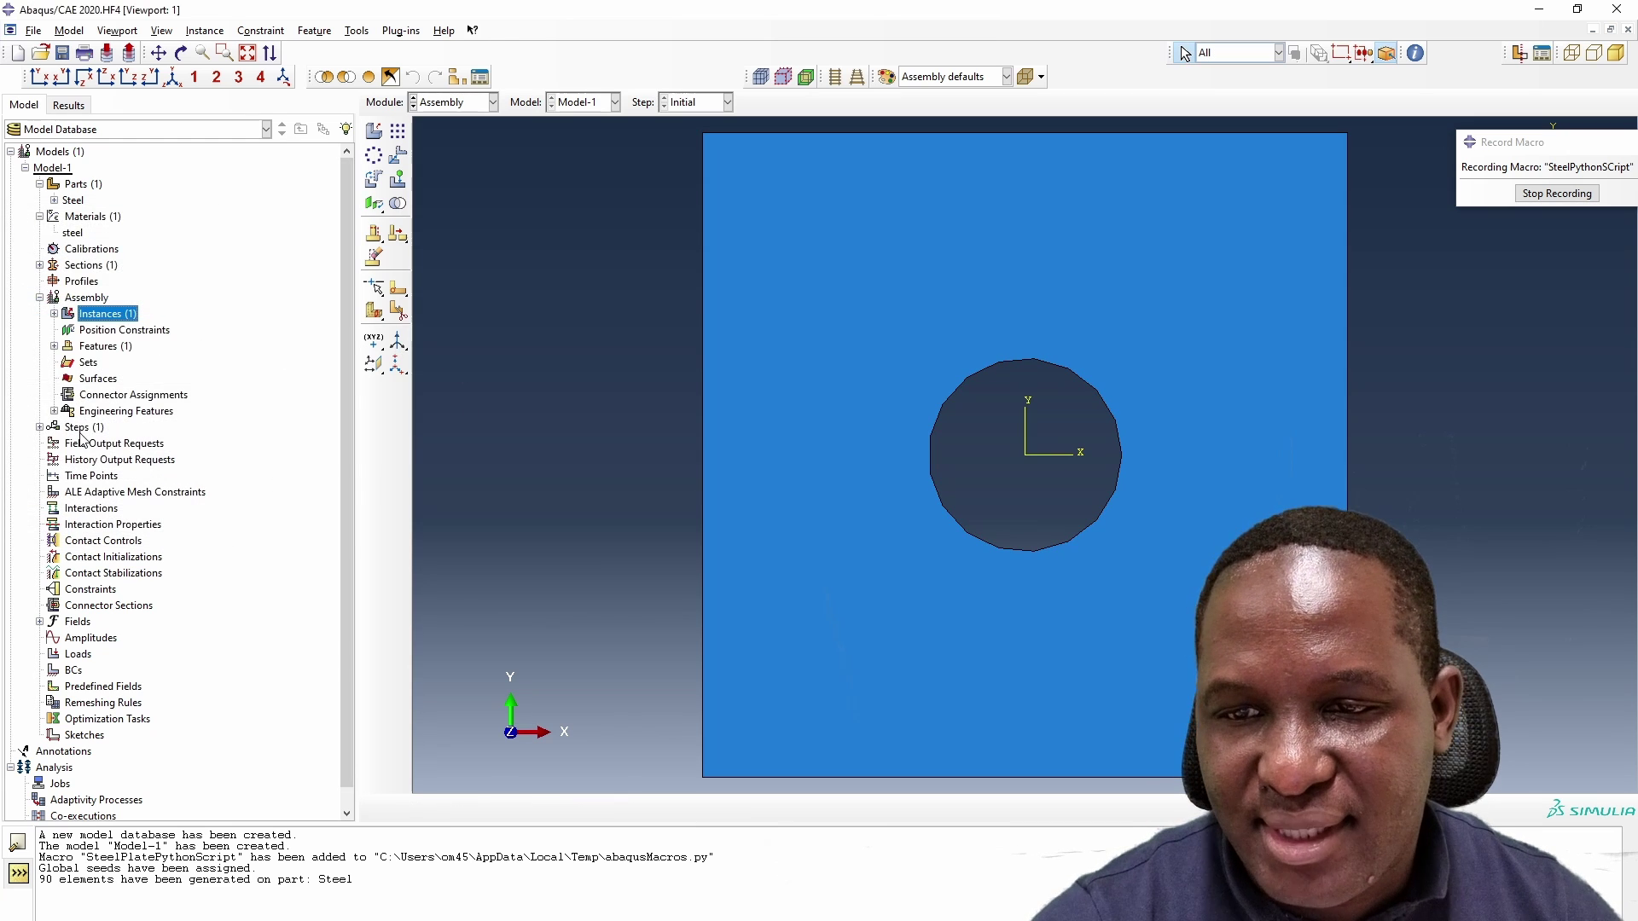
Create a Static, General analysis step named loadingStep.
{"action": "double_click", "coordinate": [77, 428]}
{"action": "type", "text": "loading"}
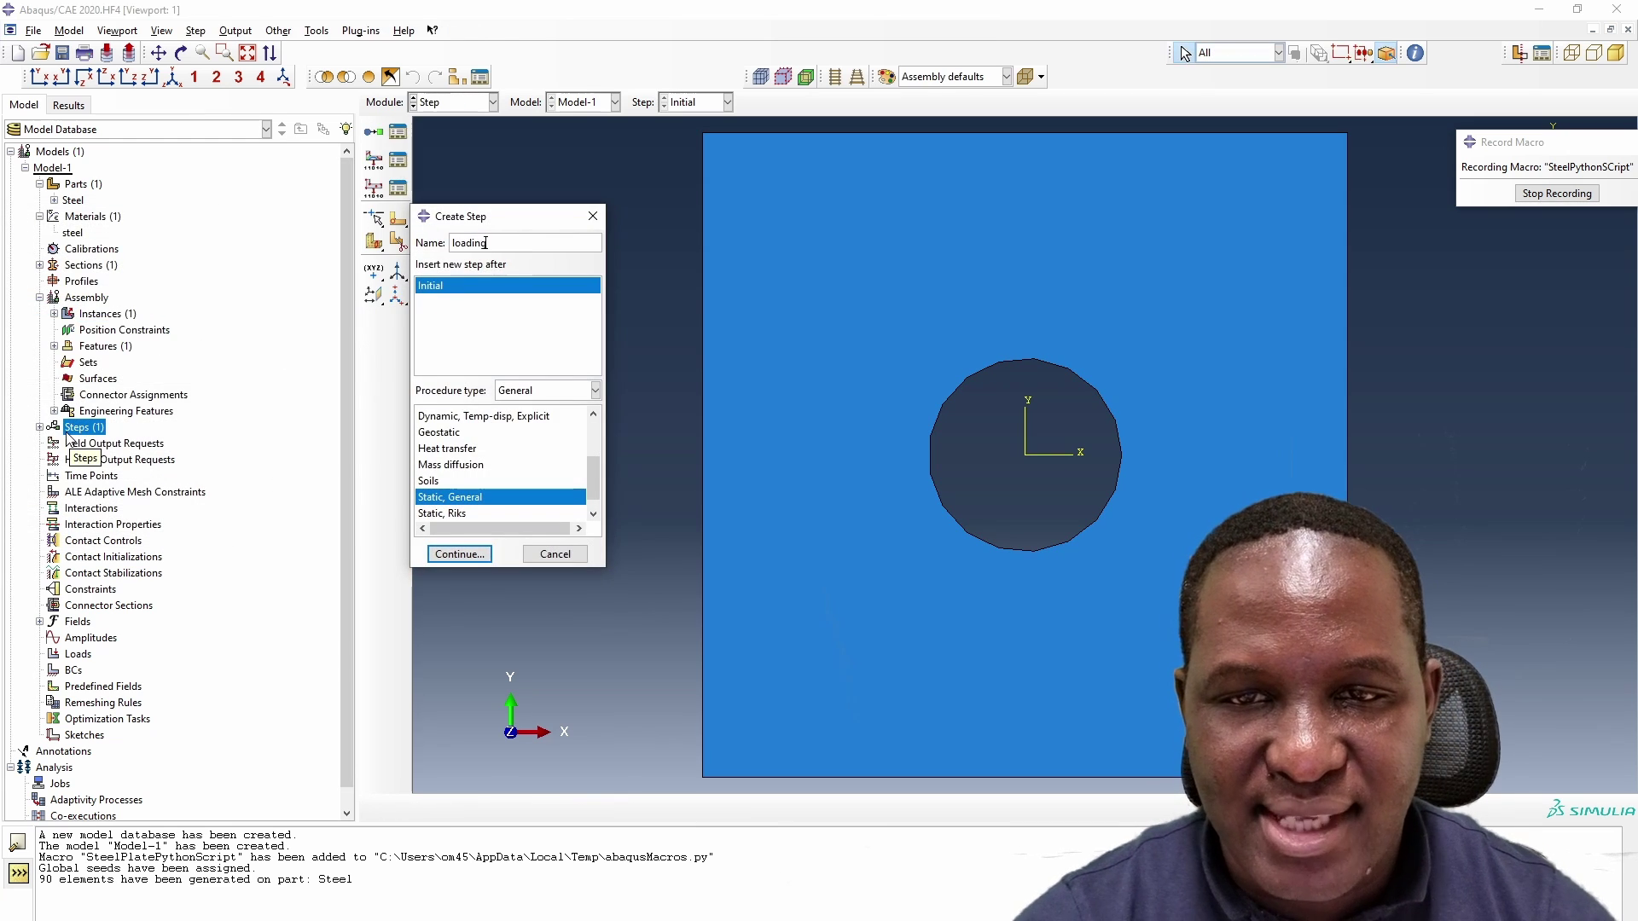
{"action": "type", "text": "Step"}
{"action": "left_click", "coordinate": [460, 554]}
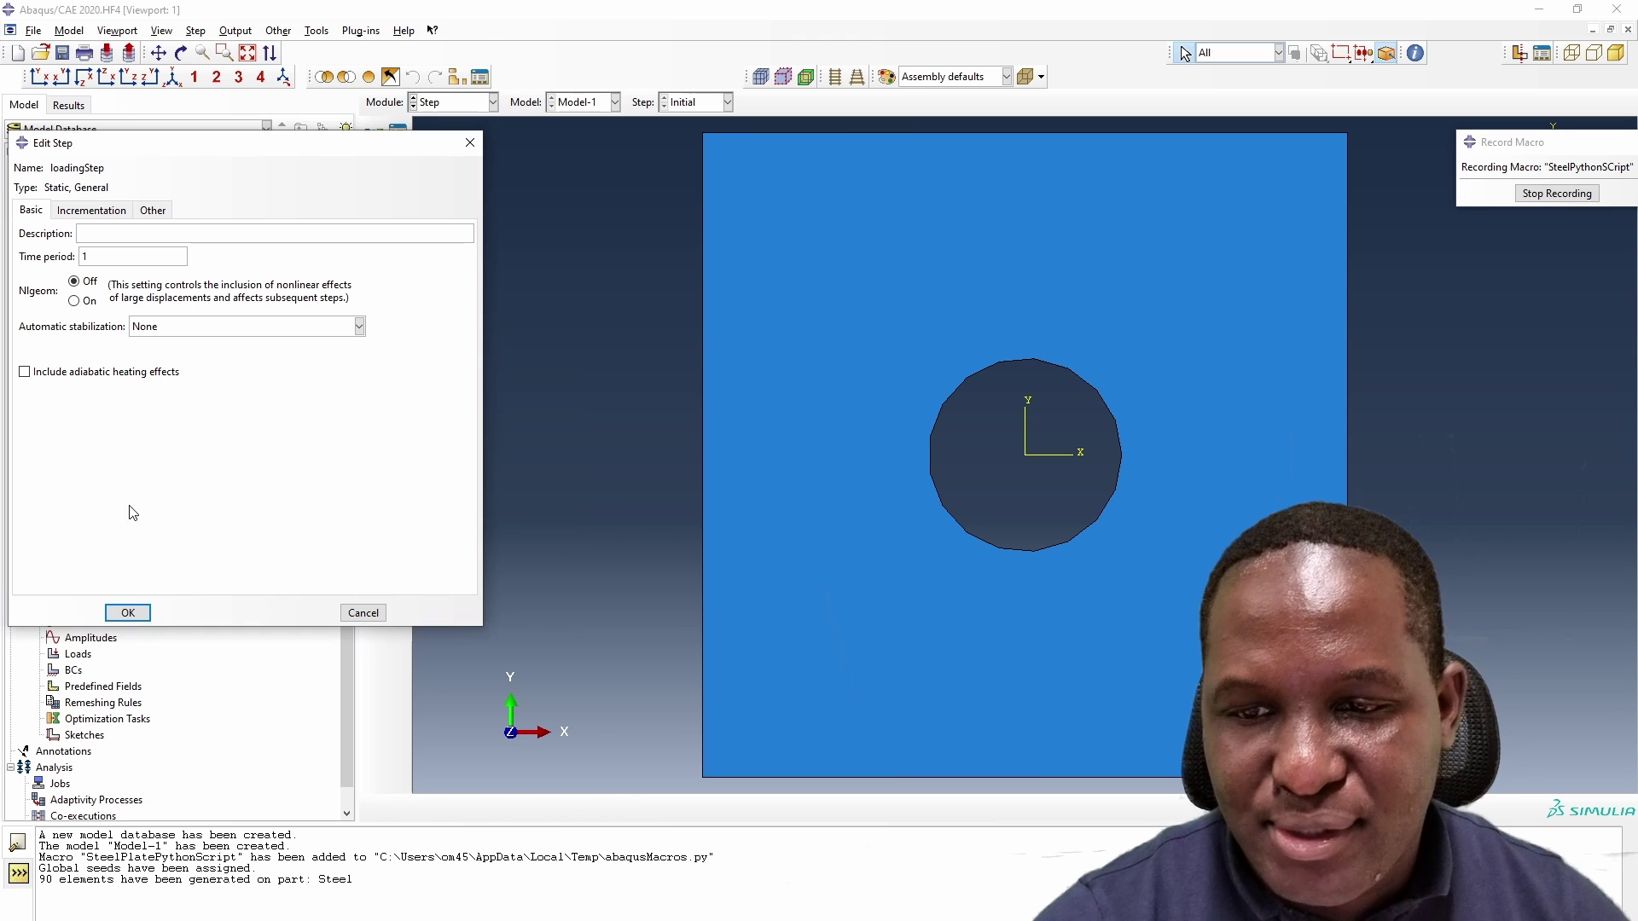
{"action": "left_click", "coordinate": [128, 614]}
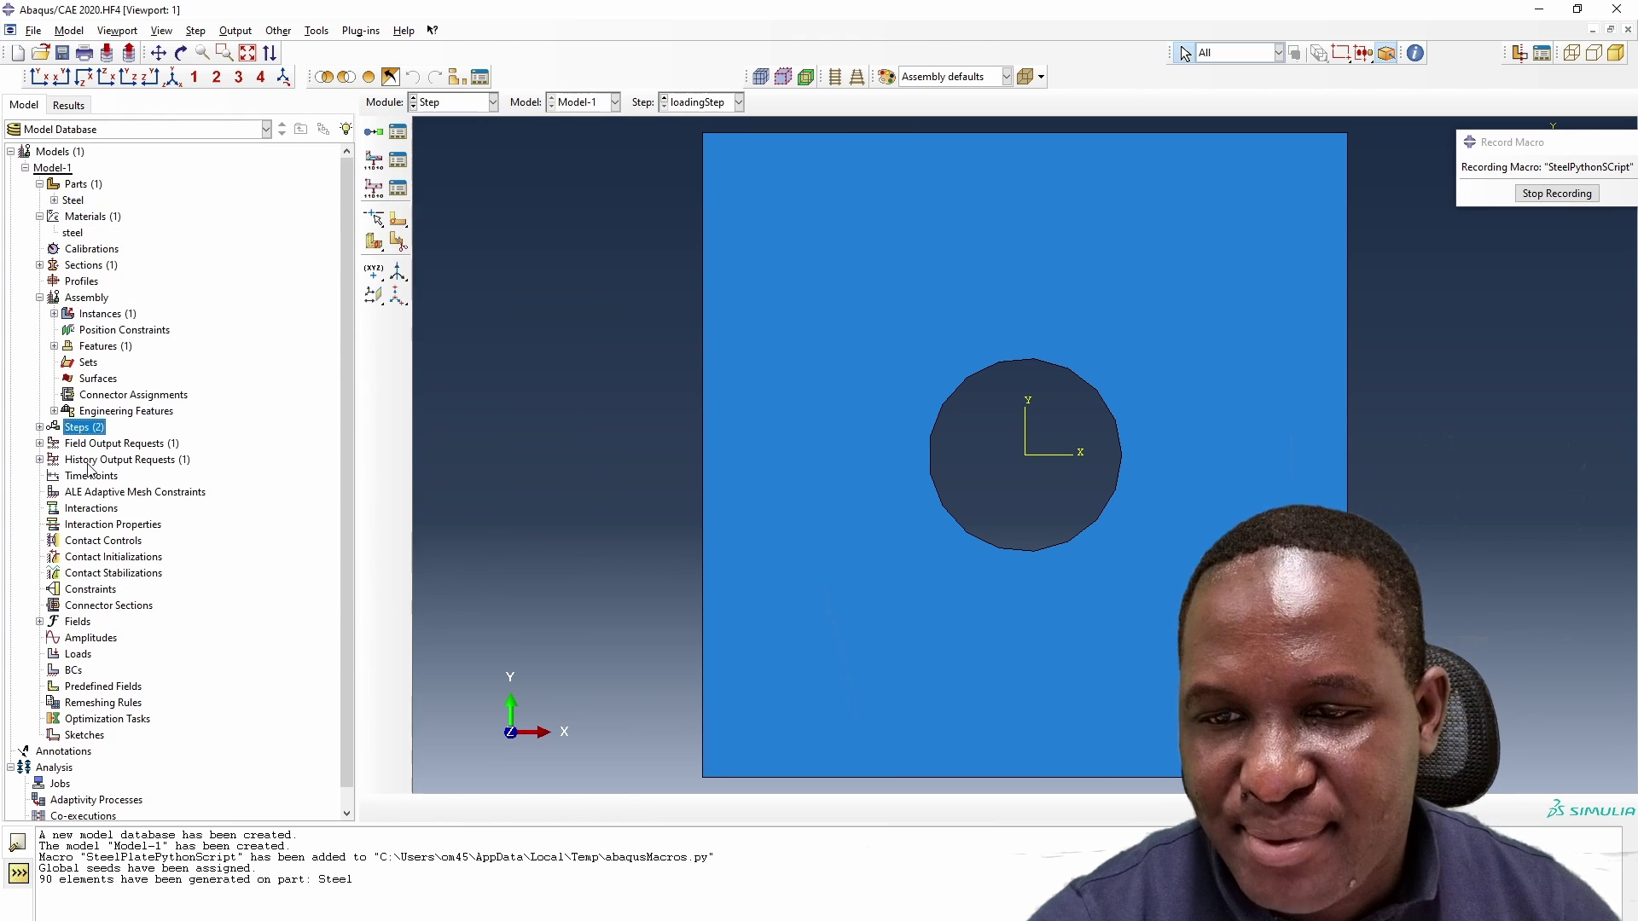
{"action": "left_click", "coordinate": [53, 201]}
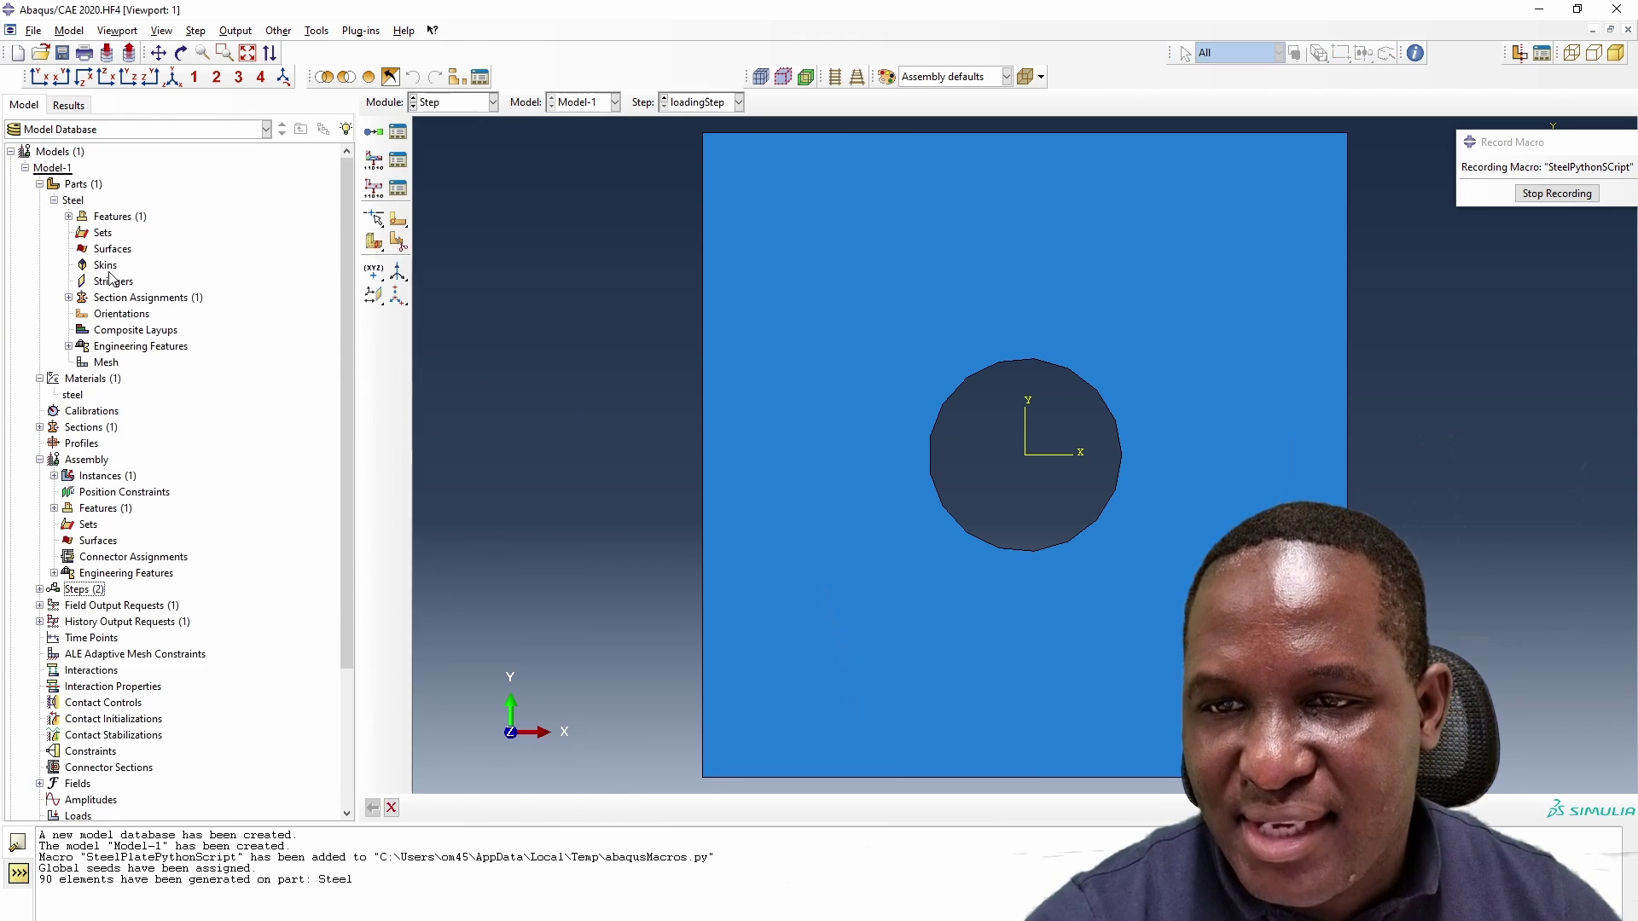
Define the set setAllElements on the Steel part containing the plate's single face.
{"action": "double_click", "coordinate": [102, 232]}
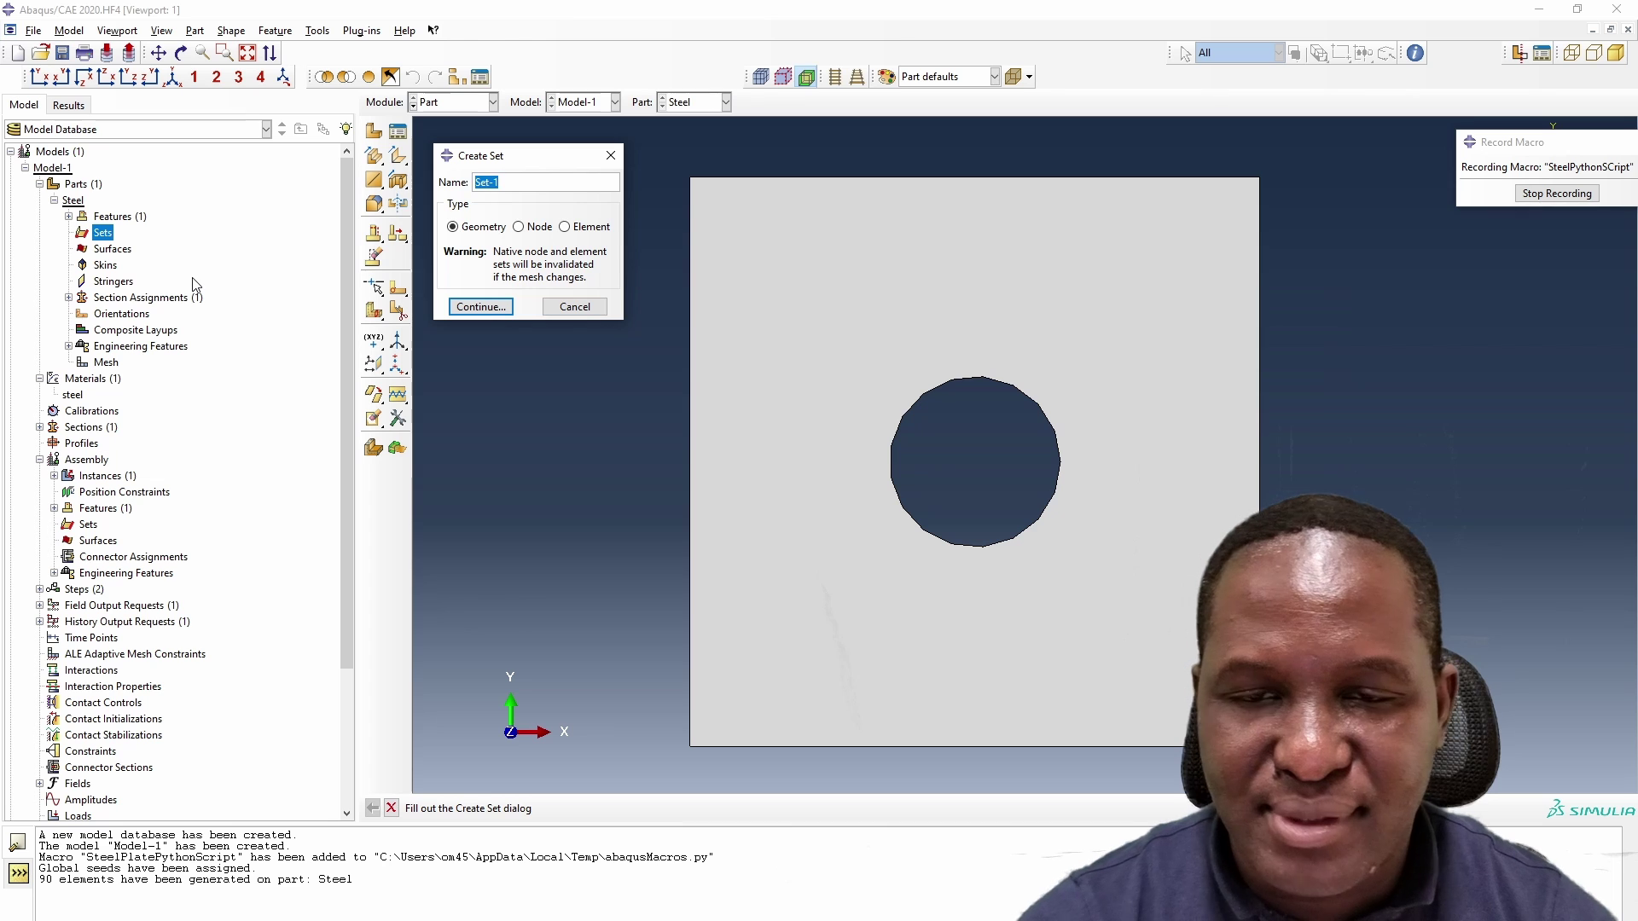
{"action": "type", "text": "set"}
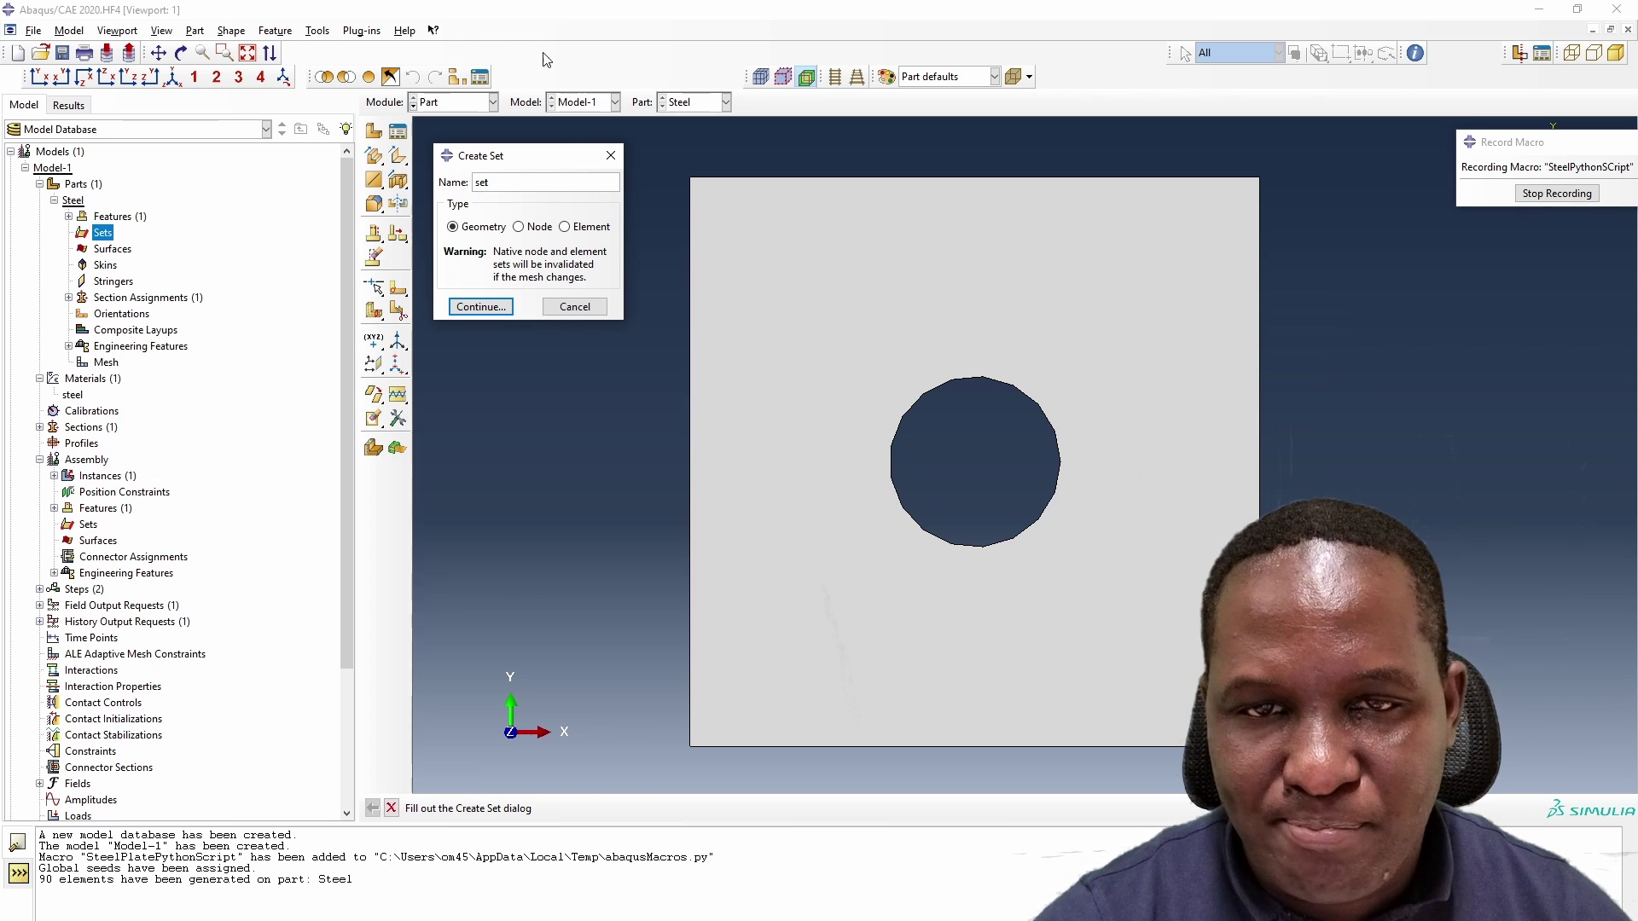
{"action": "type", "text": "A"}
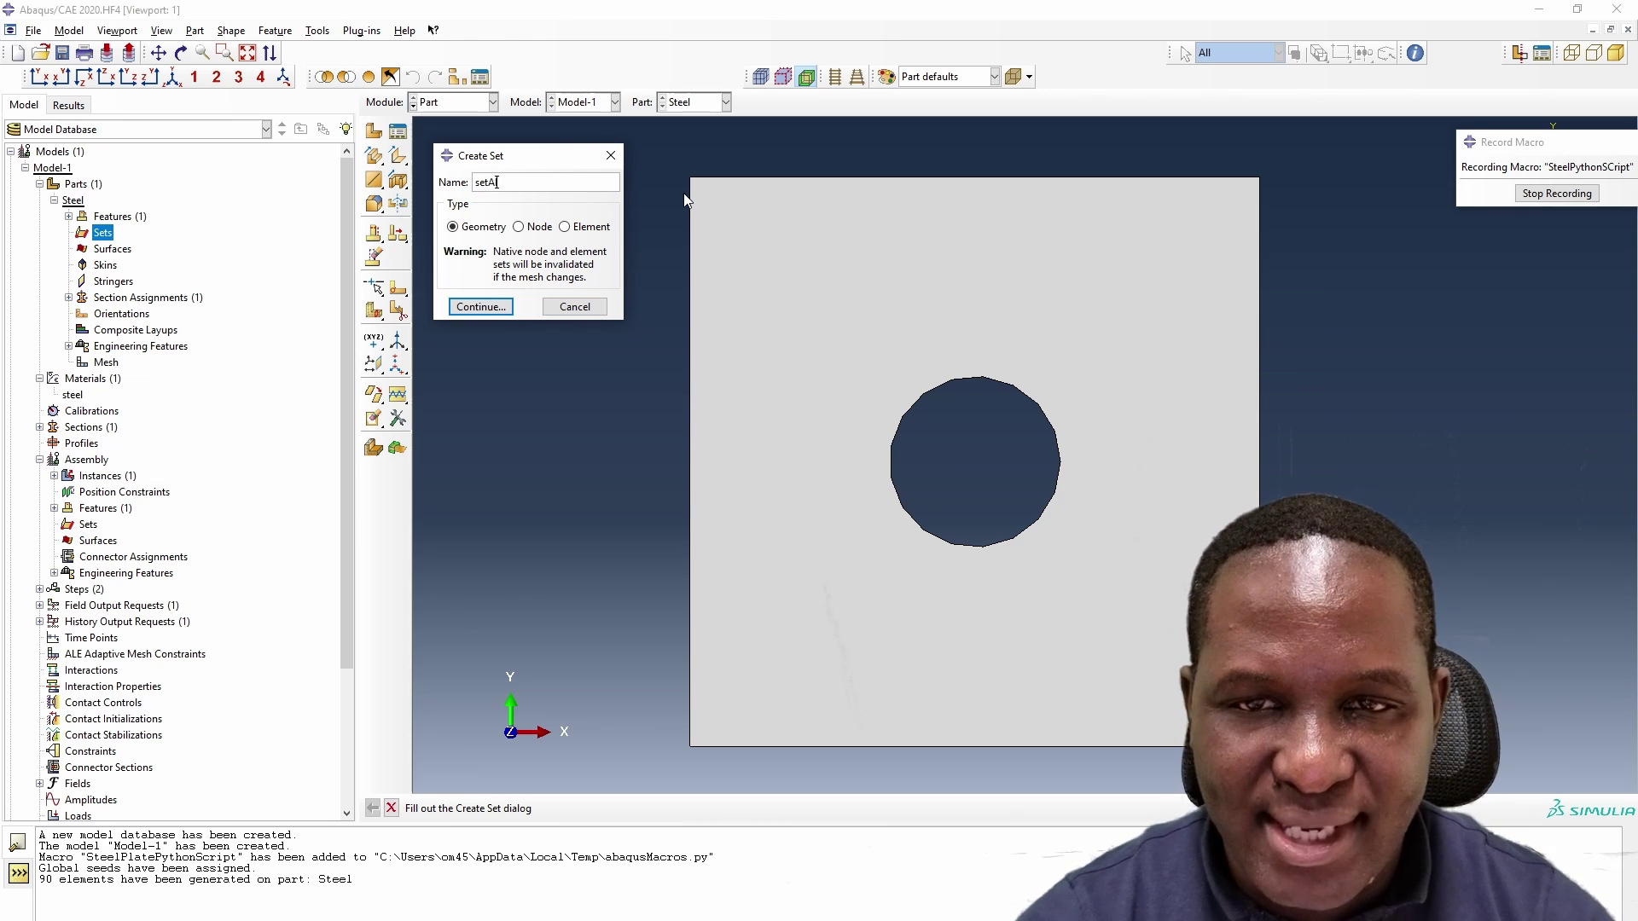
{"action": "type", "text": "llElements"}
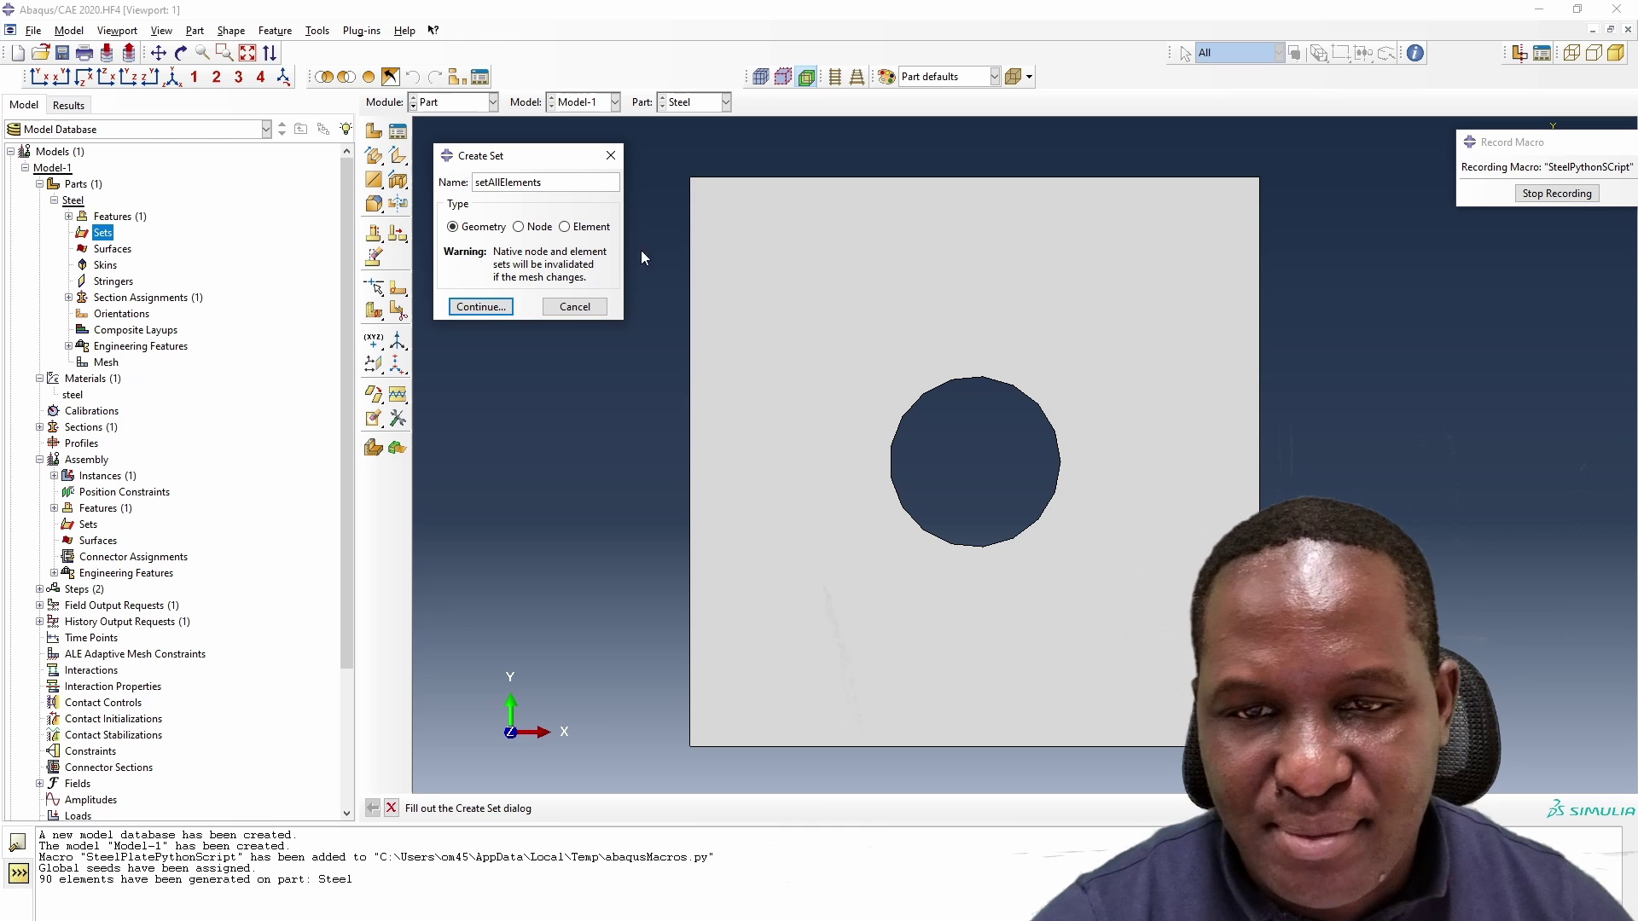
{"action": "left_click", "coordinate": [480, 306]}
{"action": "left_click", "coordinate": [921, 700]}
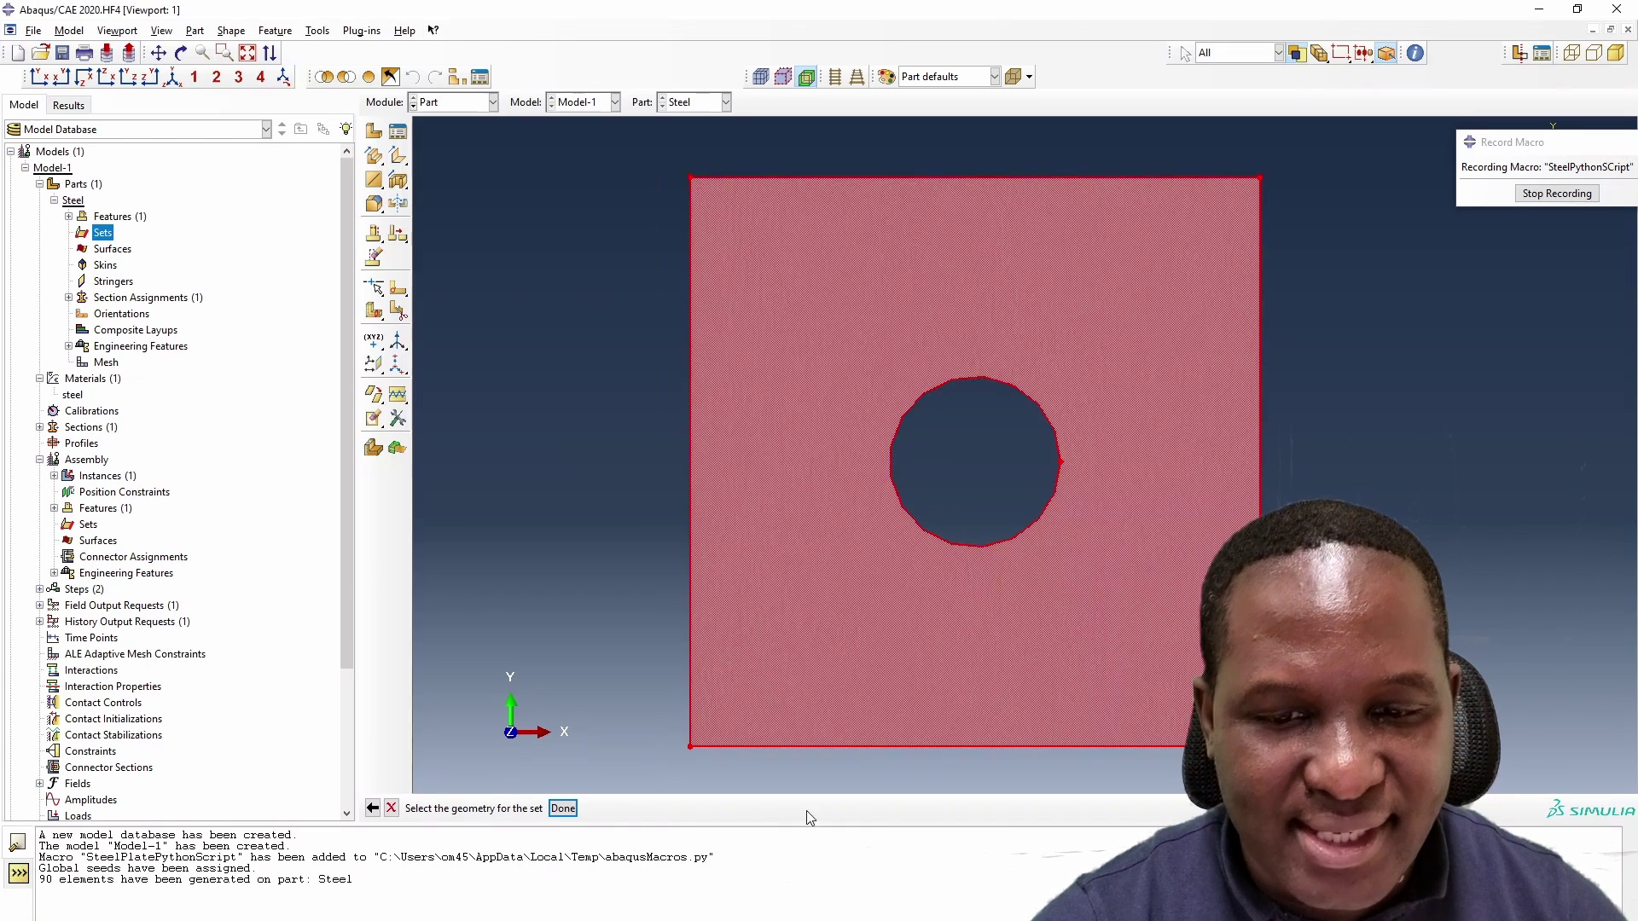
{"action": "left_click", "coordinate": [562, 808]}
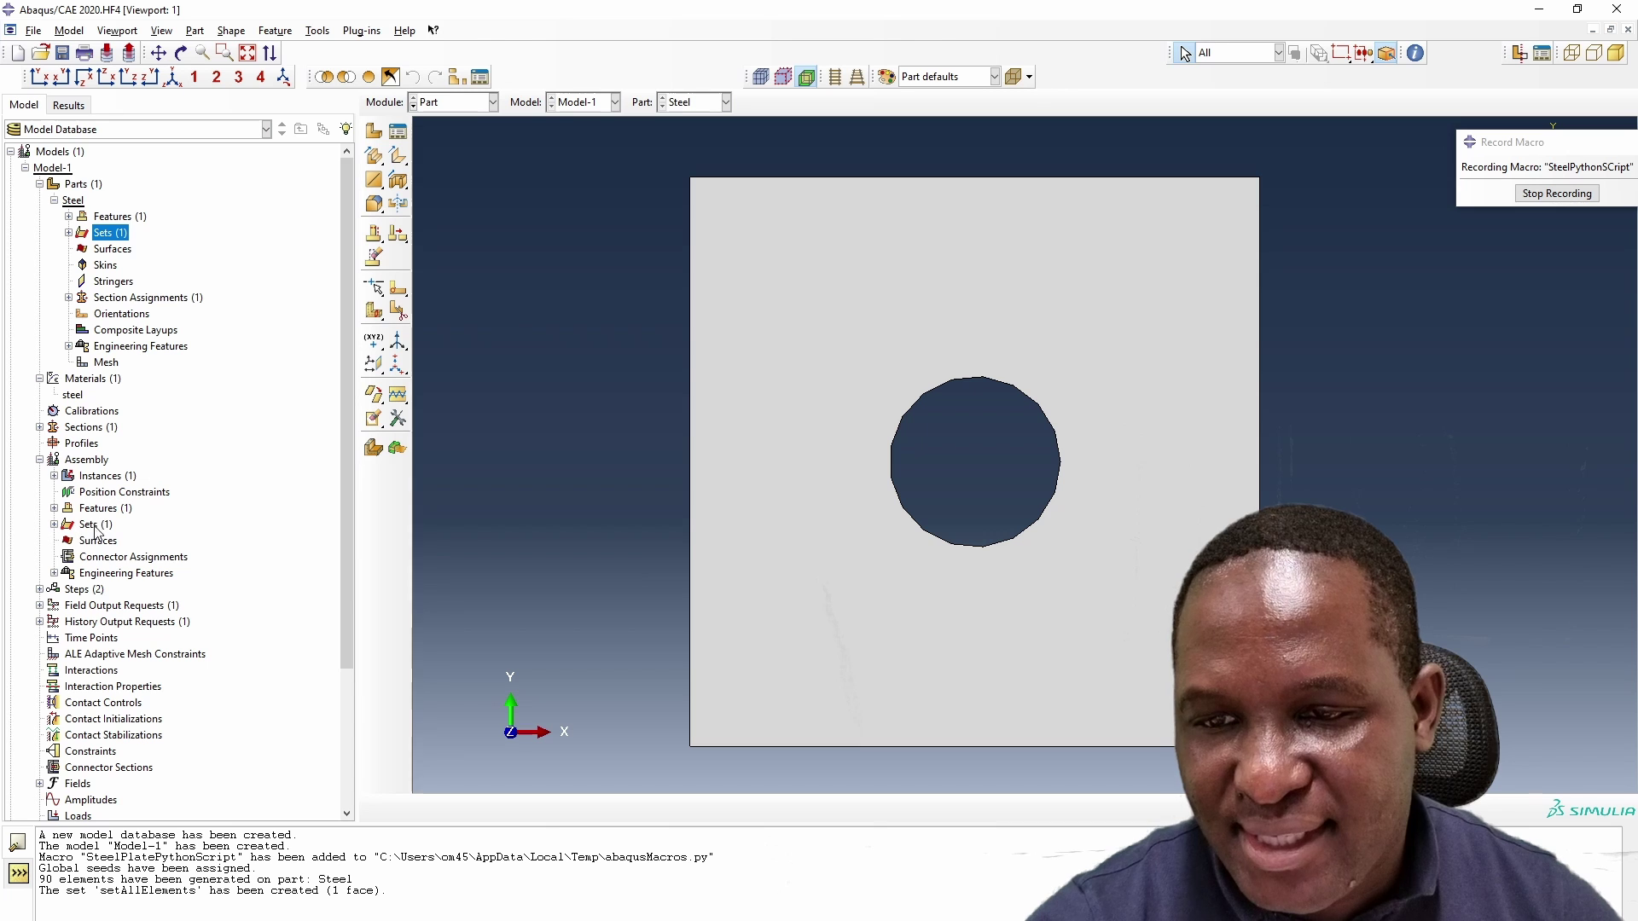
{"action": "double_click", "coordinate": [98, 622]}
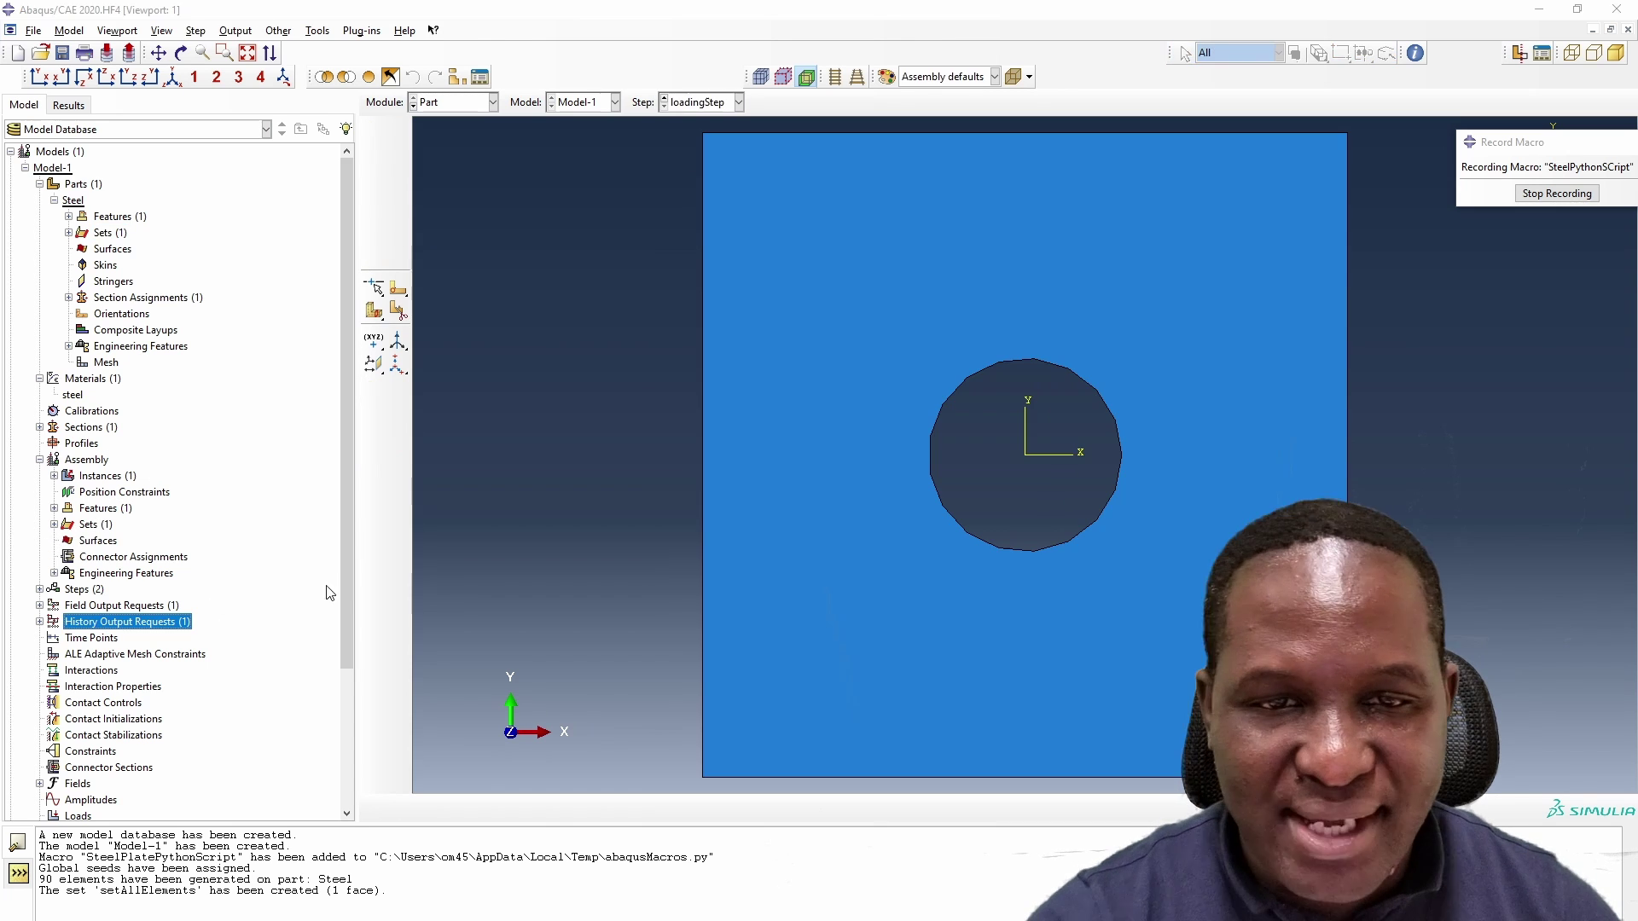
Set up history output allElementHO in loadingStep for S11 and E11 over Steel-1.setAllElements.
{"action": "type", "text": "allElementHO"}
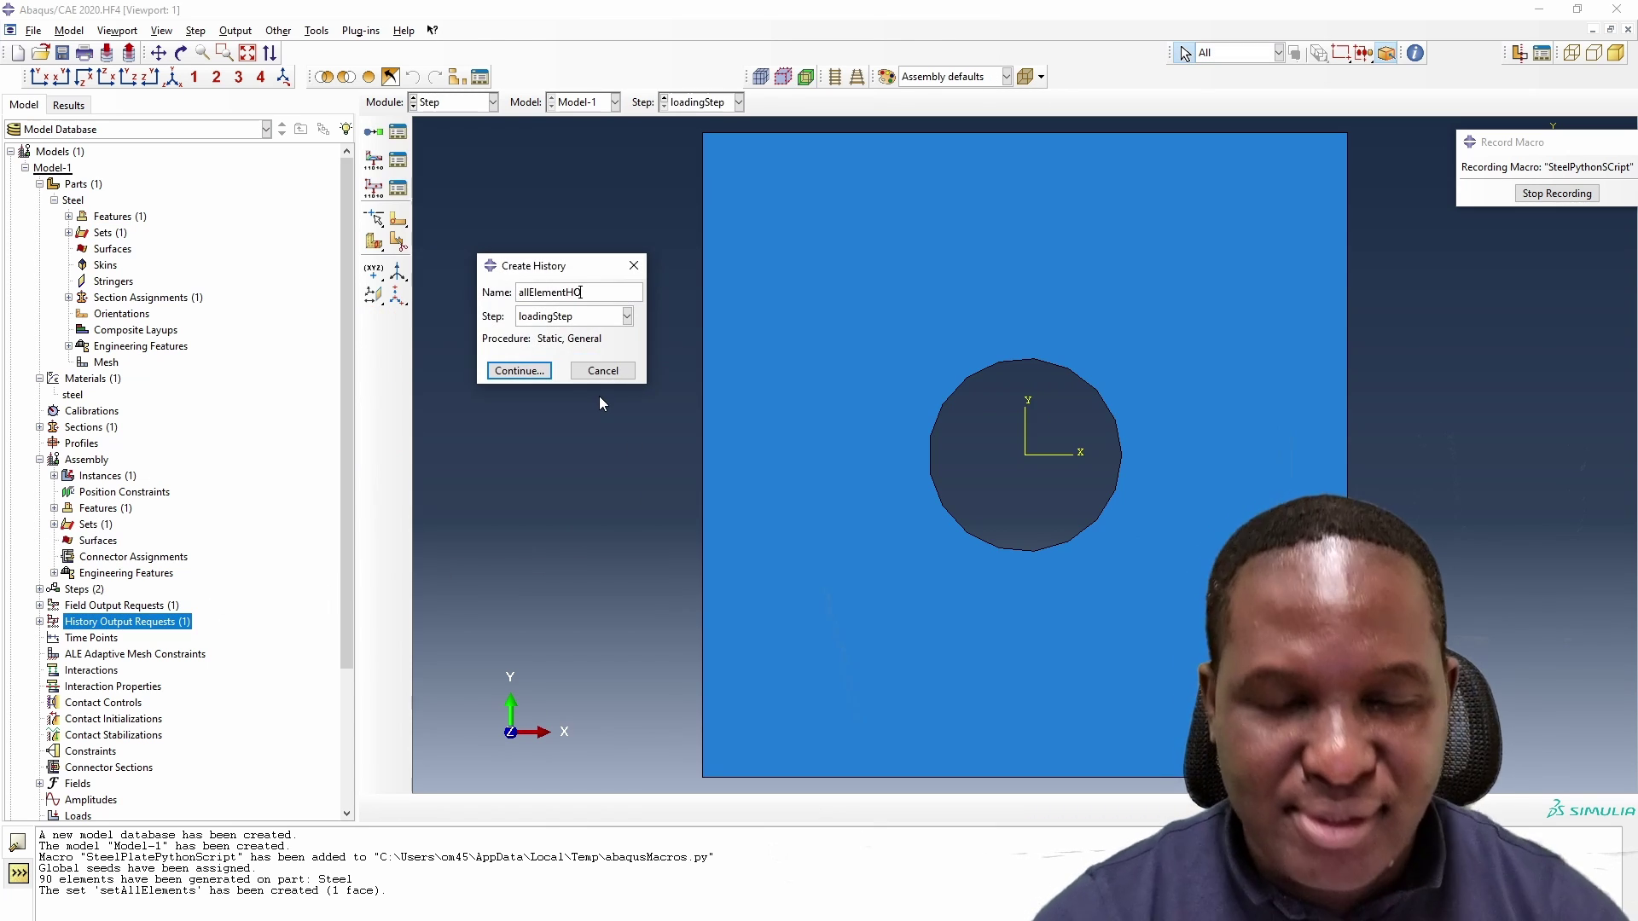
{"action": "key", "text": "Return"}
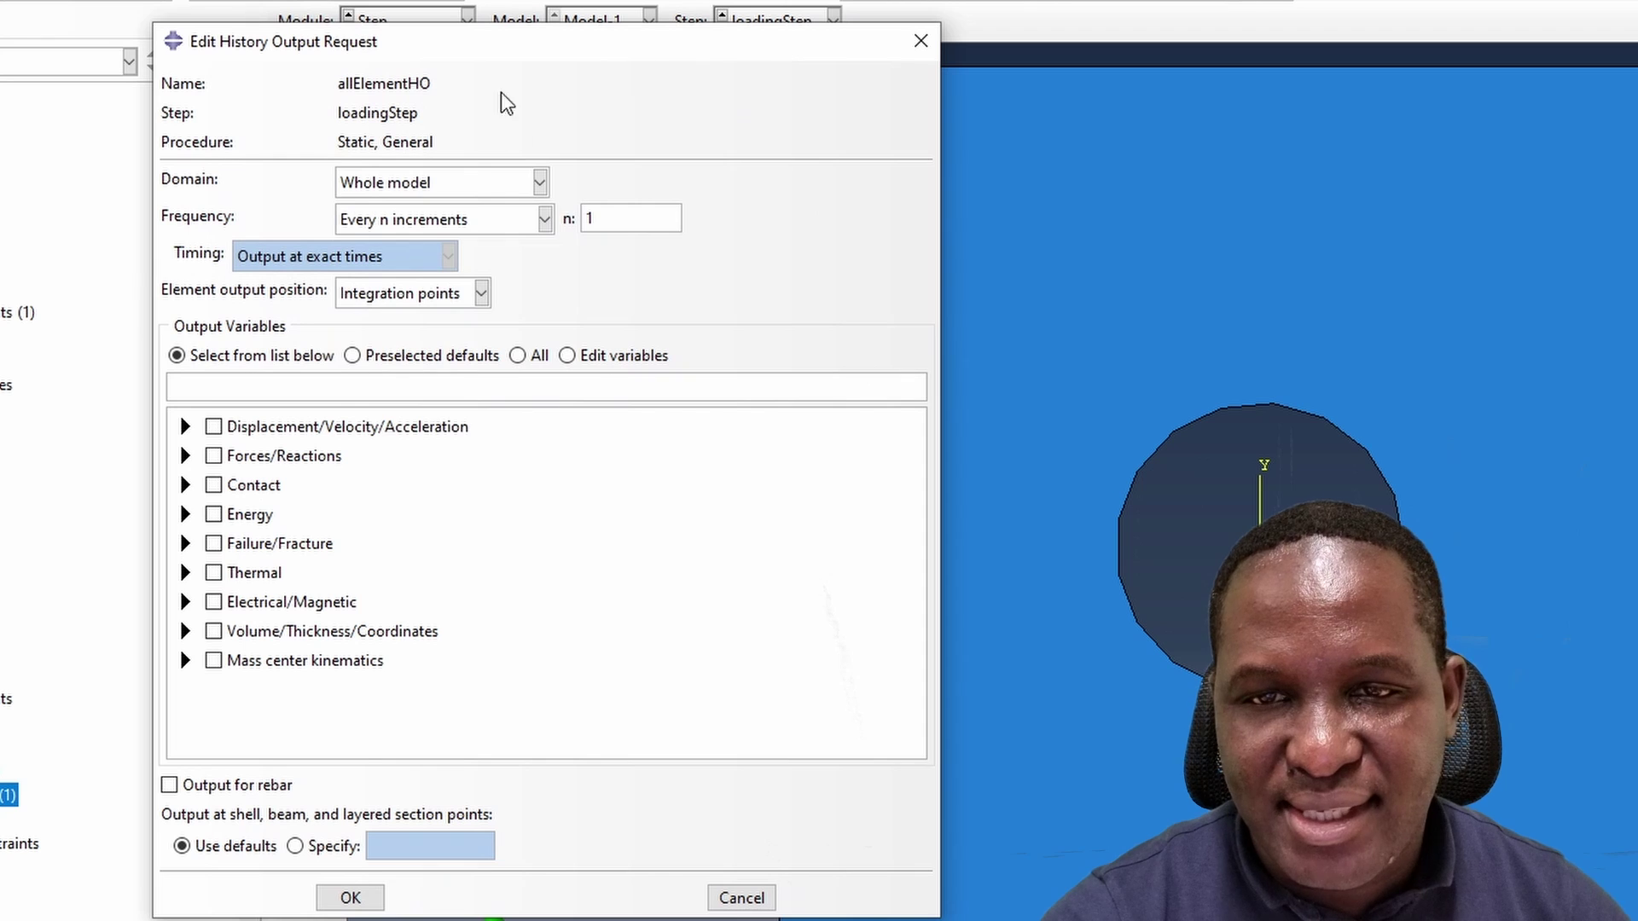
{"action": "left_click", "coordinate": [497, 218]}
{"action": "left_click", "coordinate": [757, 188]}
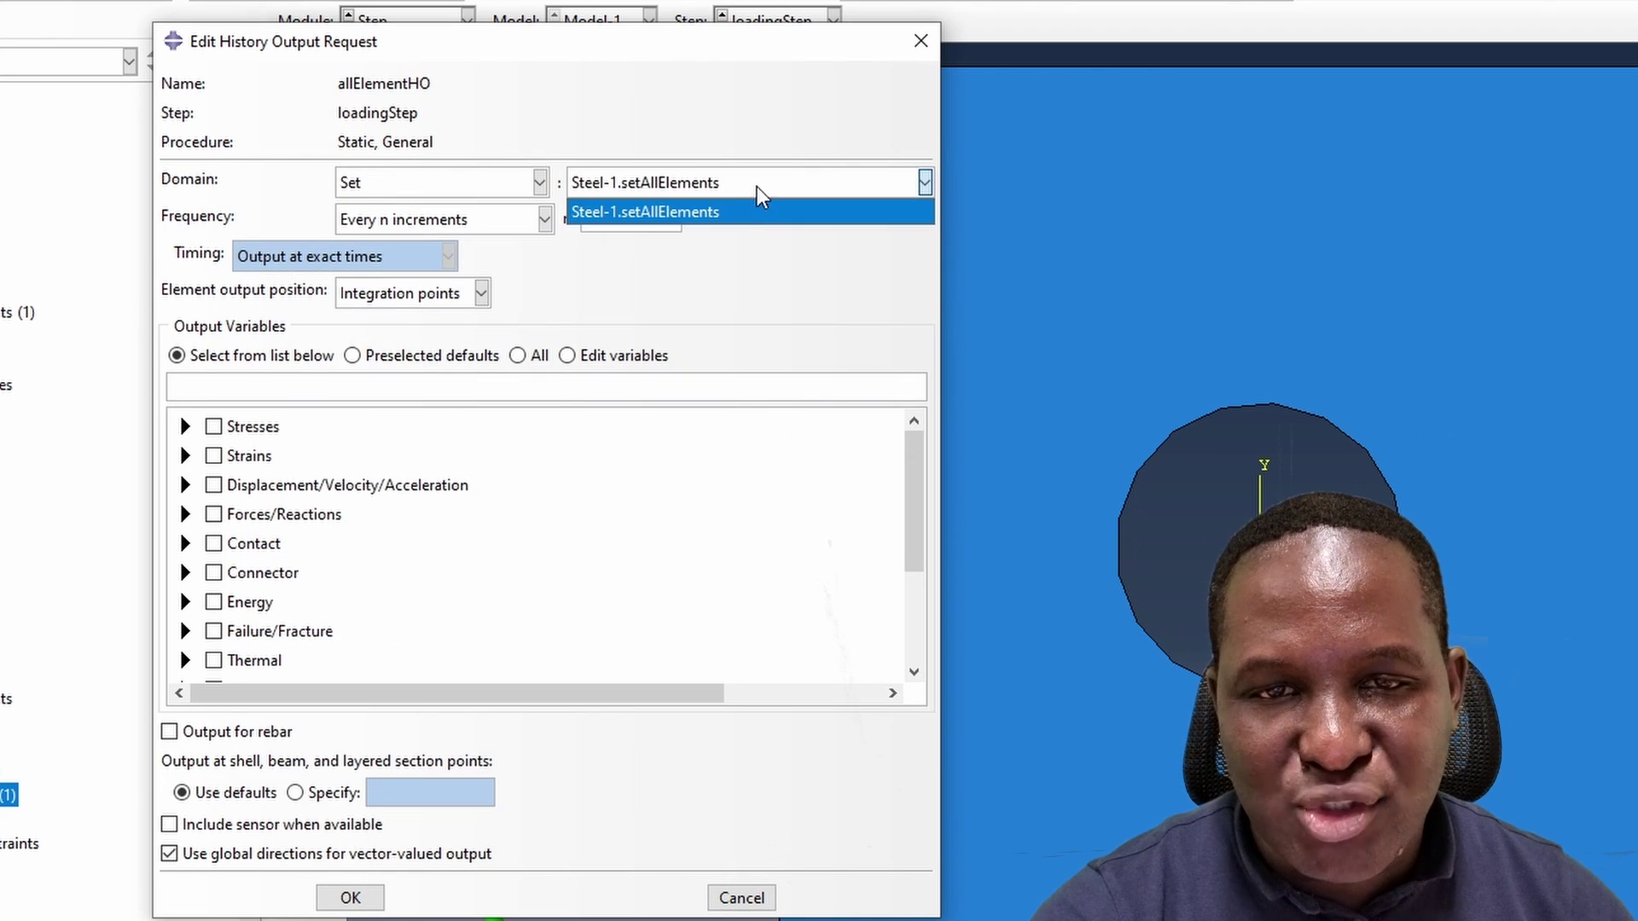
{"action": "left_click", "coordinate": [746, 213]}
{"action": "left_click", "coordinate": [260, 392]}
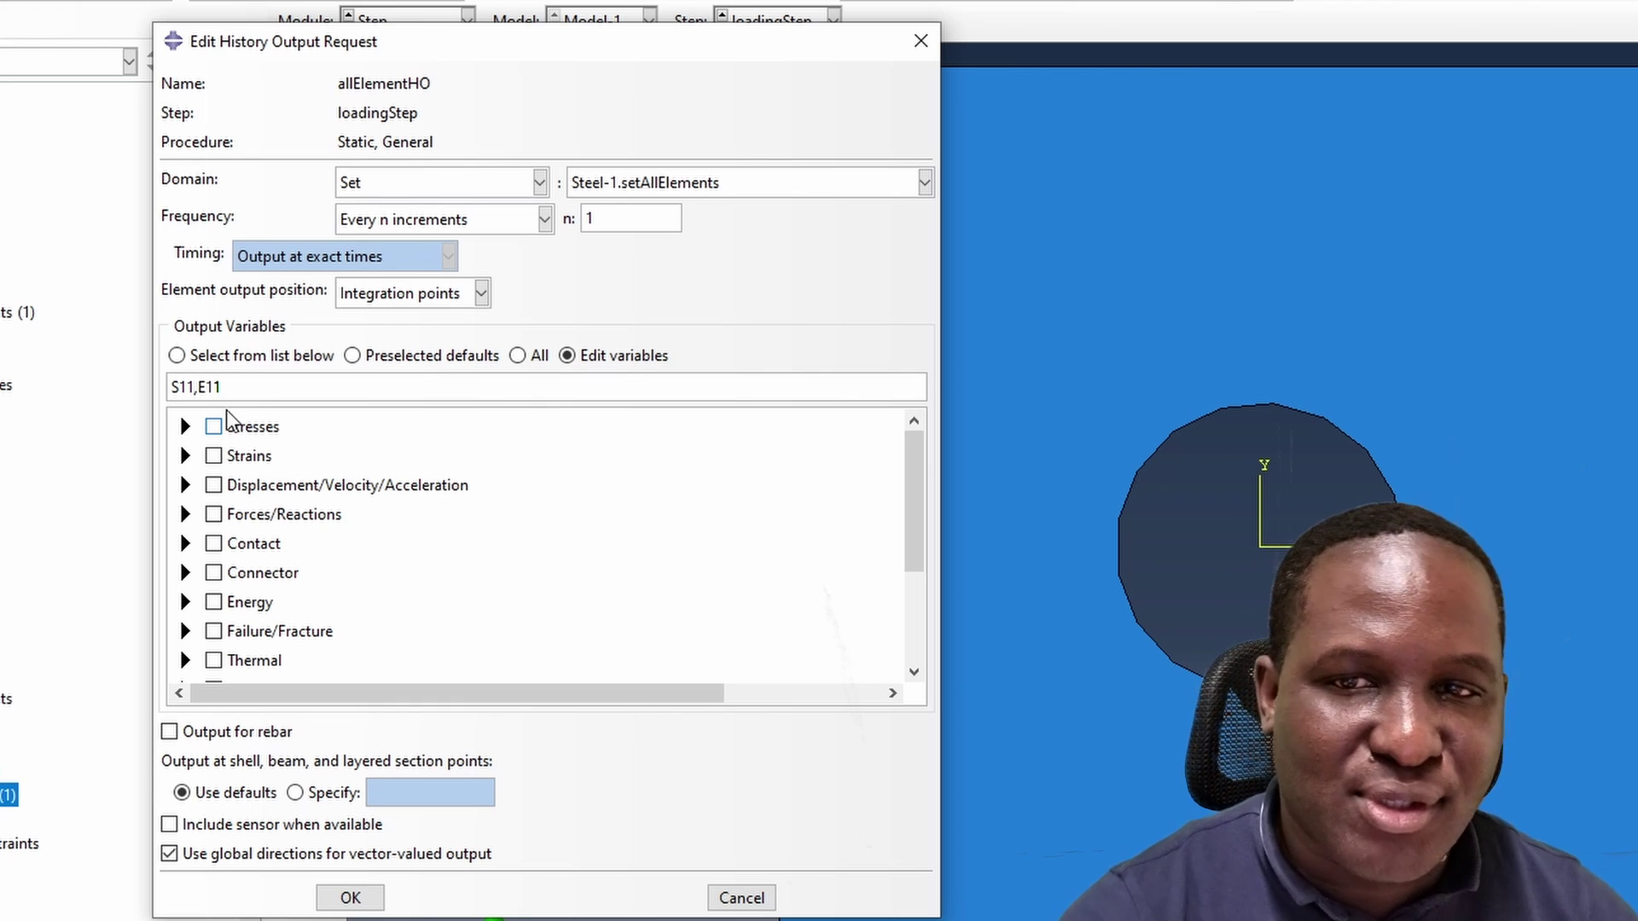
{"action": "left_click", "coordinate": [340, 900]}
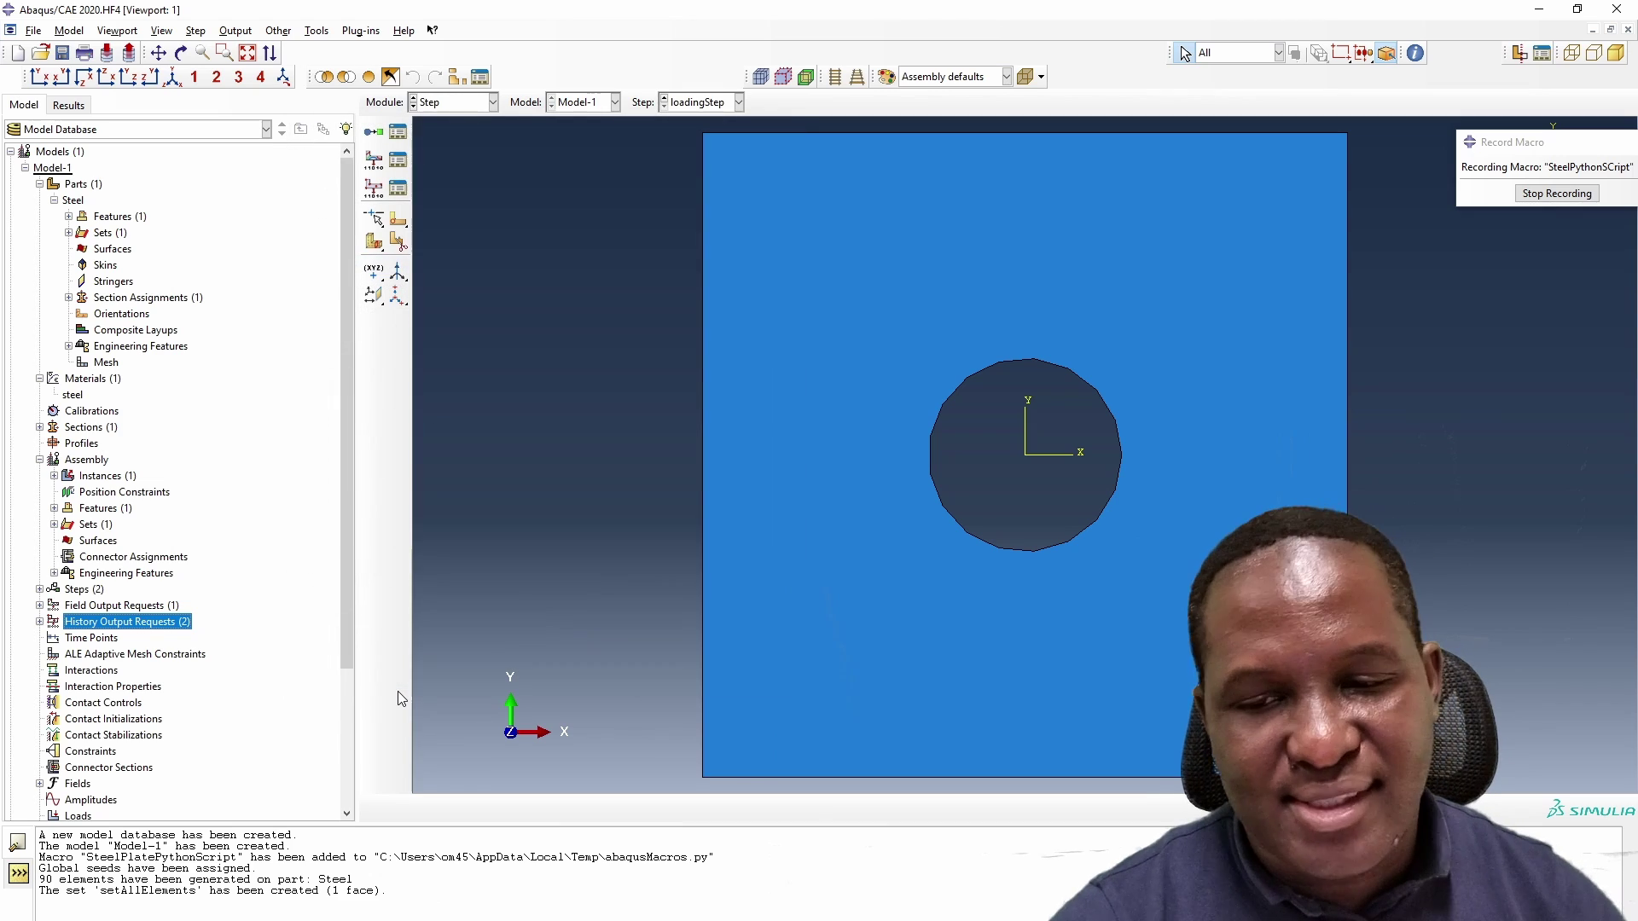
{"action": "scroll", "coordinate": [131, 660], "scroll_direction": "down", "scroll_amount": 2}
{"action": "scroll", "coordinate": [267, 535], "scroll_direction": "down", "scroll_amount": 1}
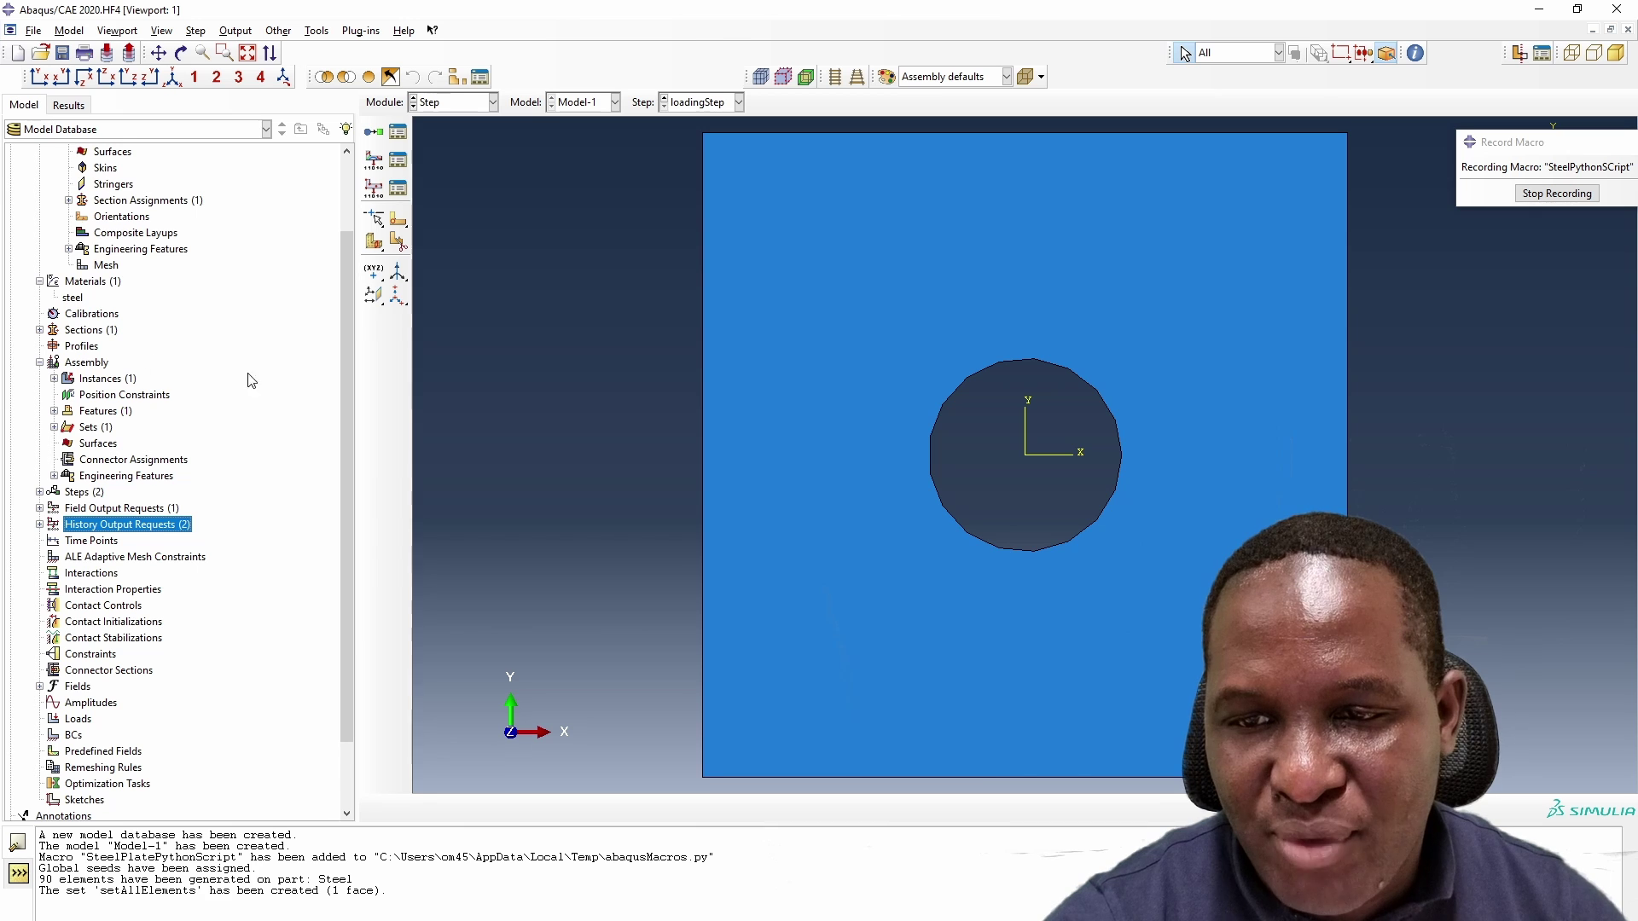
Create Initial-step displacement condition fixedXBack on the plate's left edge, then name another fixedEnd.
{"action": "double_click", "coordinate": [74, 734]}
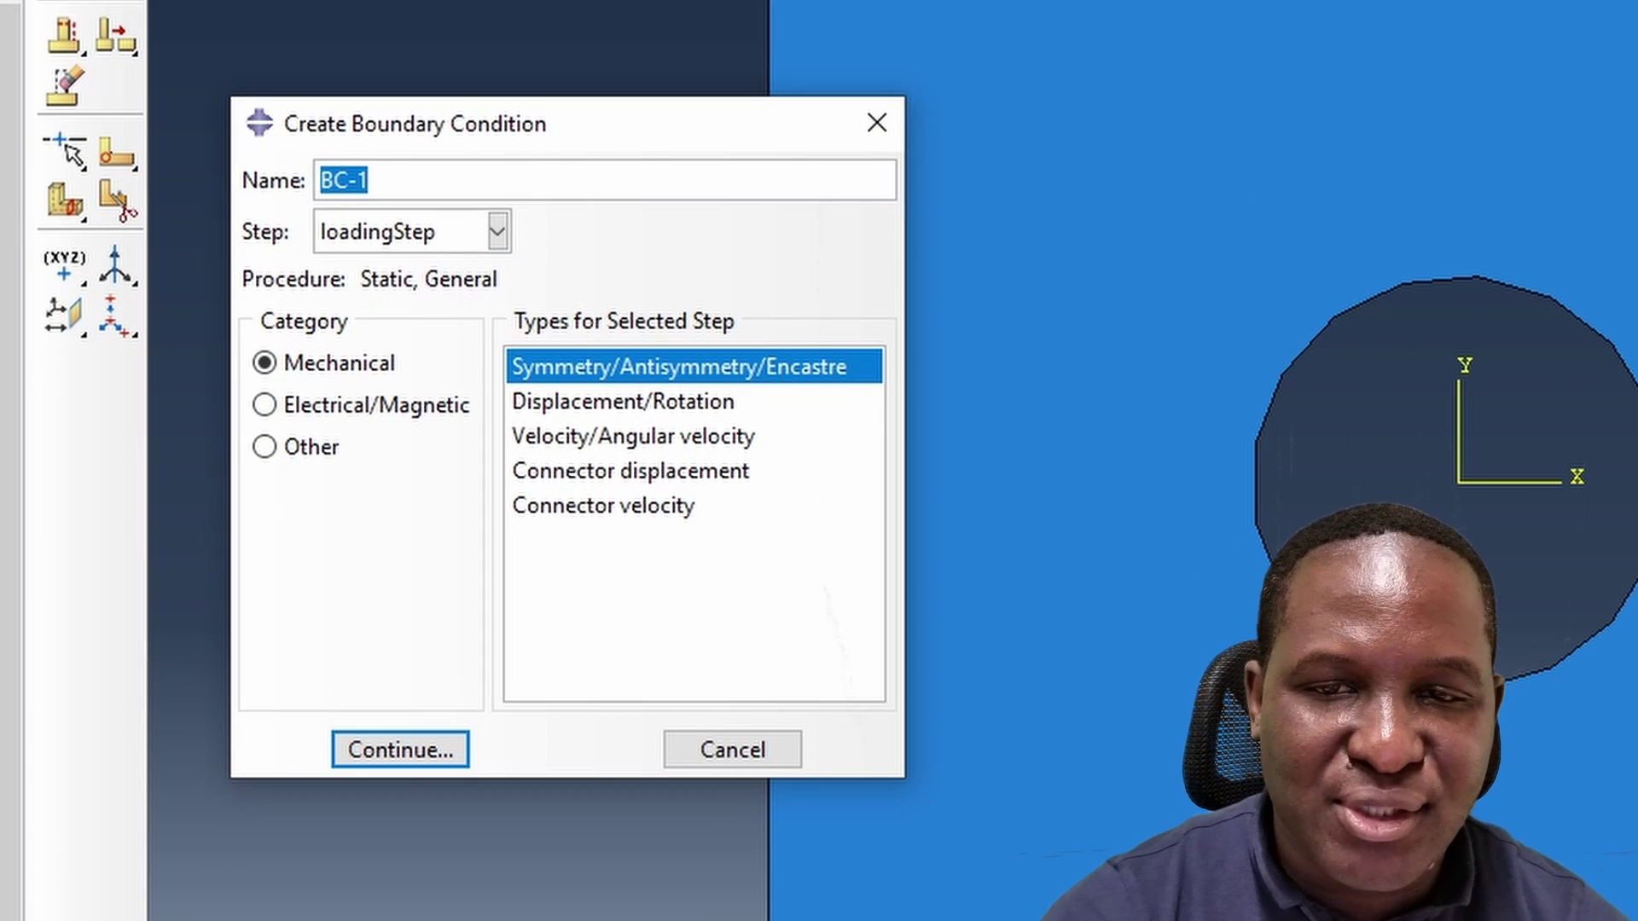
{"action": "type", "text": "fixedXB"}
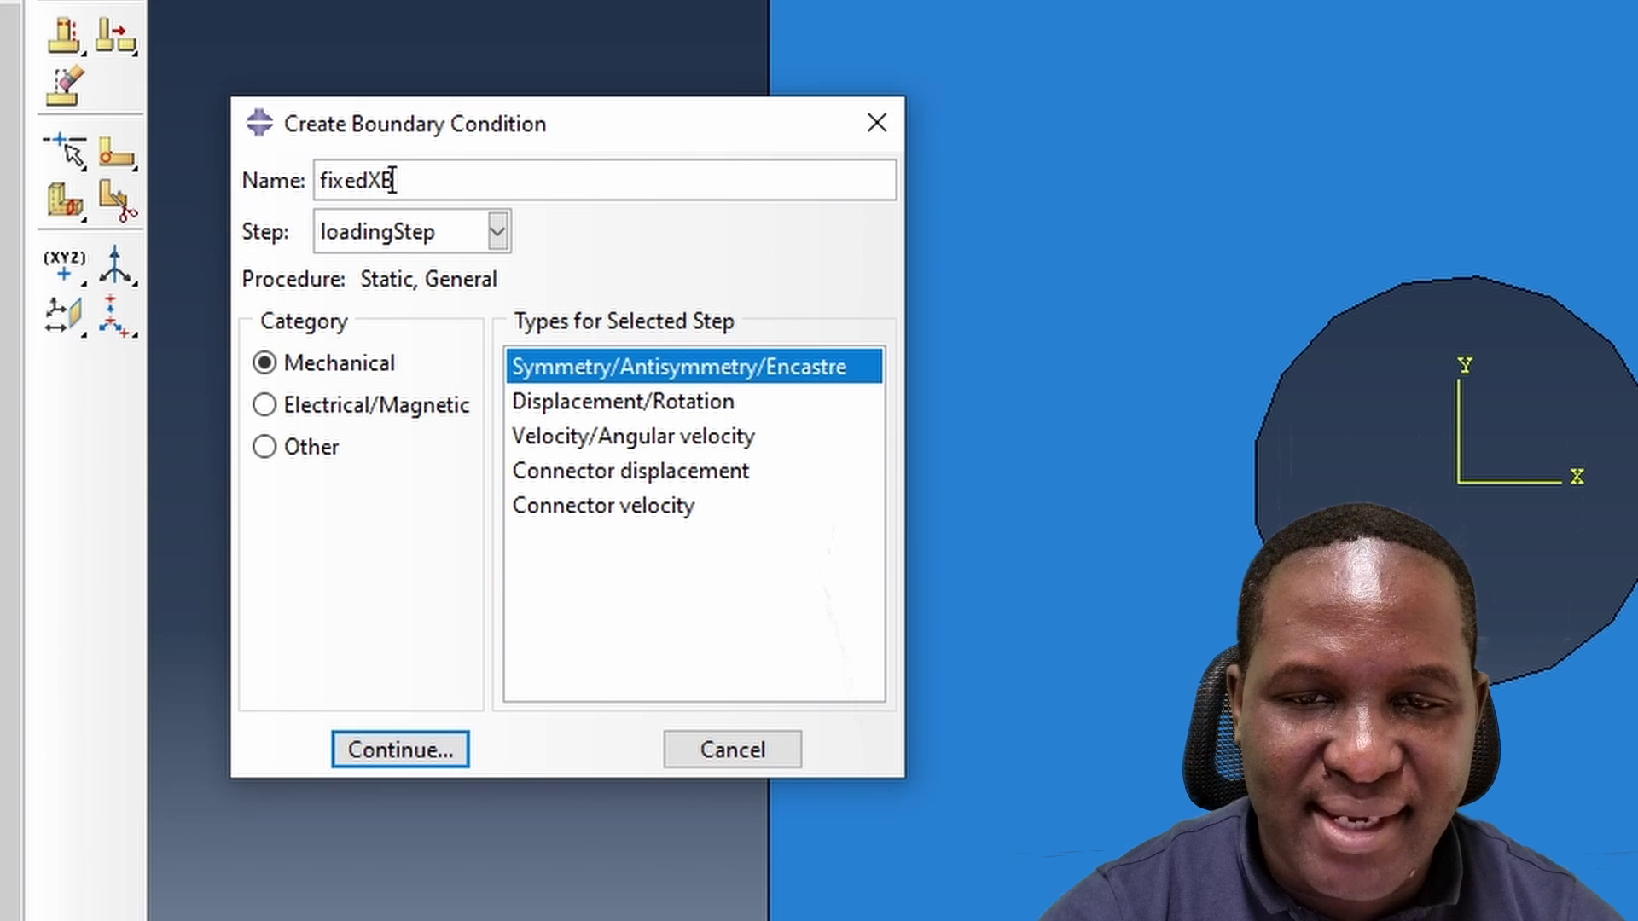
{"action": "type", "text": "ack"}
{"action": "left_click", "coordinate": [385, 223]}
{"action": "left_click", "coordinate": [381, 269]}
{"action": "left_click", "coordinate": [572, 403]}
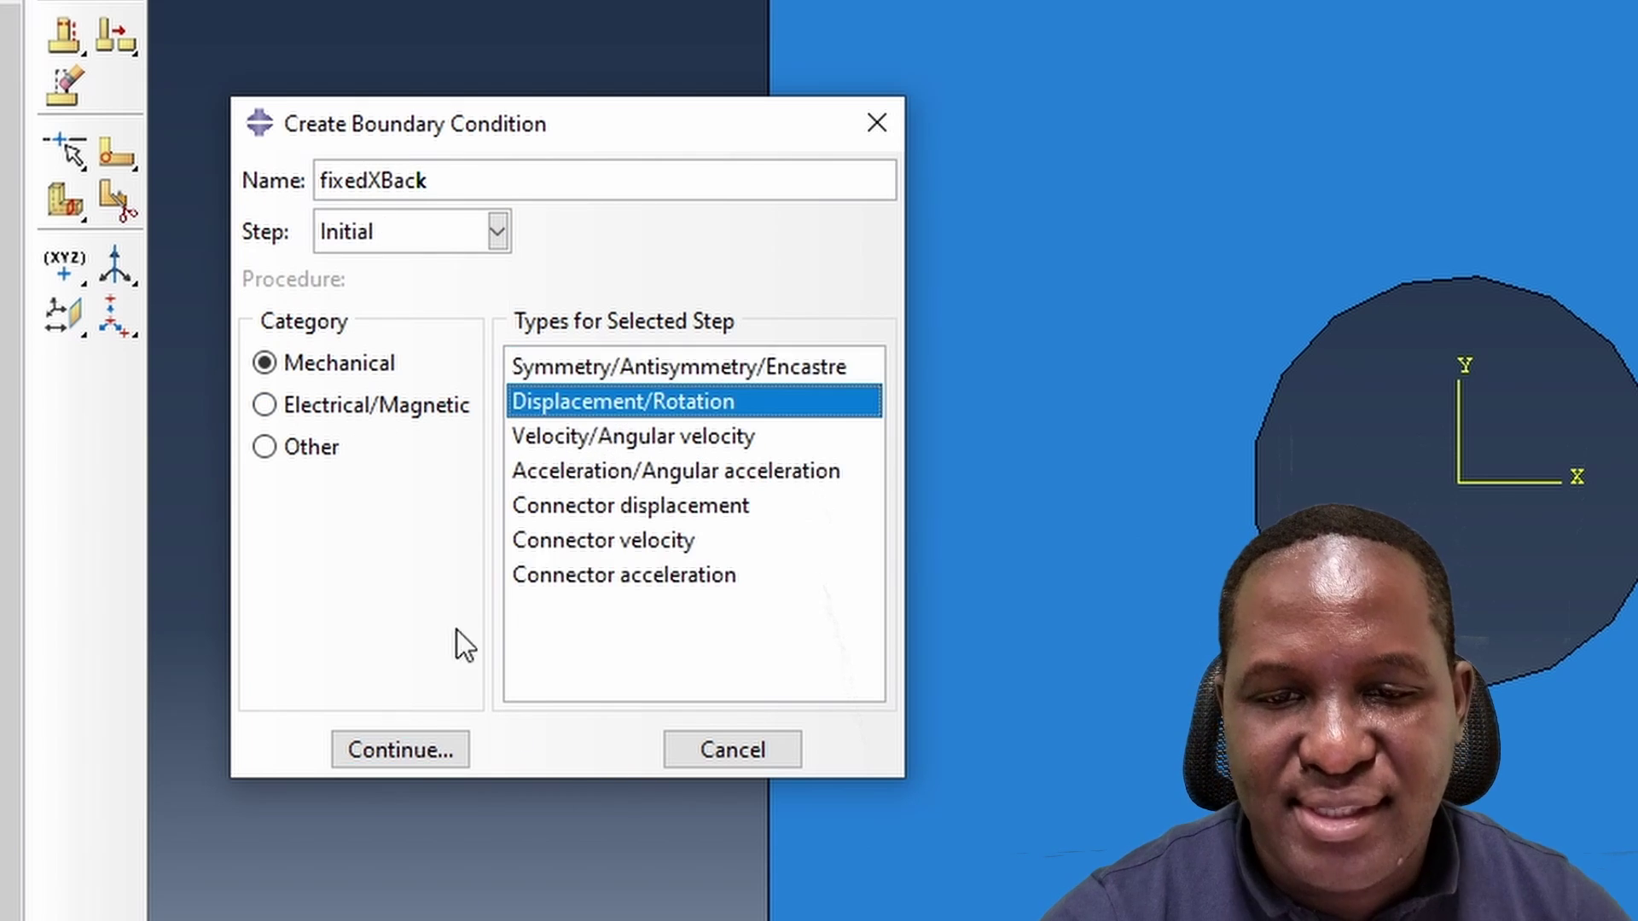
{"action": "left_click", "coordinate": [403, 750]}
{"action": "left_click", "coordinate": [767, 237]}
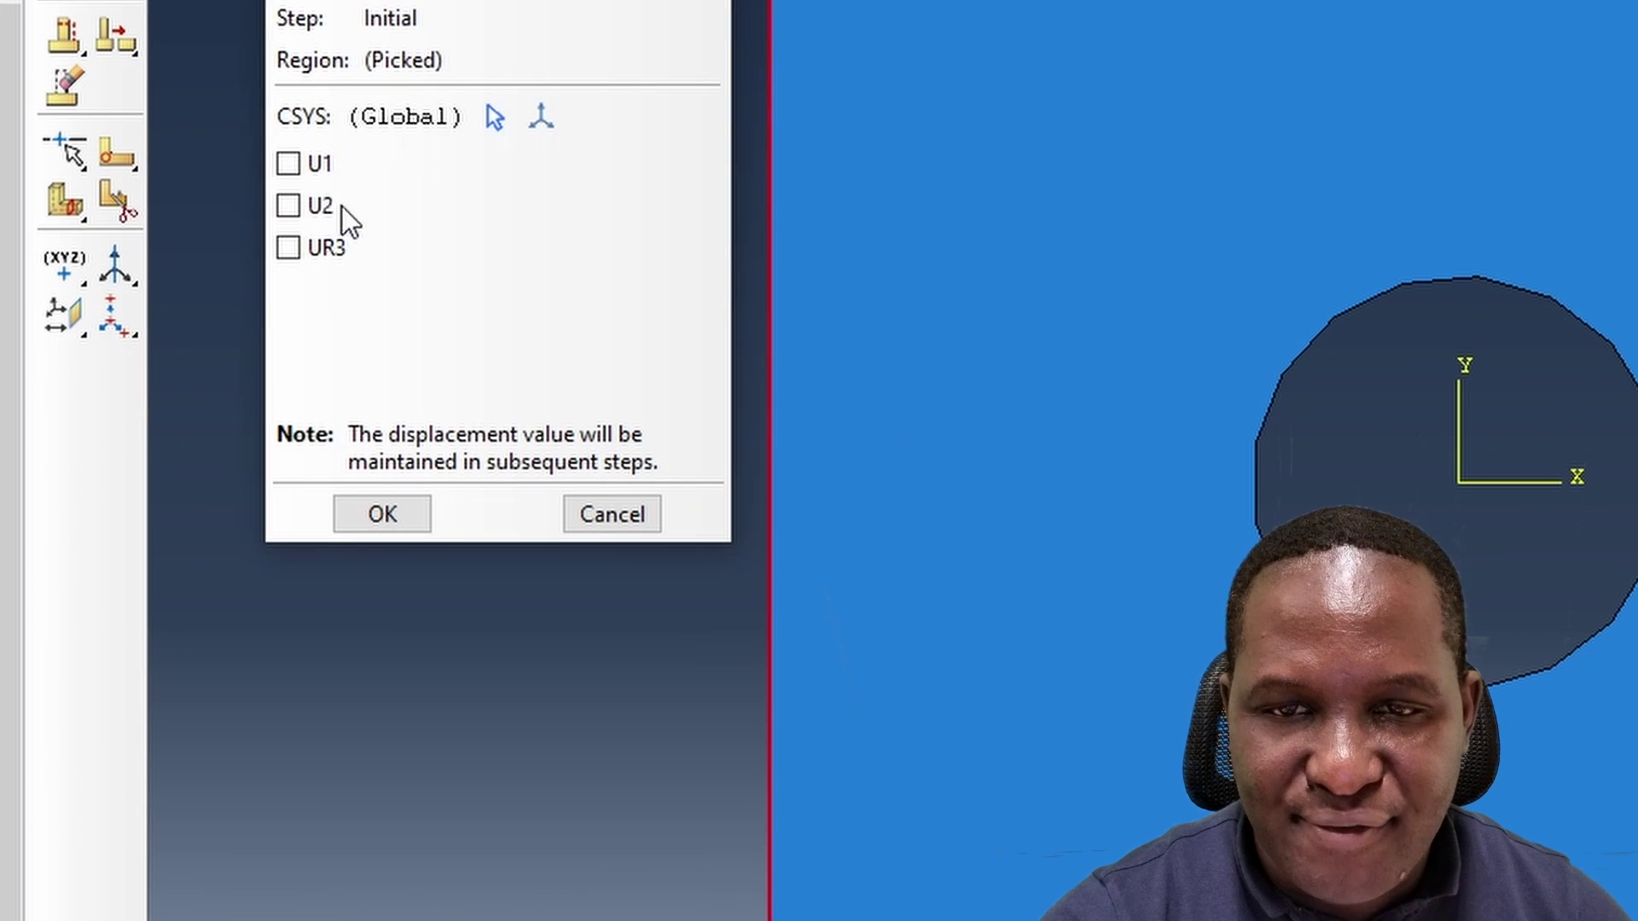
{"action": "left_click", "coordinate": [376, 519]}
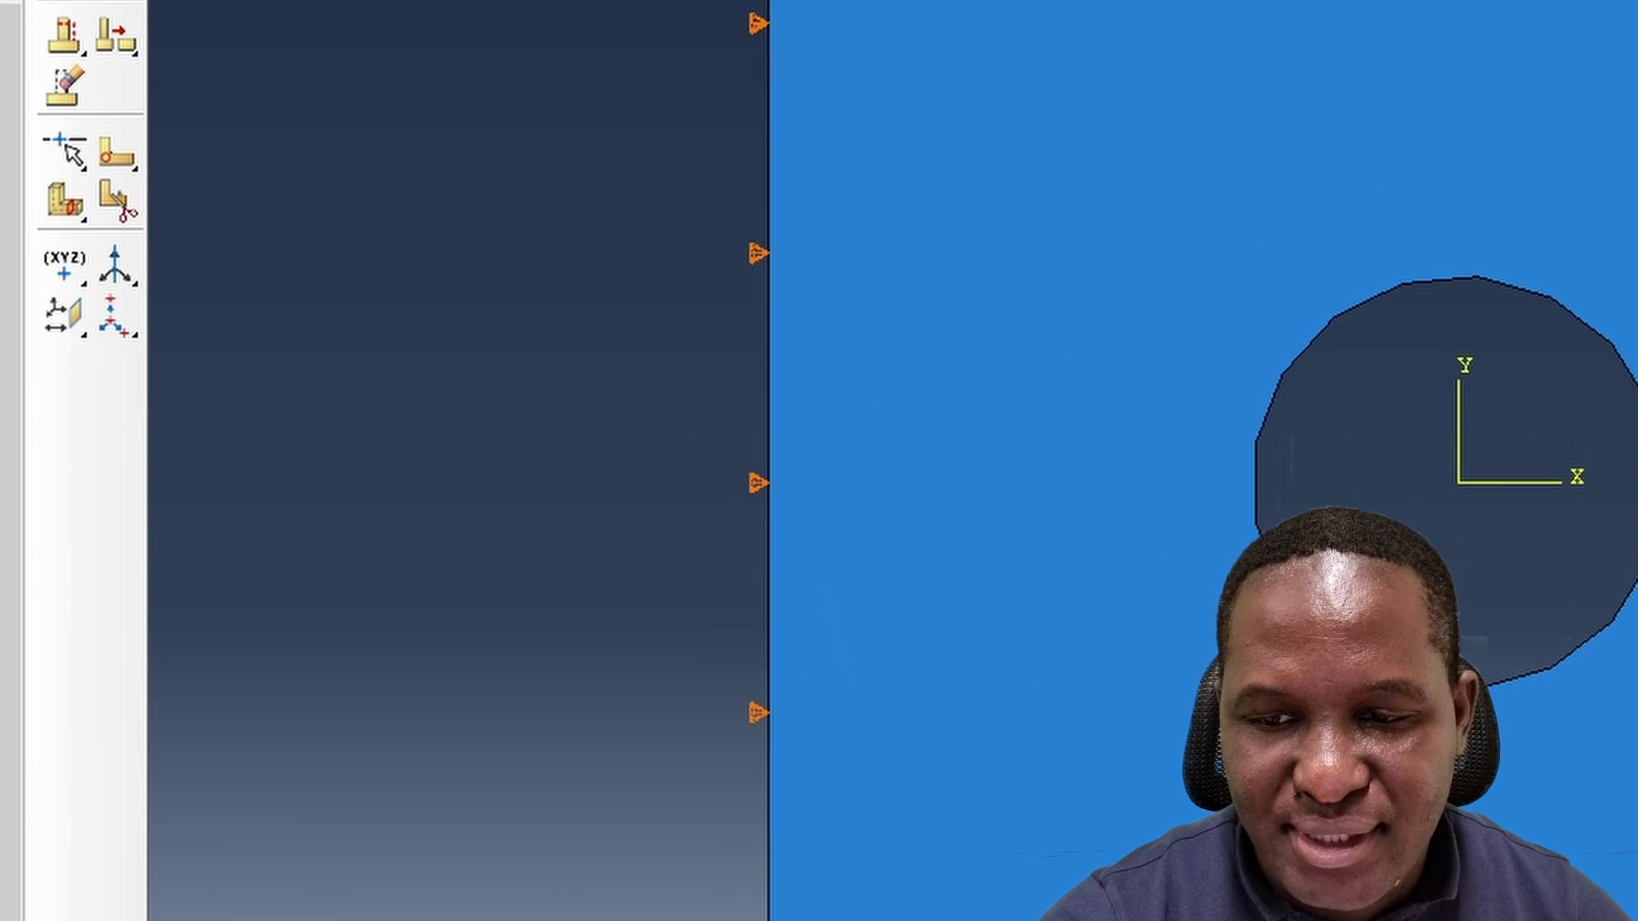
{"action": "double_click", "coordinate": [81, 734]}
{"action": "type", "text": "f"}
{"action": "type", "text": "ixedEnd"}
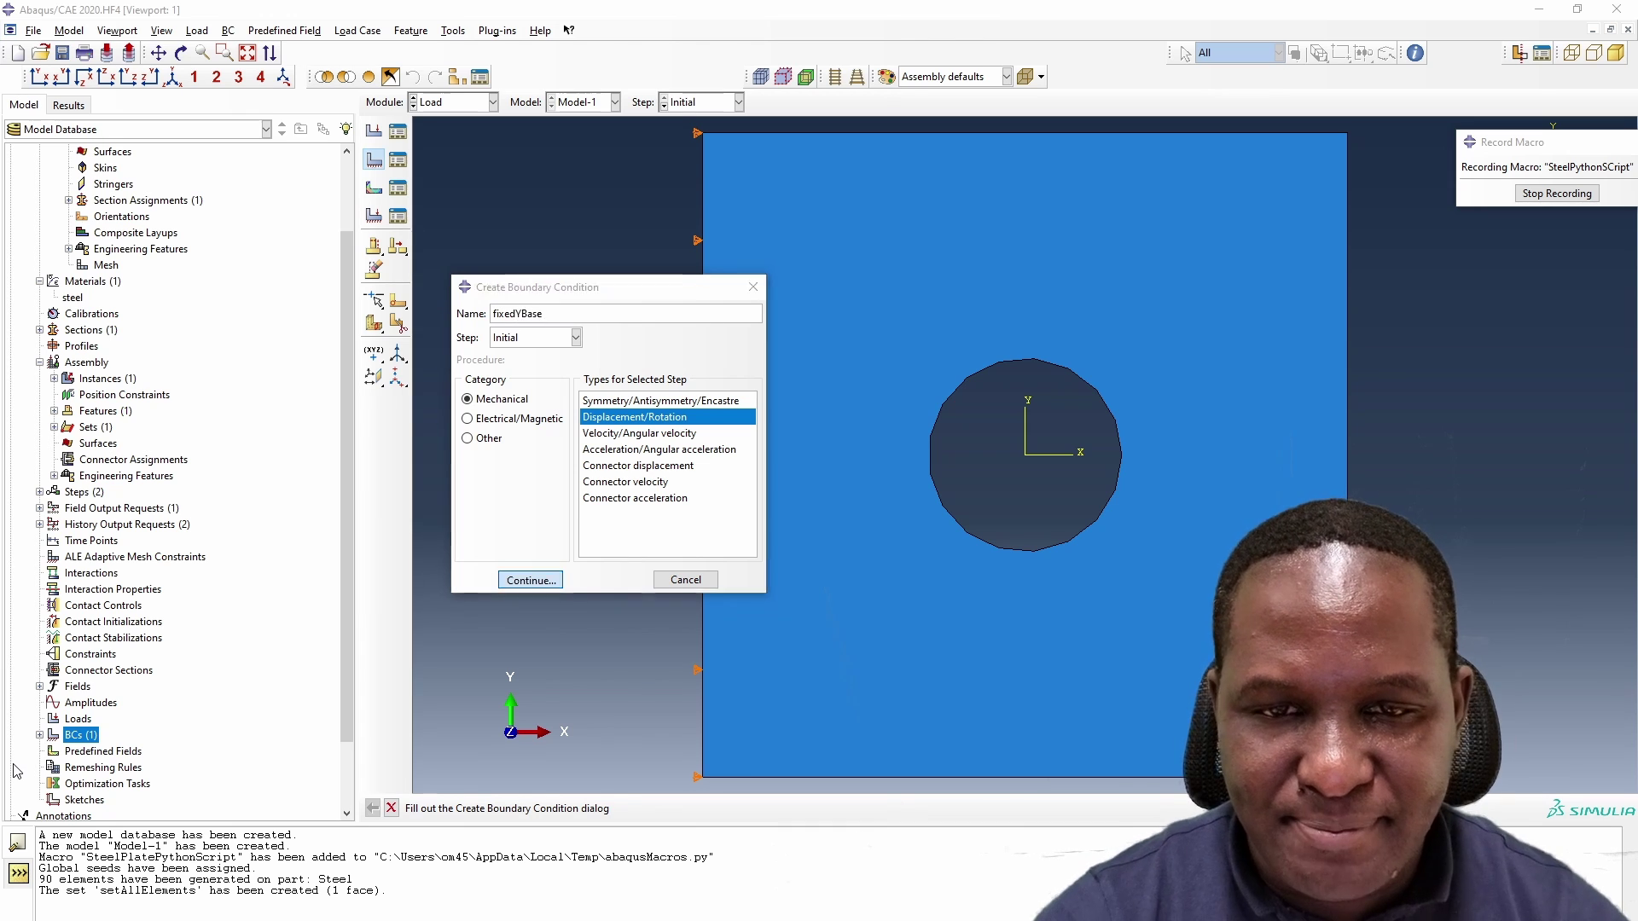
Fix the plate's bottom edge in U2.
{"action": "key", "text": "Return"}
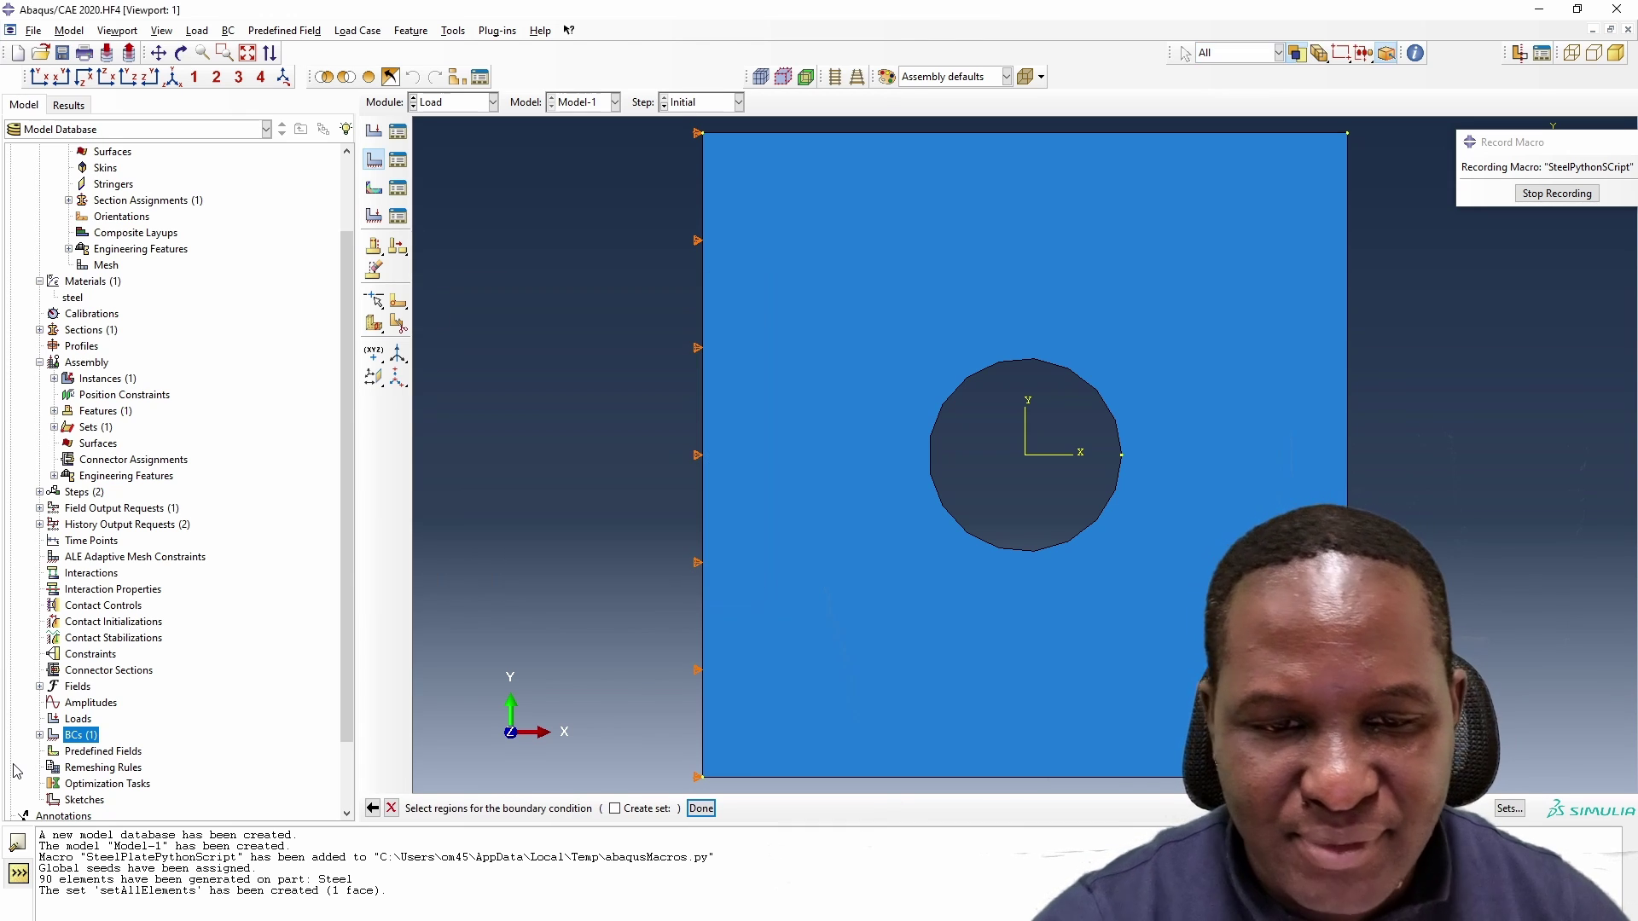
{"action": "left_click", "coordinate": [999, 777]}
{"action": "left_click", "coordinate": [701, 808]}
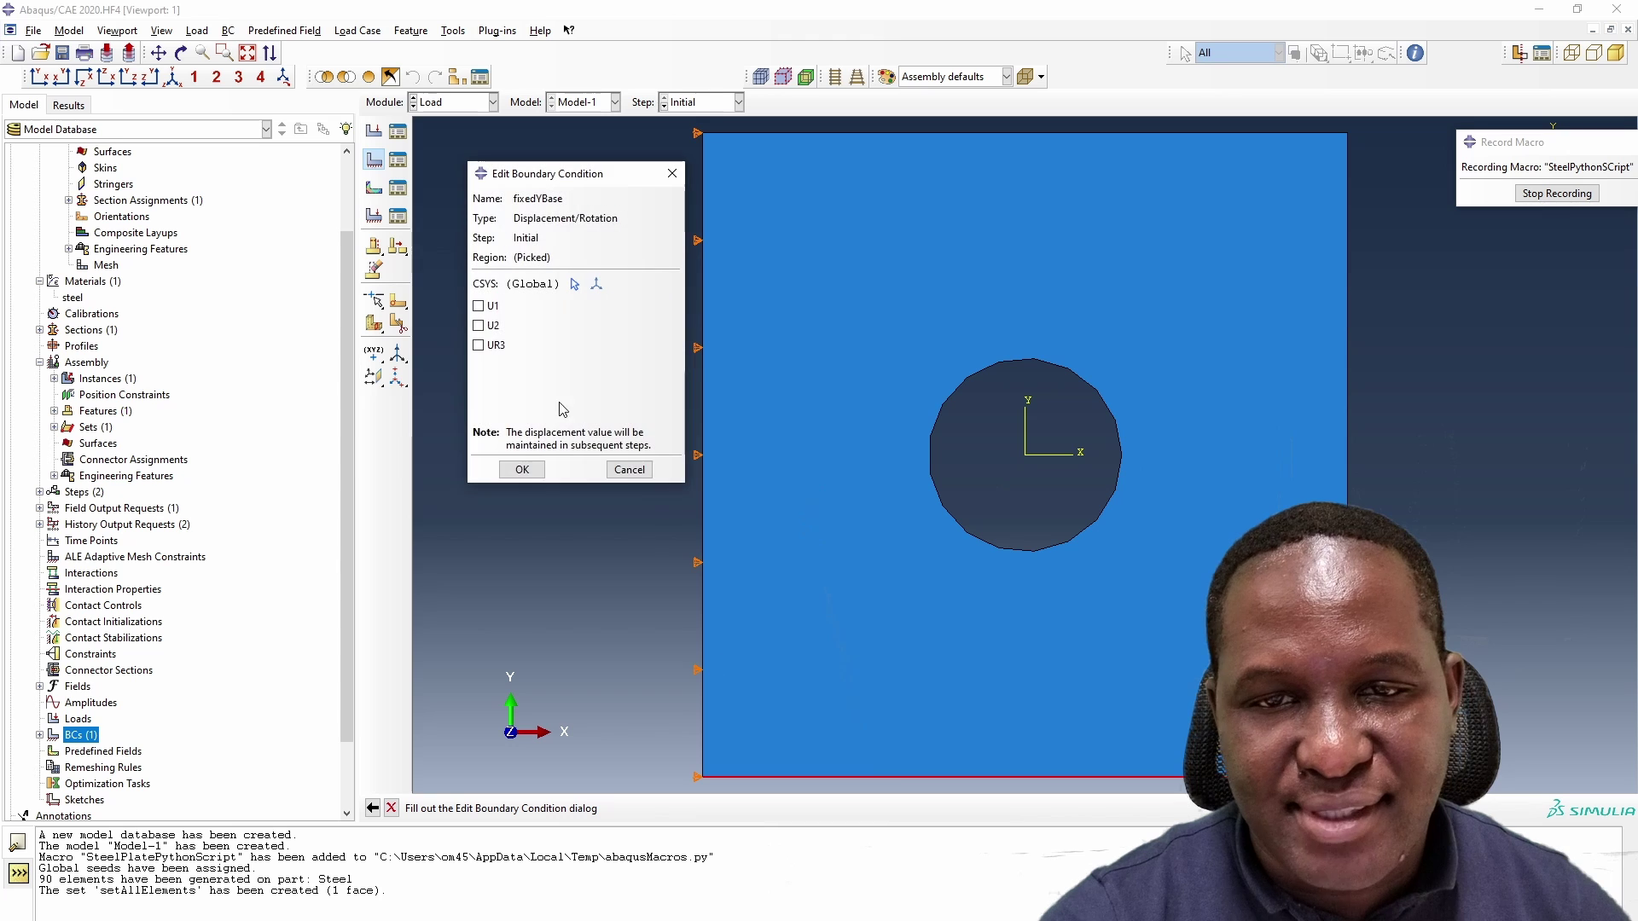
{"action": "left_click", "coordinate": [479, 326]}
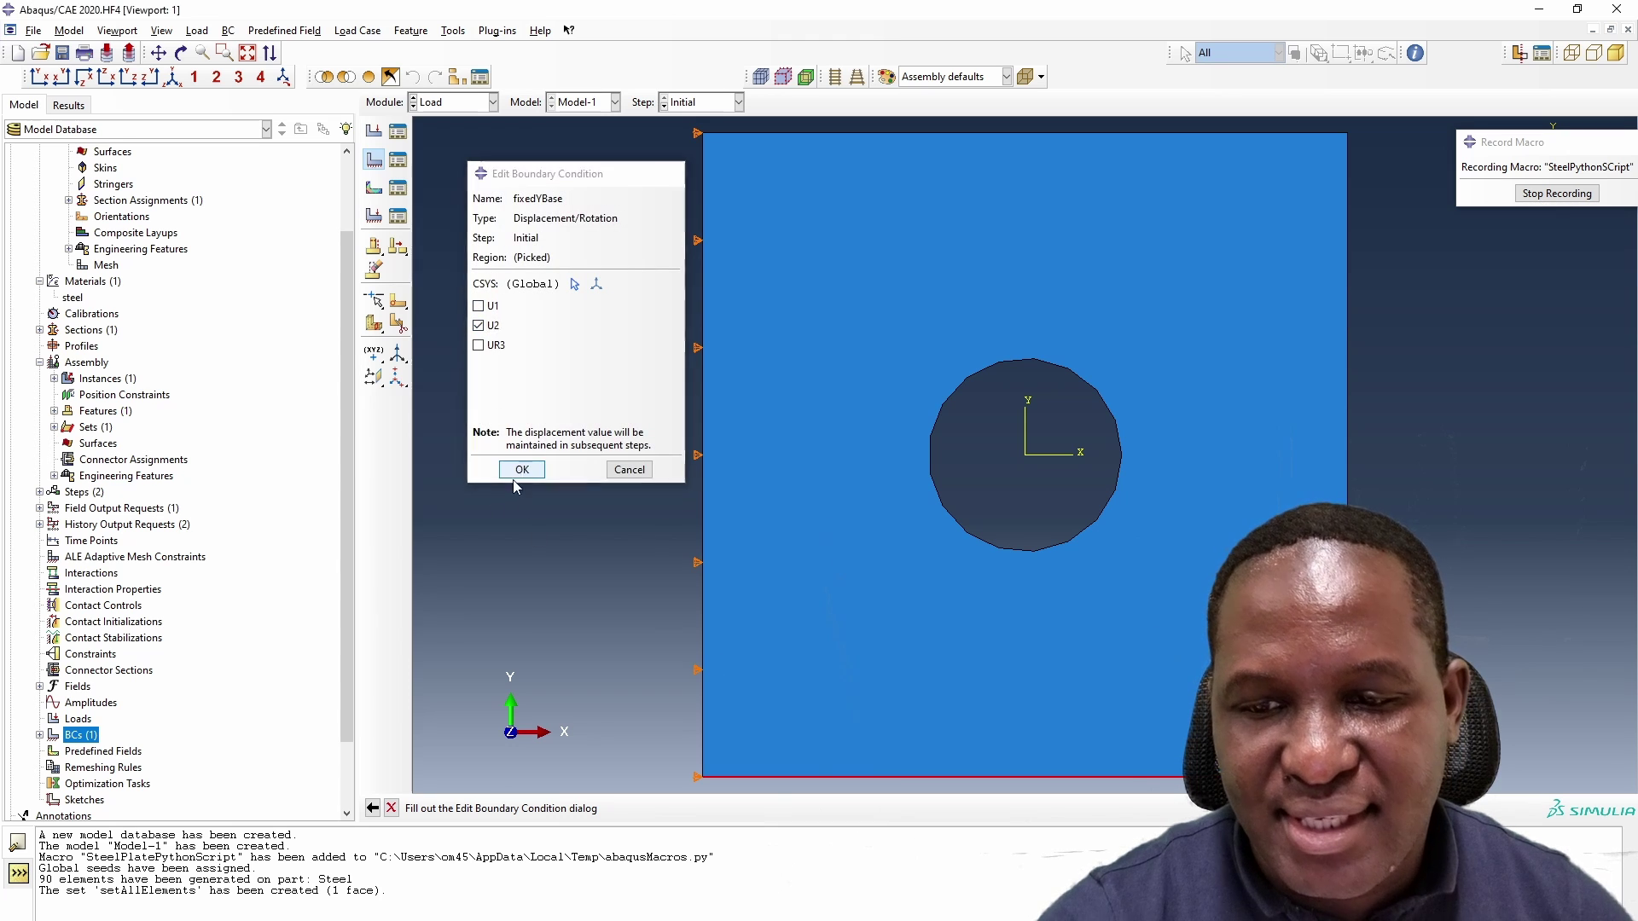
{"action": "left_click", "coordinate": [522, 469]}
Add boundary condition 'load' in loadingStep giving the right edge a U1 displacement of 1.
{"action": "double_click", "coordinate": [73, 735]}
{"action": "type", "text": "loa"}
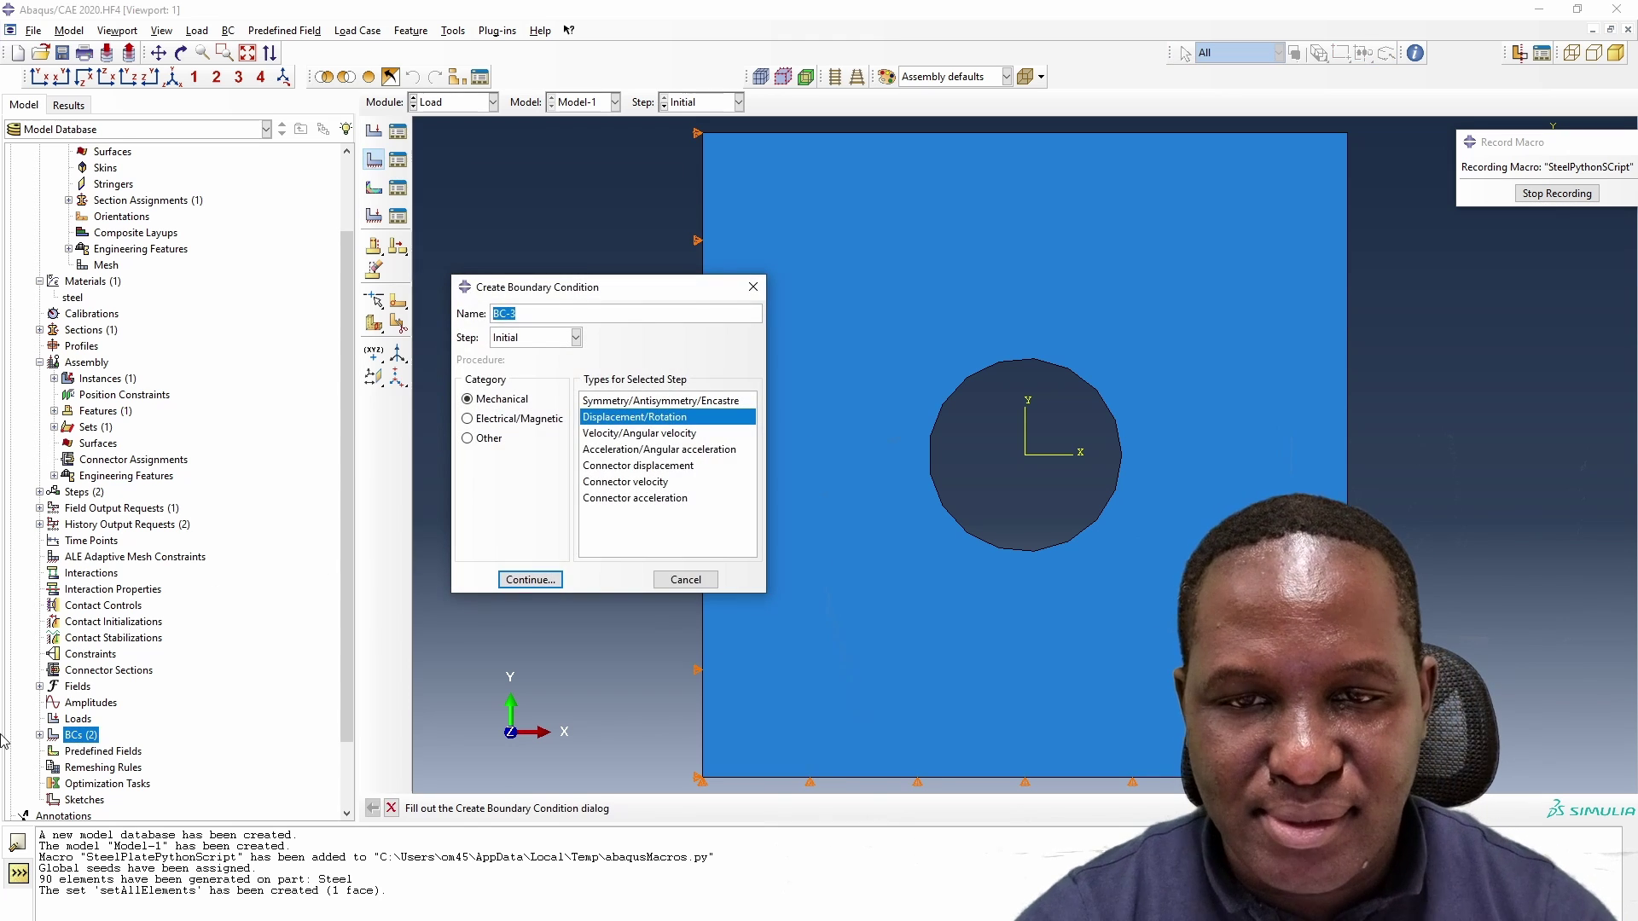
{"action": "type", "text": "d"}
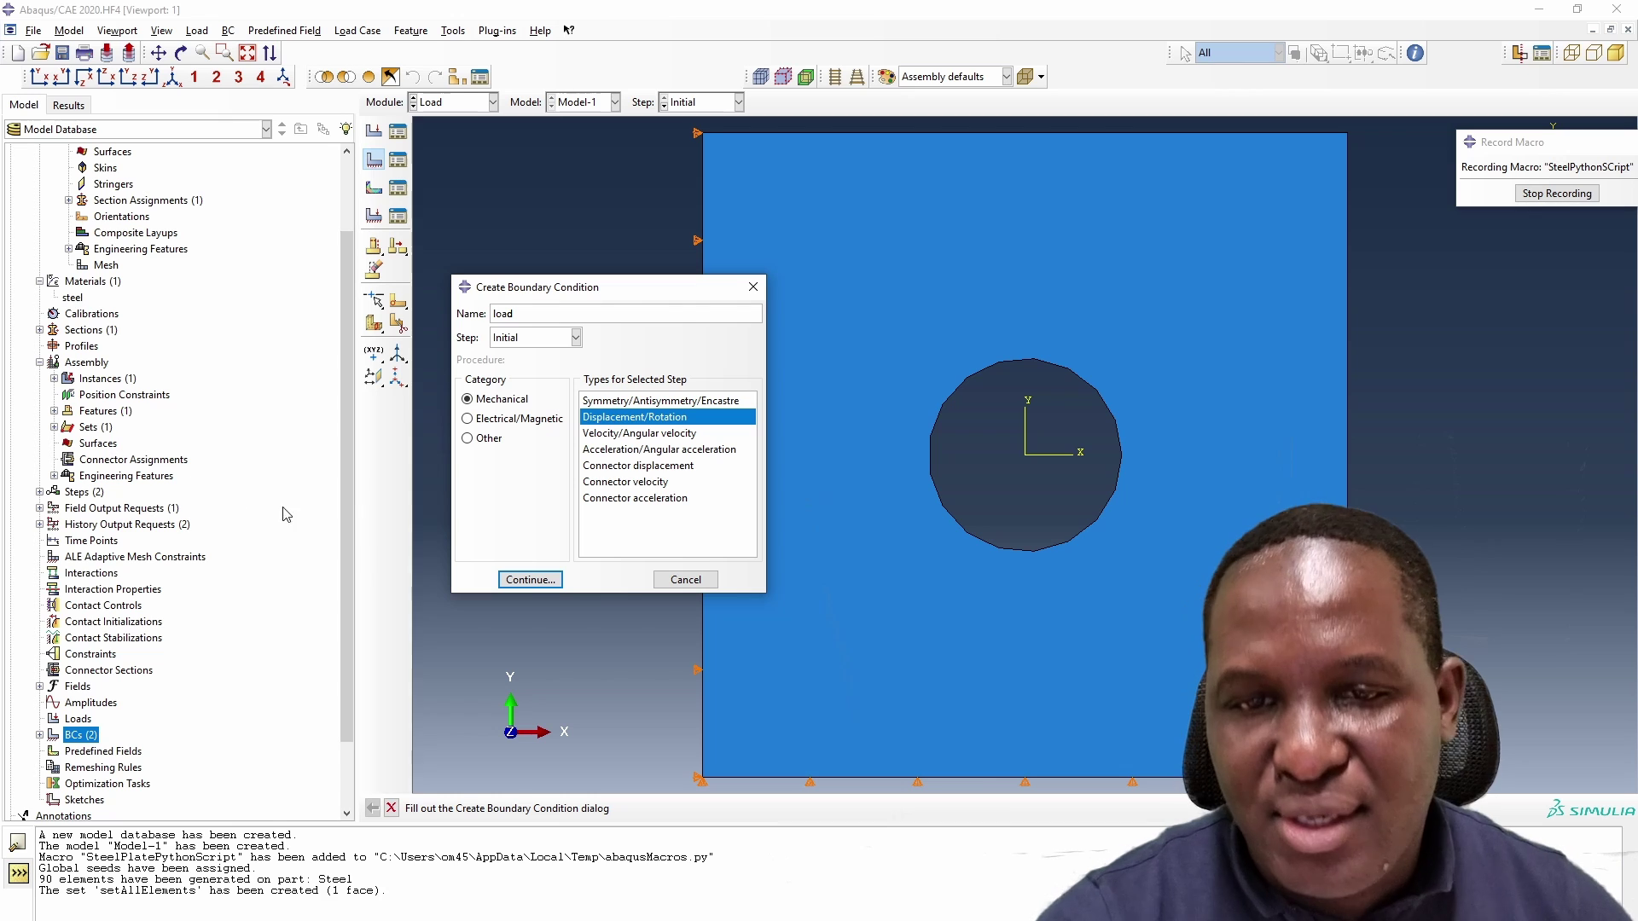
{"action": "left_click", "coordinate": [547, 339]}
{"action": "left_click", "coordinate": [522, 368]}
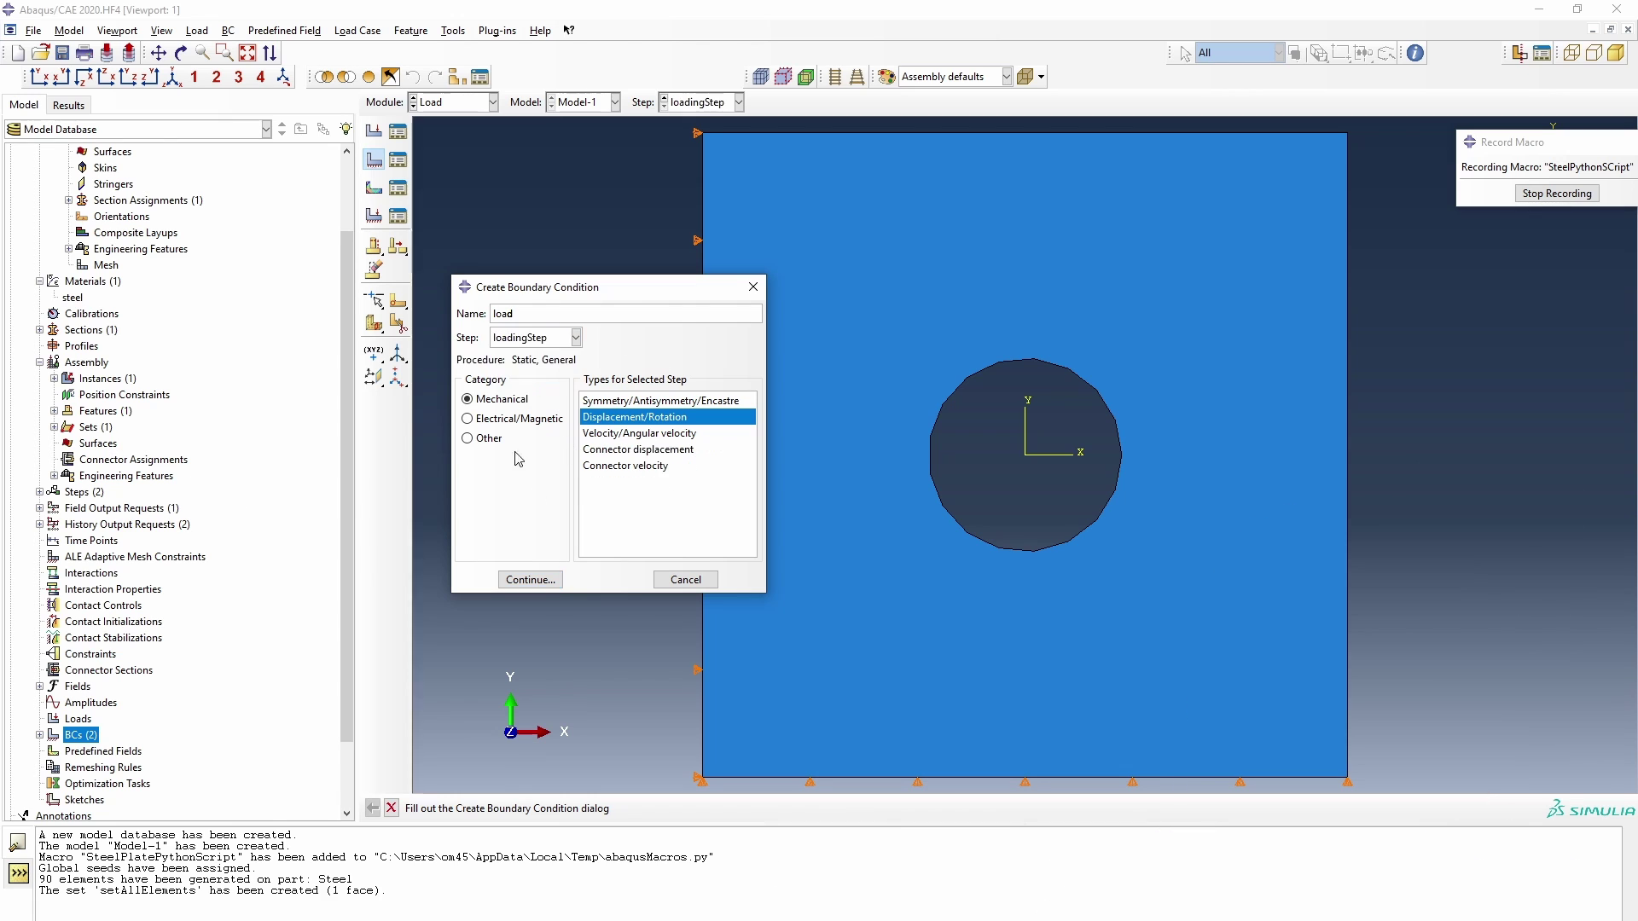
{"action": "left_click", "coordinate": [530, 580]}
{"action": "left_click", "coordinate": [1347, 381]}
{"action": "left_click", "coordinate": [701, 809]}
{"action": "left_click", "coordinate": [479, 332]}
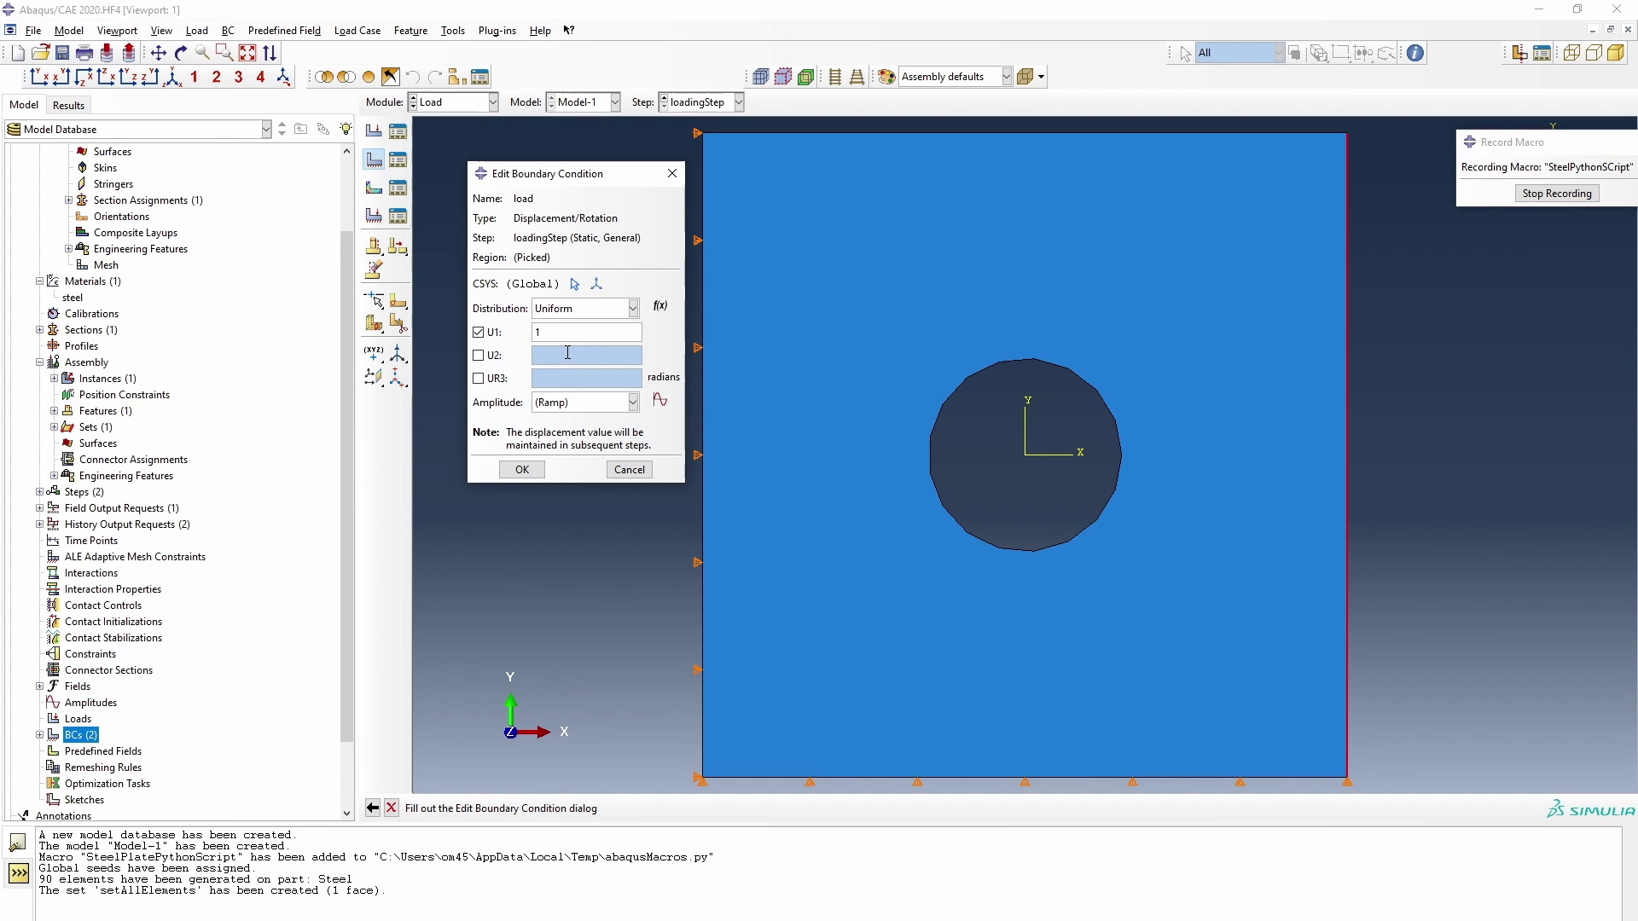
{"action": "left_click", "coordinate": [530, 470]}
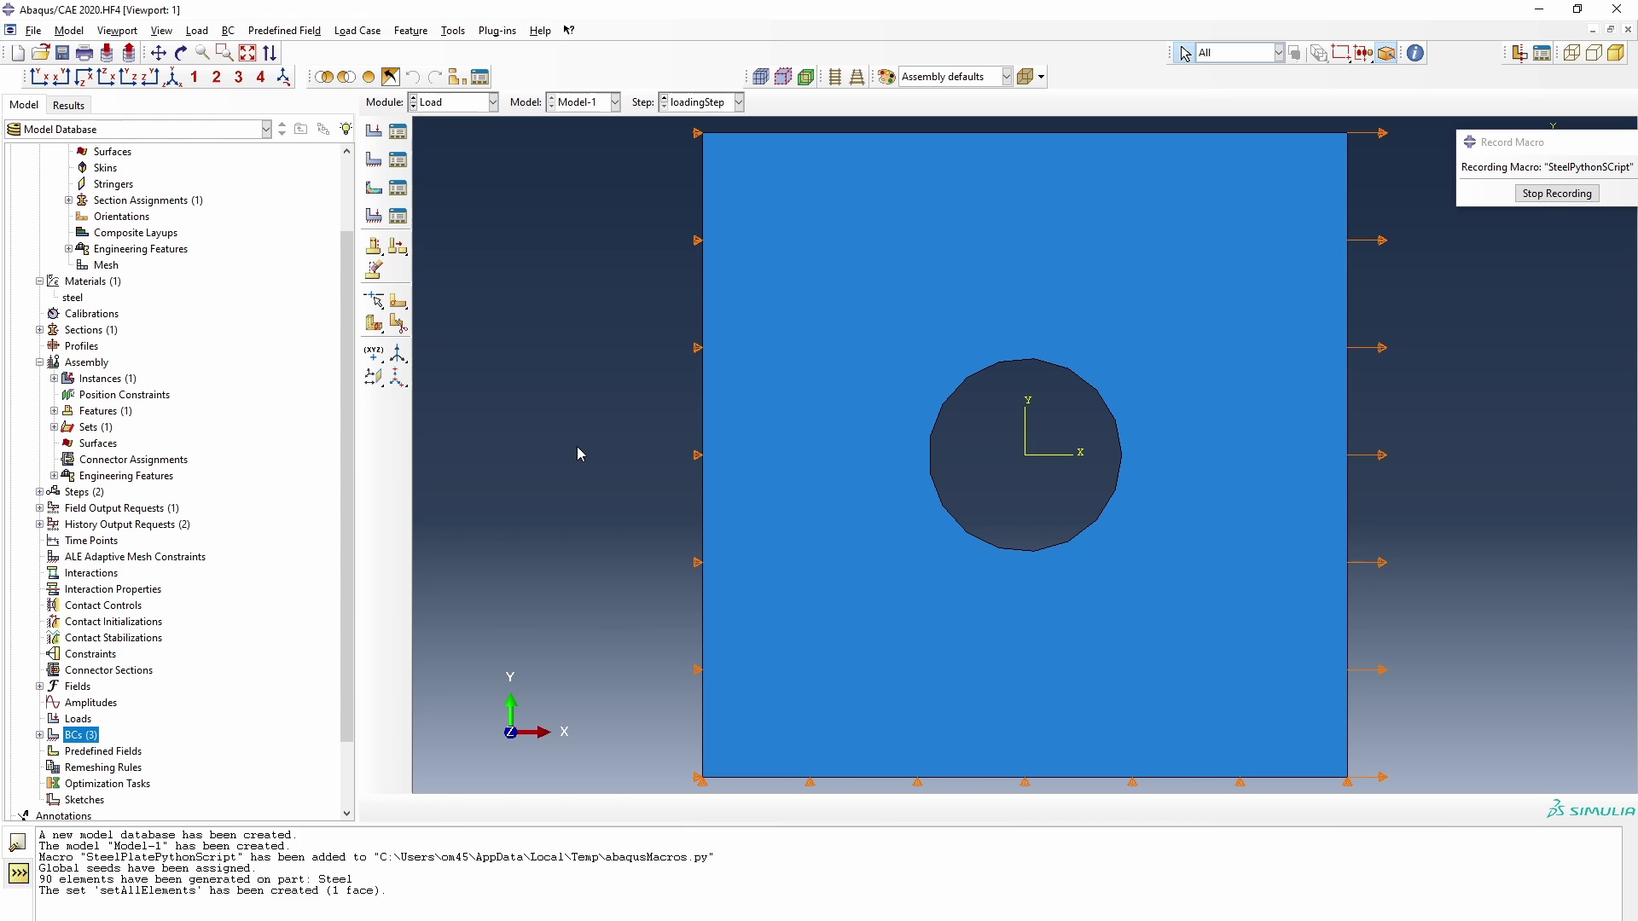
Display the part mesh in the viewport and begin creating a new job.
{"action": "left_click", "coordinate": [768, 78]}
{"action": "scroll", "coordinate": [152, 746], "scroll_direction": "down", "scroll_amount": 2}
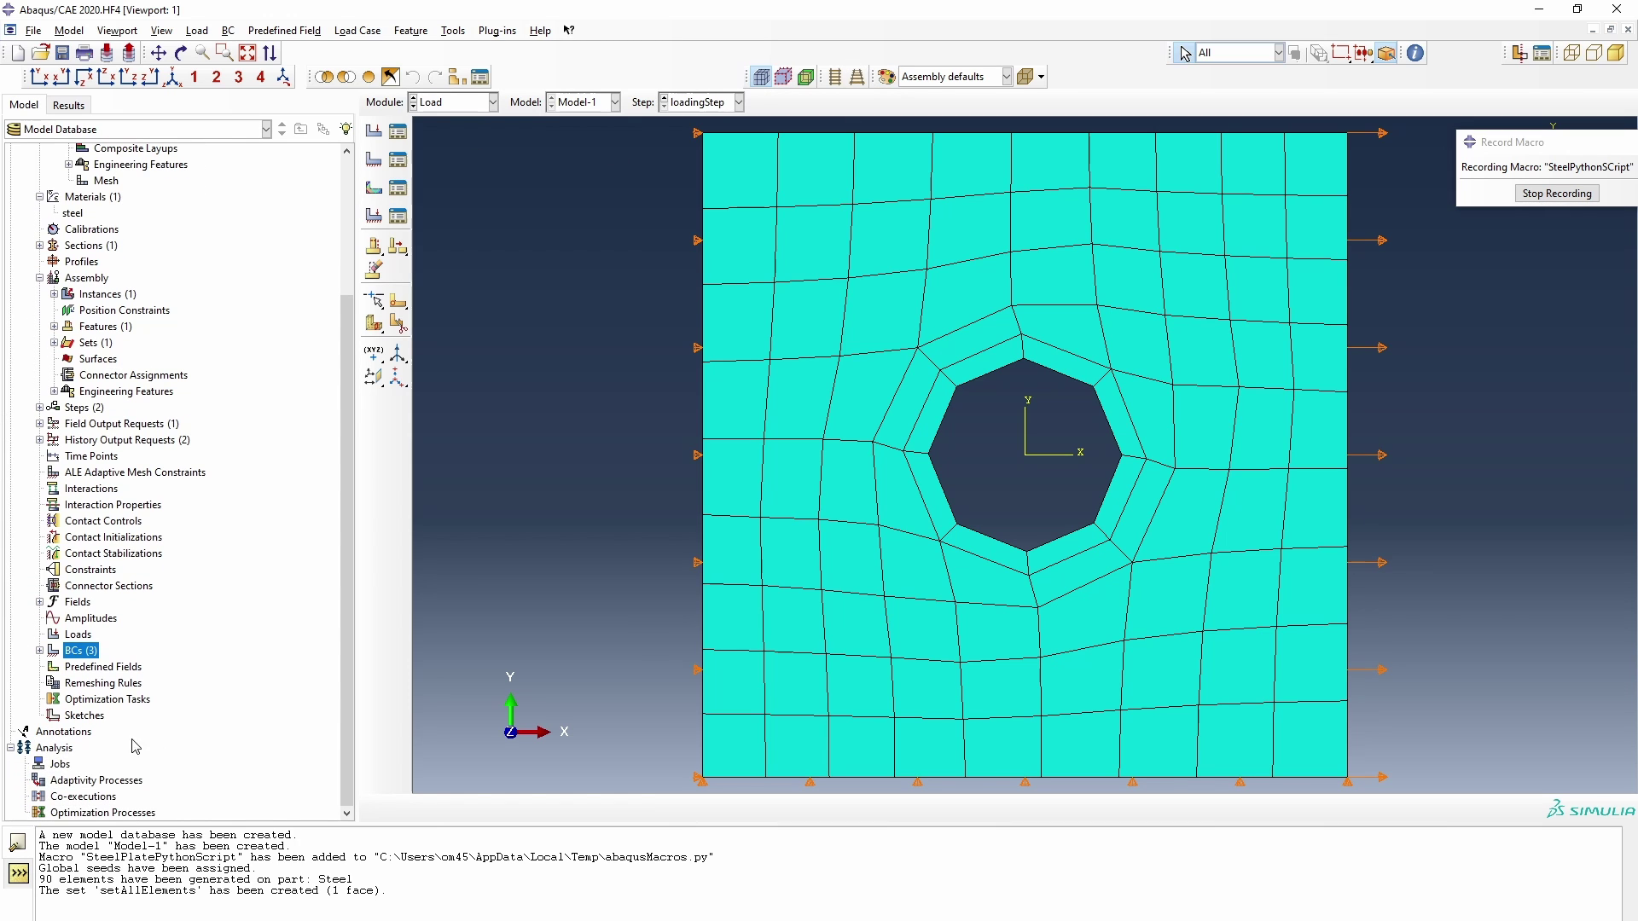
{"action": "right_click", "coordinate": [61, 766]}
{"action": "left_click", "coordinate": [107, 789]}
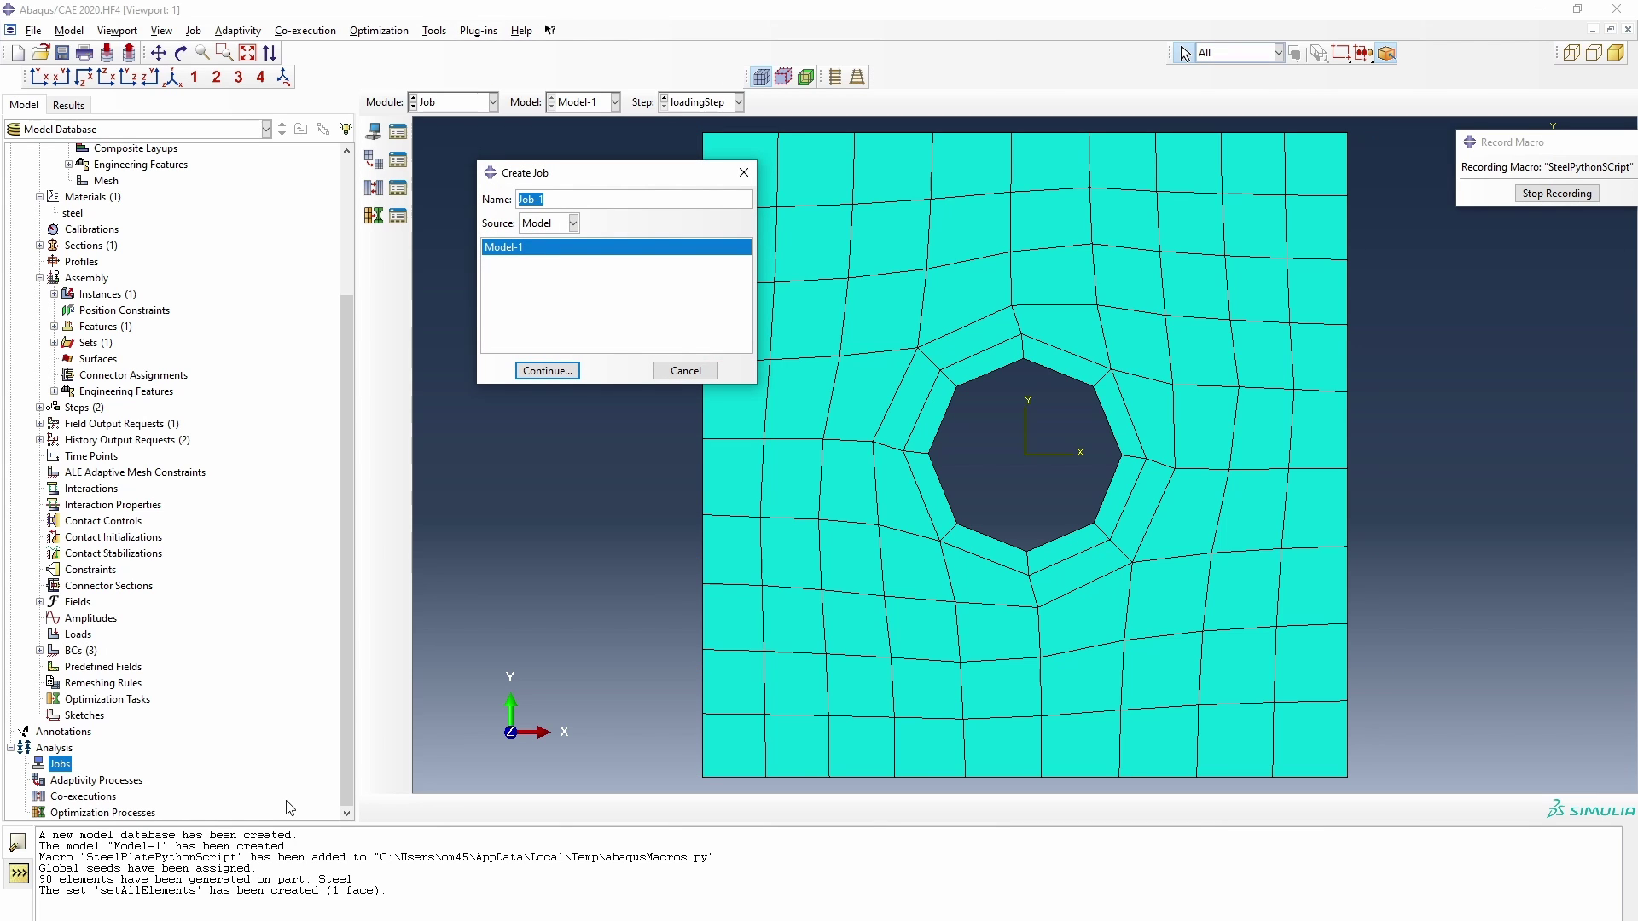
Create the analysis job Sim1.
{"action": "type", "text": "Sim1"}
{"action": "left_click", "coordinate": [547, 370]}
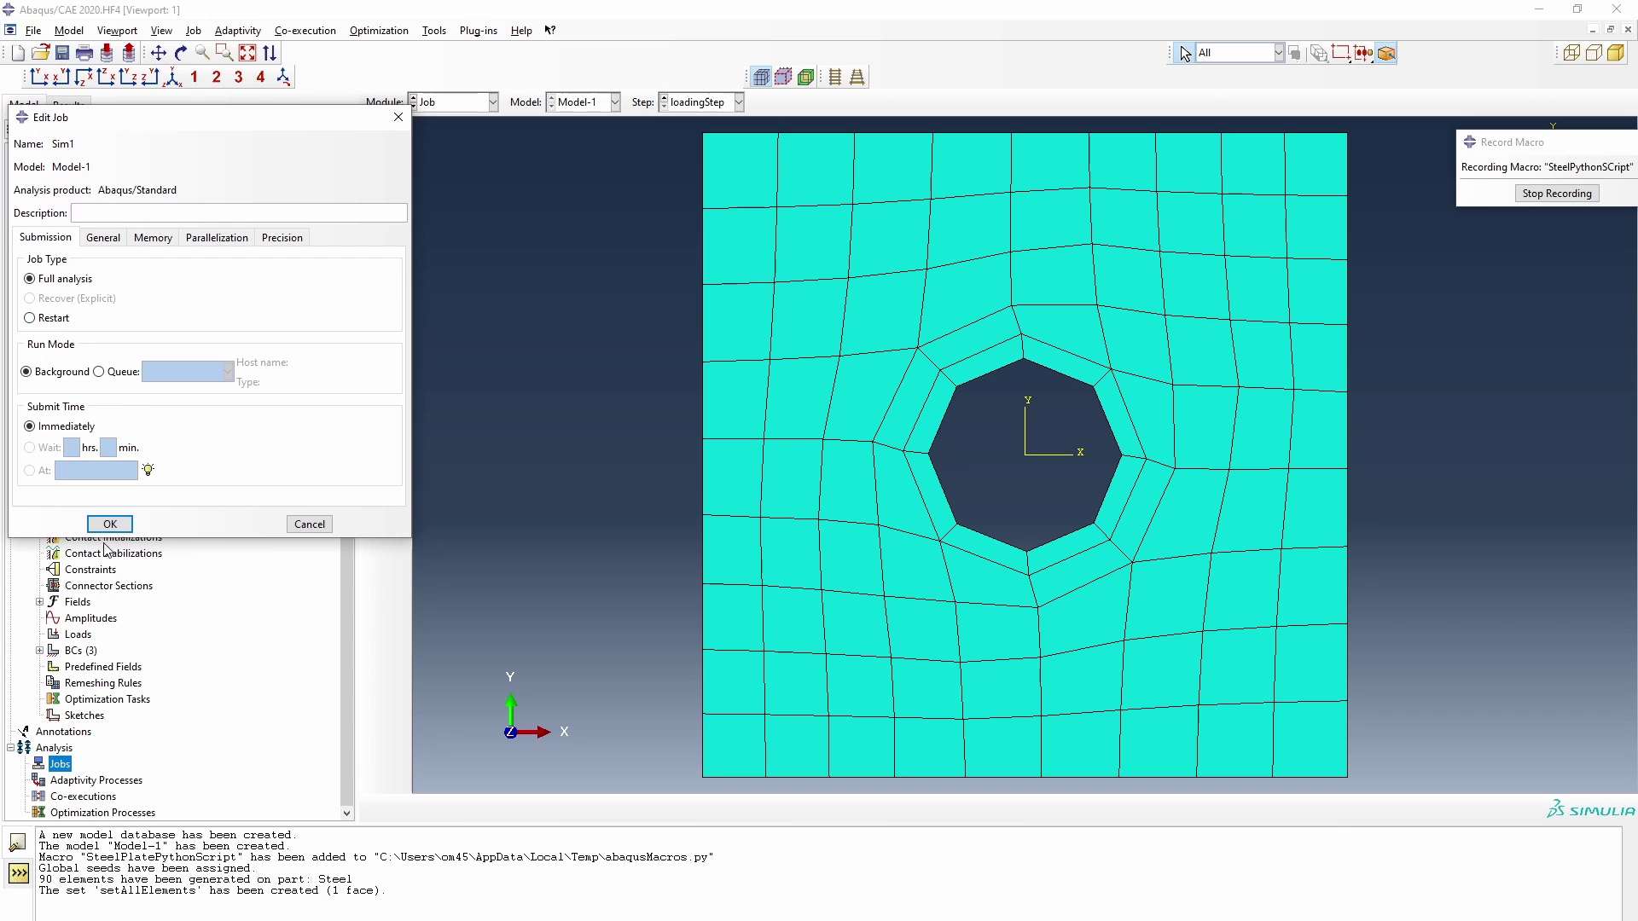
{"action": "left_click", "coordinate": [108, 525]}
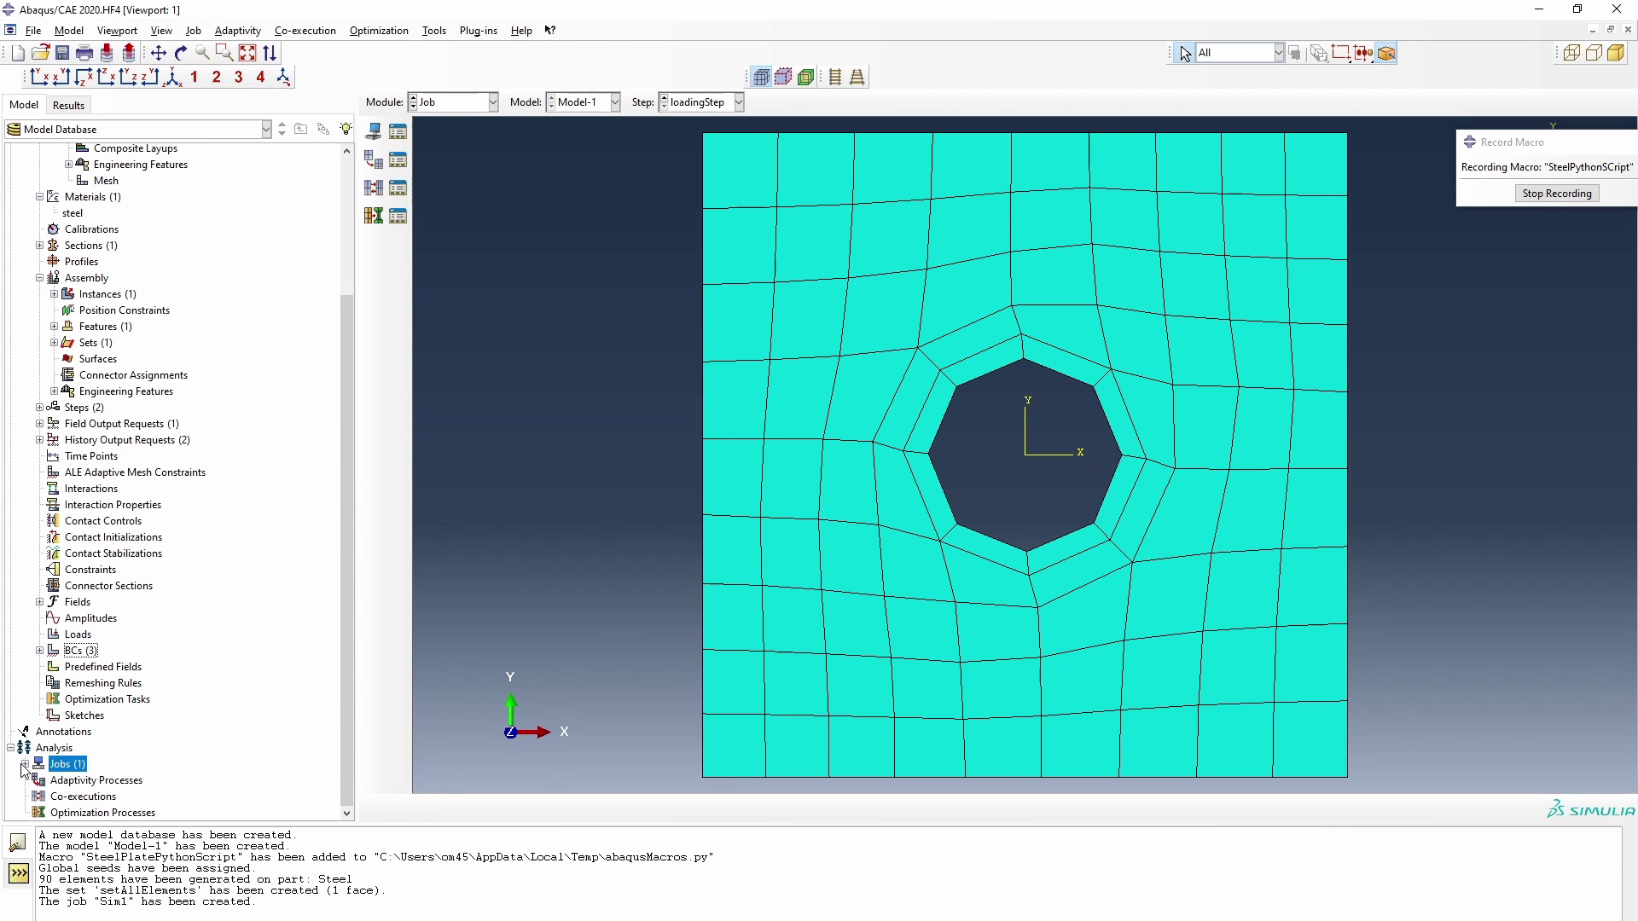
Submit job Sim1 and, once it completes, stop recording the SteelPythonSCript macro.
{"action": "left_click", "coordinate": [27, 764]}
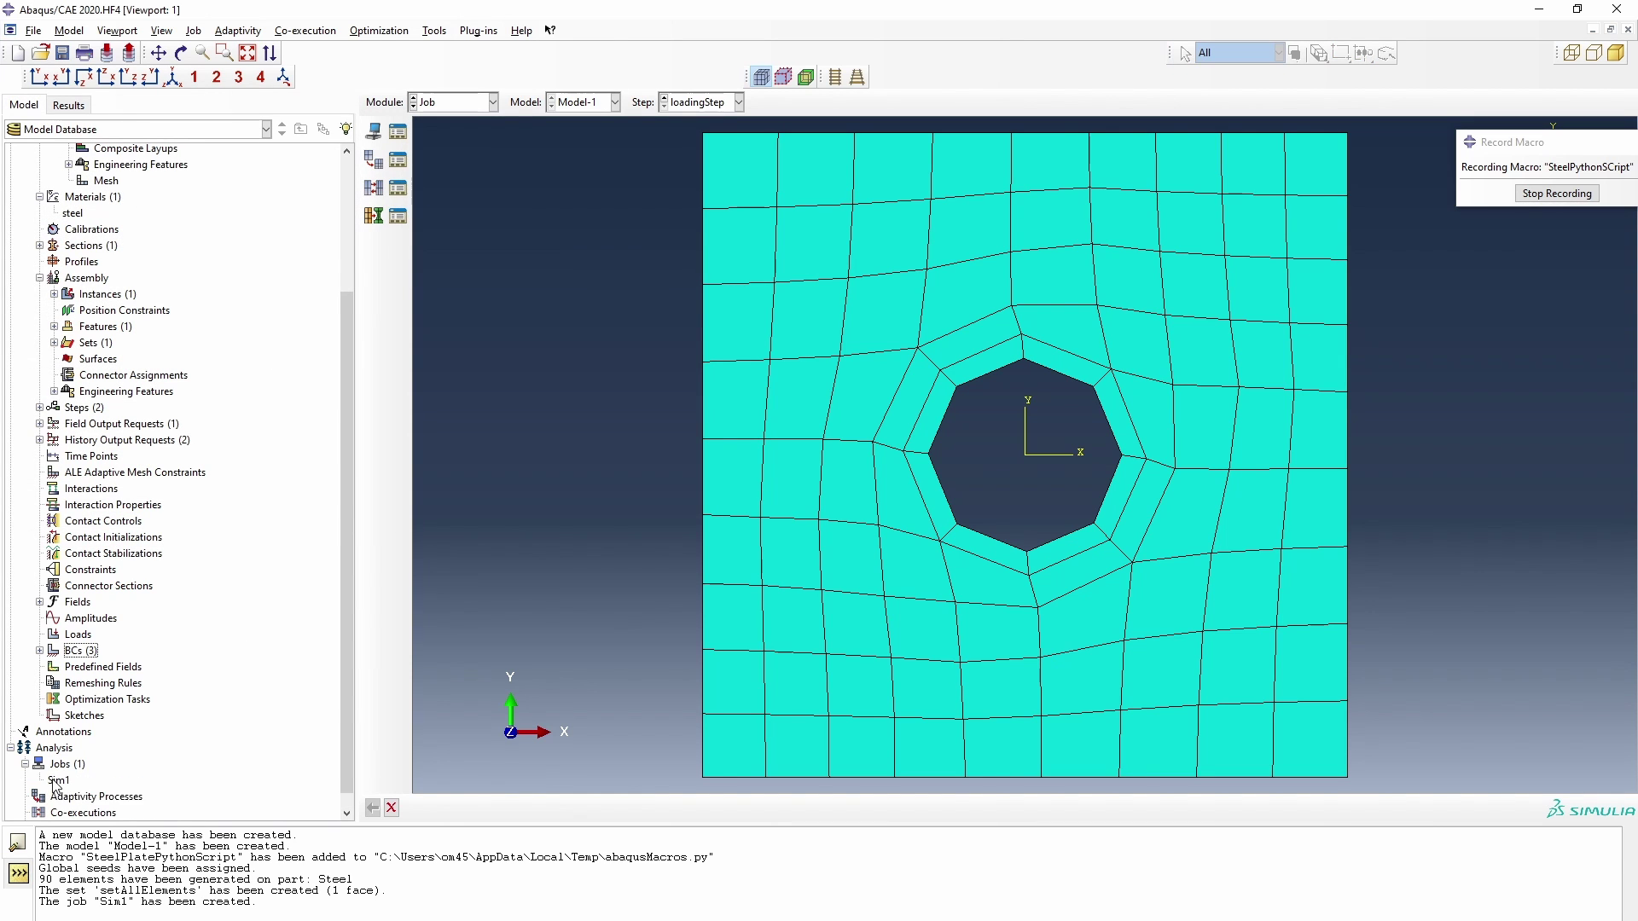
{"action": "right_click", "coordinate": [54, 785]}
{"action": "left_click", "coordinate": [126, 901]}
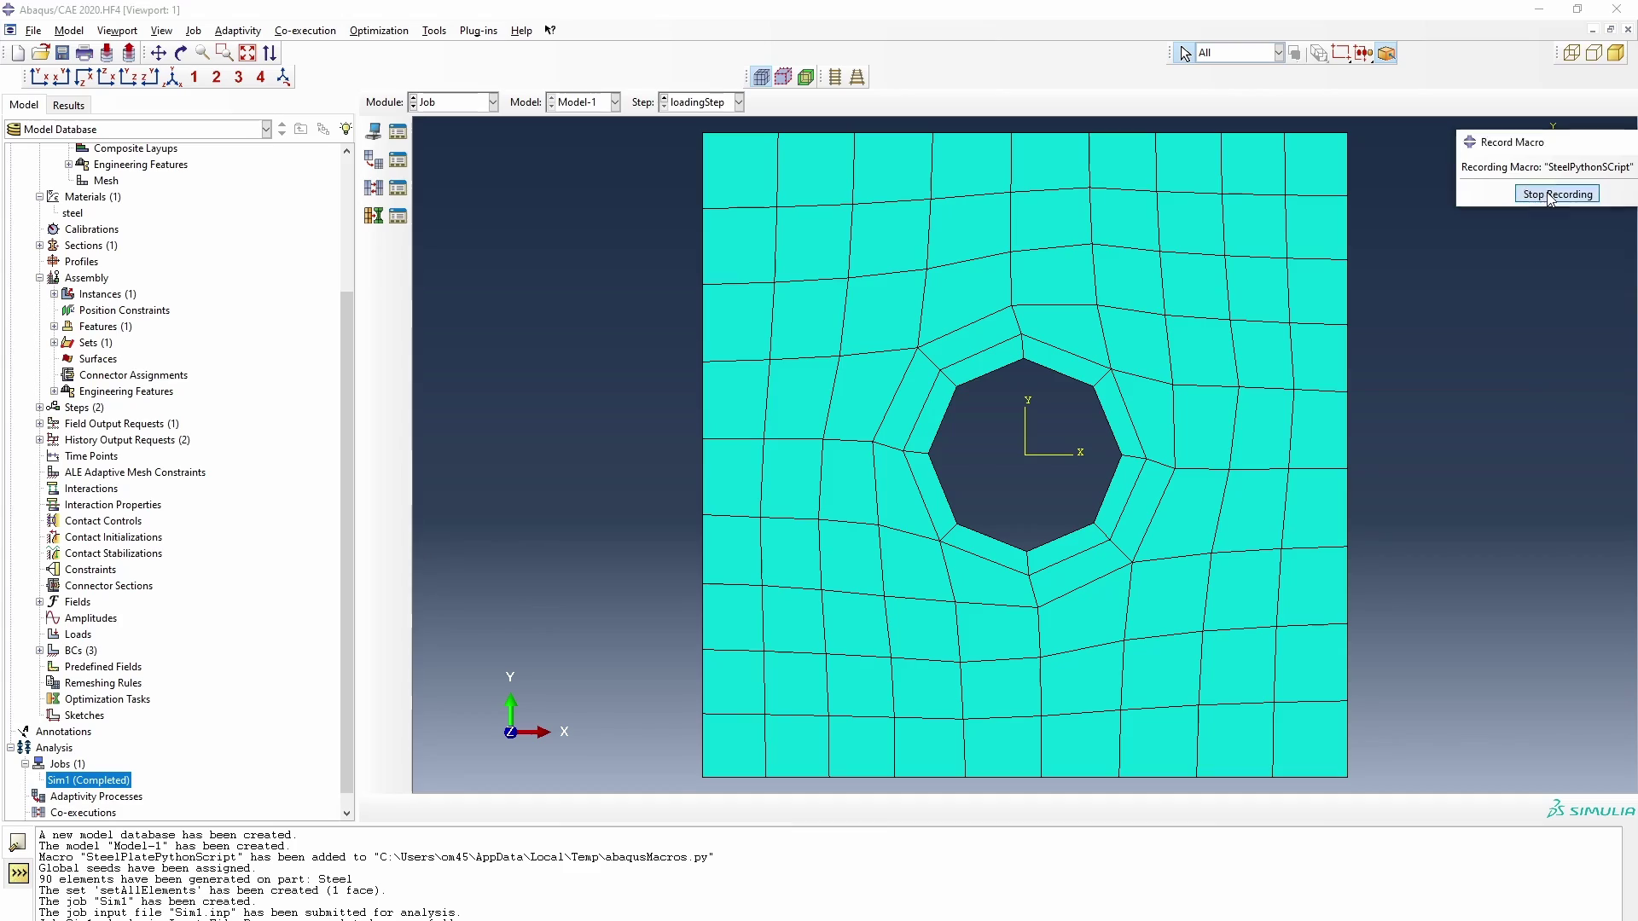
{"action": "left_click", "coordinate": [1550, 199]}
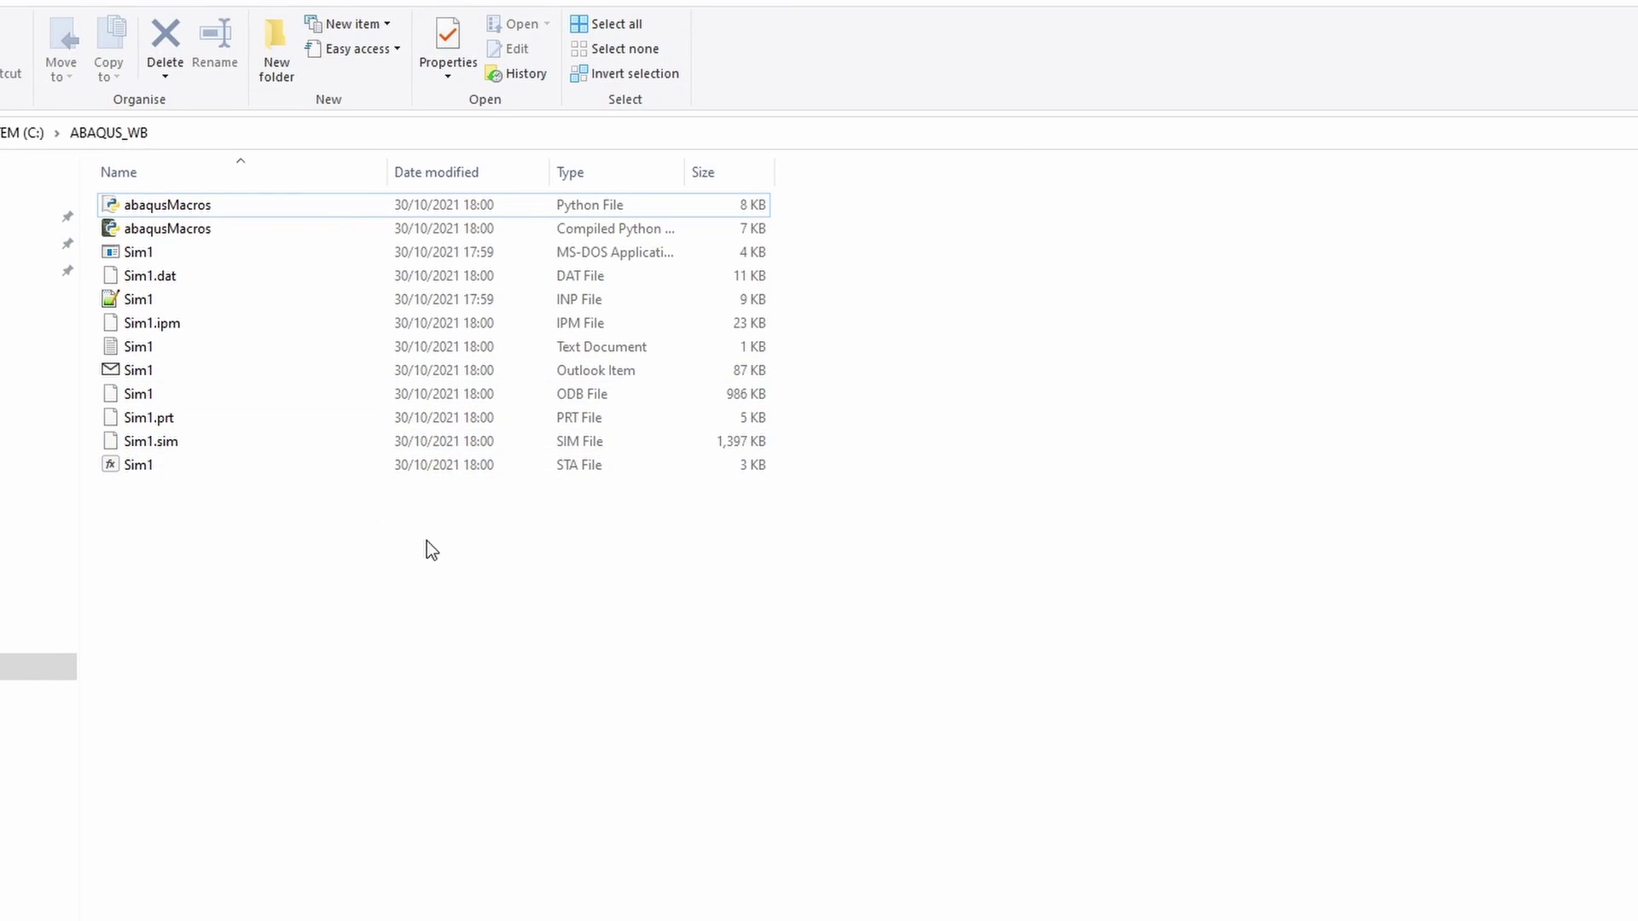
Select abaqusMacros.py in C:\ABAQUS_WB and open it in Notepad++.
{"action": "left_click", "coordinate": [175, 137]}
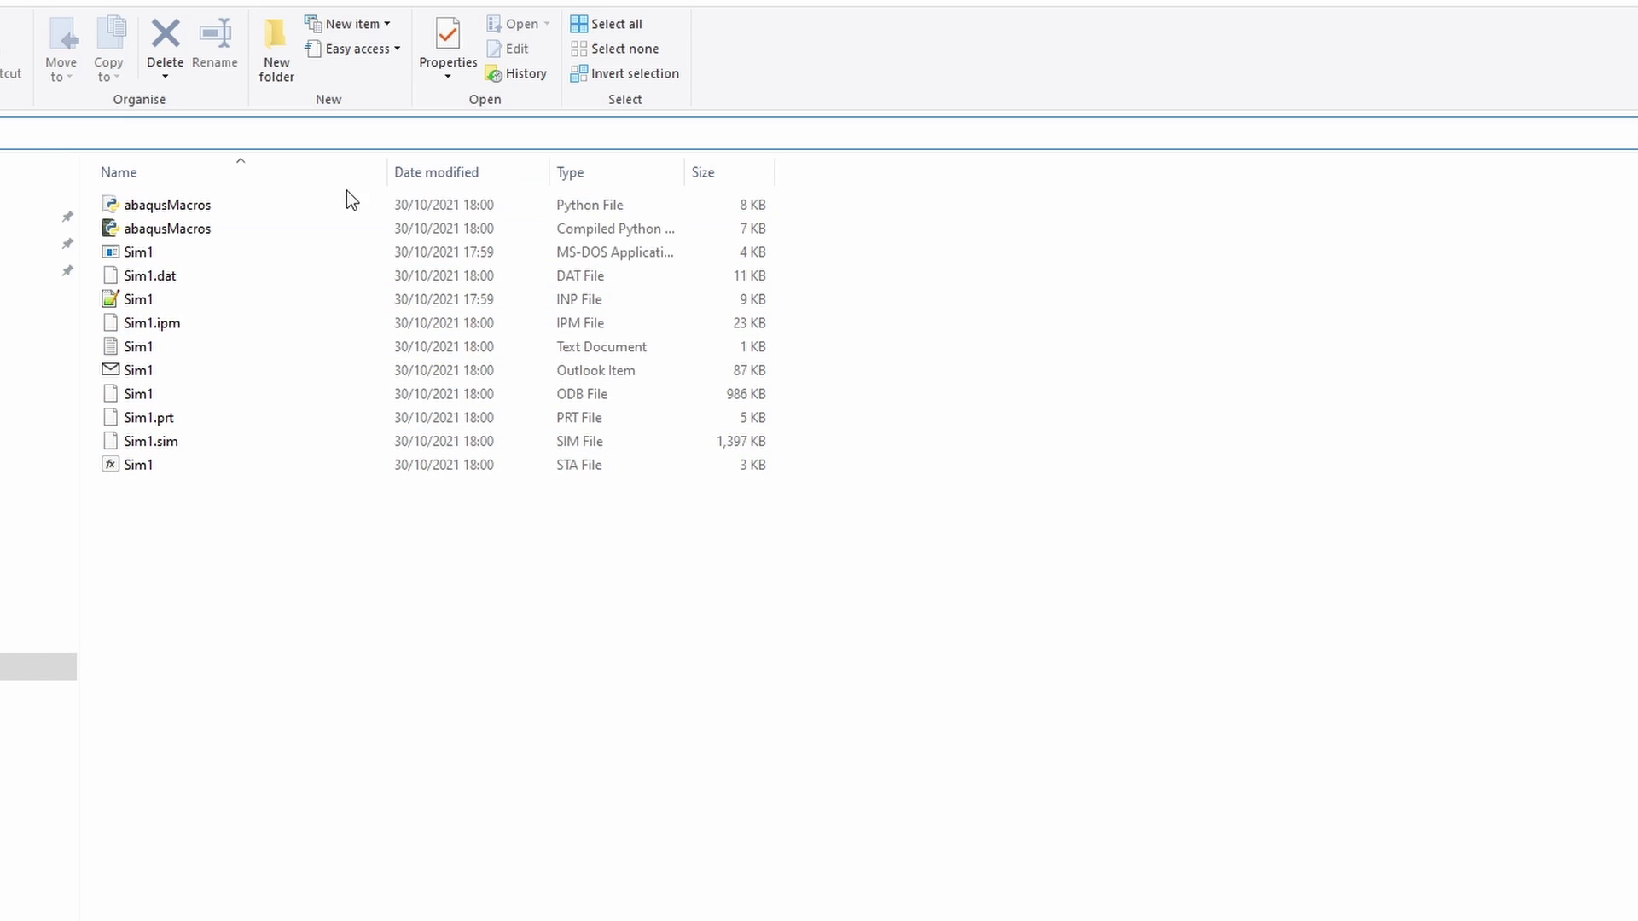
{"action": "left_click", "coordinate": [179, 209]}
{"action": "left_click", "coordinate": [192, 229], "text": "ctrl"}
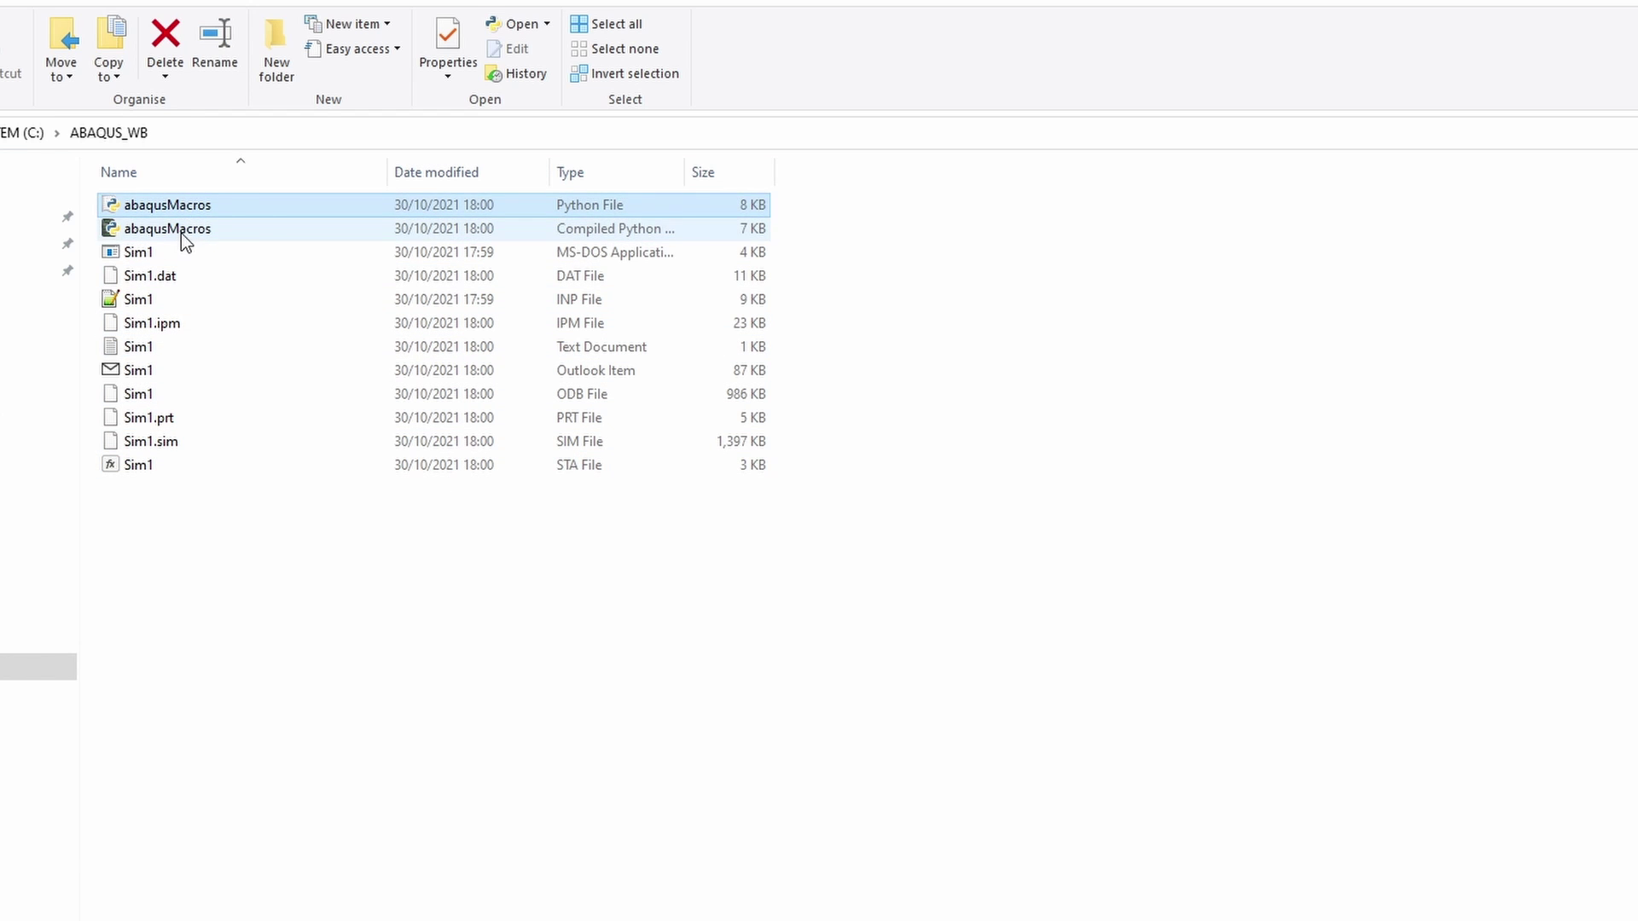
{"action": "left_click", "coordinate": [243, 204]}
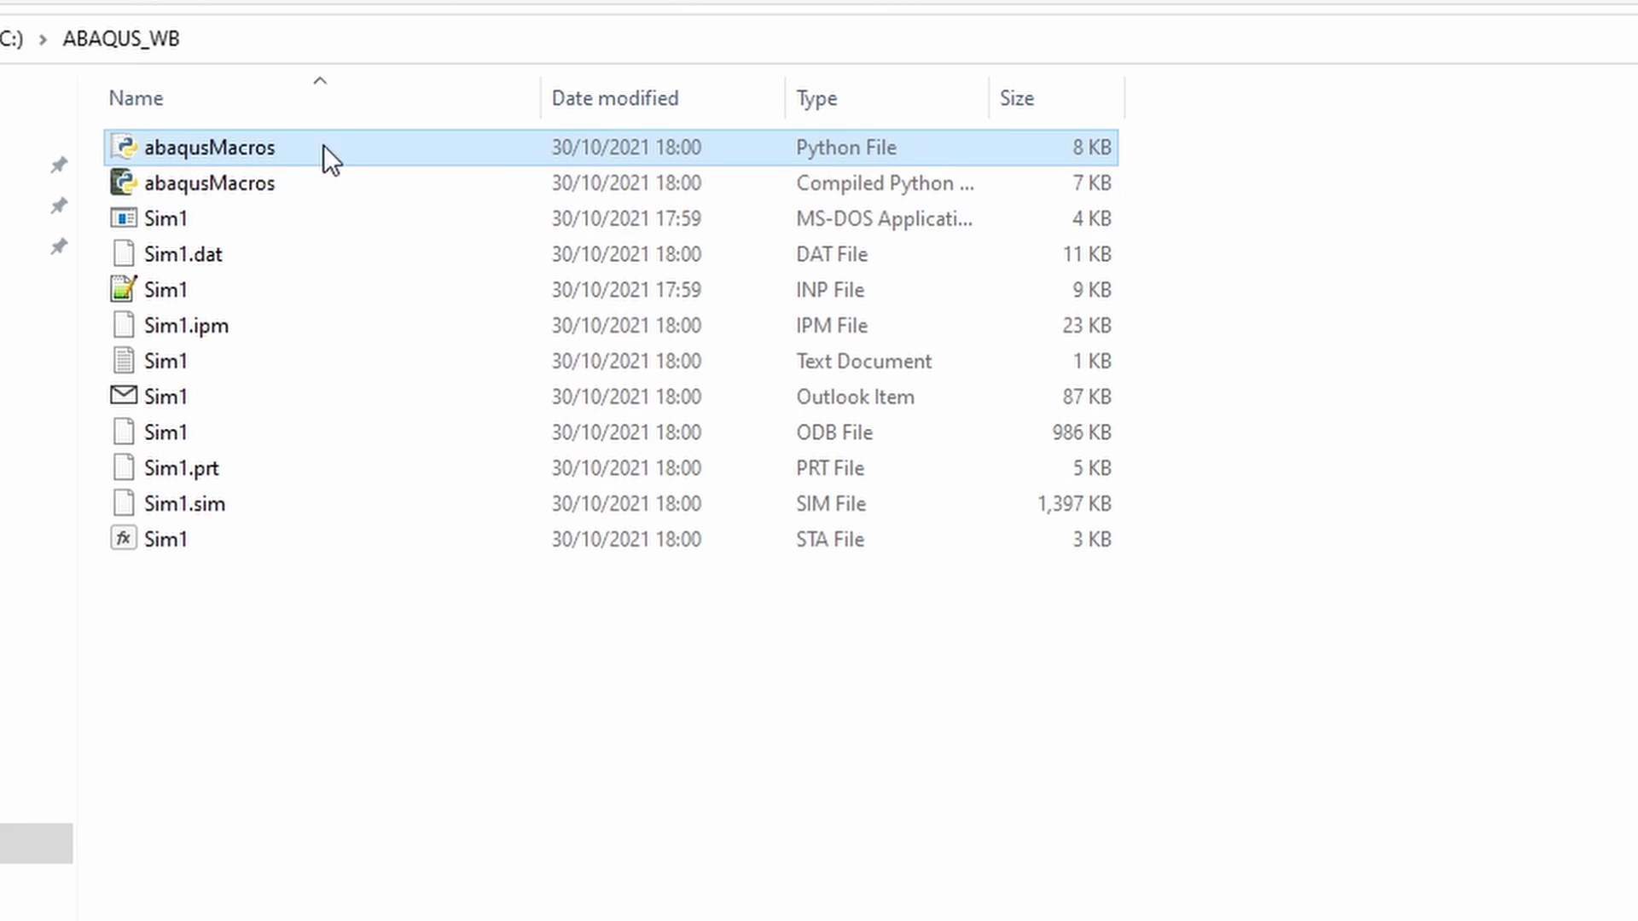
{"action": "left_click_drag", "start_coordinate": [990, 85], "coordinate": [1634, 171]}
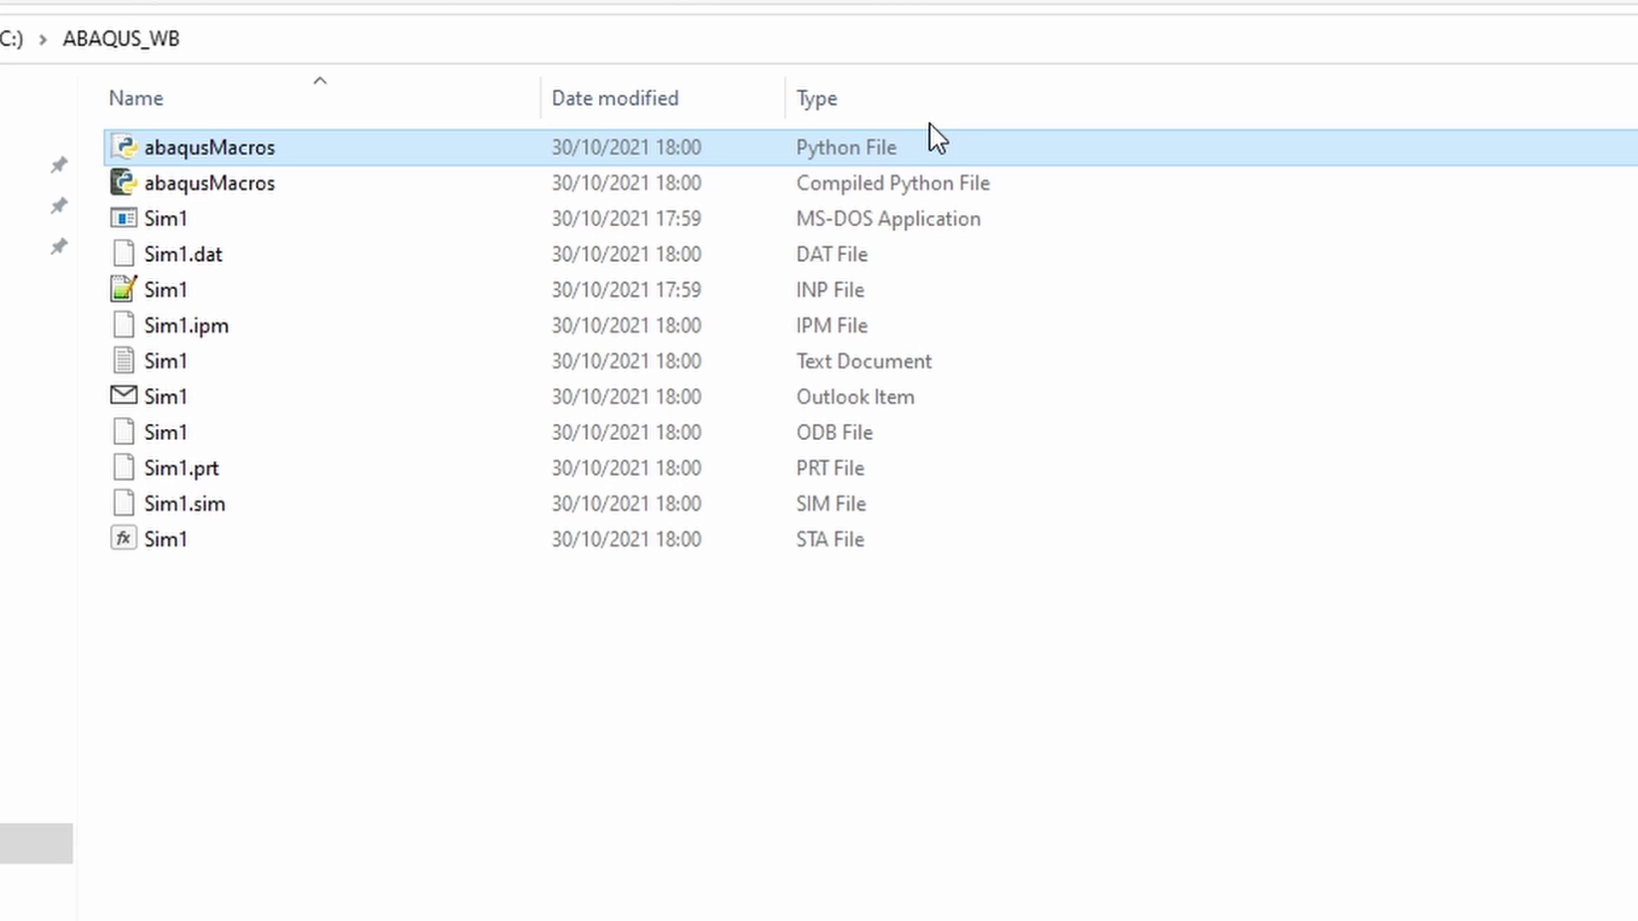
{"action": "right_click", "coordinate": [969, 147]}
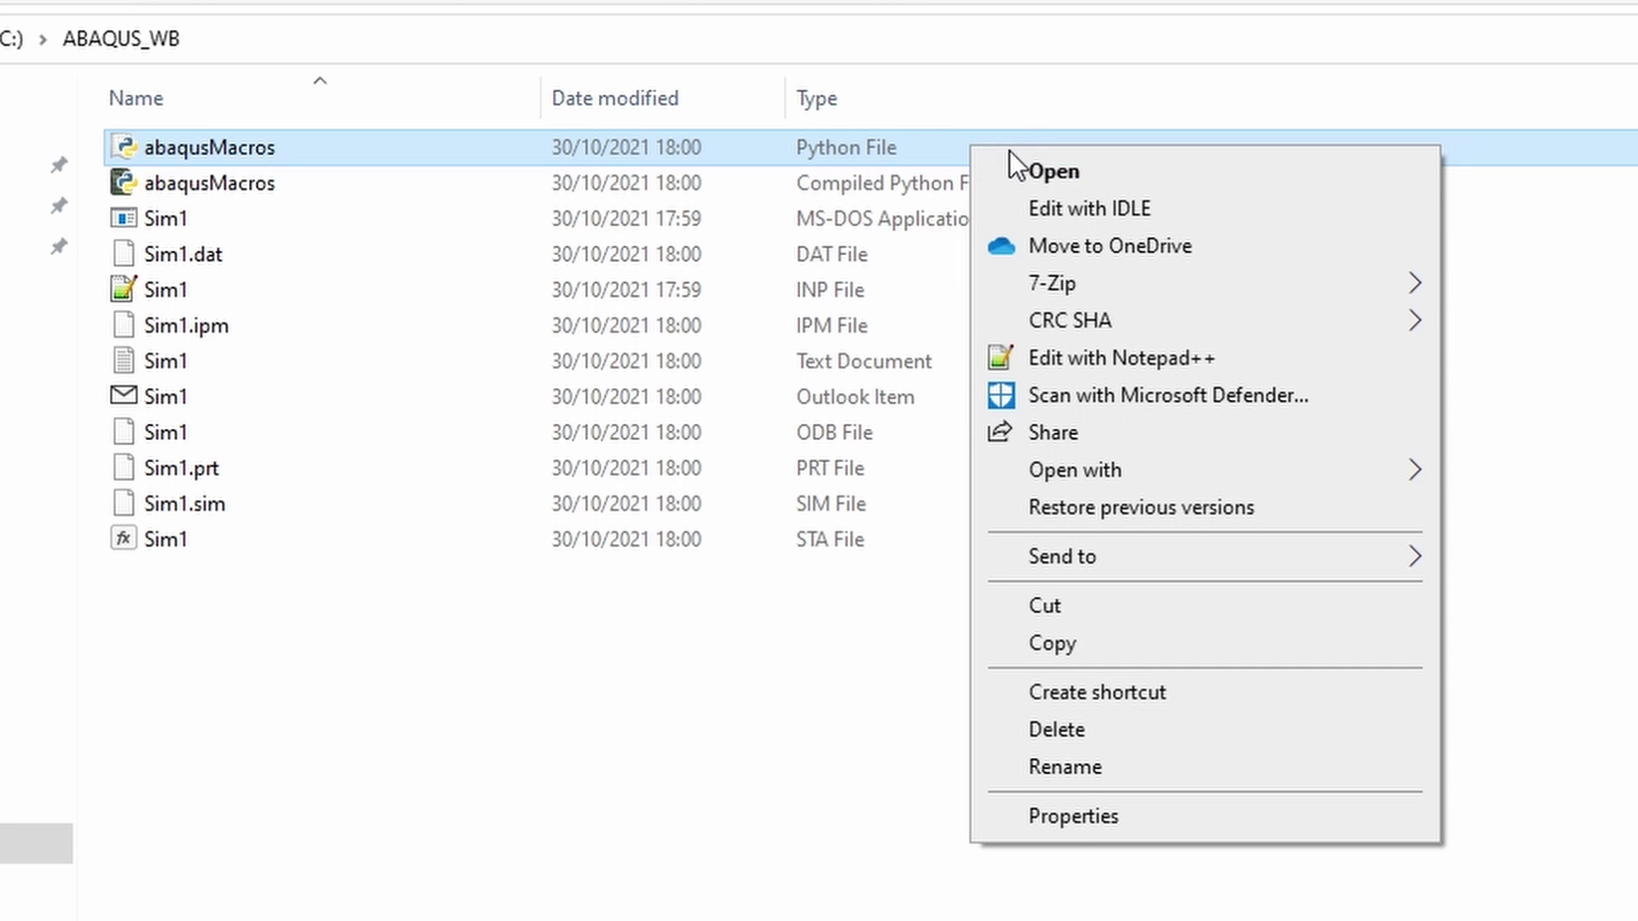
{"action": "left_click", "coordinate": [1090, 356]}
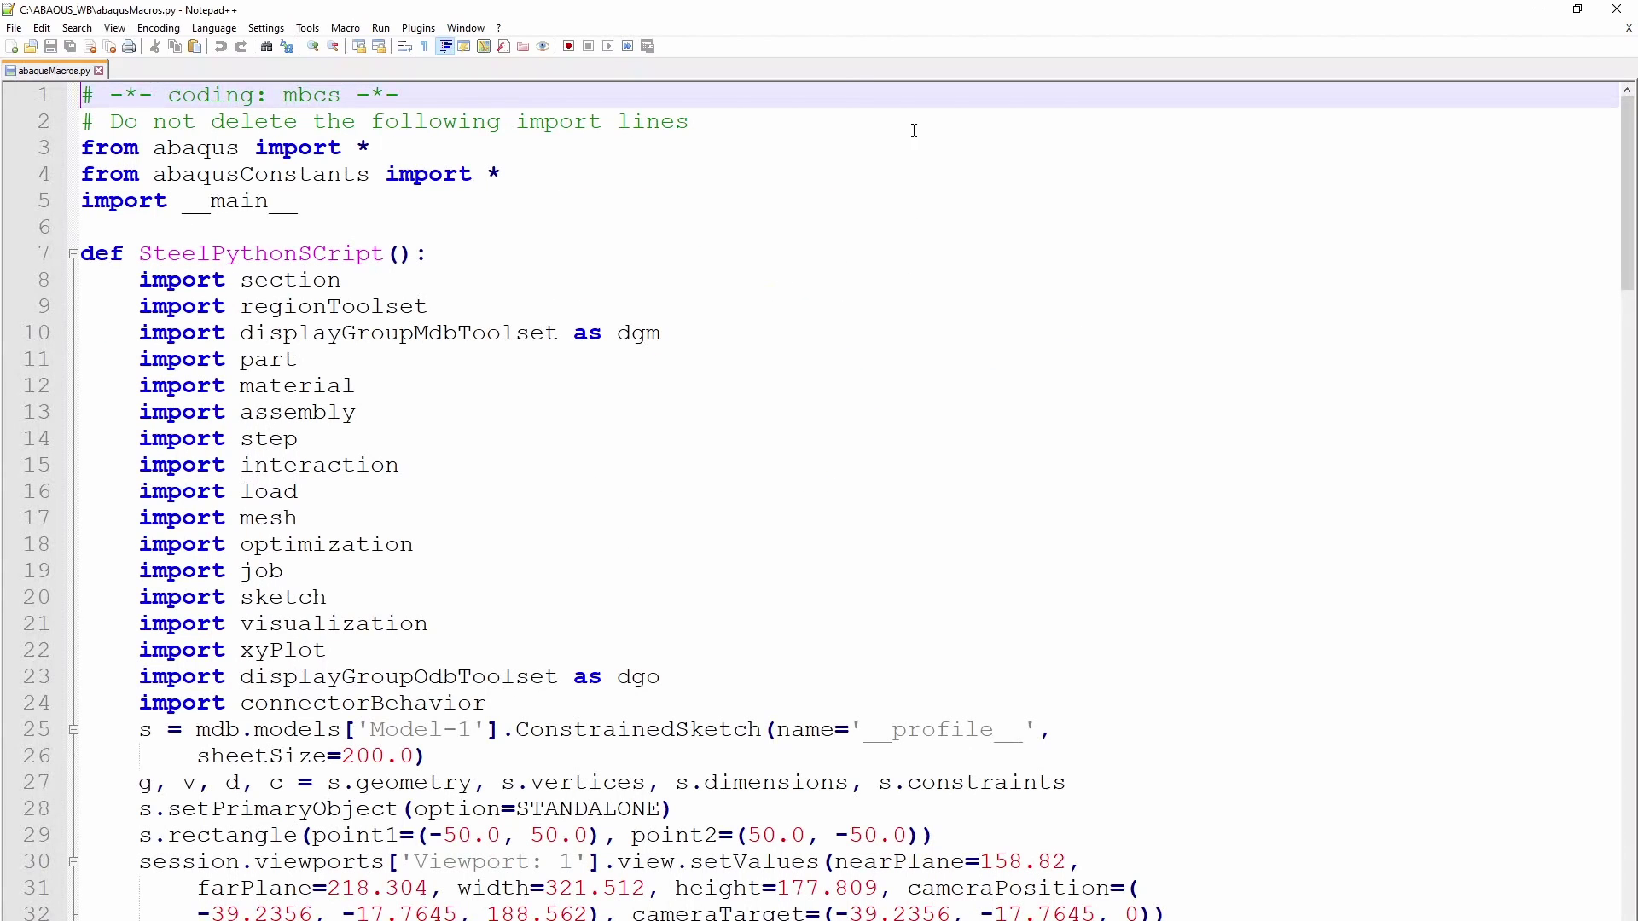
{"action": "scroll", "coordinate": [688, 404], "scroll_direction": "down", "scroll_amount": 20}
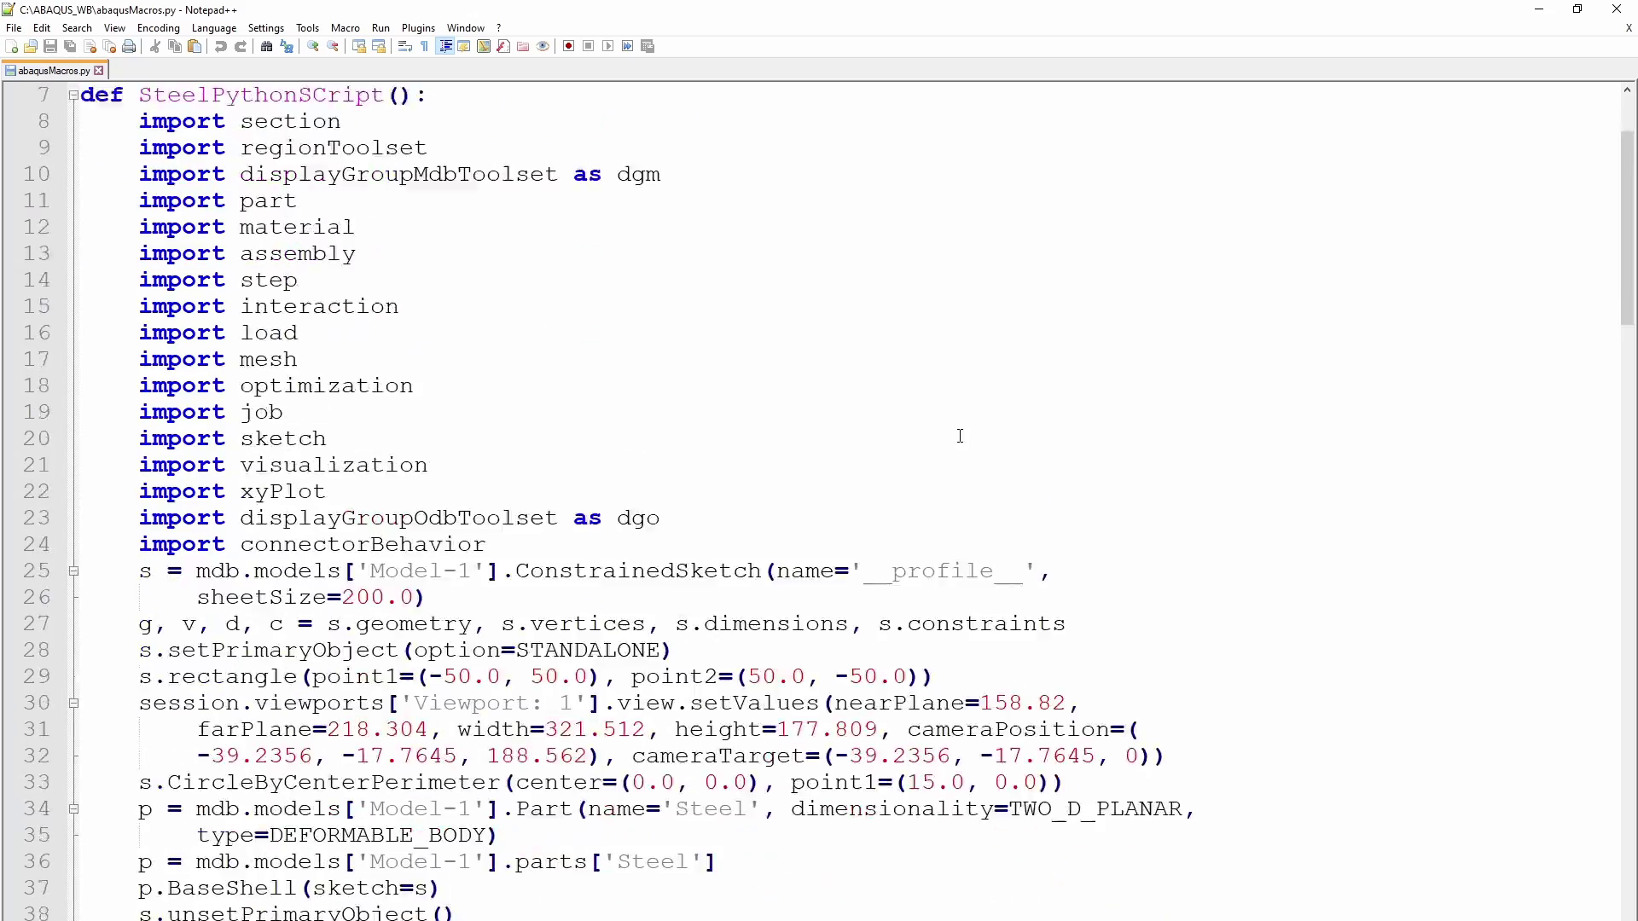
{"action": "scroll", "coordinate": [970, 452], "scroll_direction": "down", "scroll_amount": 11}
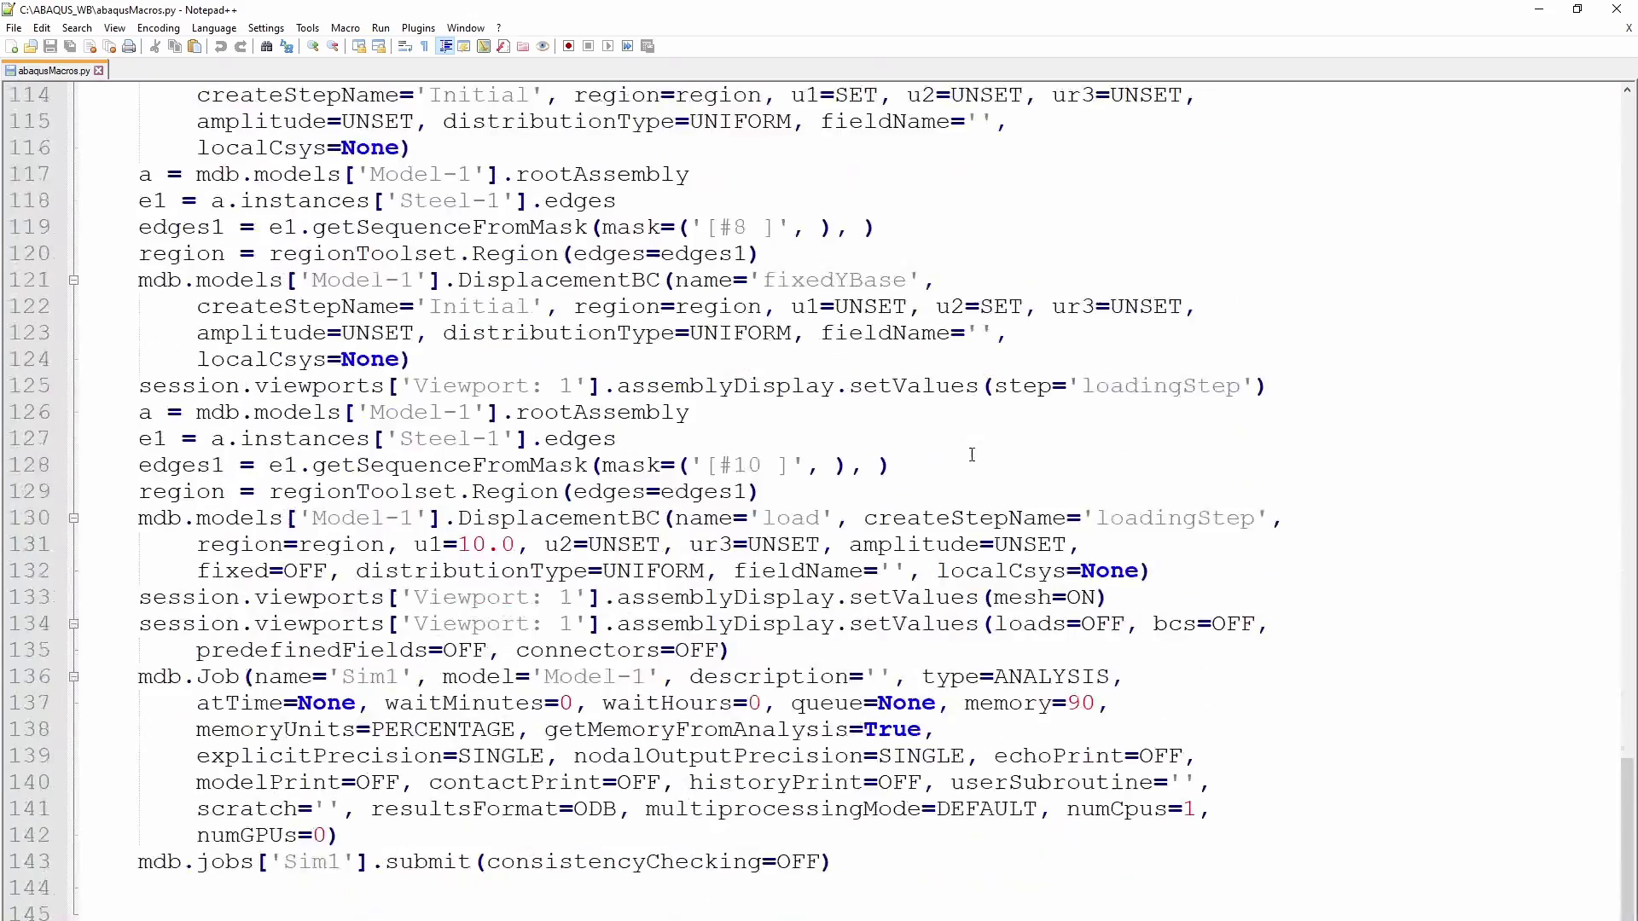
{"action": "scroll", "coordinate": [783, 341], "scroll_direction": "up", "scroll_amount": 13}
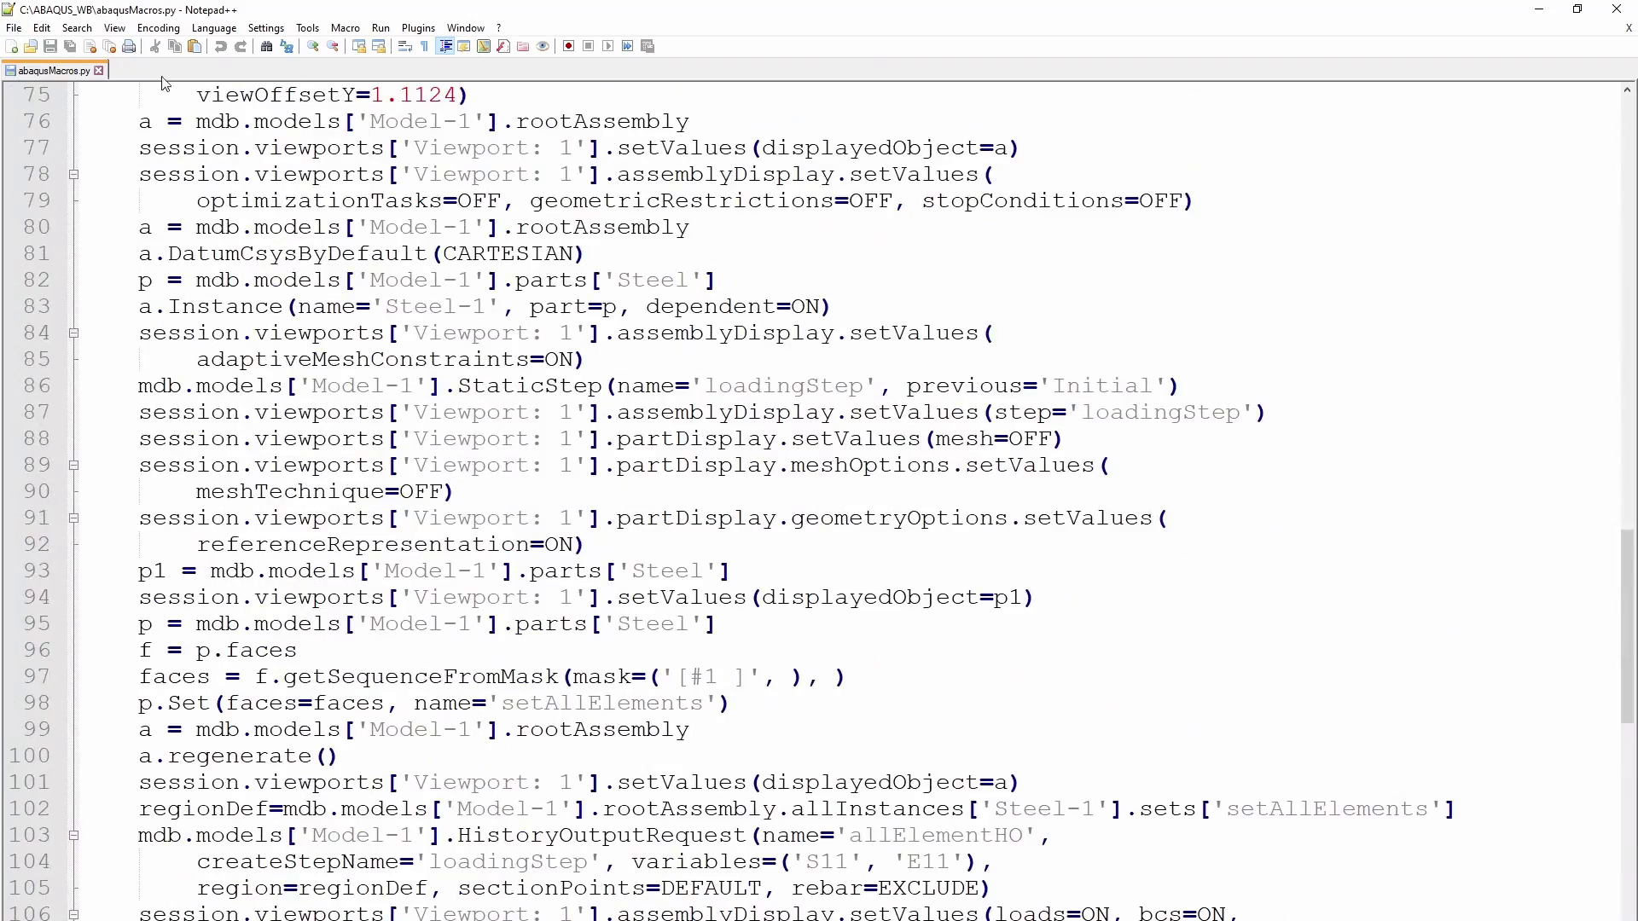
{"action": "left_click", "coordinate": [13, 29]}
{"action": "left_click", "coordinate": [1261, 297]}
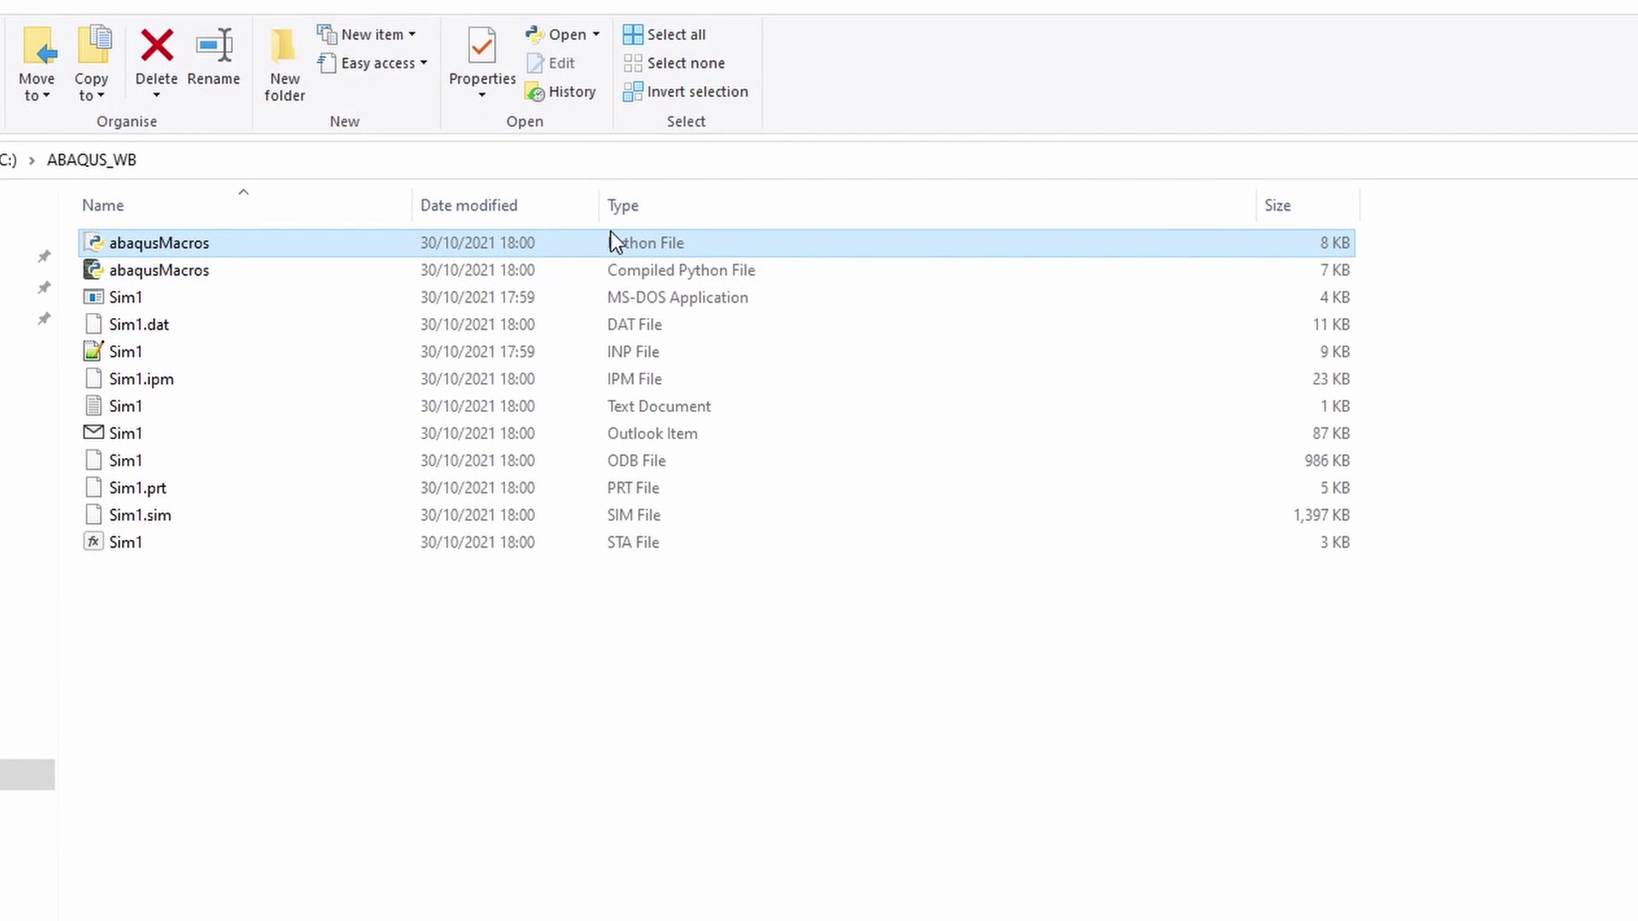
{"action": "right_click", "coordinate": [620, 241]}
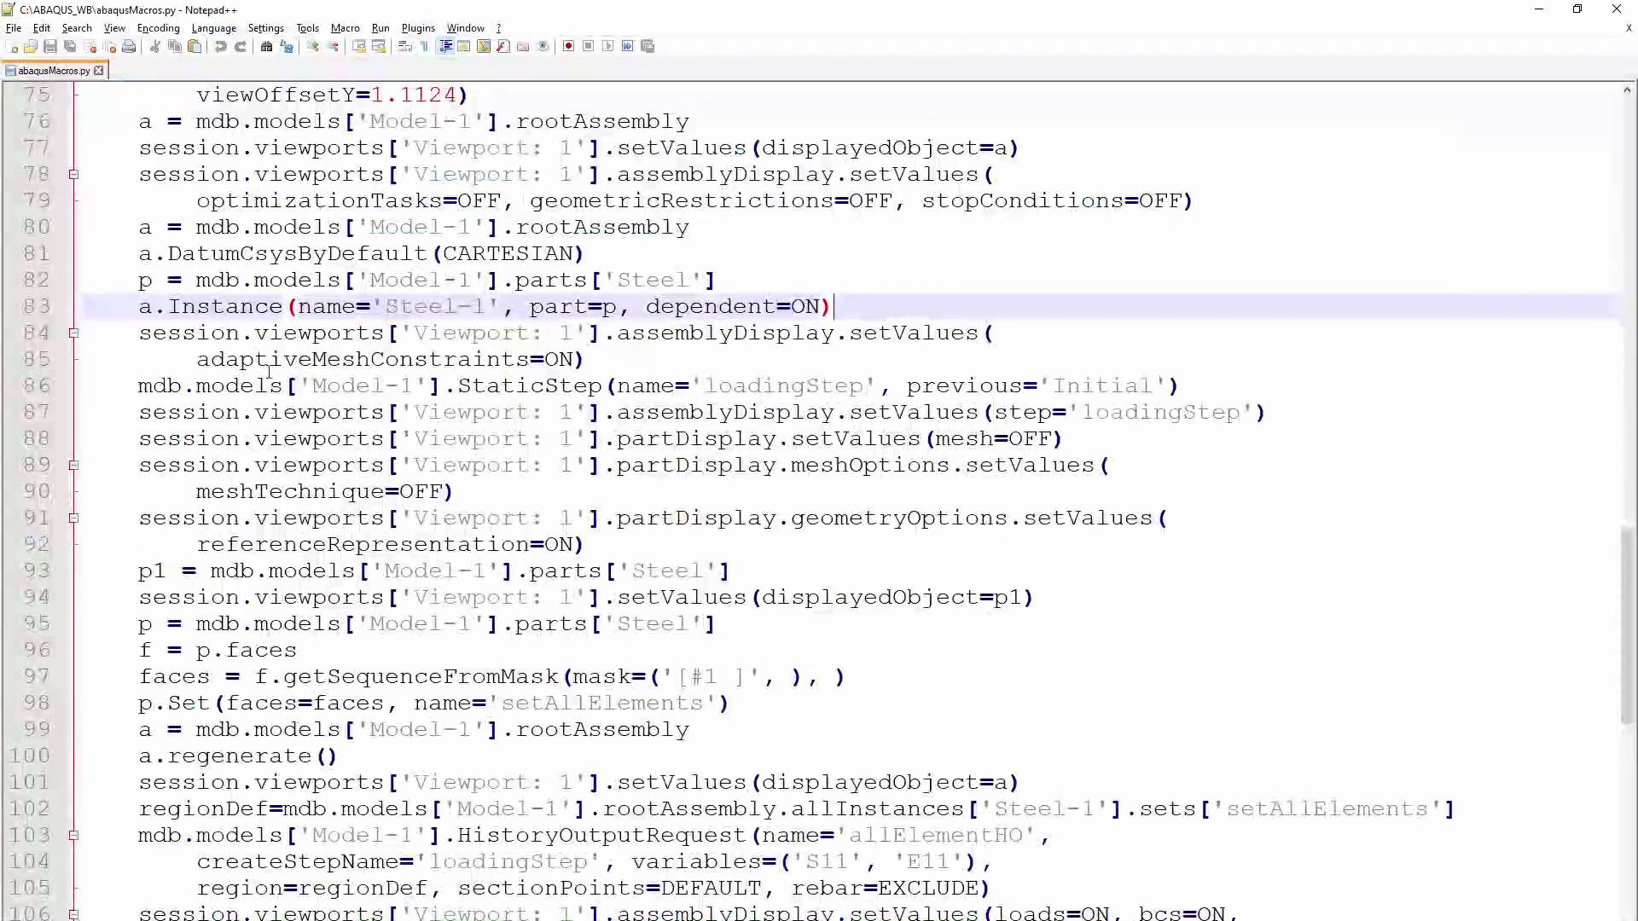
{"action": "scroll", "coordinate": [470, 352], "scroll_direction": "up", "scroll_amount": 9}
{"action": "scroll", "coordinate": [471, 352], "scroll_direction": "up", "scroll_amount": 15}
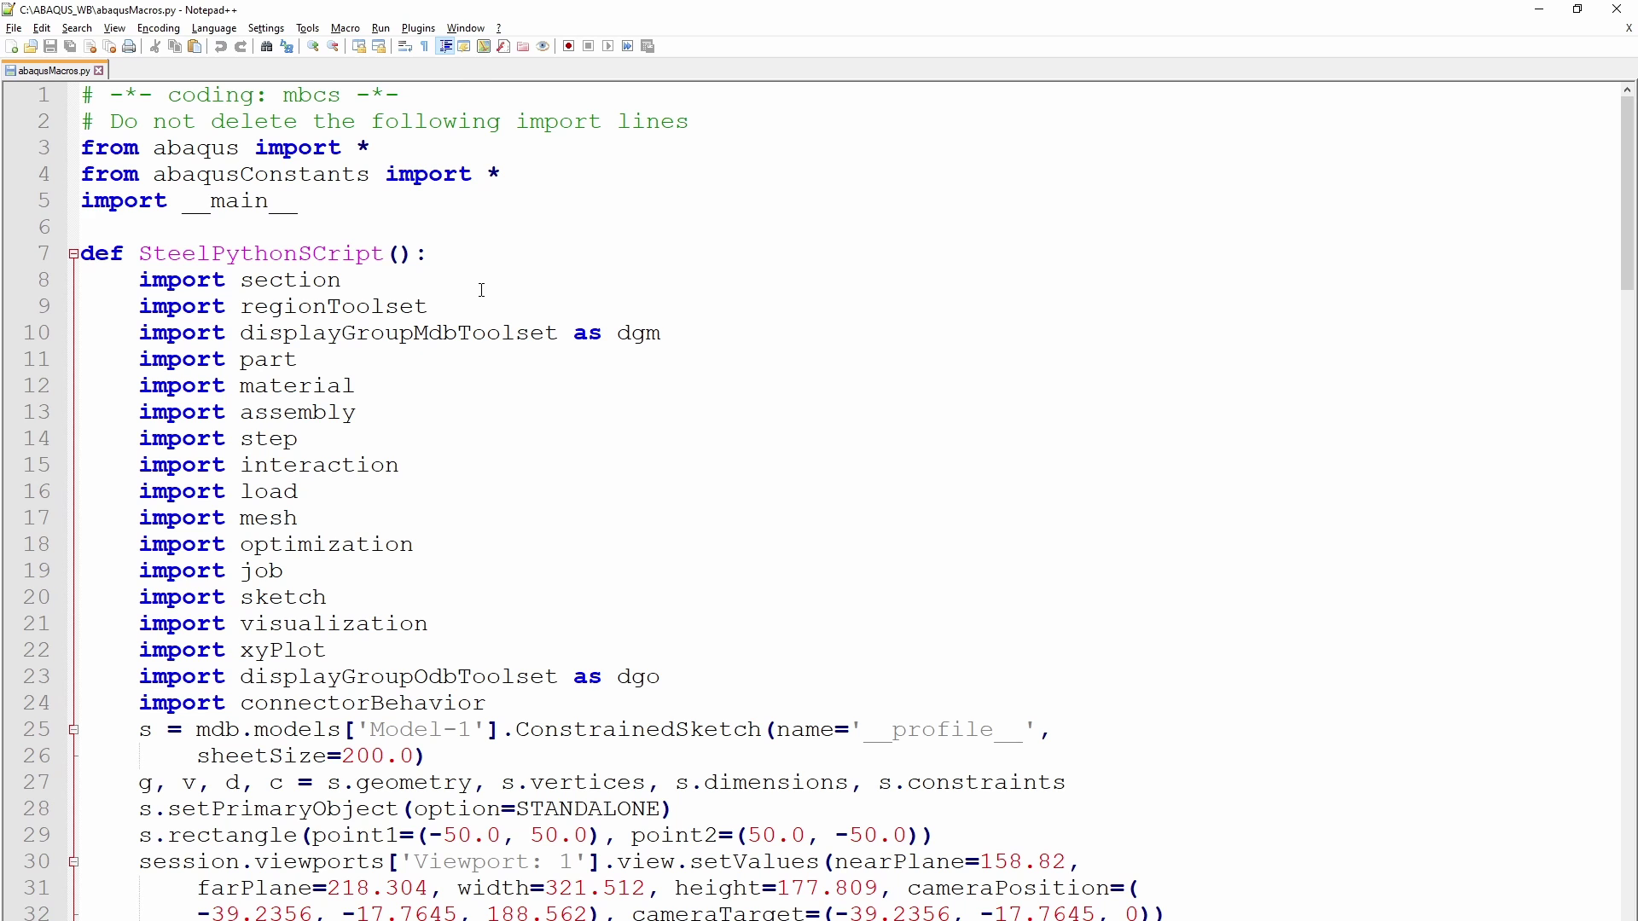
{"action": "left_click", "coordinate": [14, 28]}
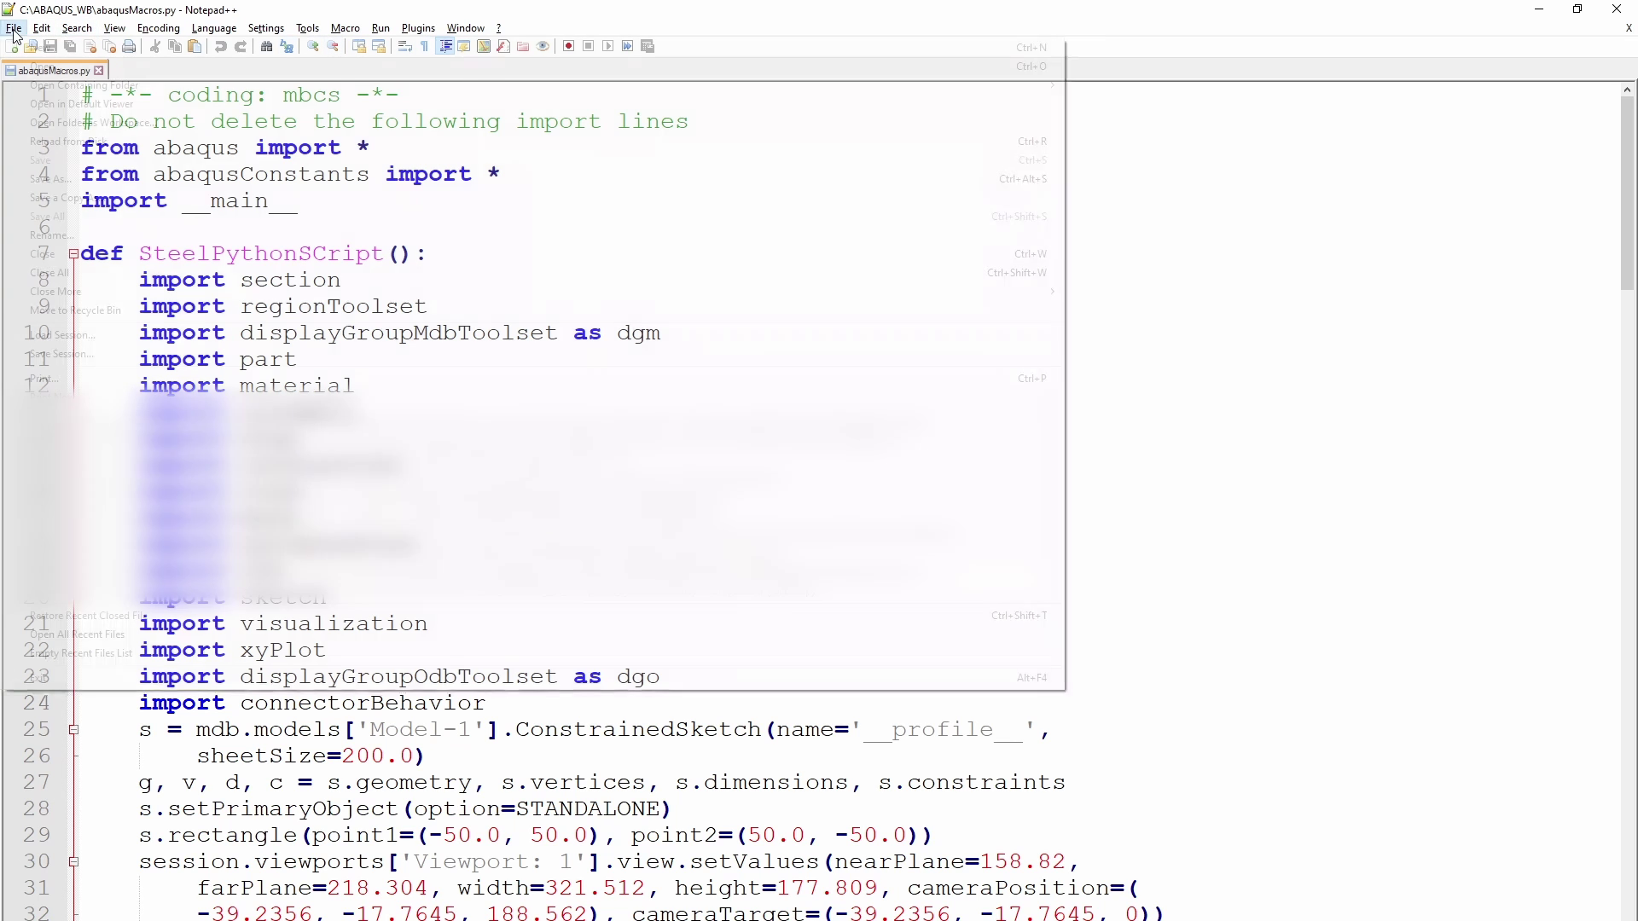
Save a copy of the macro script as SteelPythonScript in ABAQUS_WB.
{"action": "left_click", "coordinate": [91, 196]}
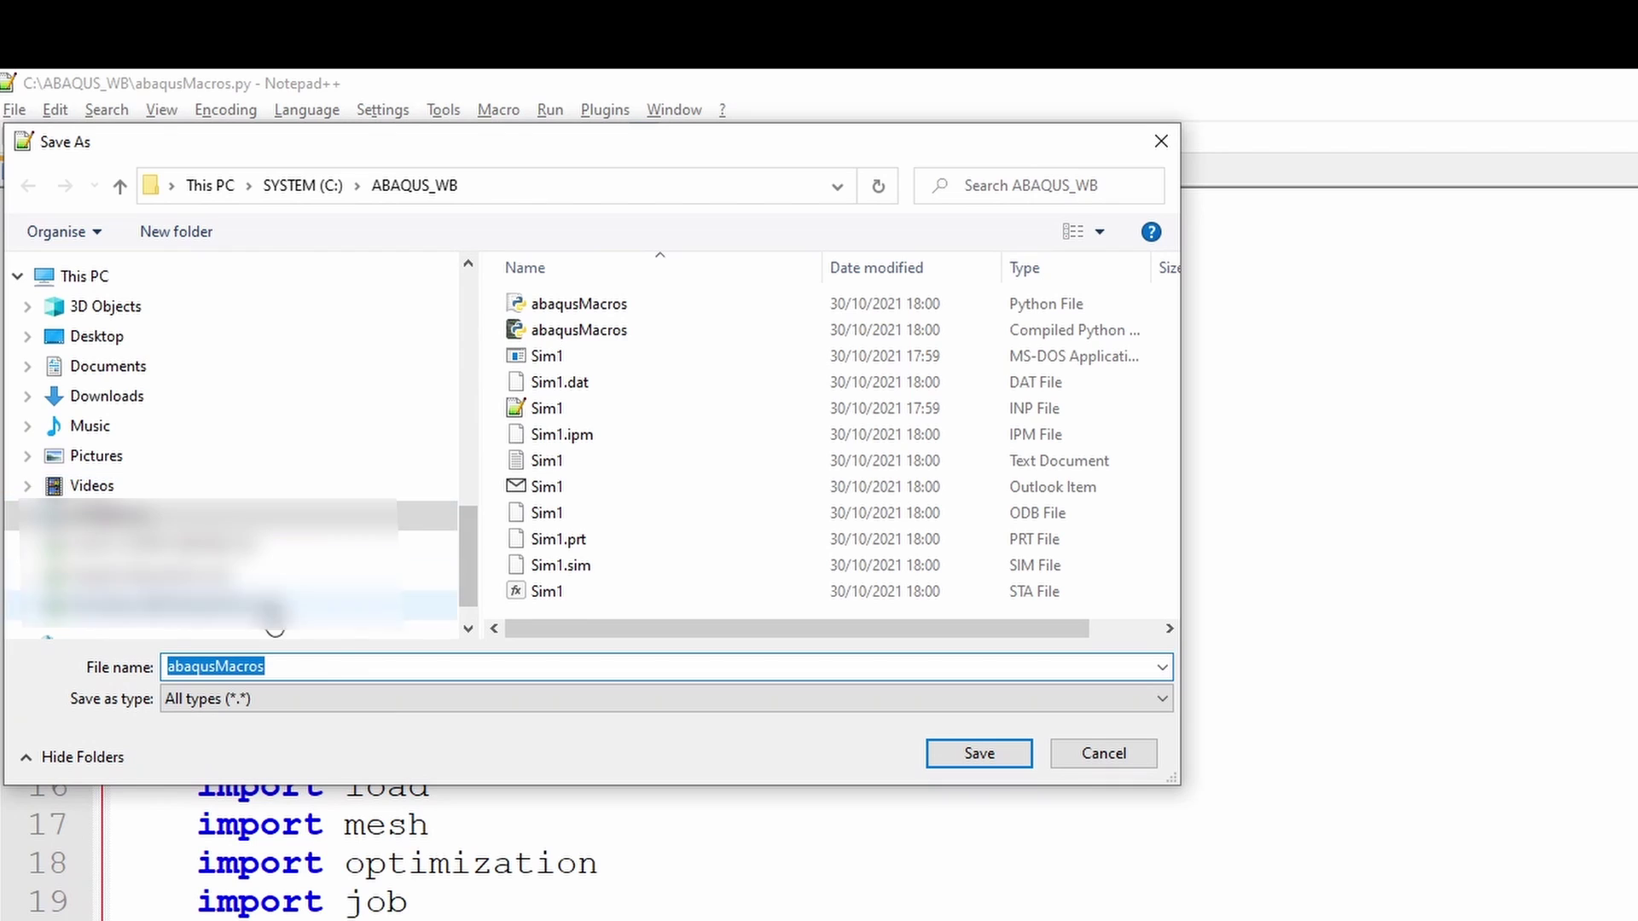
{"action": "type", "text": "Steel"}
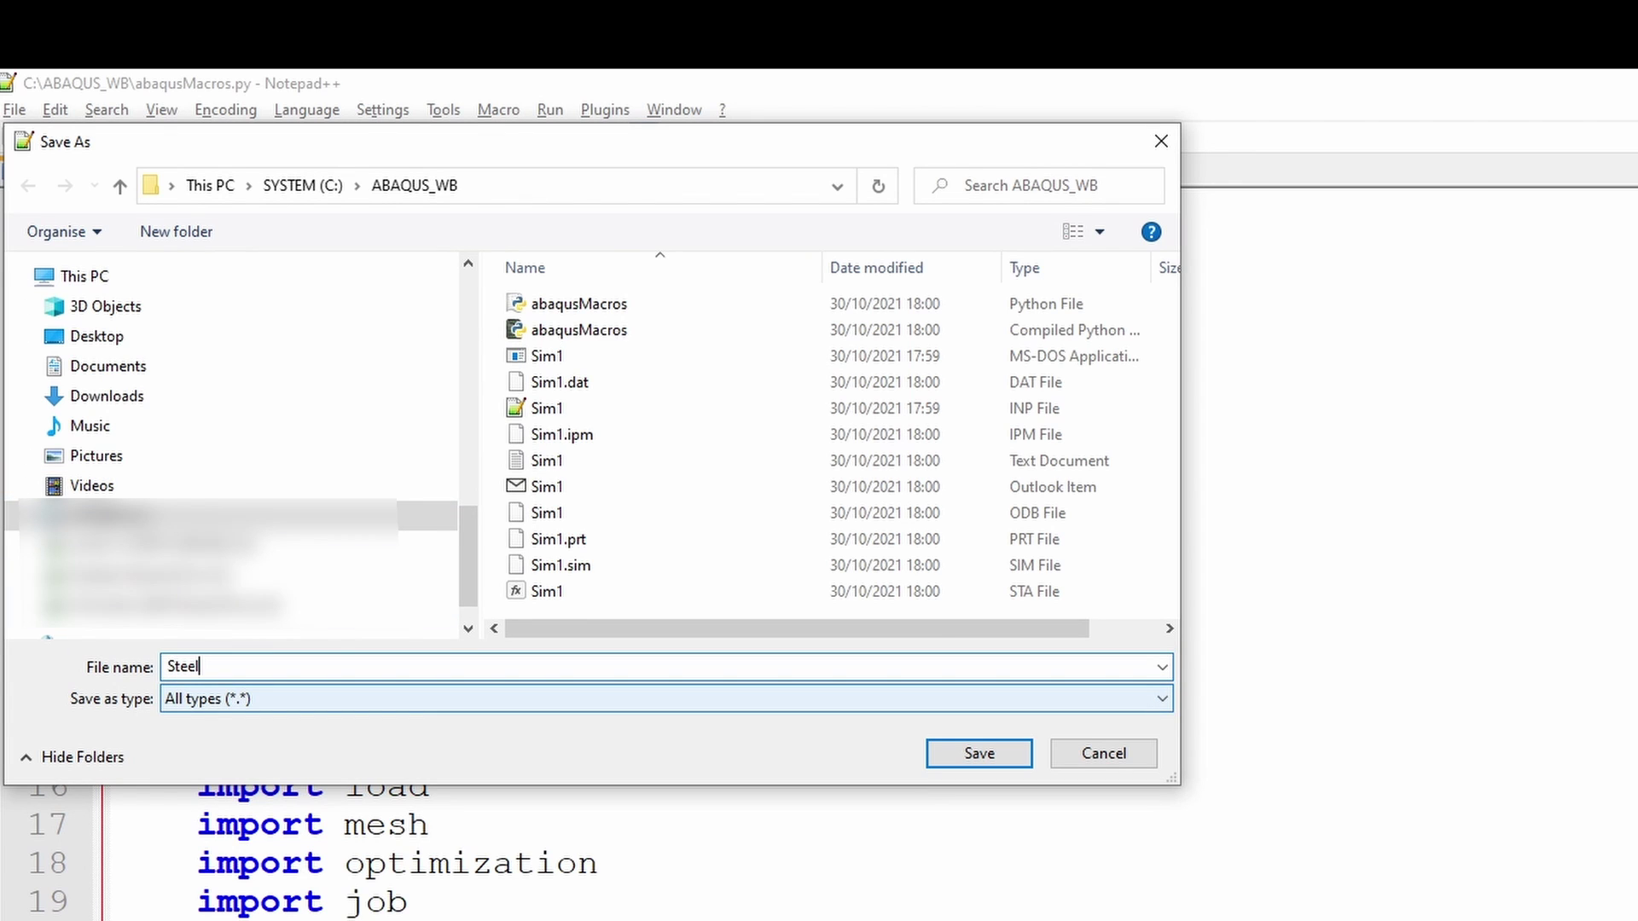
{"action": "type", "text": "PythonScriptFile.py"}
{"action": "key", "text": "Return"}
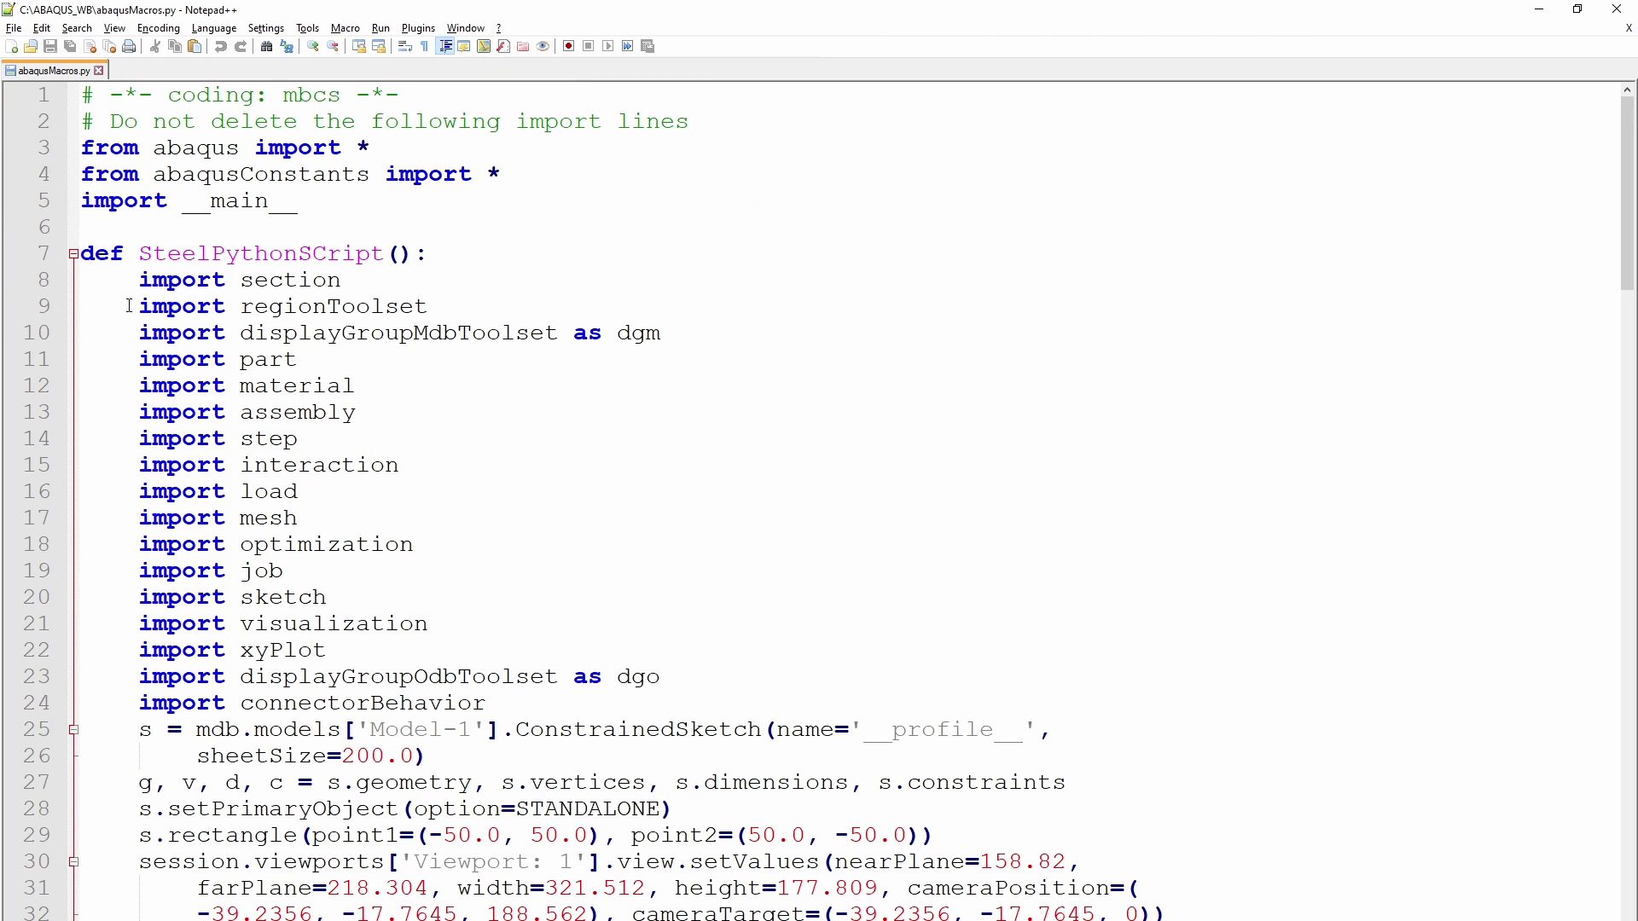
Cut the function body, delete the def SteelPythonSCript() line, and paste the body after the imports.
{"action": "left_click", "coordinate": [73, 255]}
{"action": "left_click", "coordinate": [70, 256]}
{"action": "left_click_drag", "start_coordinate": [84, 278], "coordinate": [110, 891]}
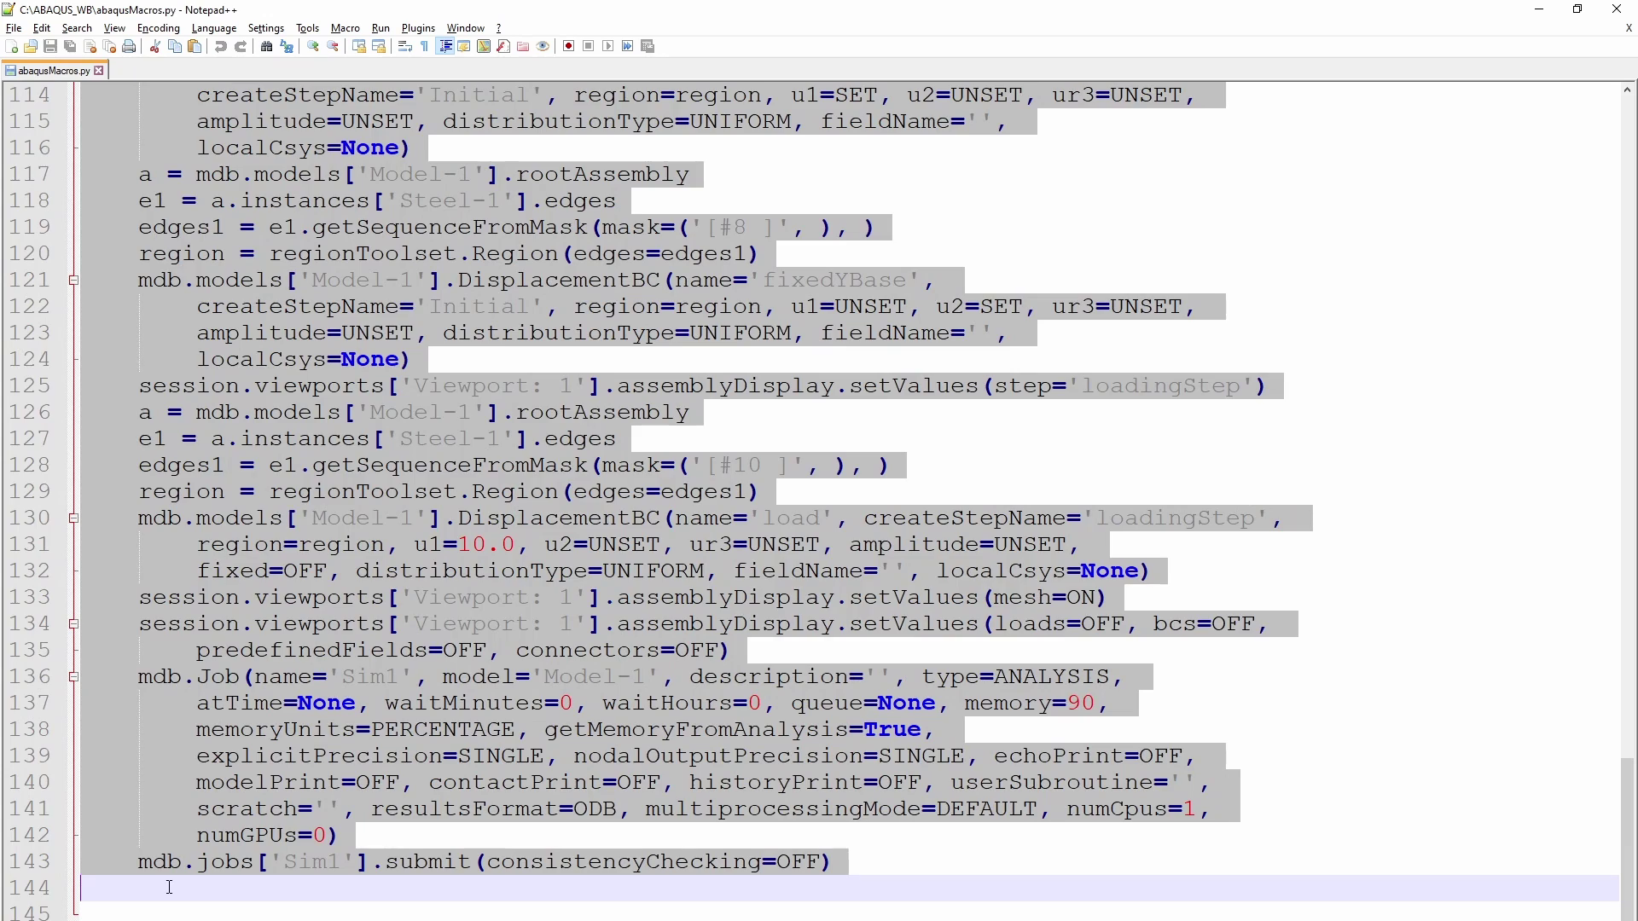
{"action": "key", "text": "ctrl+x"}
{"action": "left_click_drag", "start_coordinate": [85, 237], "coordinate": [88, 468]}
{"action": "key", "text": "Delete"}
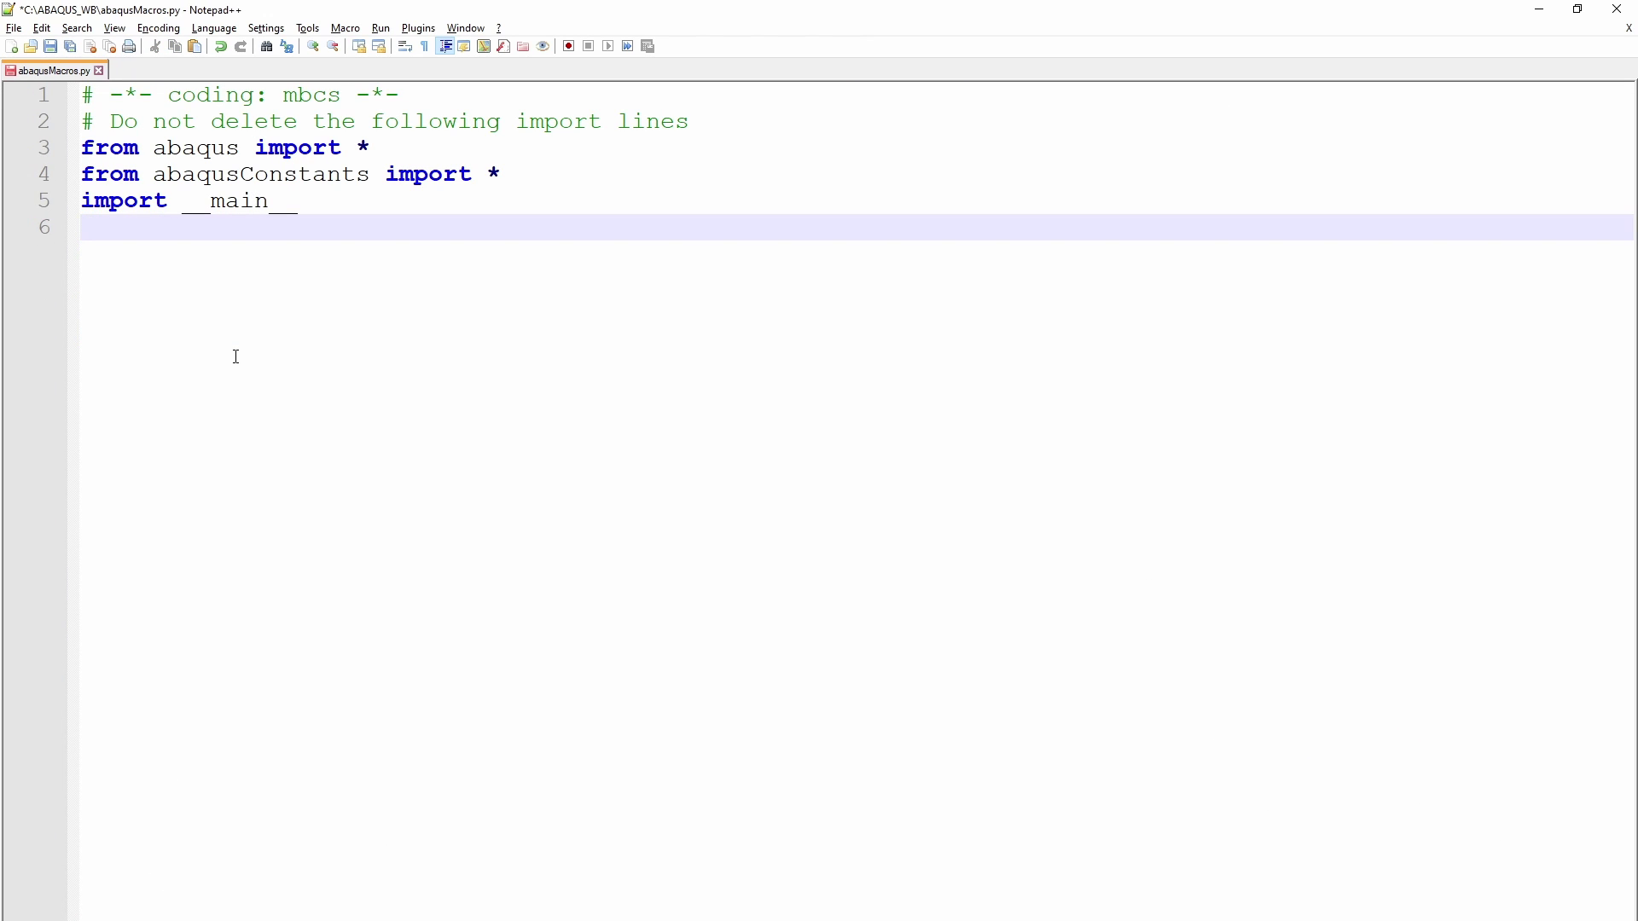
{"action": "key", "text": "ctrl+v"}
{"action": "scroll", "coordinate": [165, 239], "scroll_direction": "up", "scroll_amount": 15}
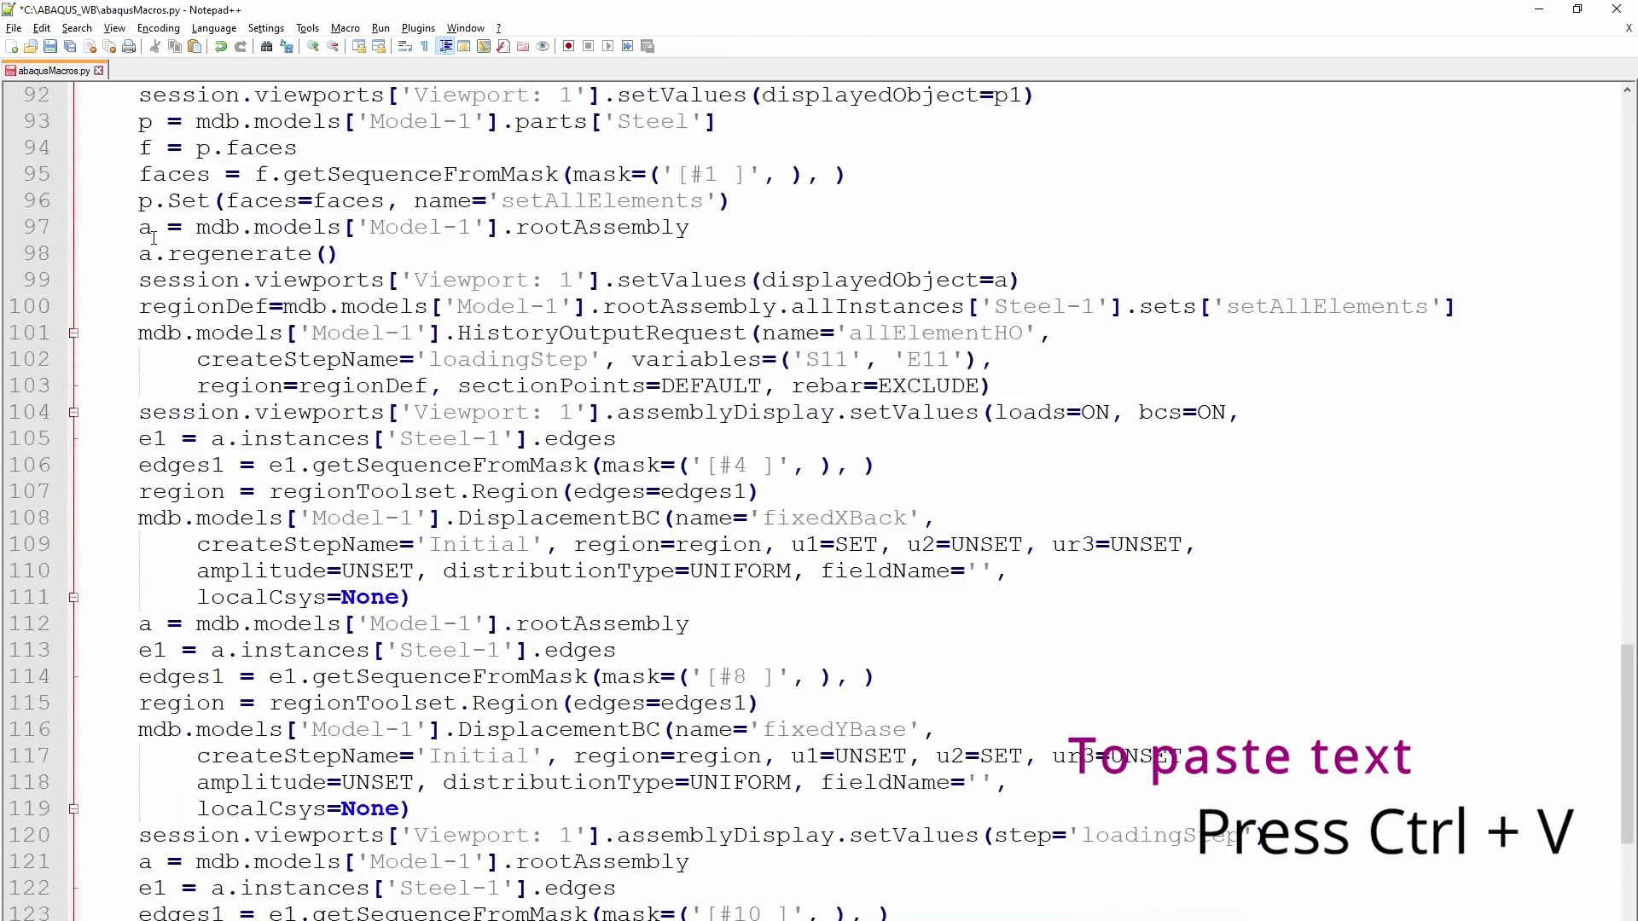
{"action": "scroll", "coordinate": [587, 271], "scroll_direction": "up", "scroll_amount": 19}
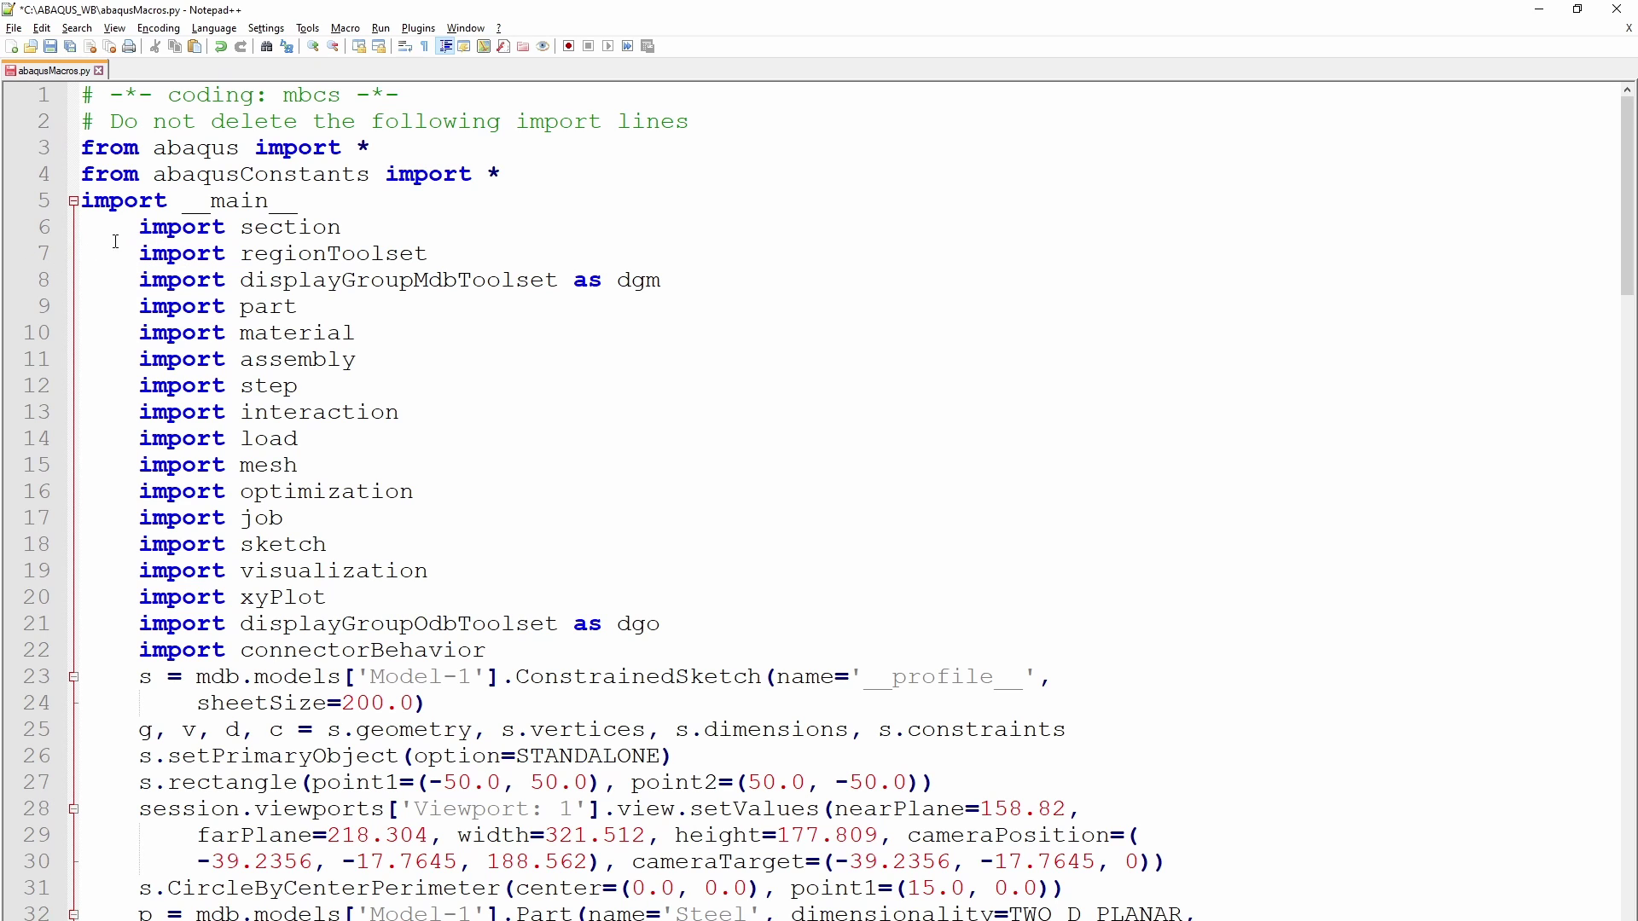
Delete the leading indentation from all recorded command lines with a column selection.
{"action": "left_click", "coordinate": [88, 229]}
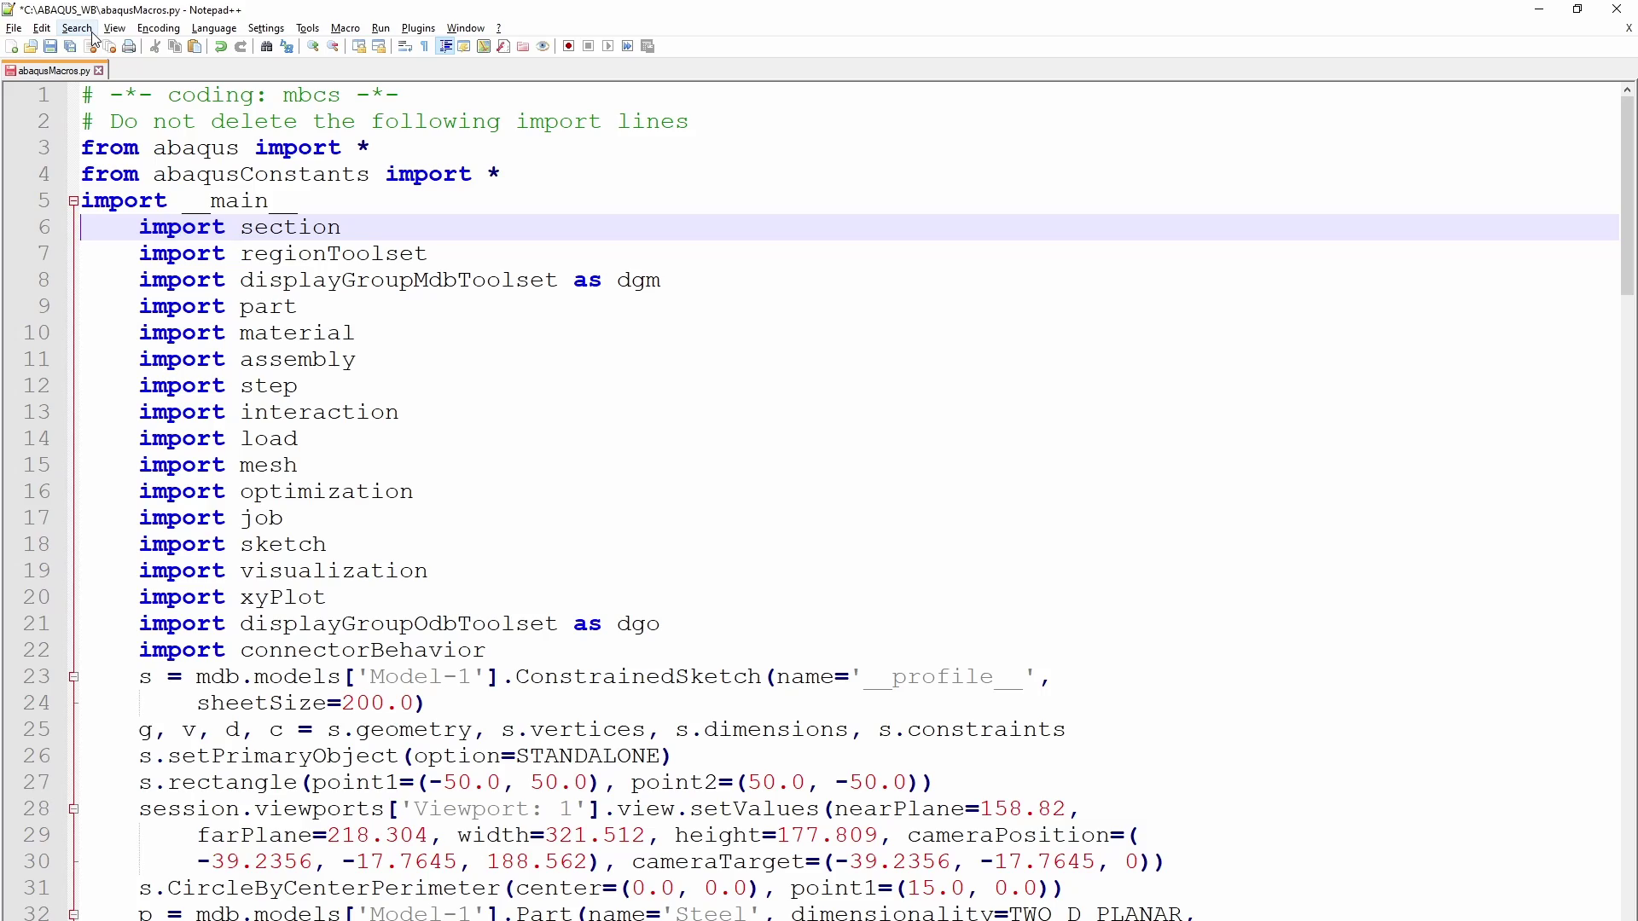
{"action": "left_click_drag", "start_coordinate": [83, 226], "coordinate": [90, 349], "text": "alt"}
{"action": "left_click_drag", "start_coordinate": [85, 518], "coordinate": [138, 917], "text": "alt"}
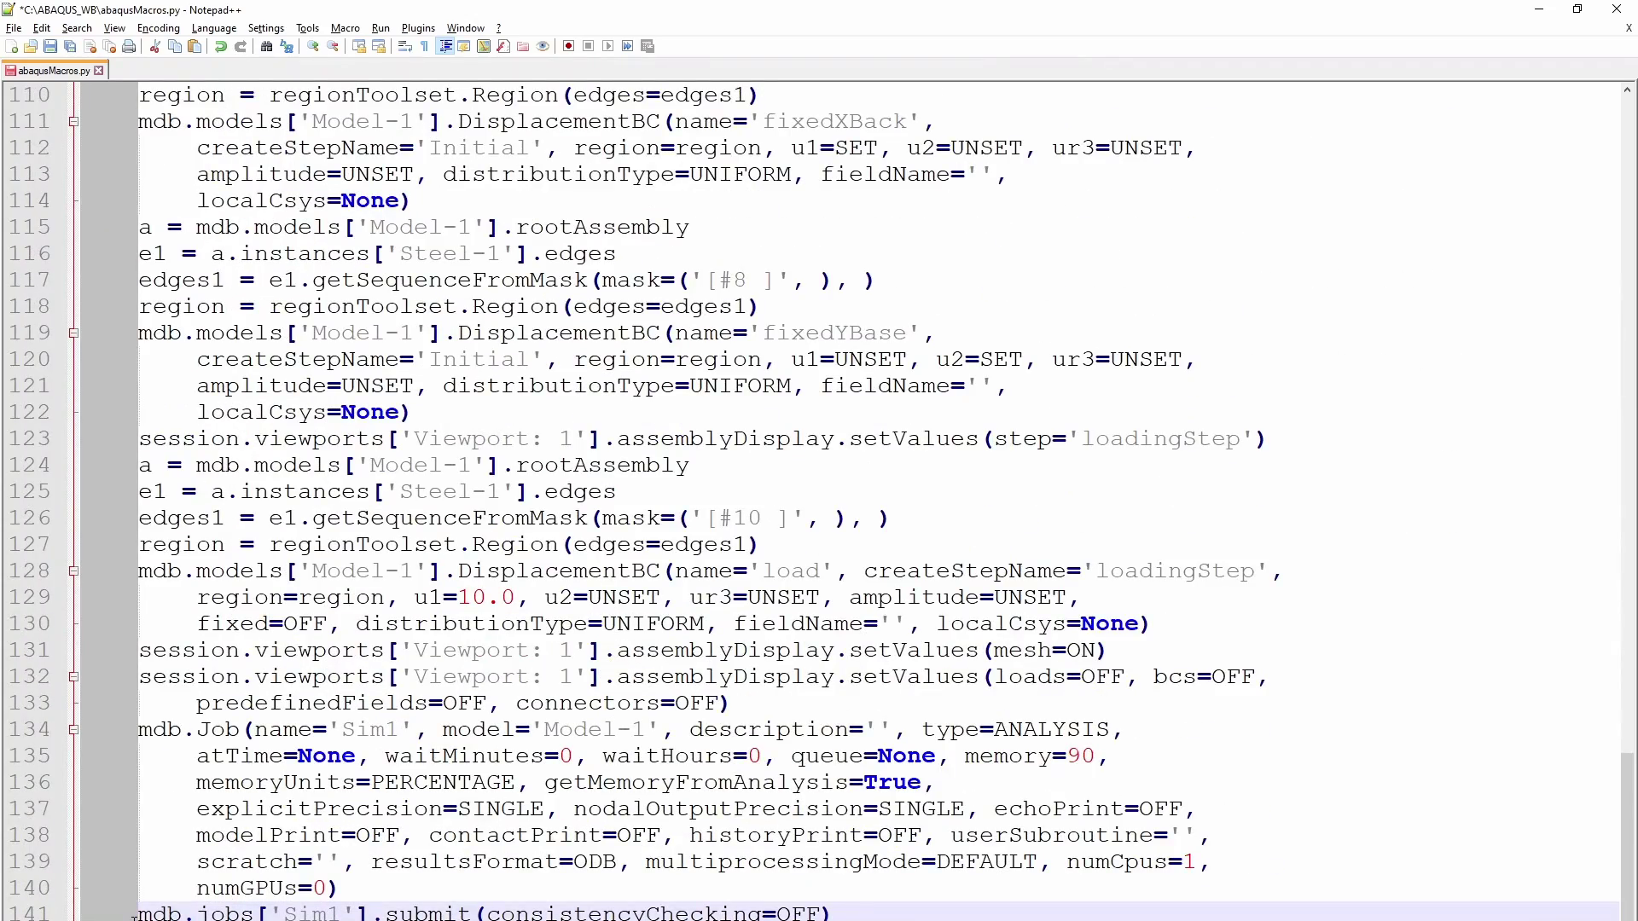
{"action": "left_click_drag", "start_coordinate": [156, 731], "coordinate": [139, 227], "text": "alt"}
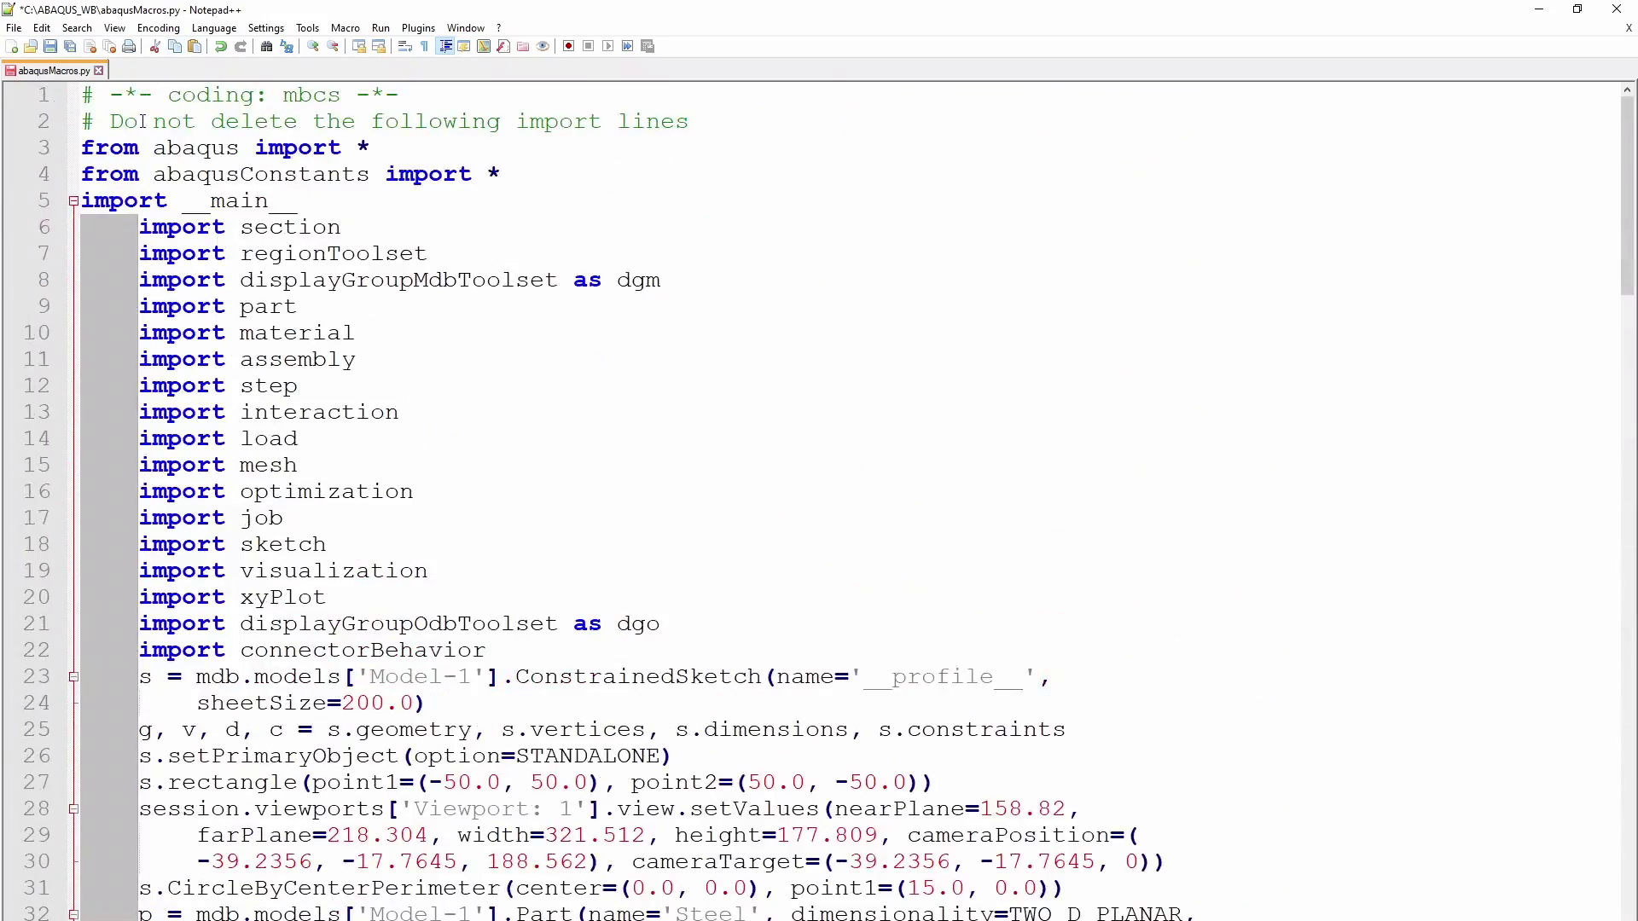
{"action": "key", "text": "Delete"}
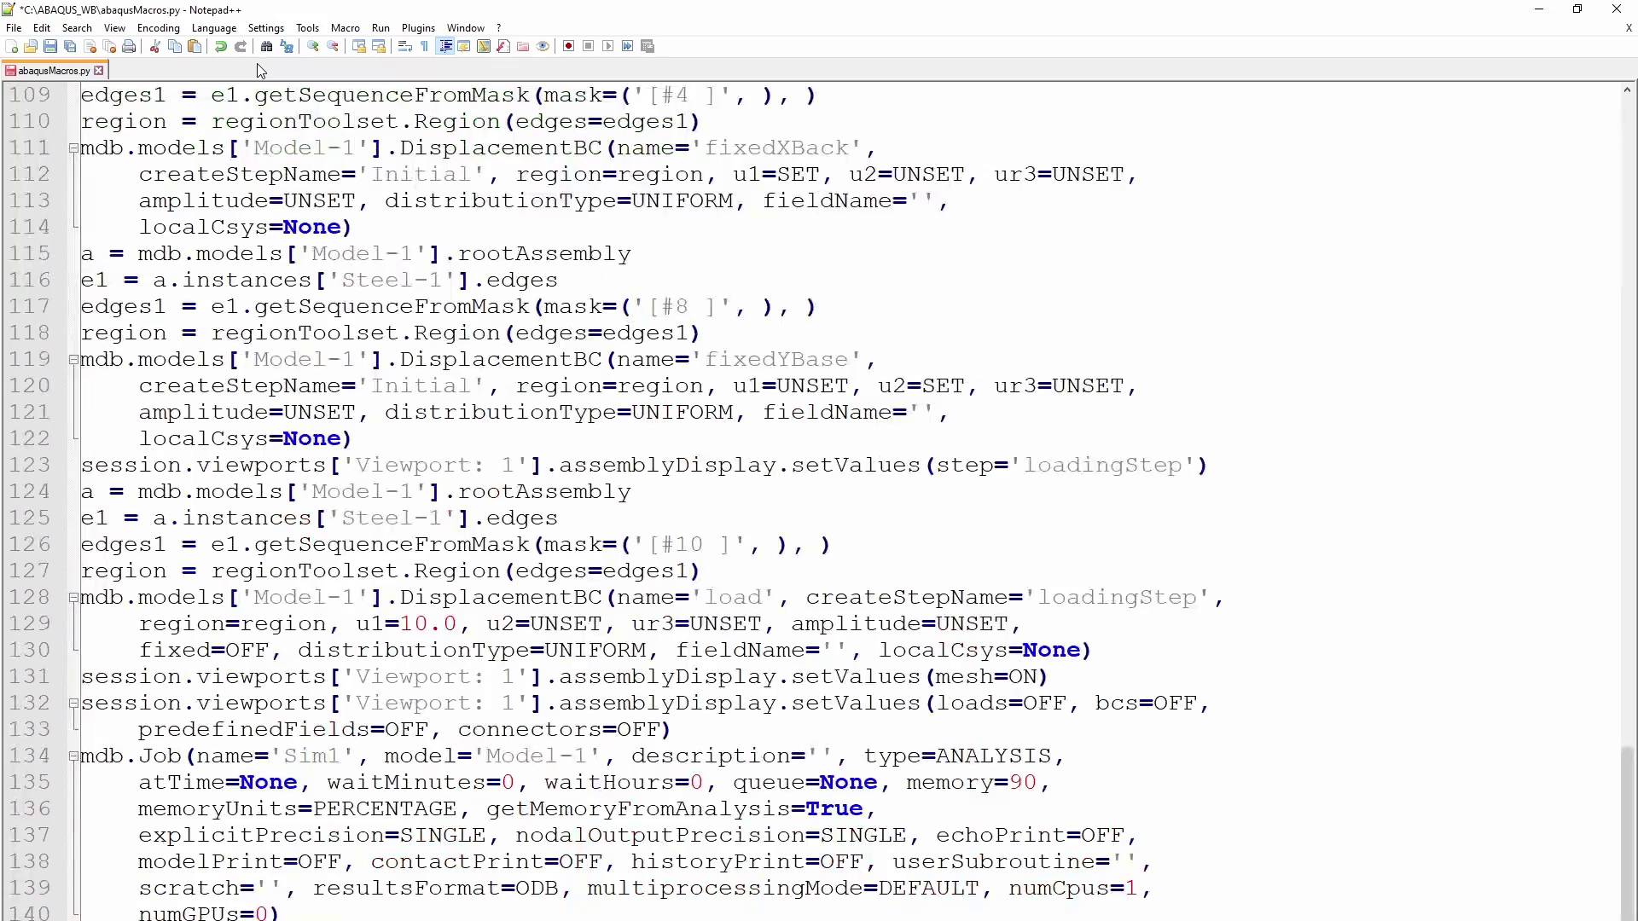
{"action": "scroll", "coordinate": [419, 135], "scroll_direction": "up", "scroll_amount": 1}
{"action": "scroll", "coordinate": [419, 135], "scroll_direction": "up", "scroll_amount": 20}
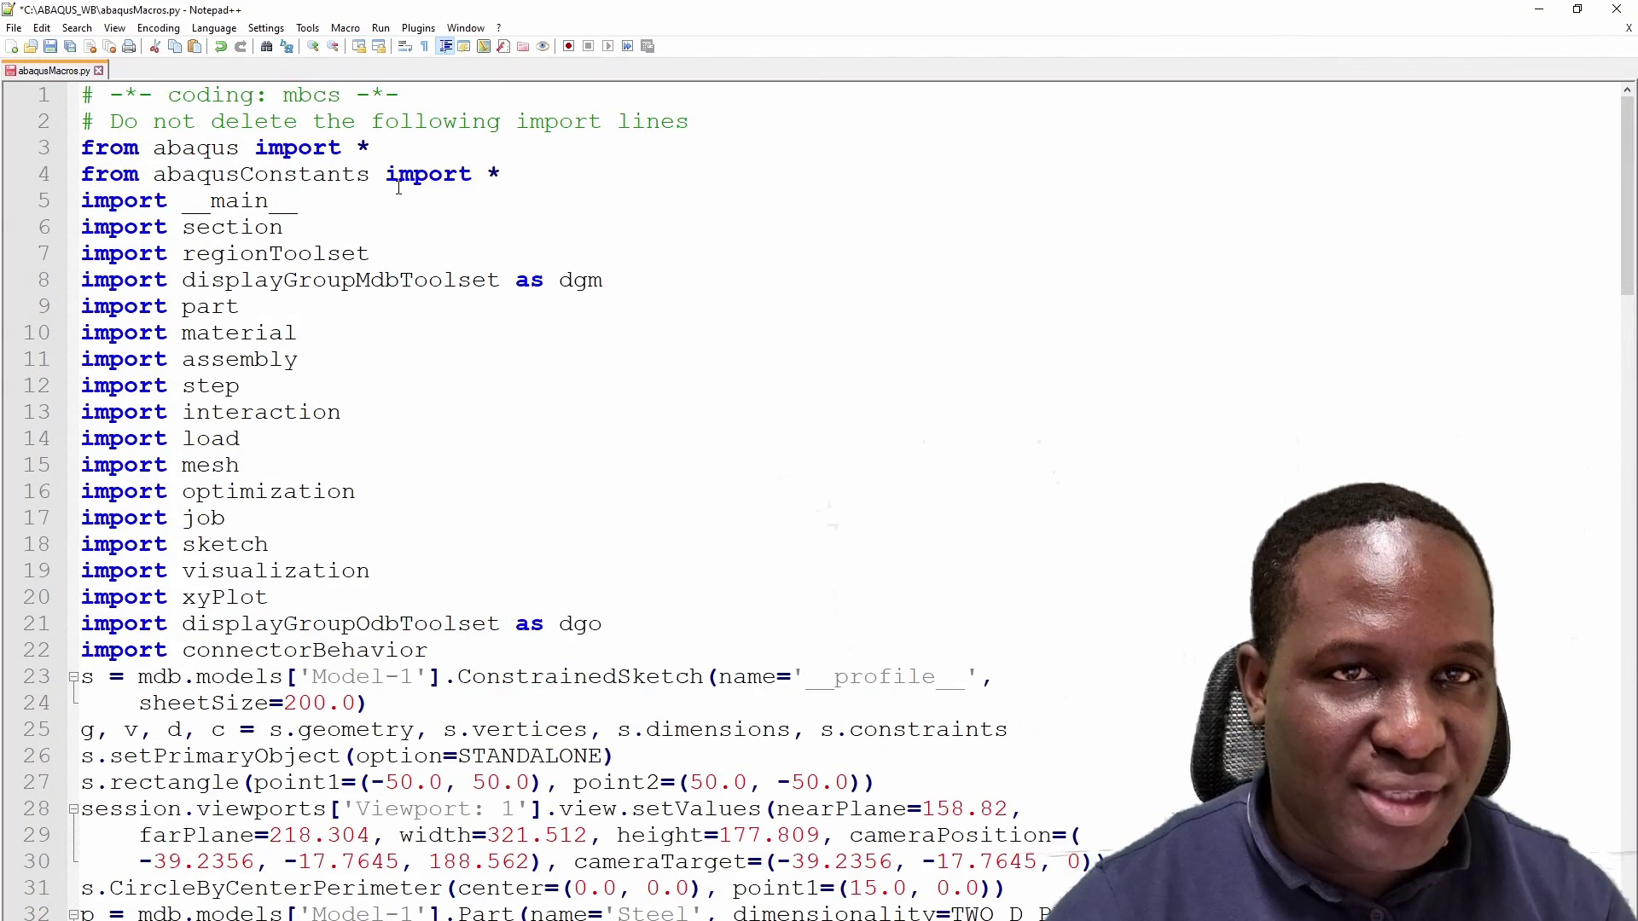
{"action": "key", "text": "ctrl+s"}
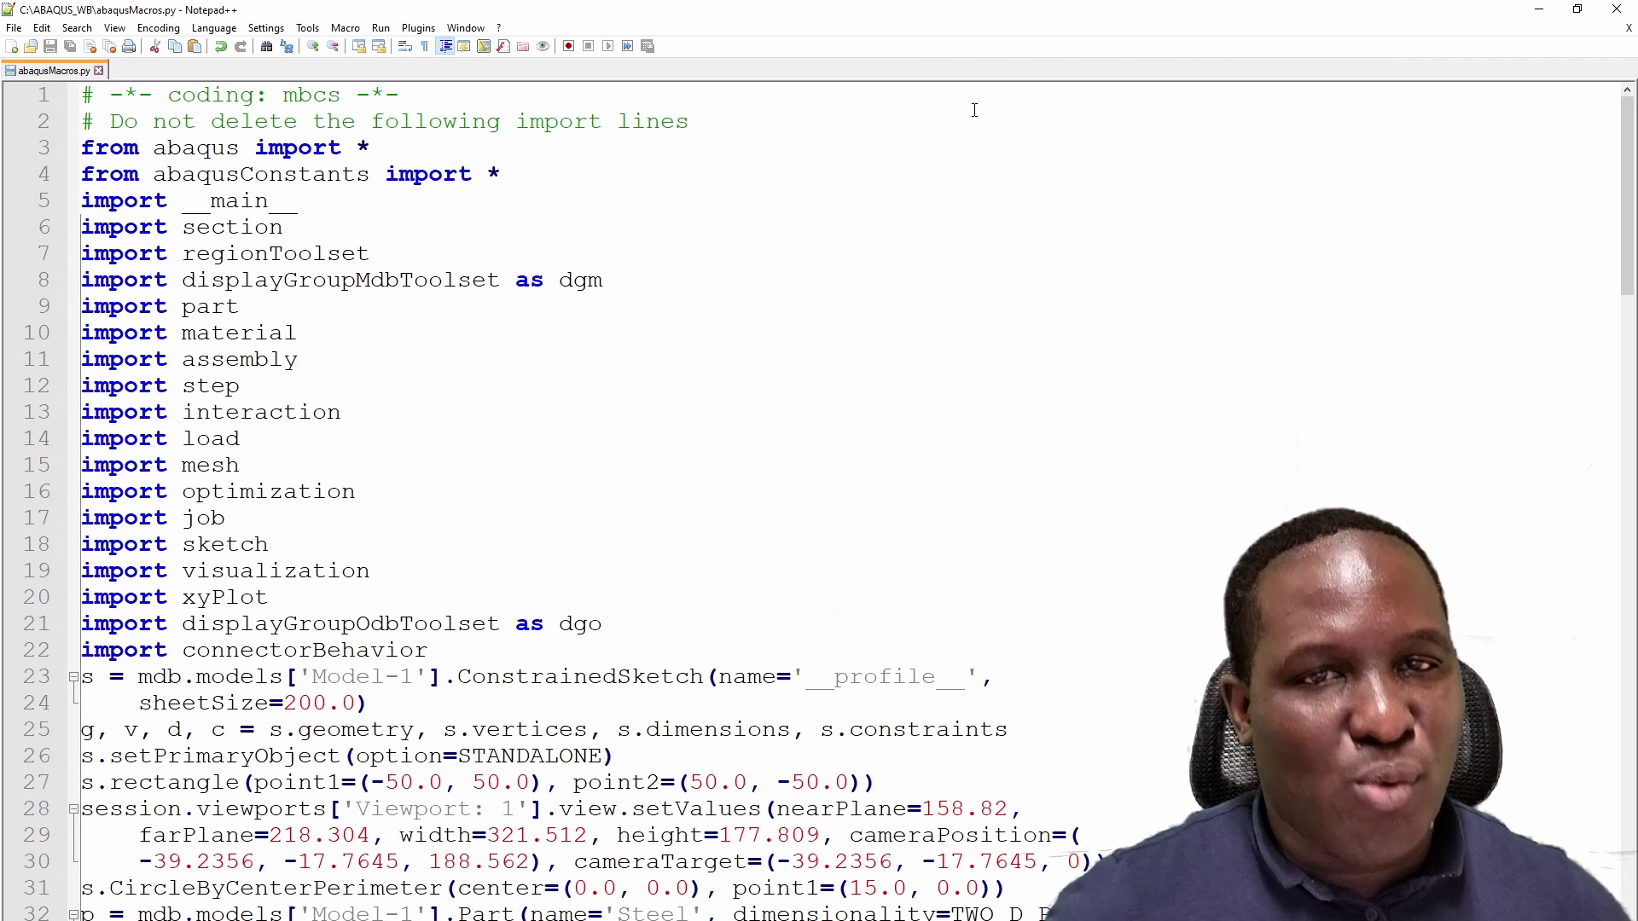
{"action": "scroll", "coordinate": [921, 452], "scroll_direction": "down", "scroll_amount": 3}
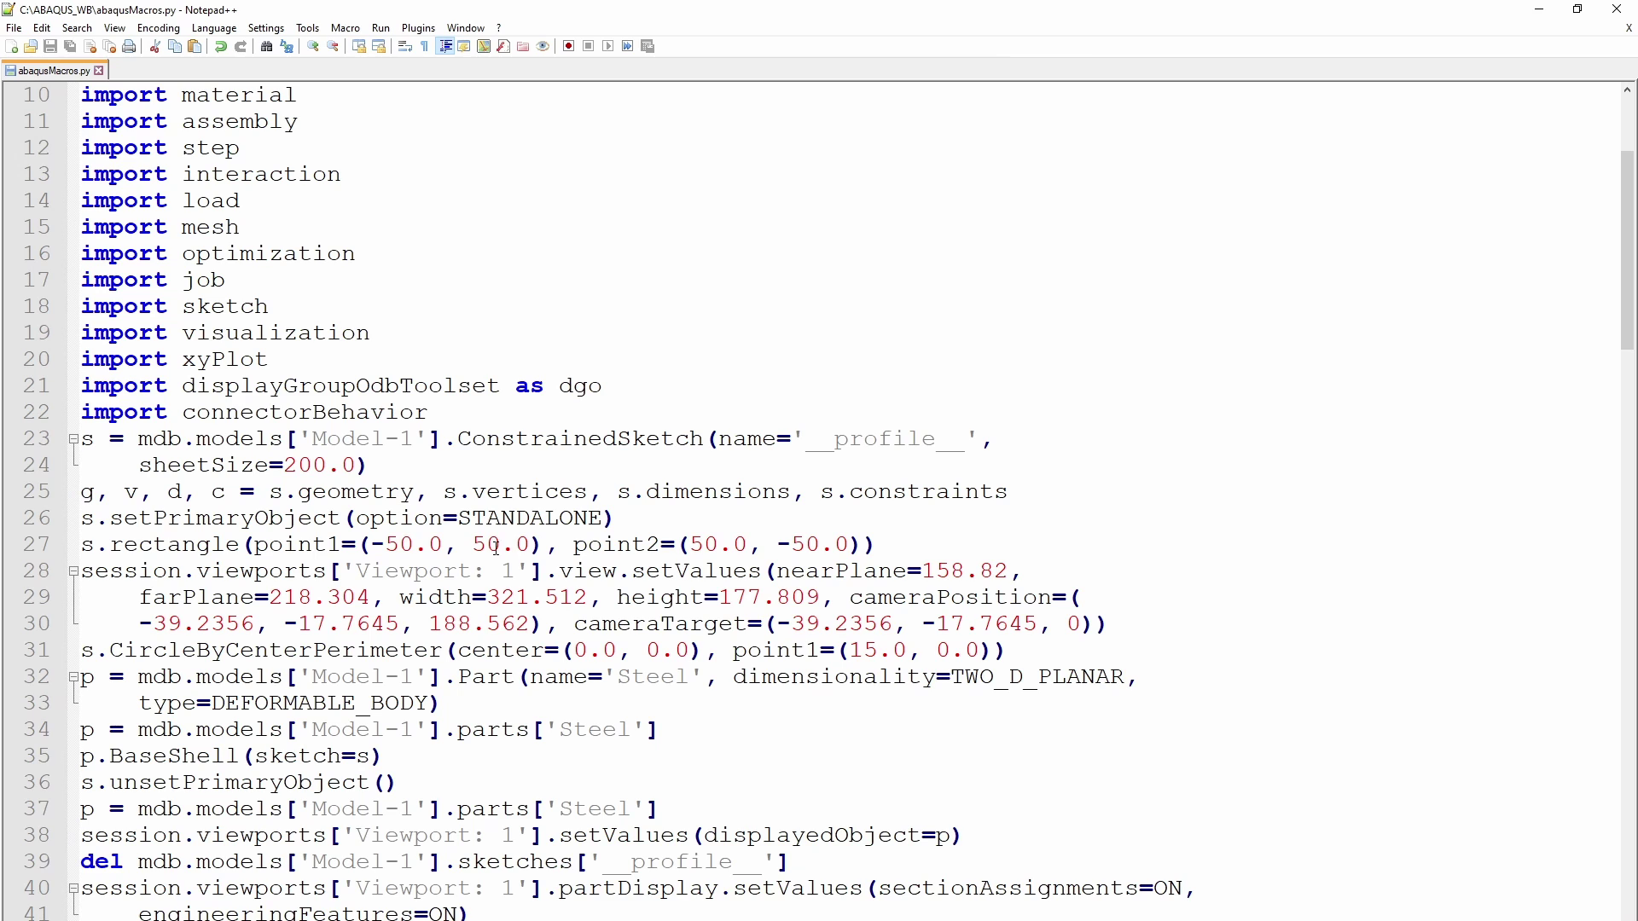
Change the rectangle's corner coordinates from 50.0 to 80.0 on line 27.
{"action": "left_click", "coordinate": [394, 541]}
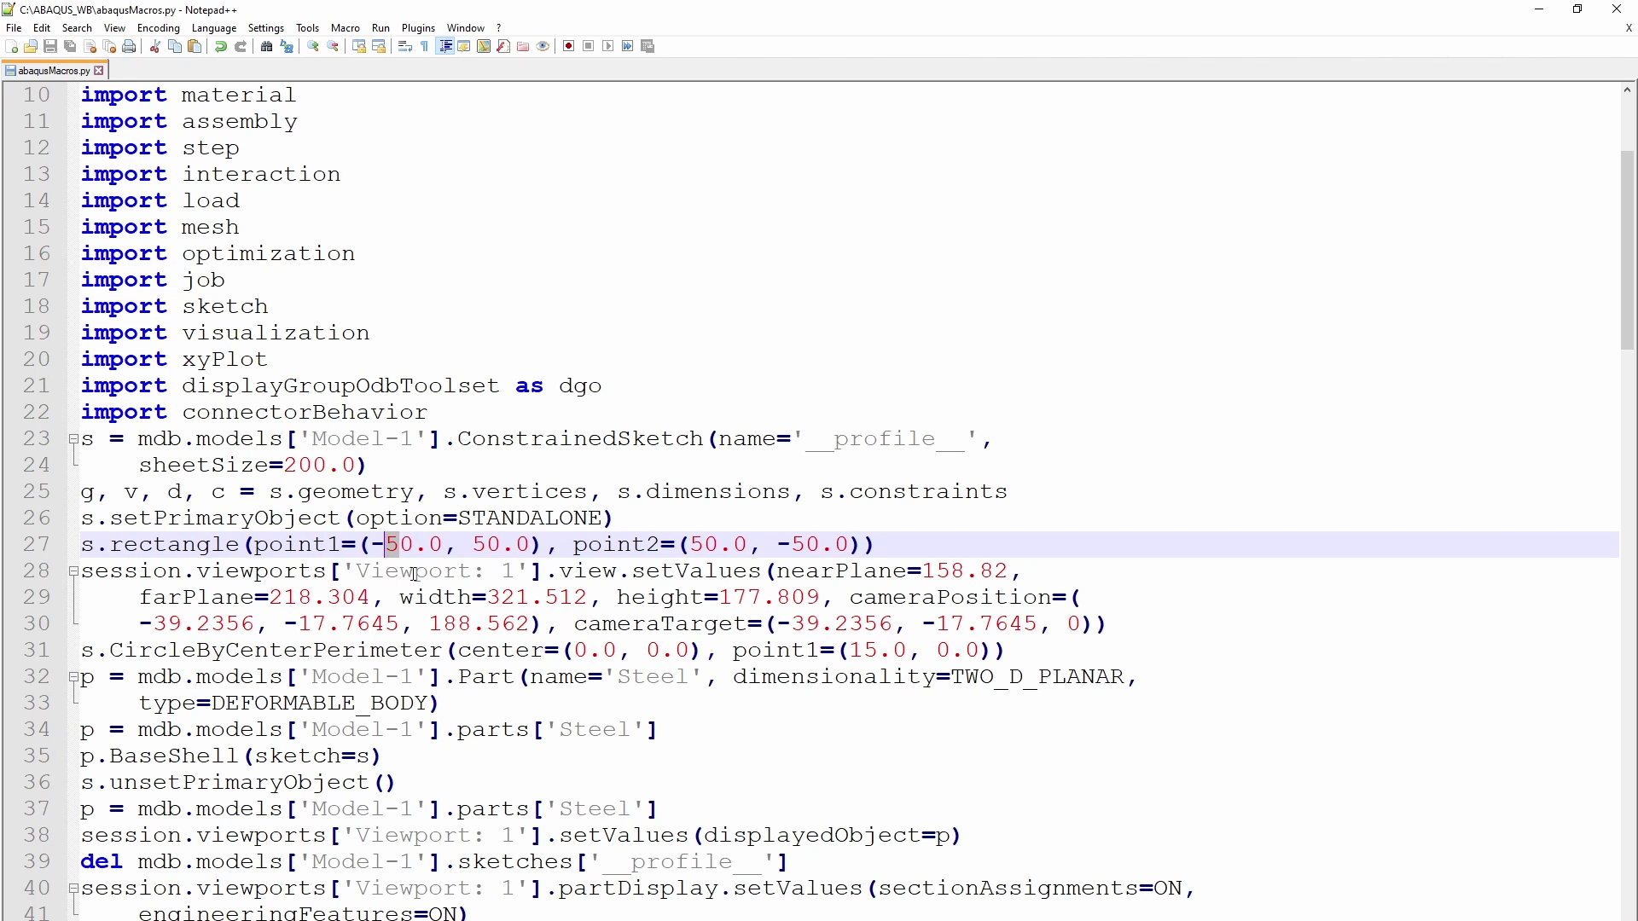
{"action": "type", "text": "8"}
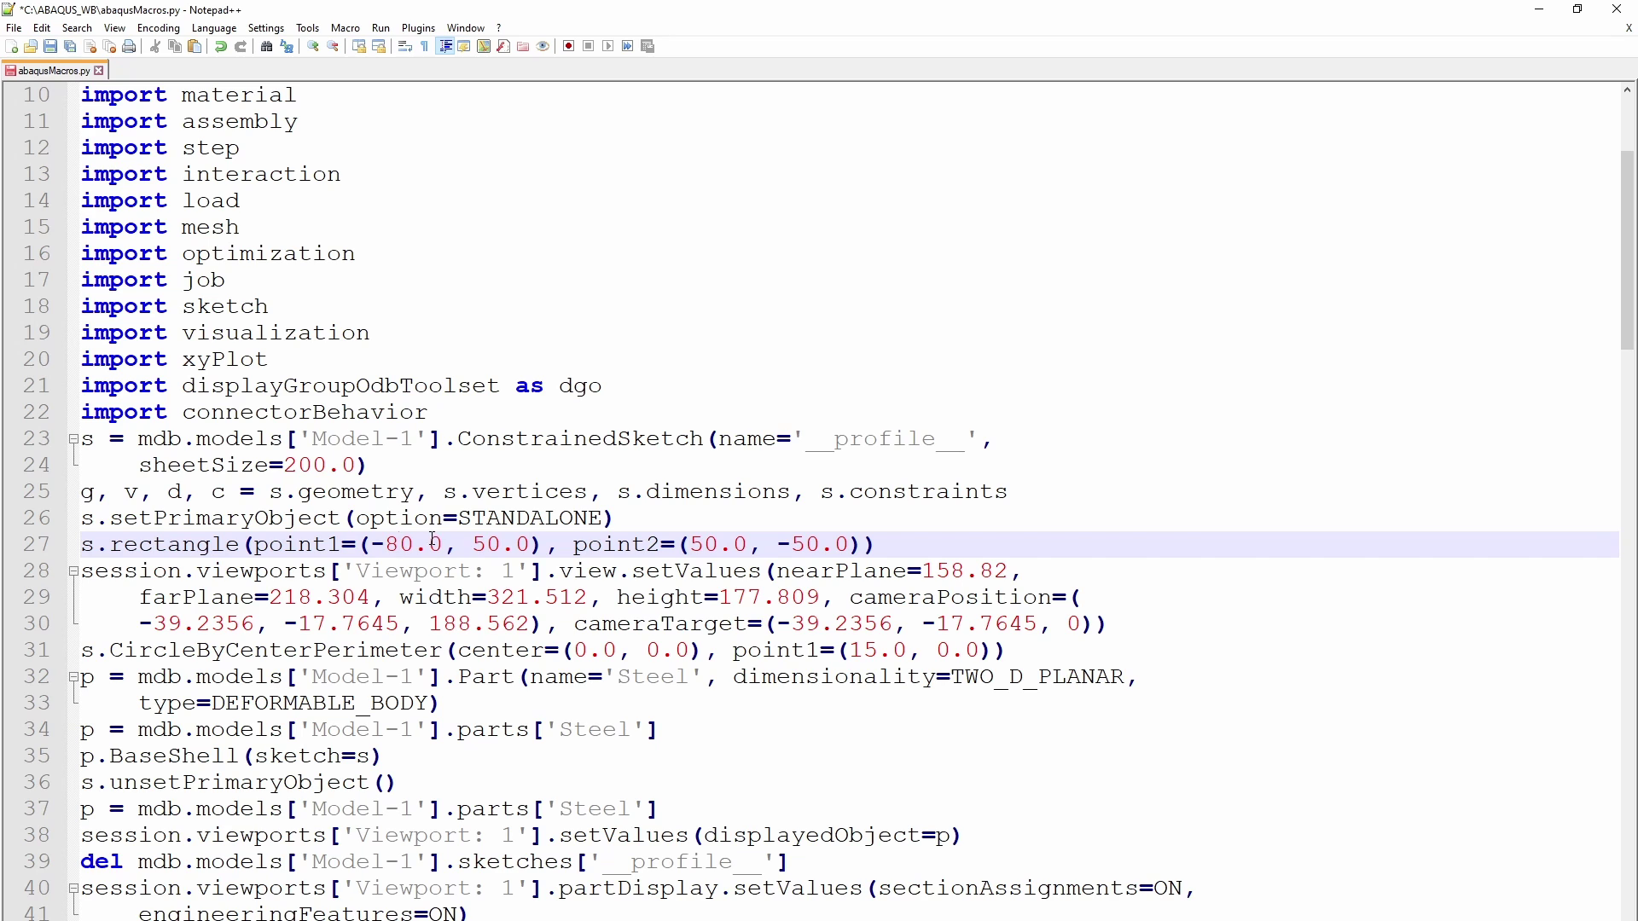
{"action": "left_click_drag", "start_coordinate": [490, 540], "coordinate": [473, 539]}
{"action": "type", "text": "8"}
{"action": "left_click_drag", "start_coordinate": [705, 541], "coordinate": [691, 541]}
{"action": "type", "text": "8"}
{"action": "left_click_drag", "start_coordinate": [811, 541], "coordinate": [793, 541]}
{"action": "type", "text": "8"}
{"action": "left_click_drag", "start_coordinate": [83, 543], "coordinate": [909, 540]}
Change the hole circle's point1 value from 15 to 25.
{"action": "scroll", "coordinate": [887, 604], "scroll_direction": "down", "scroll_amount": 2}
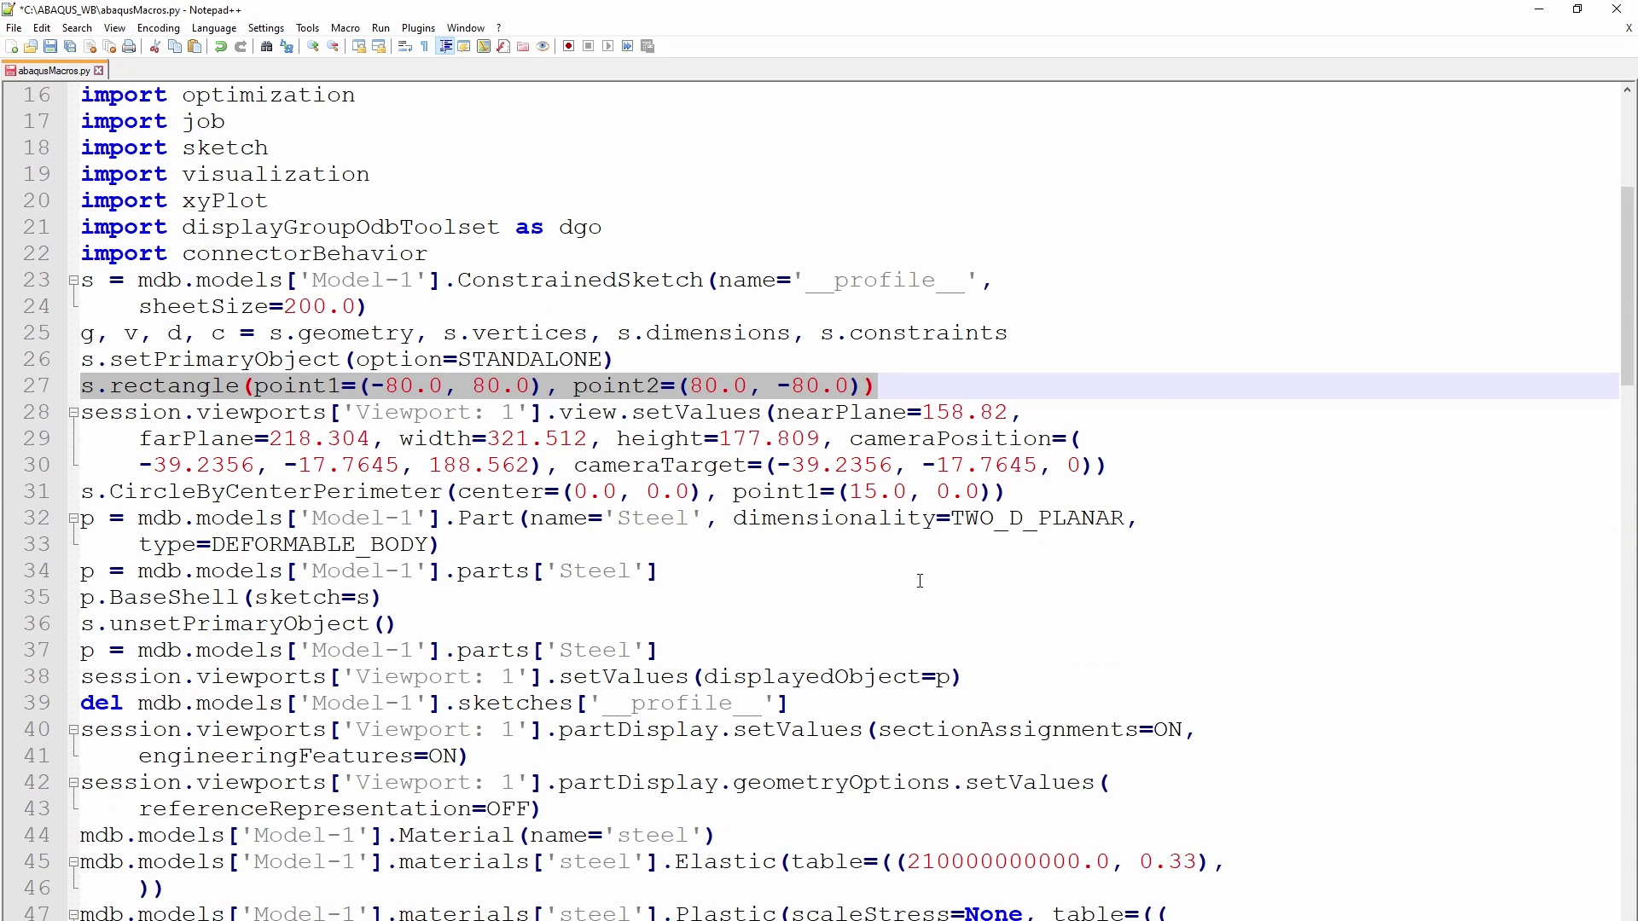
{"action": "left_click_drag", "start_coordinate": [1011, 487], "coordinate": [52, 491]}
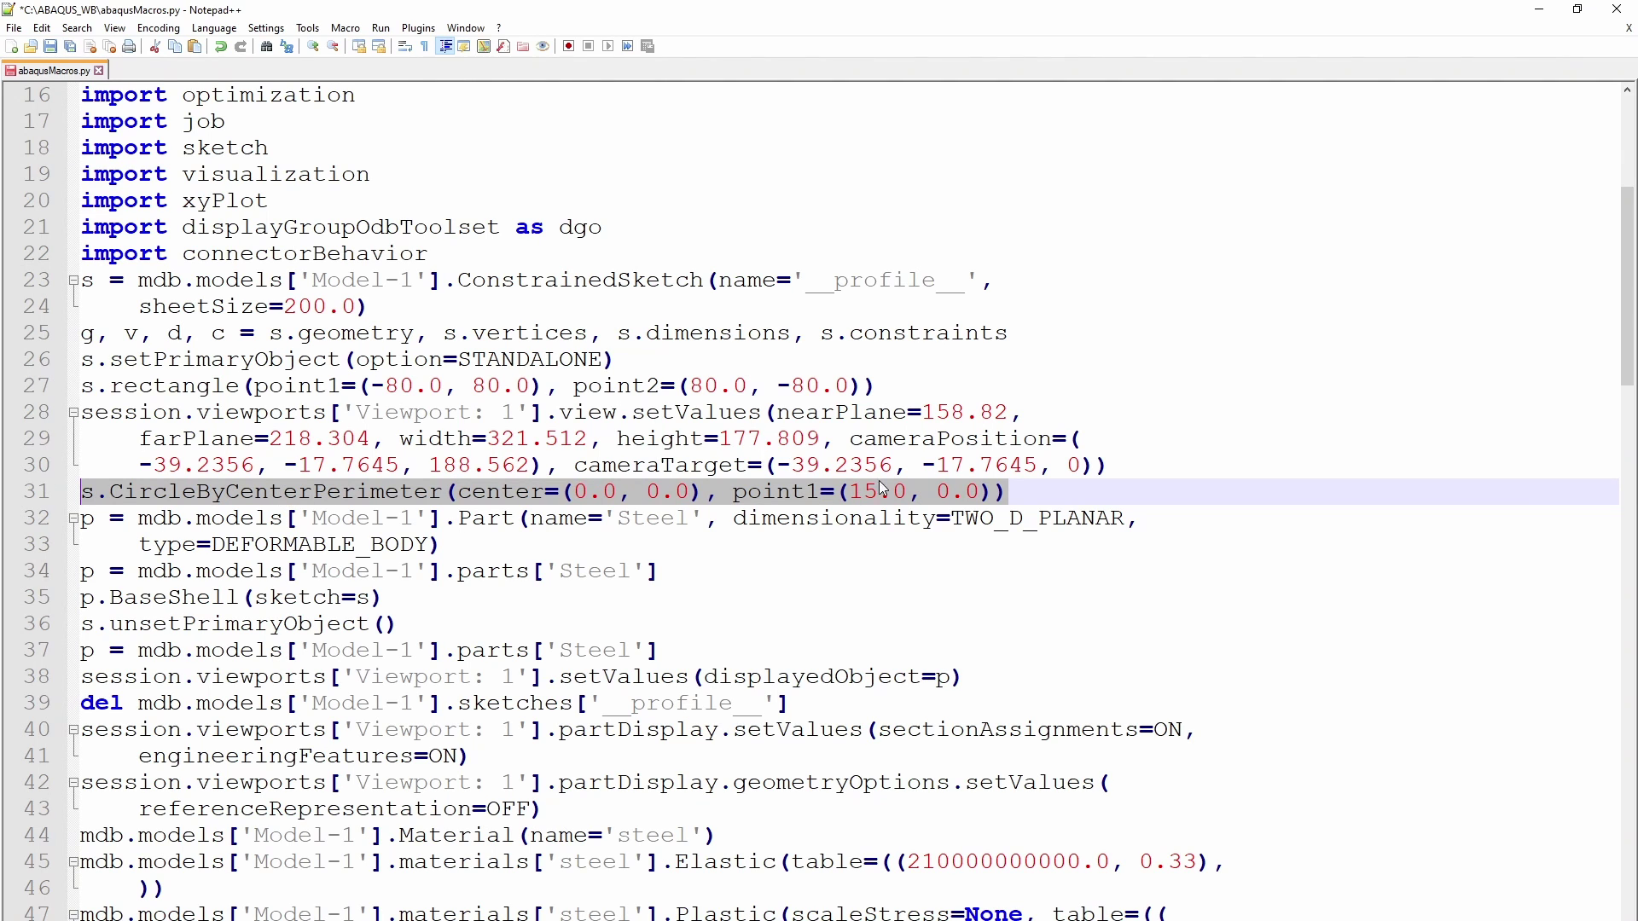
{"action": "left_click", "coordinate": [945, 491]}
{"action": "double_click", "coordinate": [869, 491]}
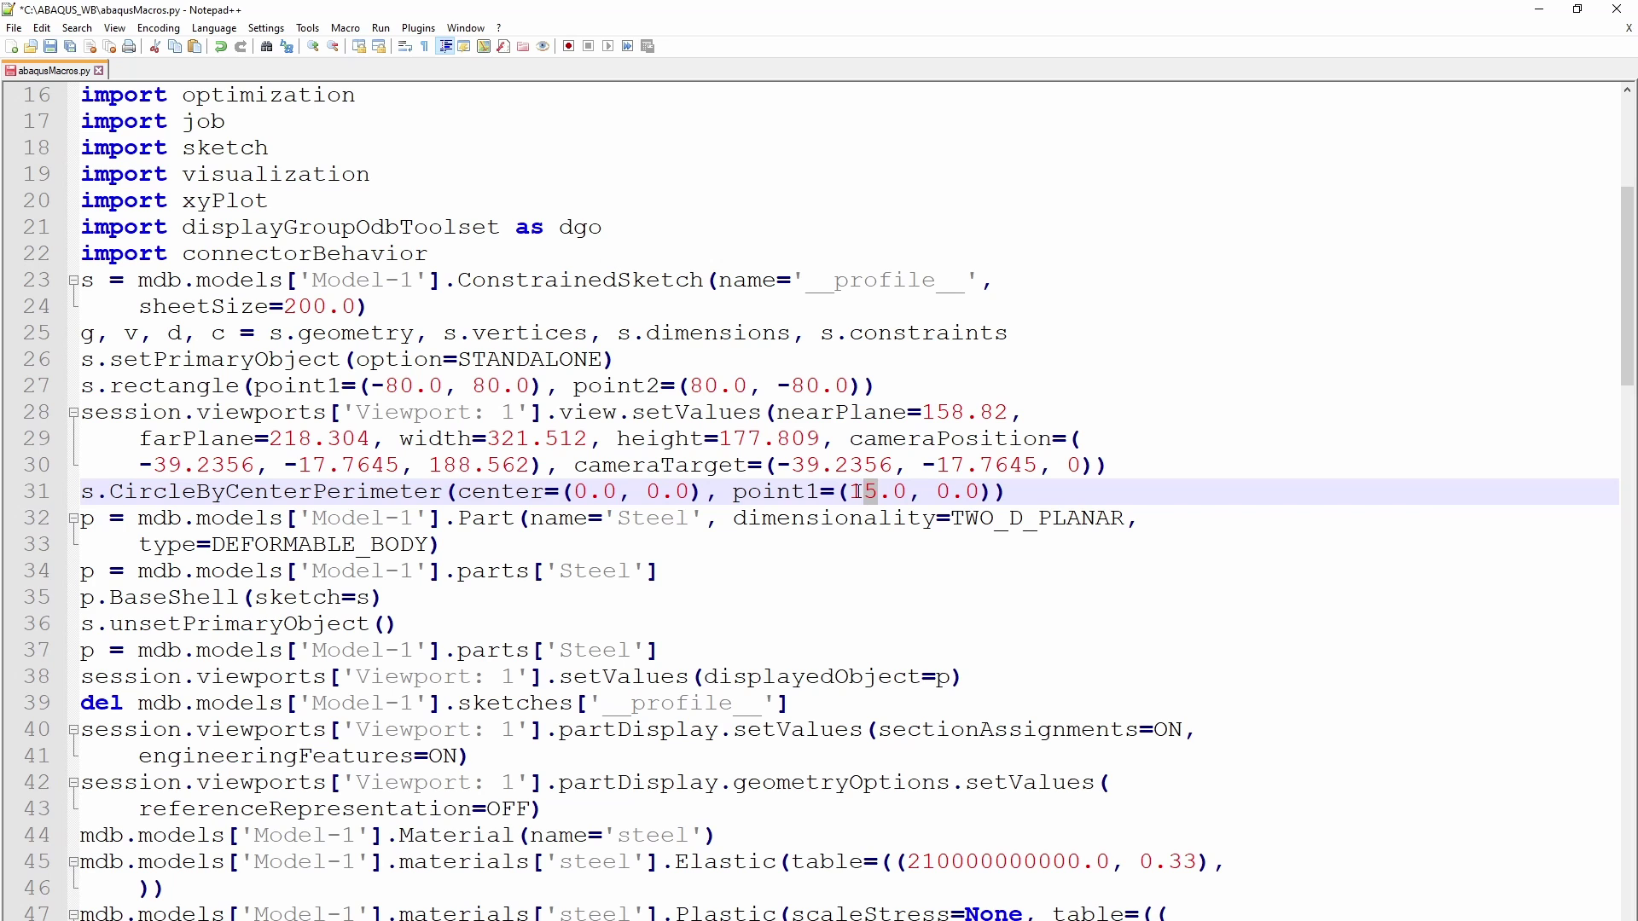
{"action": "type", "text": "25"}
Change the seedPart global seed size from 10.0 to 4.0.
{"action": "scroll", "coordinate": [707, 489], "scroll_direction": "down", "scroll_amount": 4}
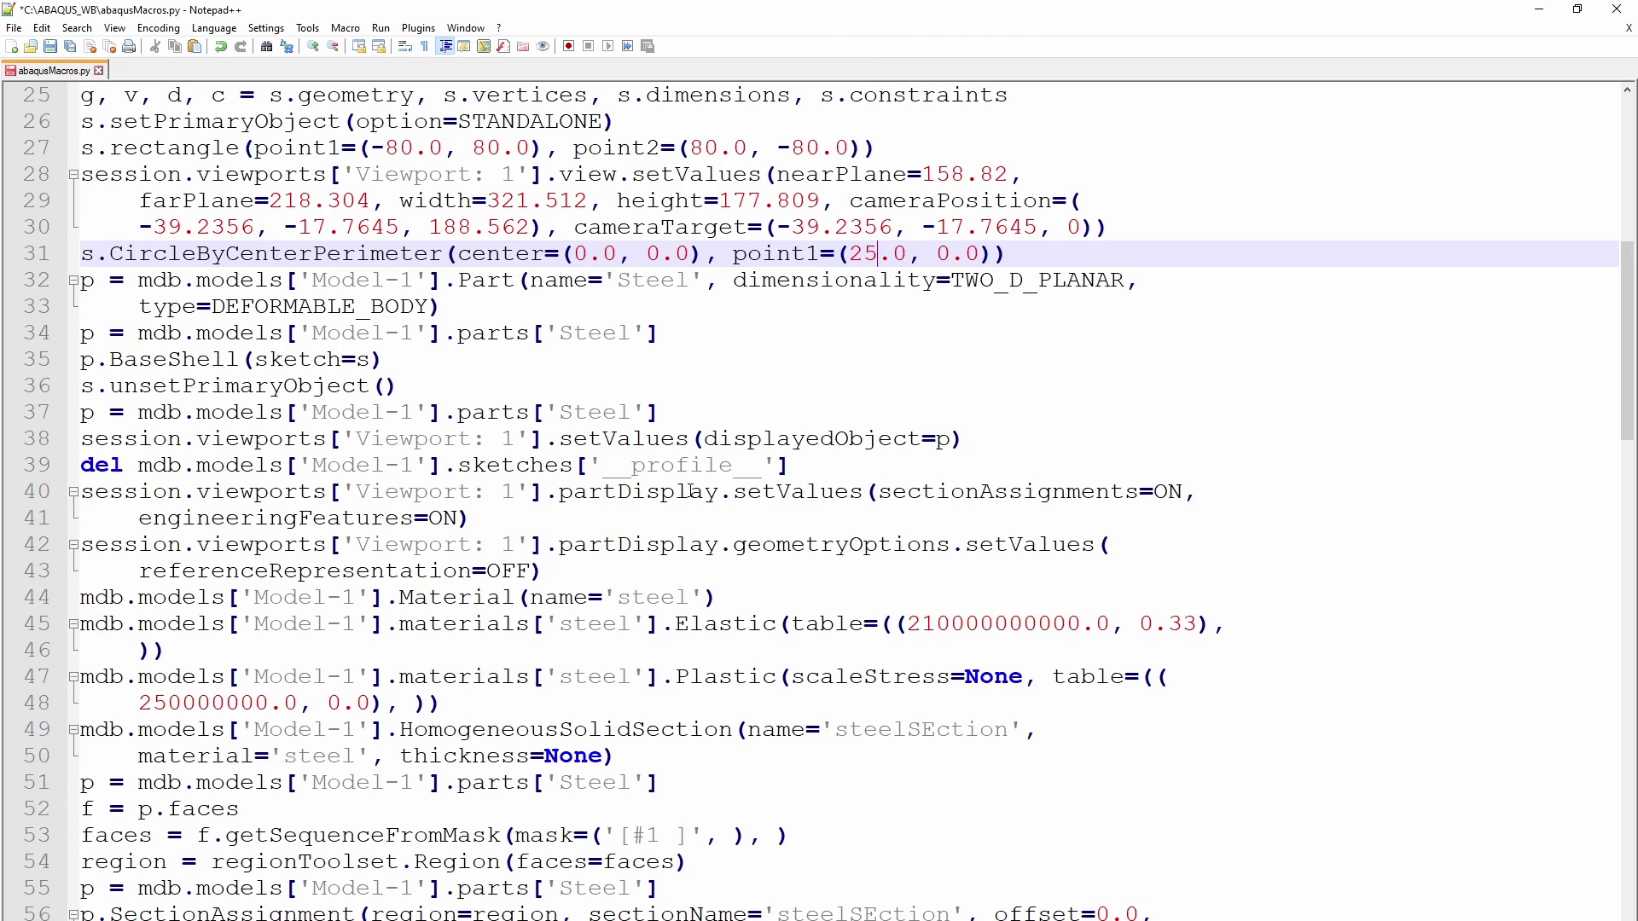
{"action": "scroll", "coordinate": [1102, 565], "scroll_direction": "down", "scroll_amount": 7}
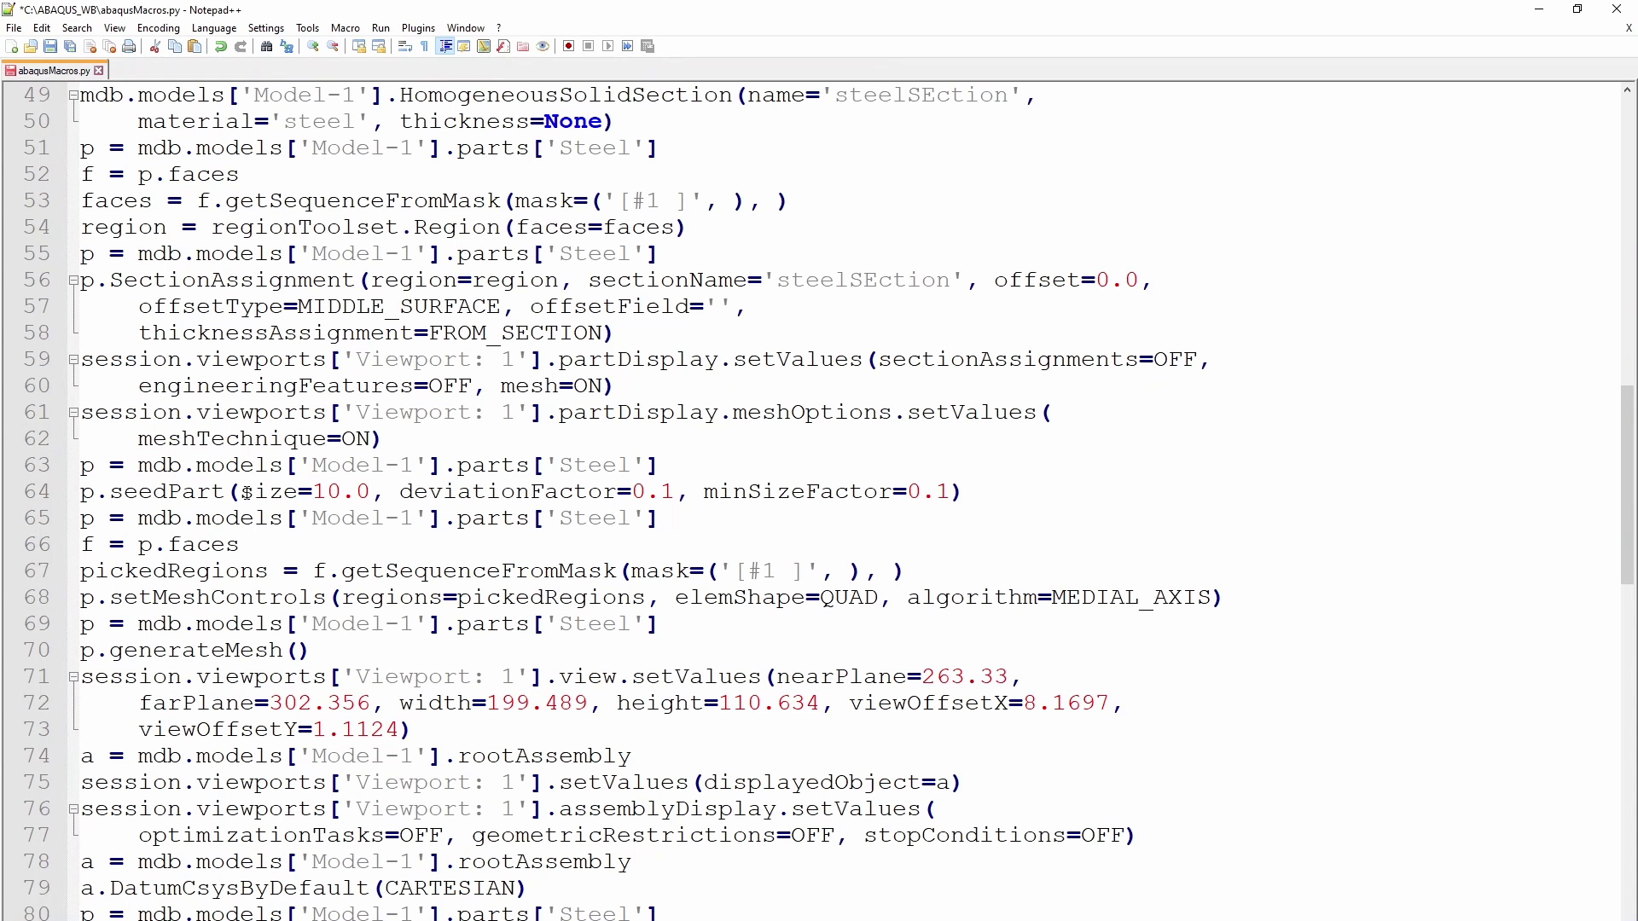
{"action": "left_click_drag", "start_coordinate": [77, 494], "coordinate": [999, 480]}
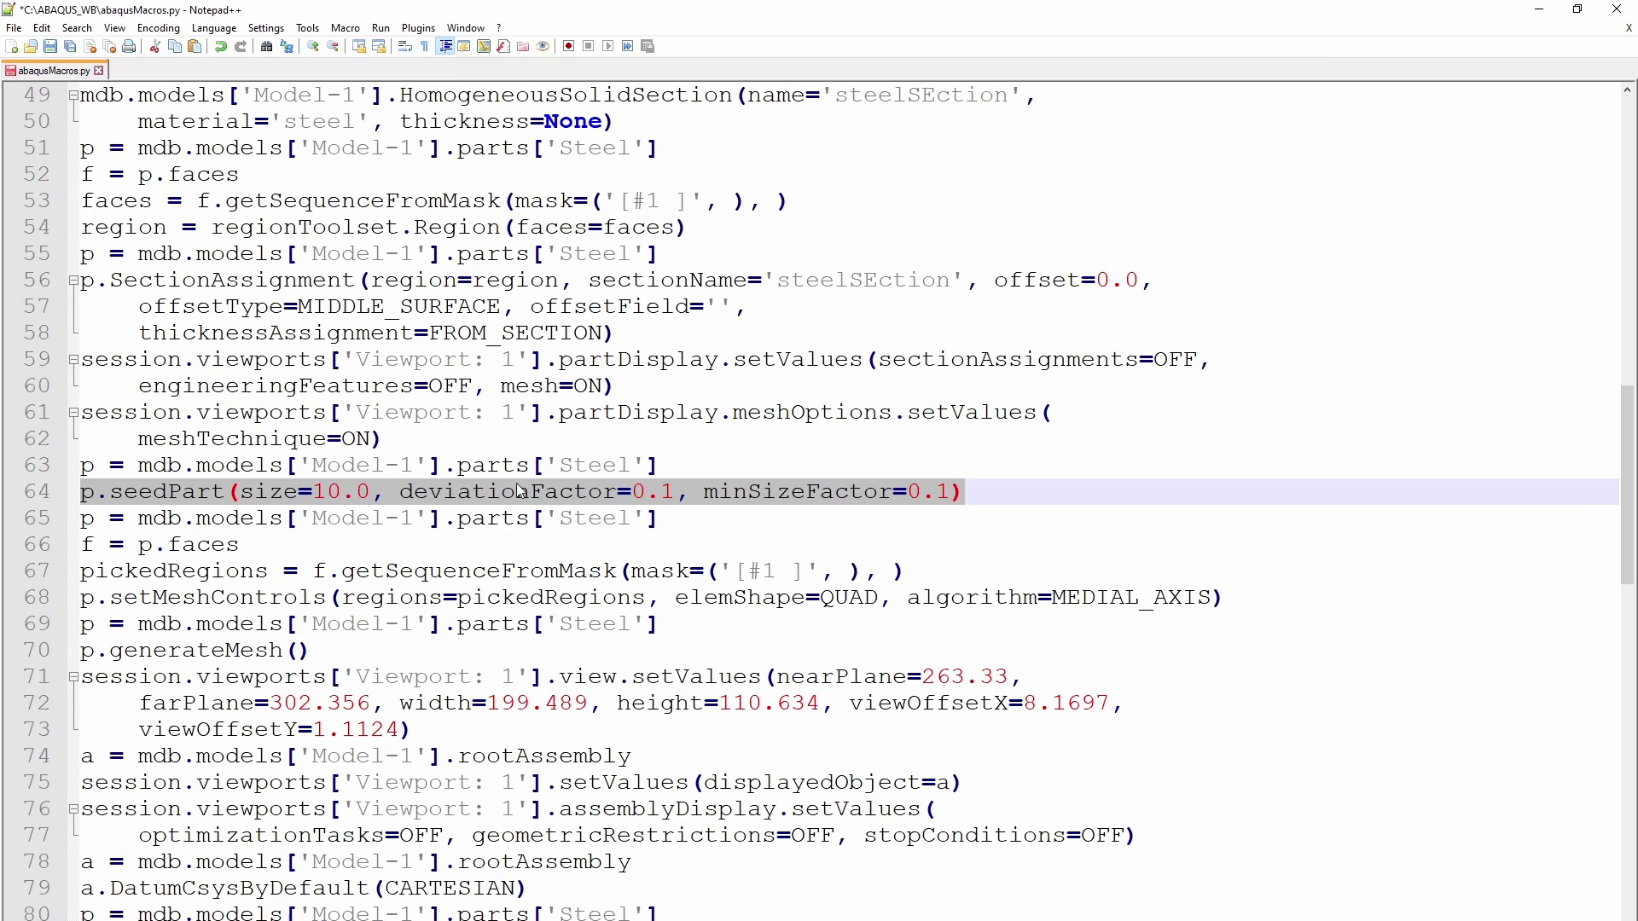
{"action": "left_click", "coordinate": [457, 492]}
{"action": "left_click_drag", "start_coordinate": [314, 494], "coordinate": [339, 493]}
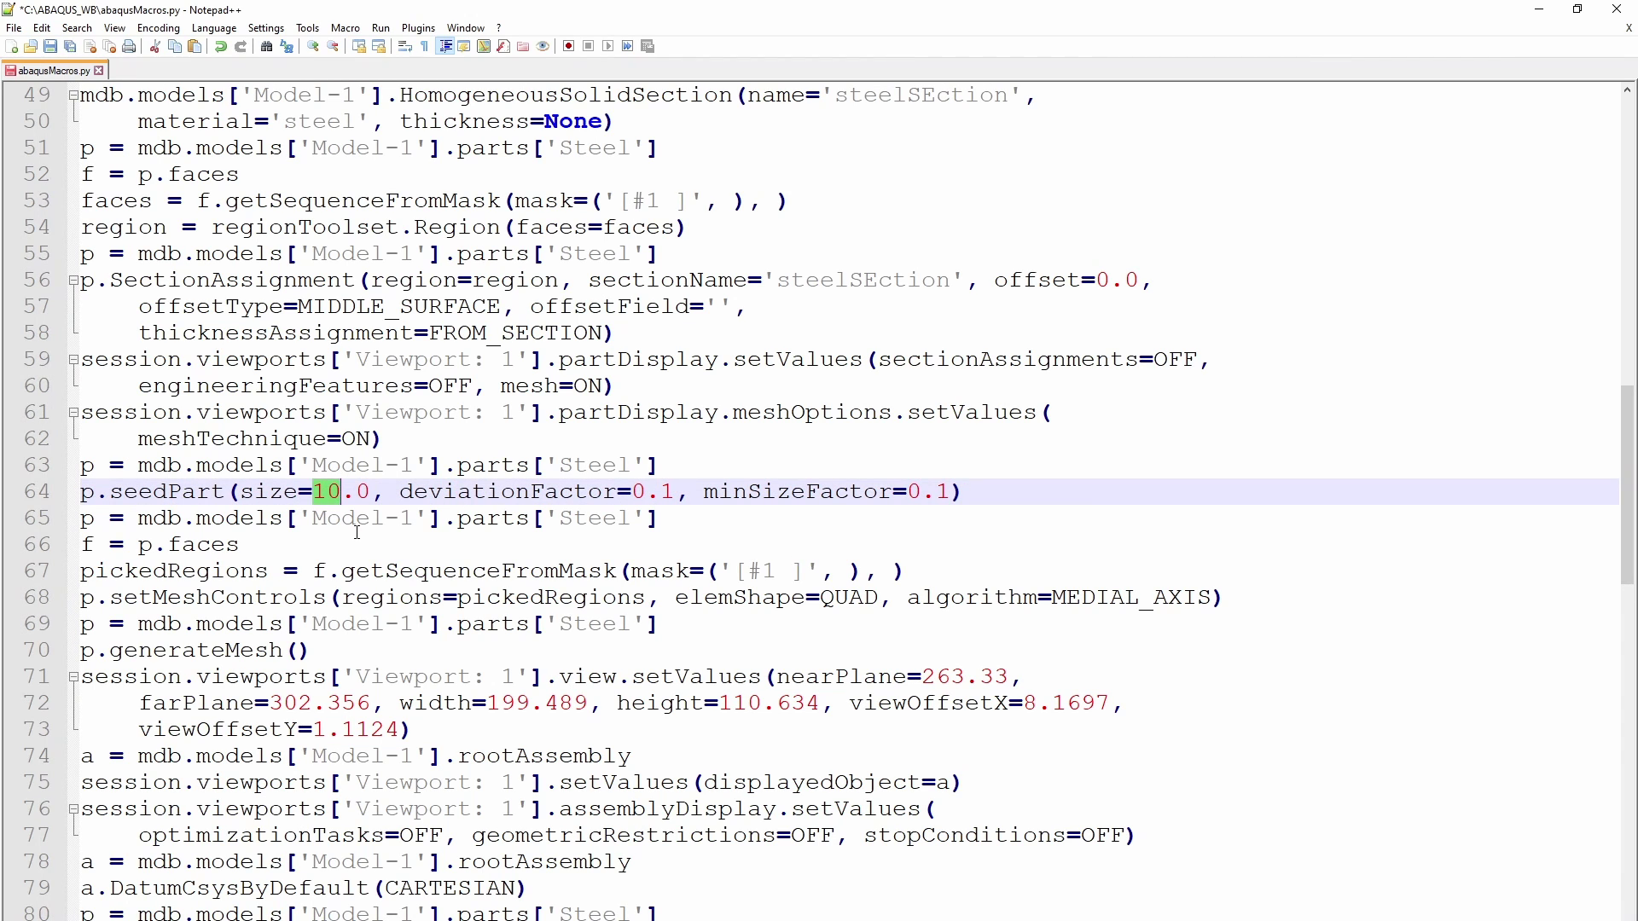
{"action": "type", "text": "4"}
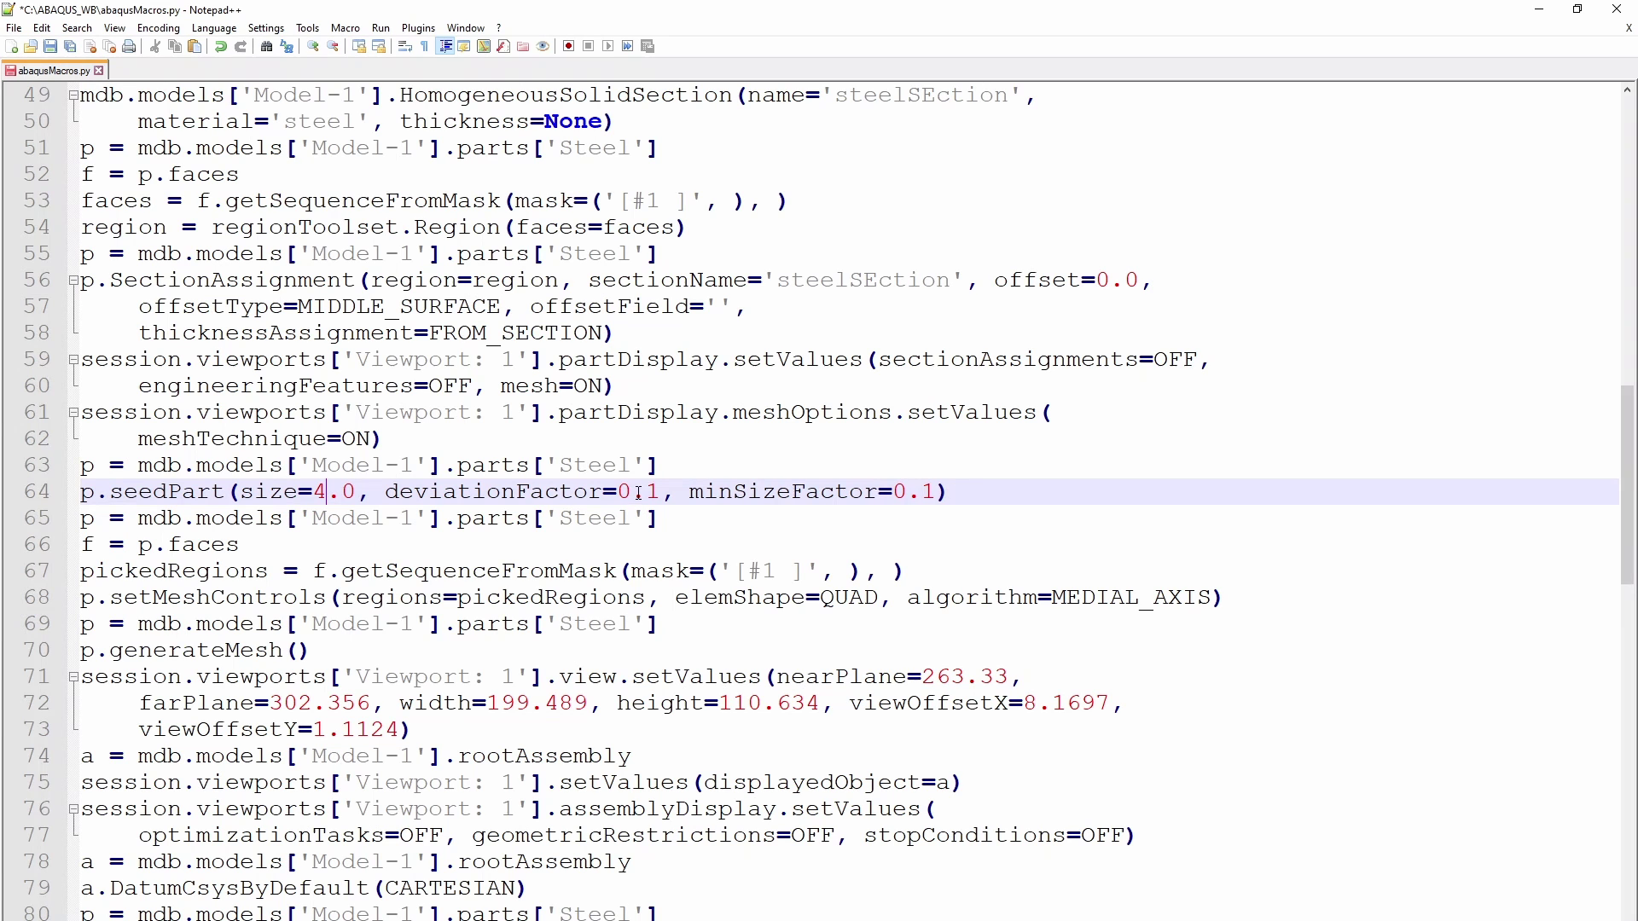
{"action": "scroll", "coordinate": [612, 550], "scroll_direction": "down", "scroll_amount": 1}
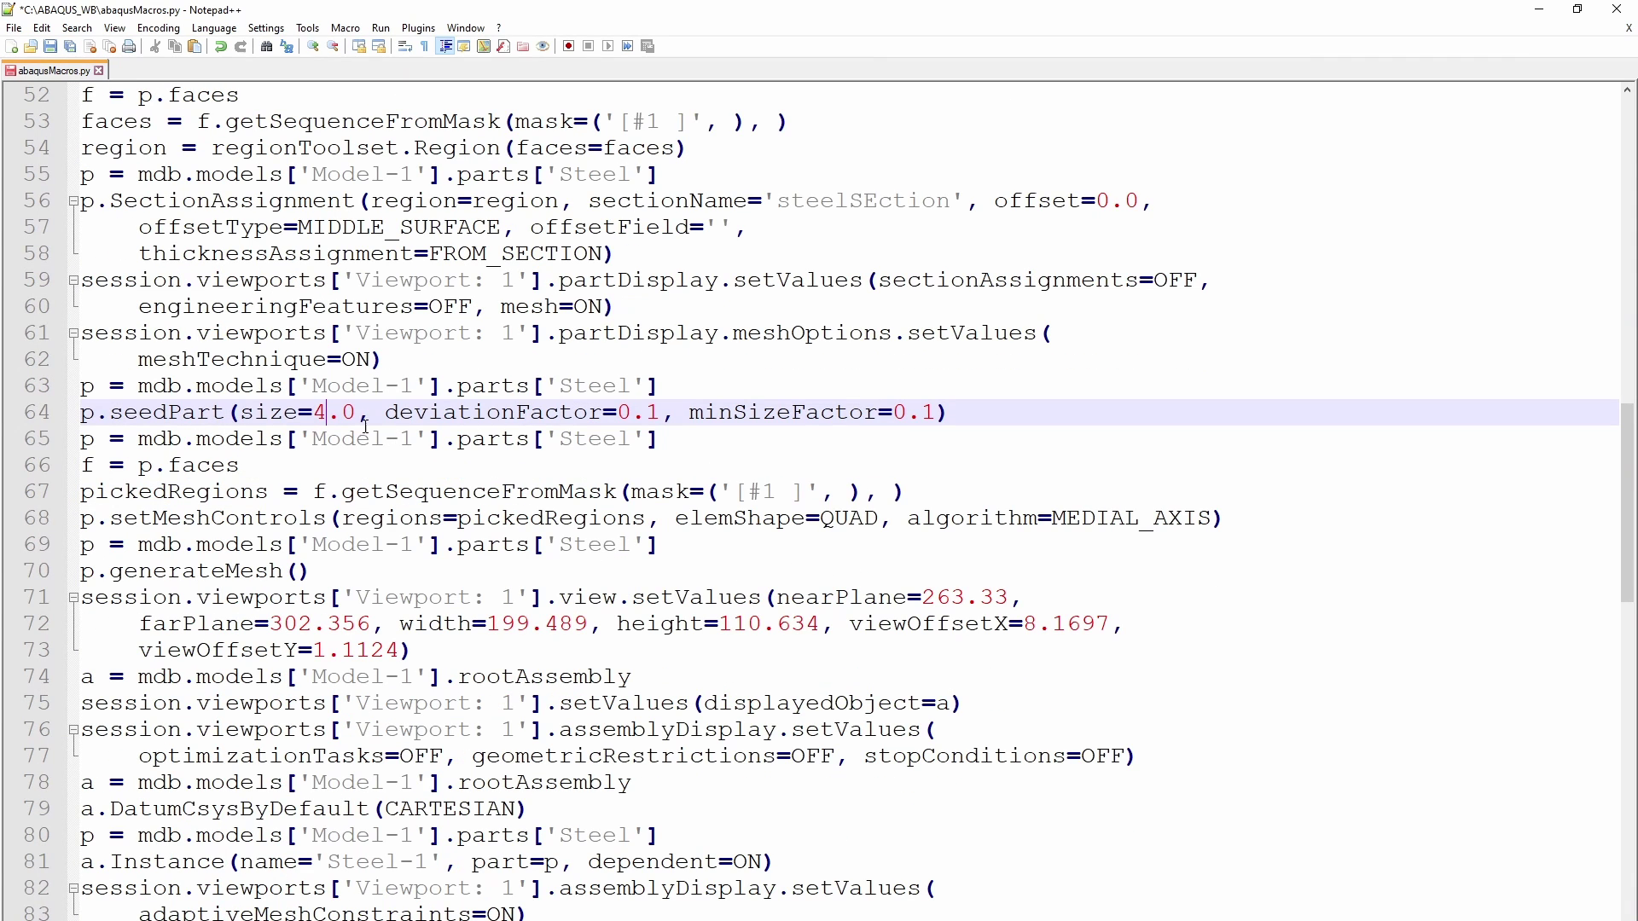
{"action": "left_click_drag", "start_coordinate": [82, 416], "coordinate": [993, 426]}
{"action": "scroll", "coordinate": [990, 450], "scroll_direction": "down", "scroll_amount": 8}
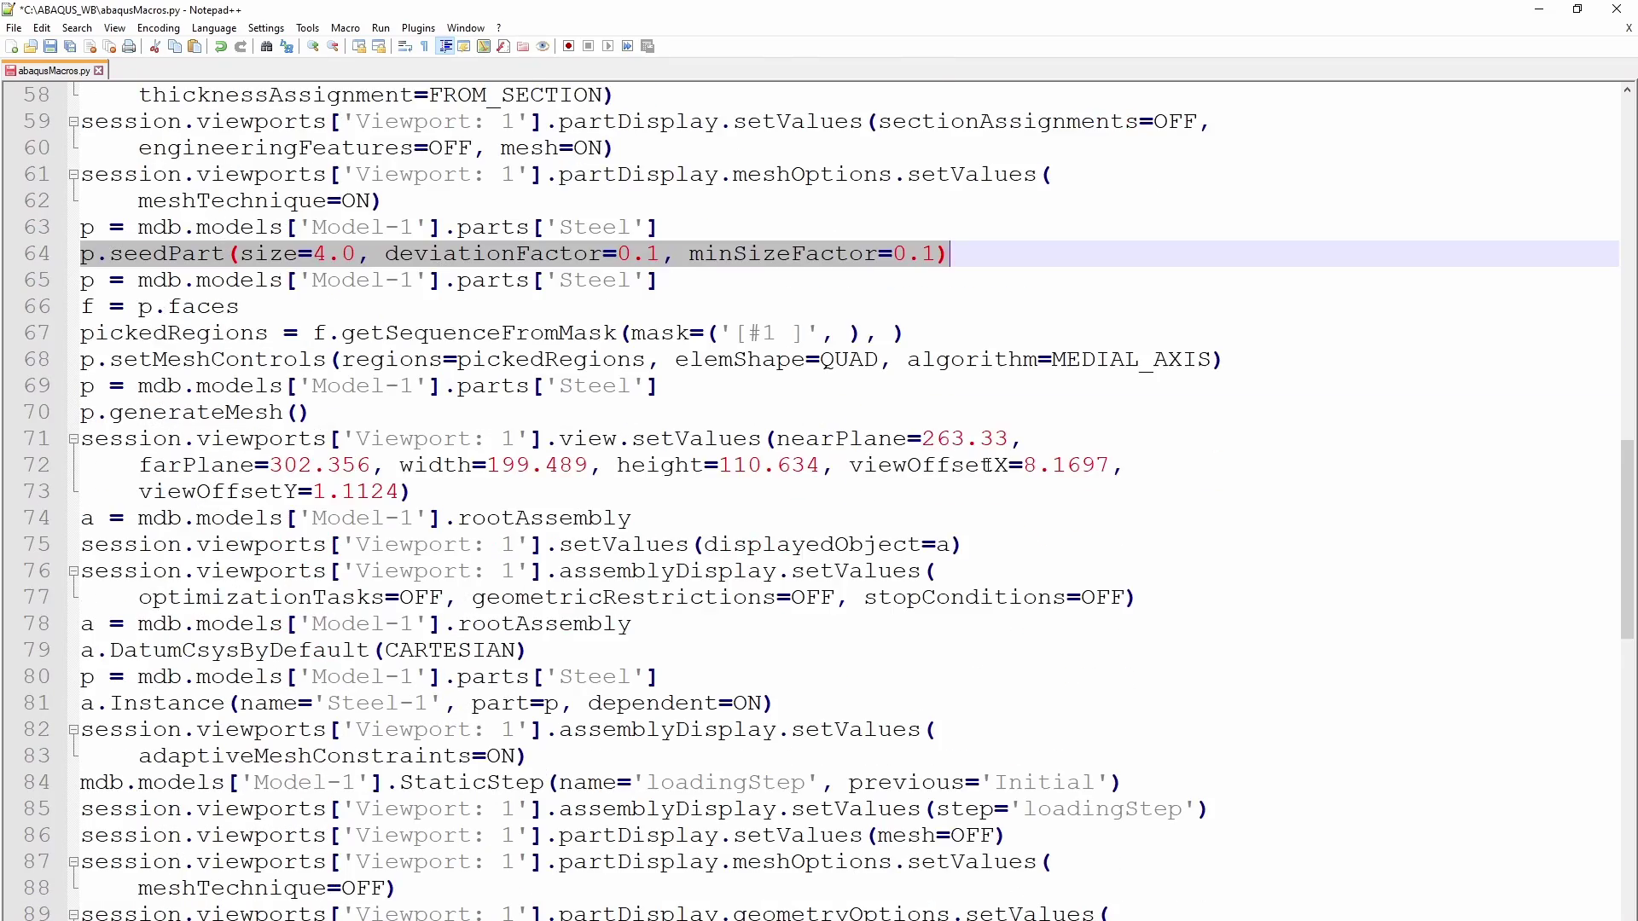
Change the history output variables from 'S11','E11' to 'S22','E22'.
{"action": "scroll", "coordinate": [987, 468], "scroll_direction": "down", "scroll_amount": 4}
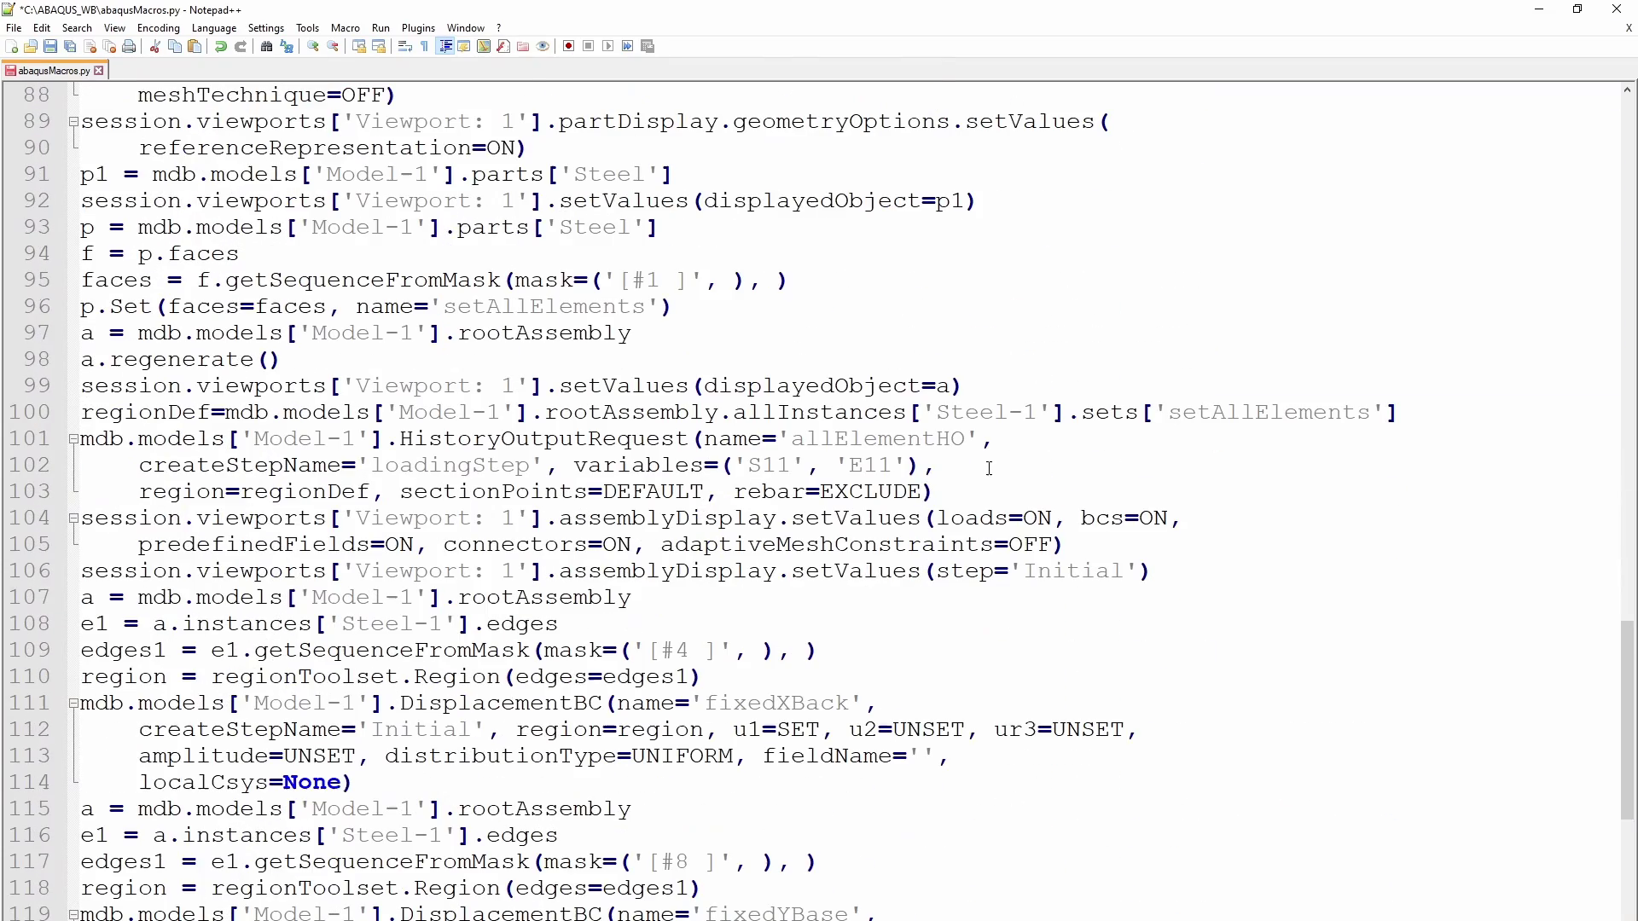
{"action": "left_click_drag", "start_coordinate": [765, 465], "coordinate": [791, 465]}
{"action": "type", "text": "22"}
{"action": "left_click_drag", "start_coordinate": [863, 465], "coordinate": [892, 465]}
{"action": "type", "text": "22"}
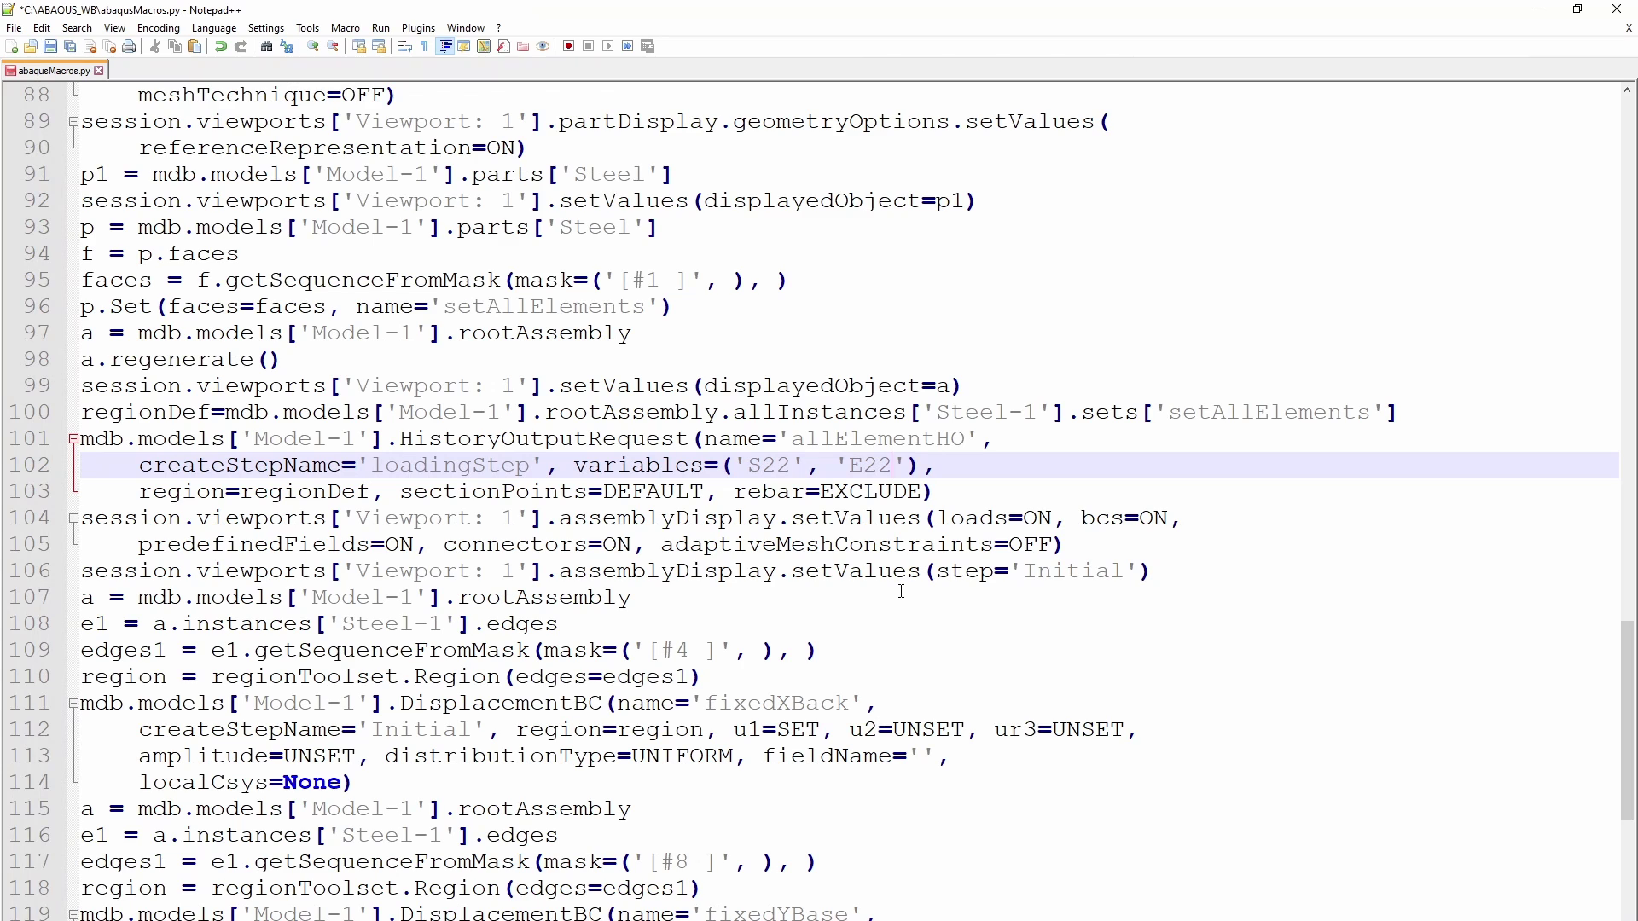
Change the load boundary condition's u1 displacement from 10.0 to 20.0.
{"action": "scroll", "coordinate": [865, 465], "scroll_direction": "down", "scroll_amount": 7}
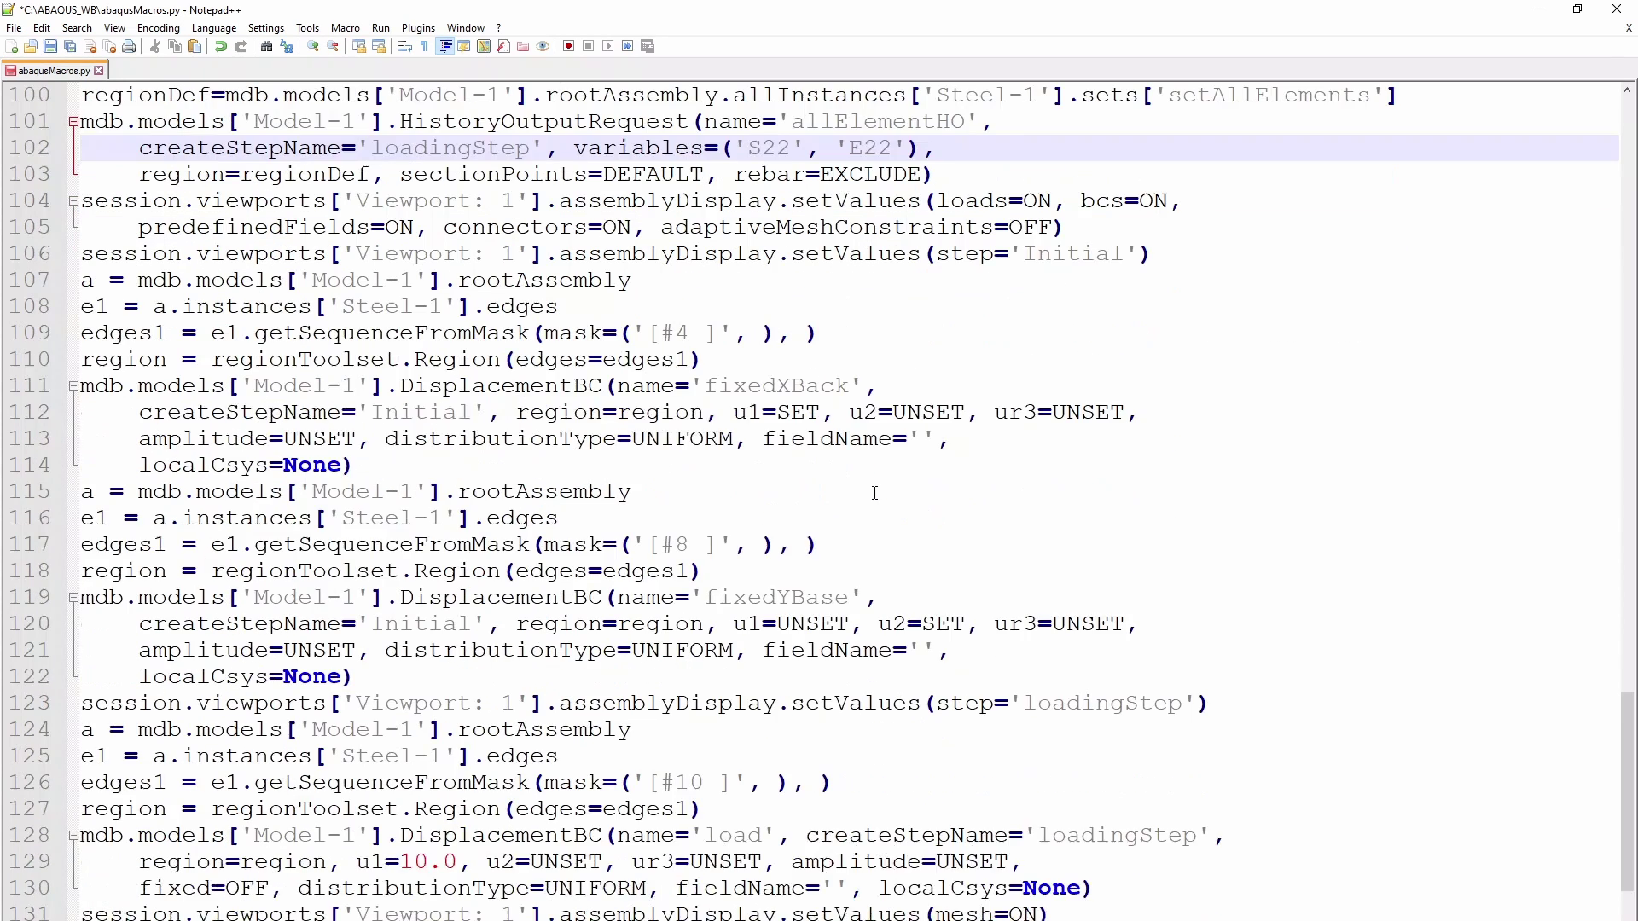
{"action": "scroll", "coordinate": [877, 496], "scroll_direction": "down", "scroll_amount": 1}
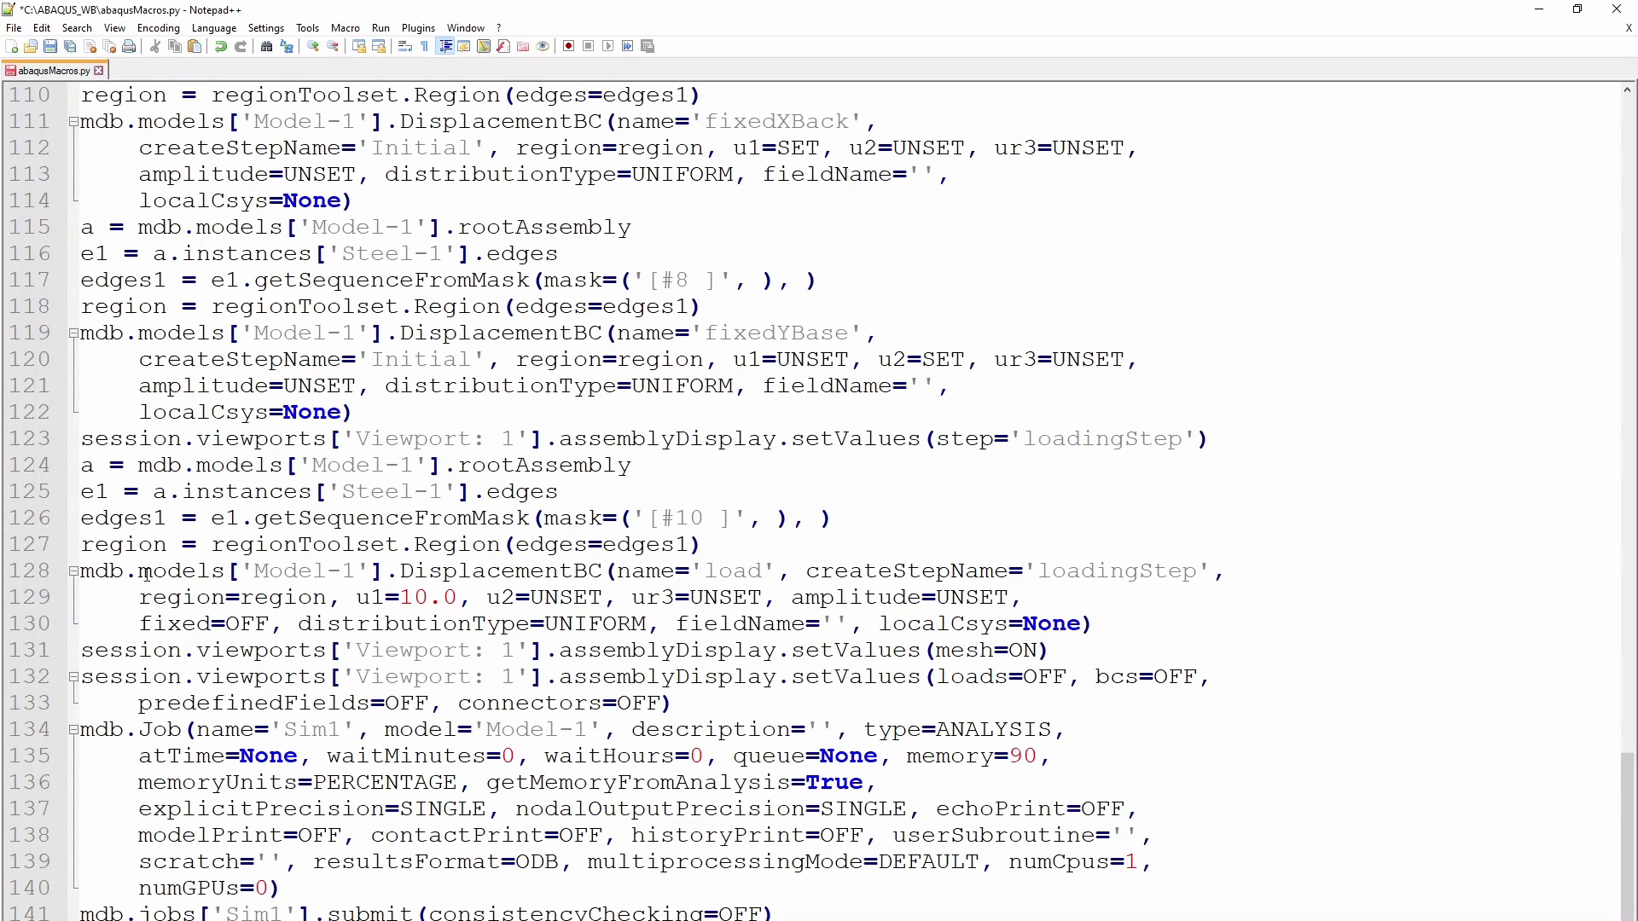
{"action": "left_click_drag", "start_coordinate": [81, 569], "coordinate": [548, 609]}
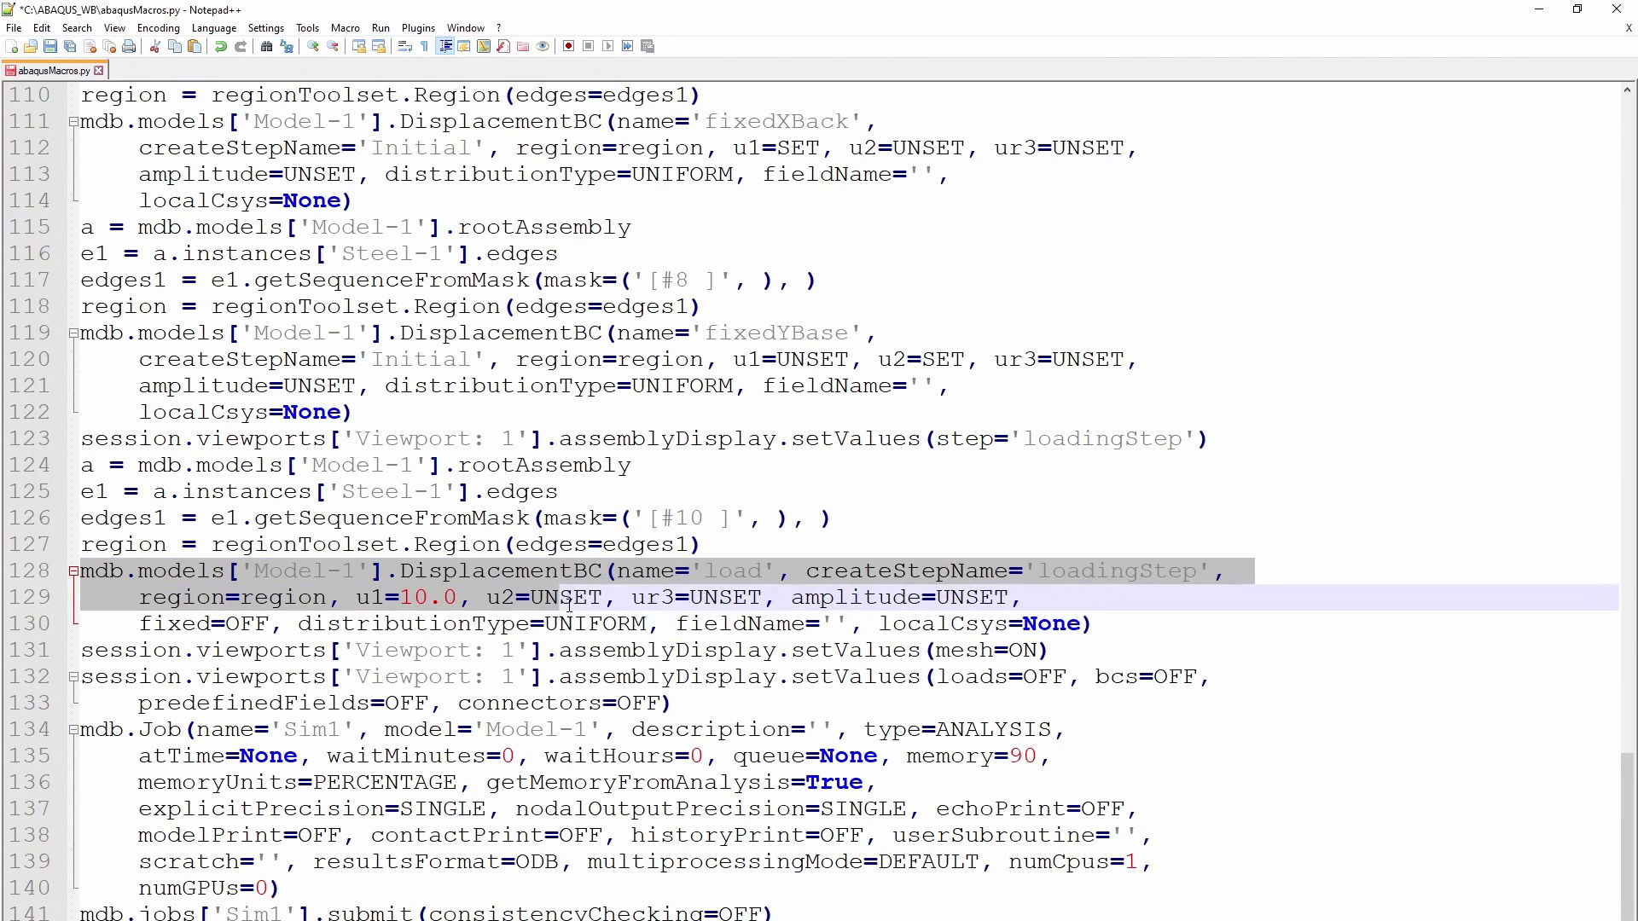
{"action": "left_click", "coordinate": [418, 599]}
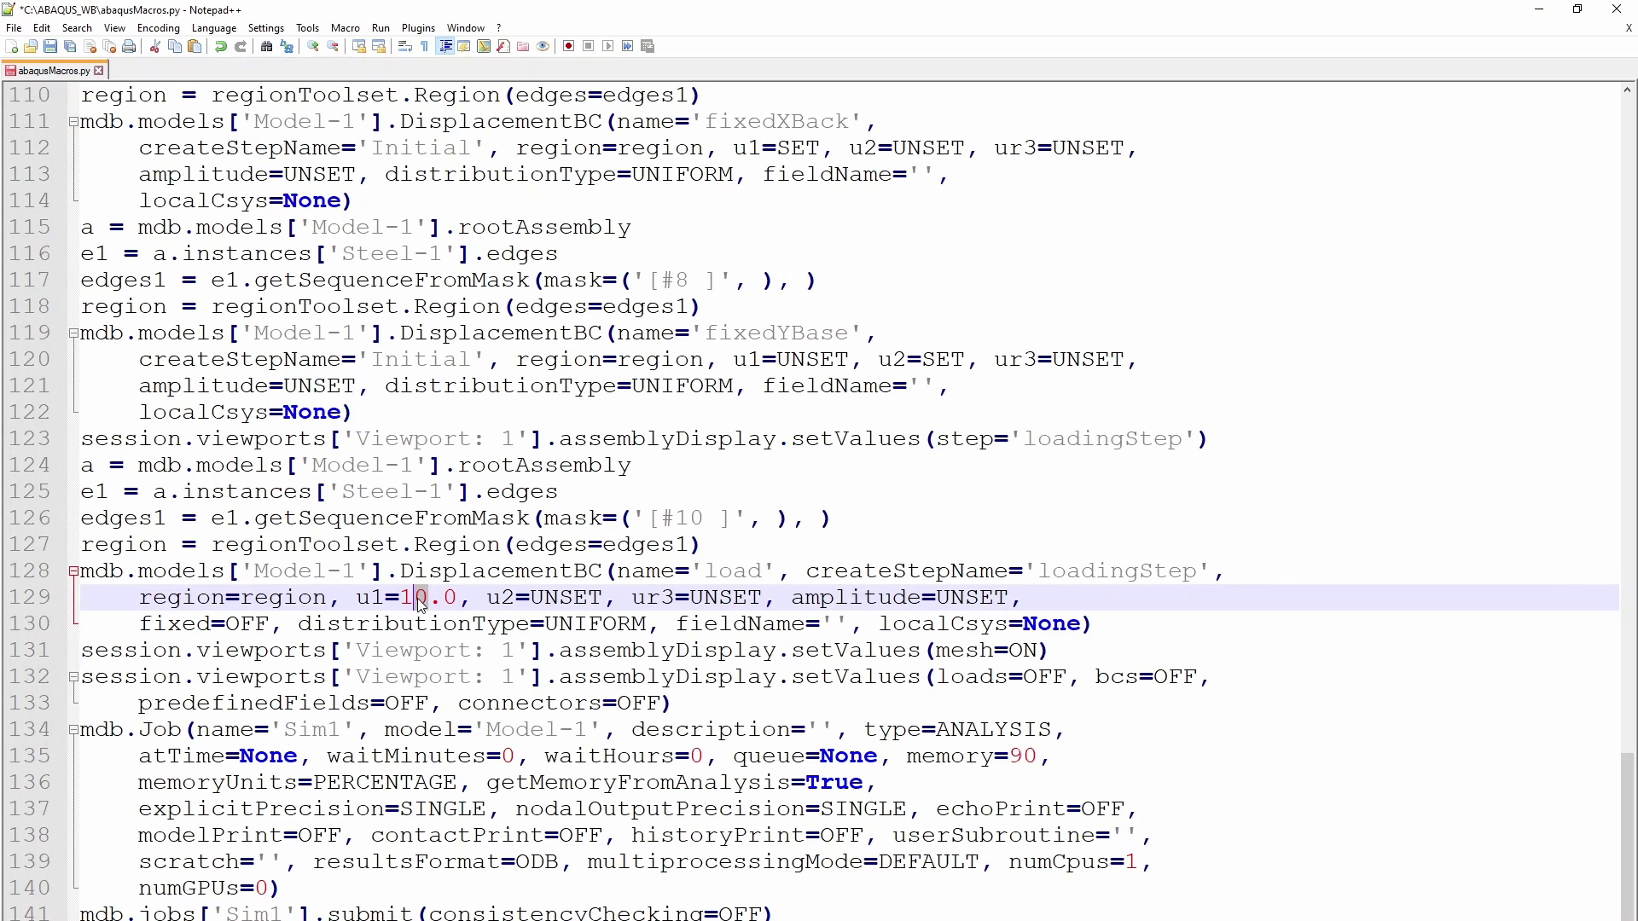
{"action": "key", "text": "shift+Left"}
{"action": "type", "text": "2"}
{"action": "scroll", "coordinate": [529, 606], "scroll_direction": "up", "scroll_amount": 20}
{"action": "scroll", "coordinate": [538, 584], "scroll_direction": "up", "scroll_amount": 5}
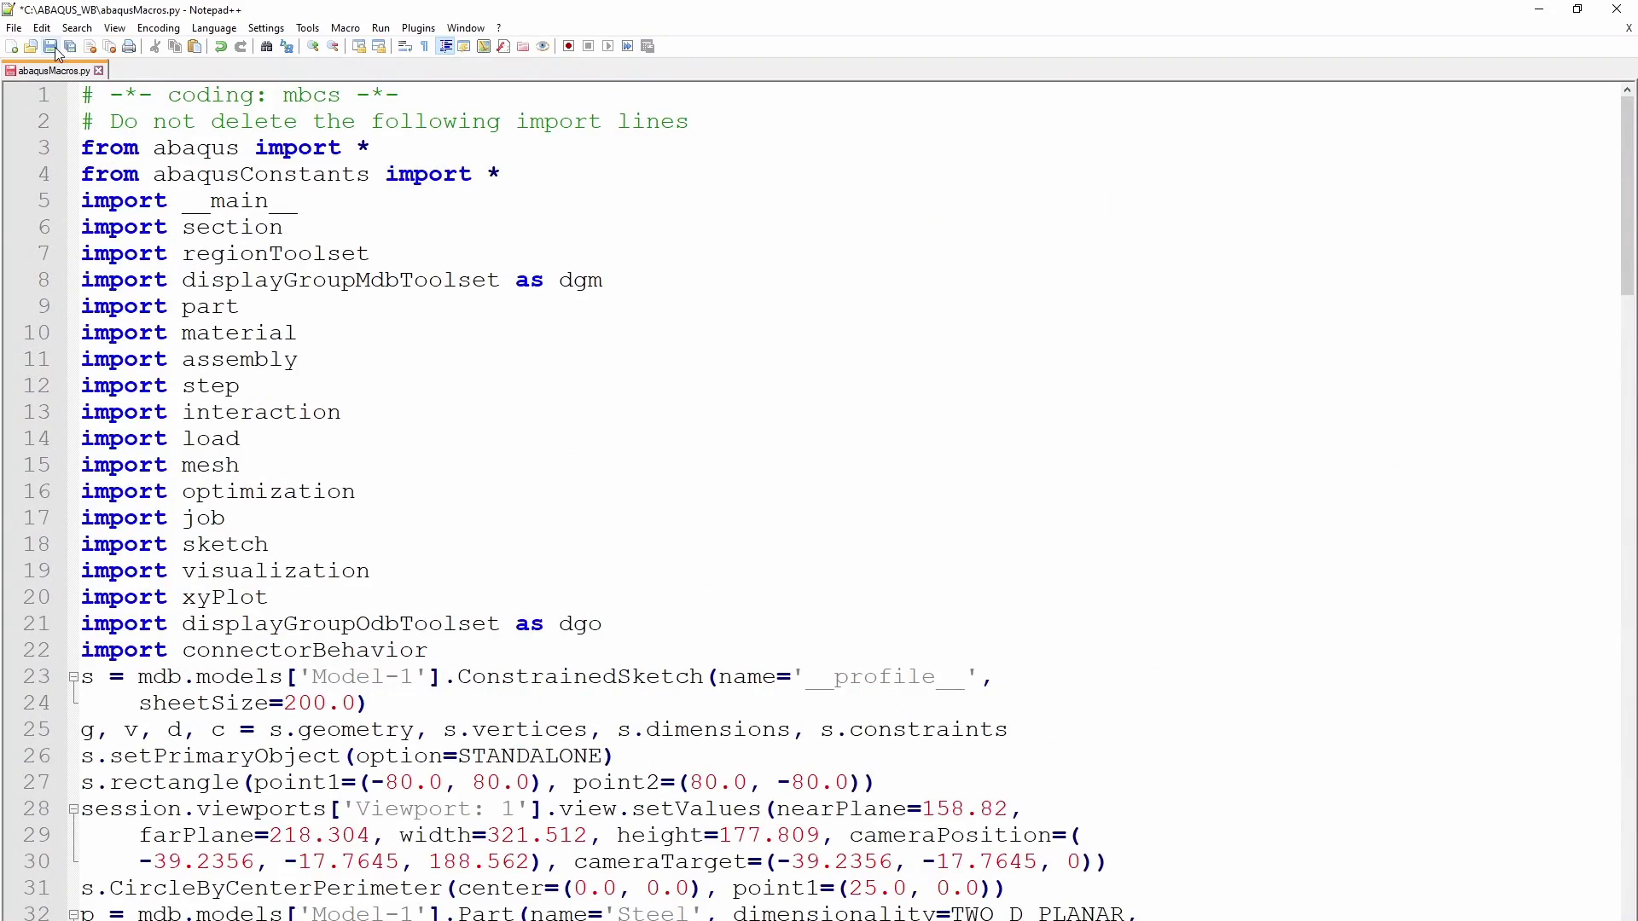
Save the script over the existing SteelPythonScriptFile.py.
{"action": "left_click", "coordinate": [14, 28]}
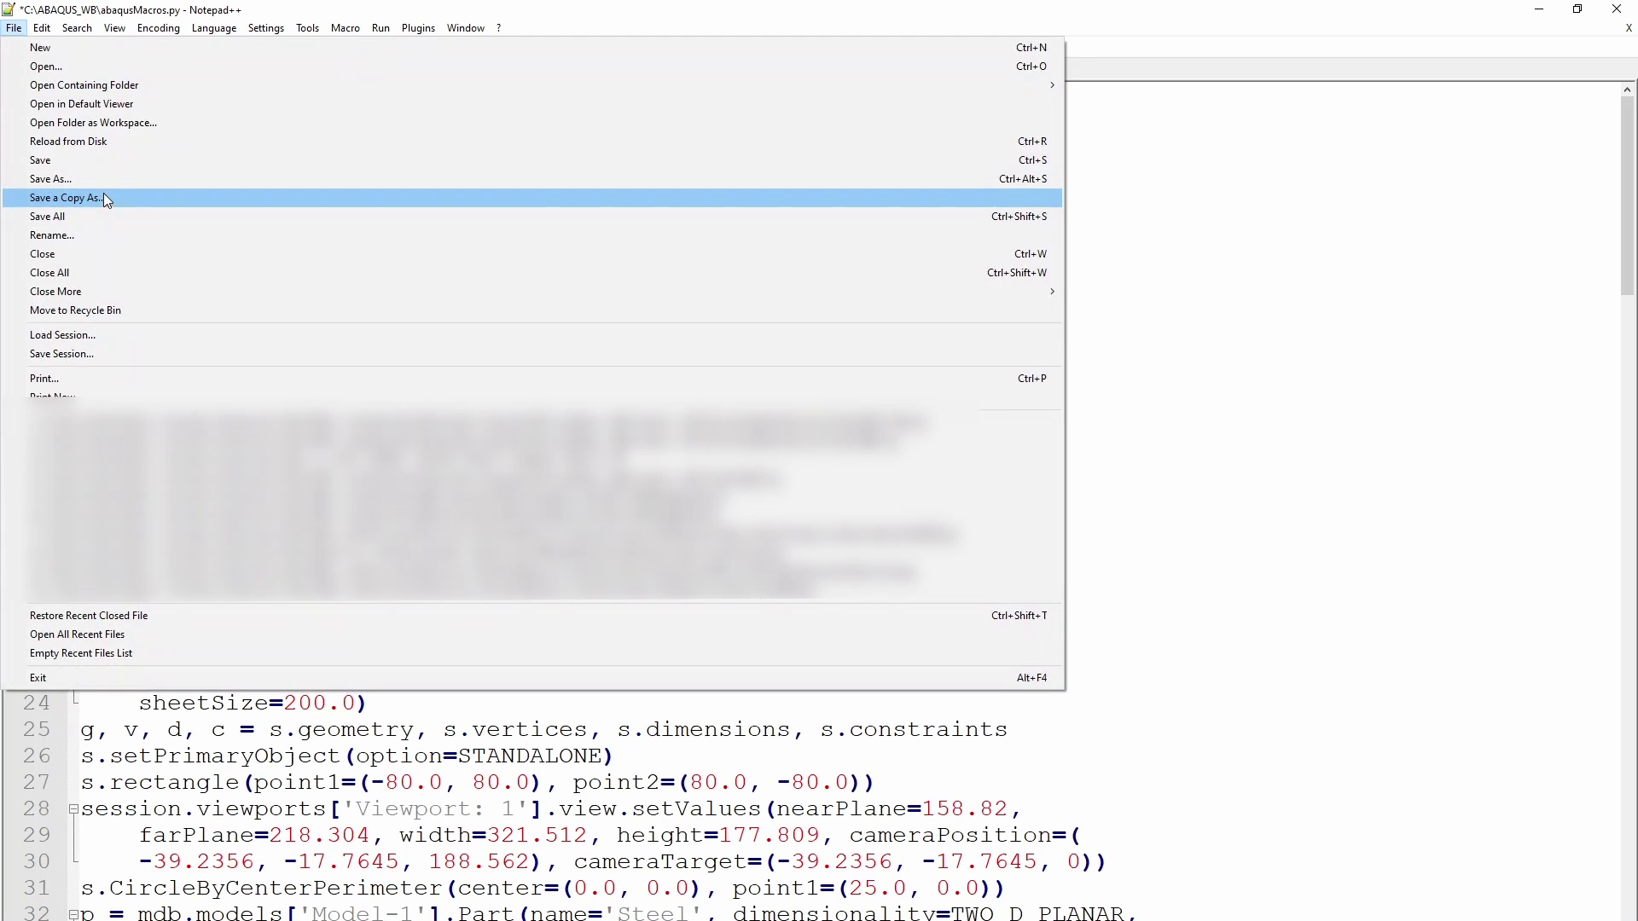
{"action": "left_click", "coordinate": [81, 176]}
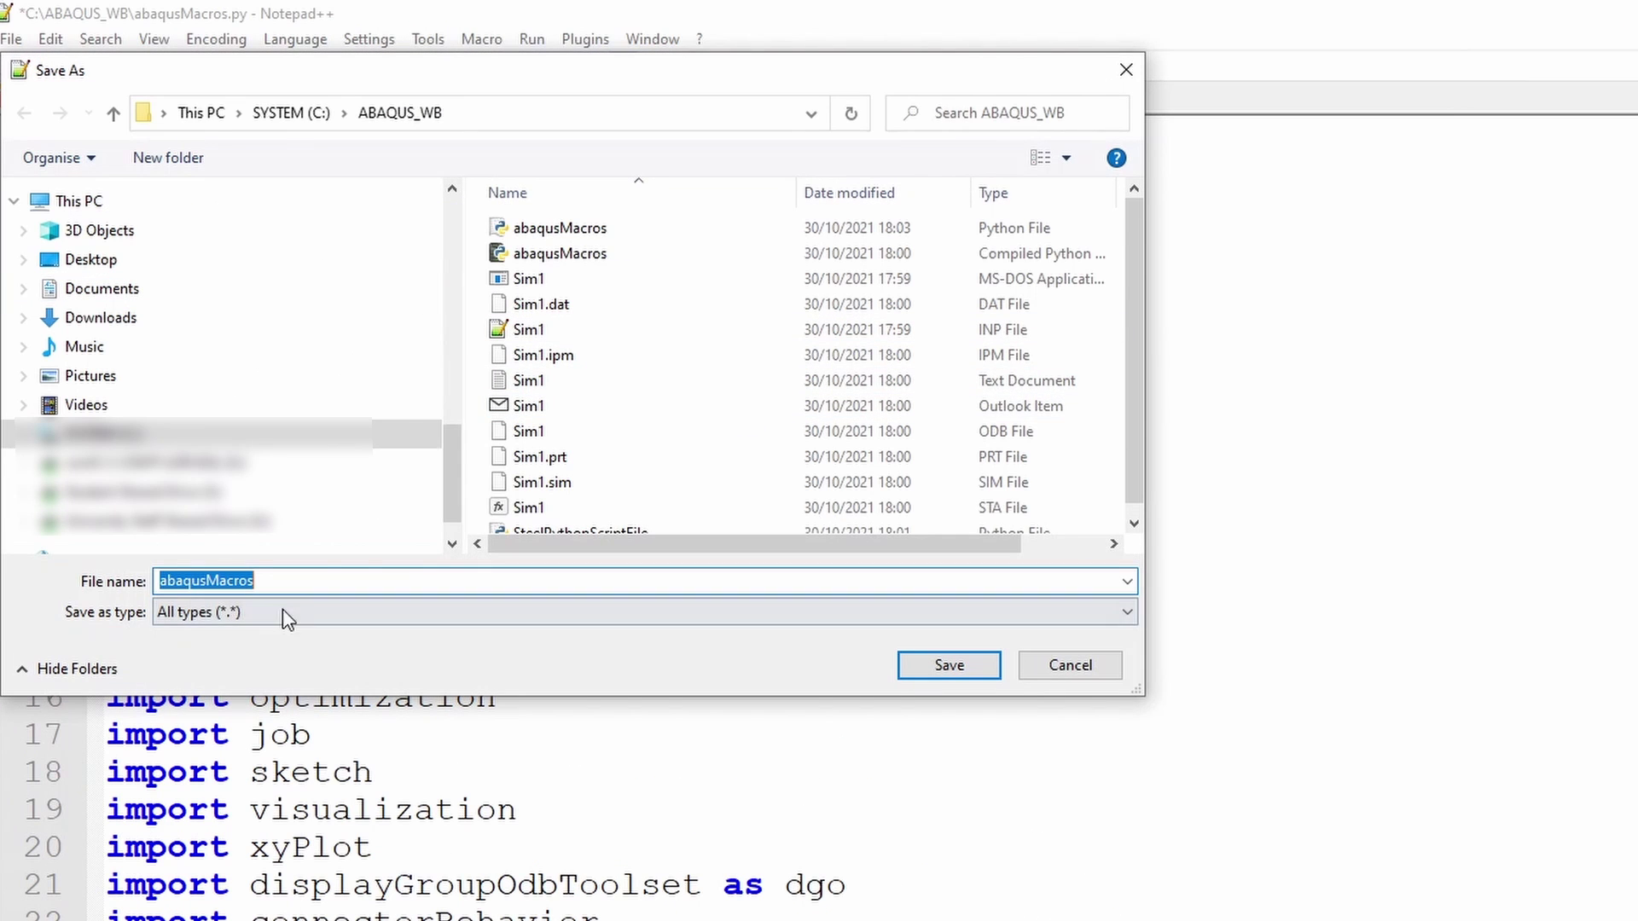
{"action": "type", "text": "ScriptSteelPython.py"}
{"action": "scroll", "coordinate": [687, 420], "scroll_direction": "down", "scroll_amount": 1}
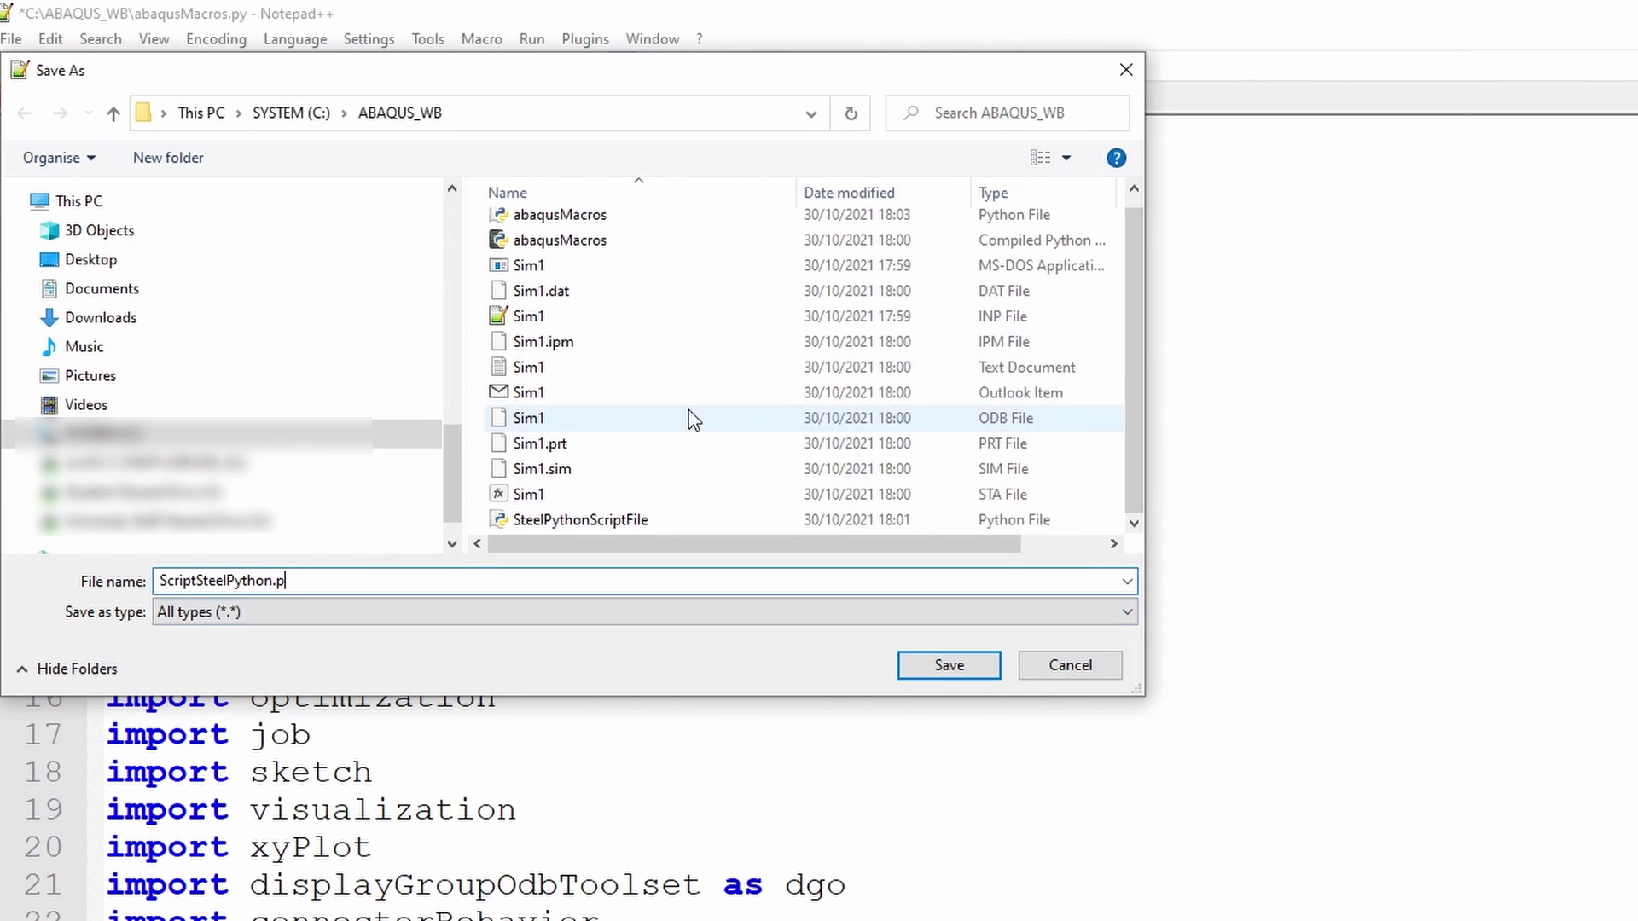
{"action": "left_click", "coordinate": [605, 524]}
{"action": "left_click", "coordinate": [951, 672]}
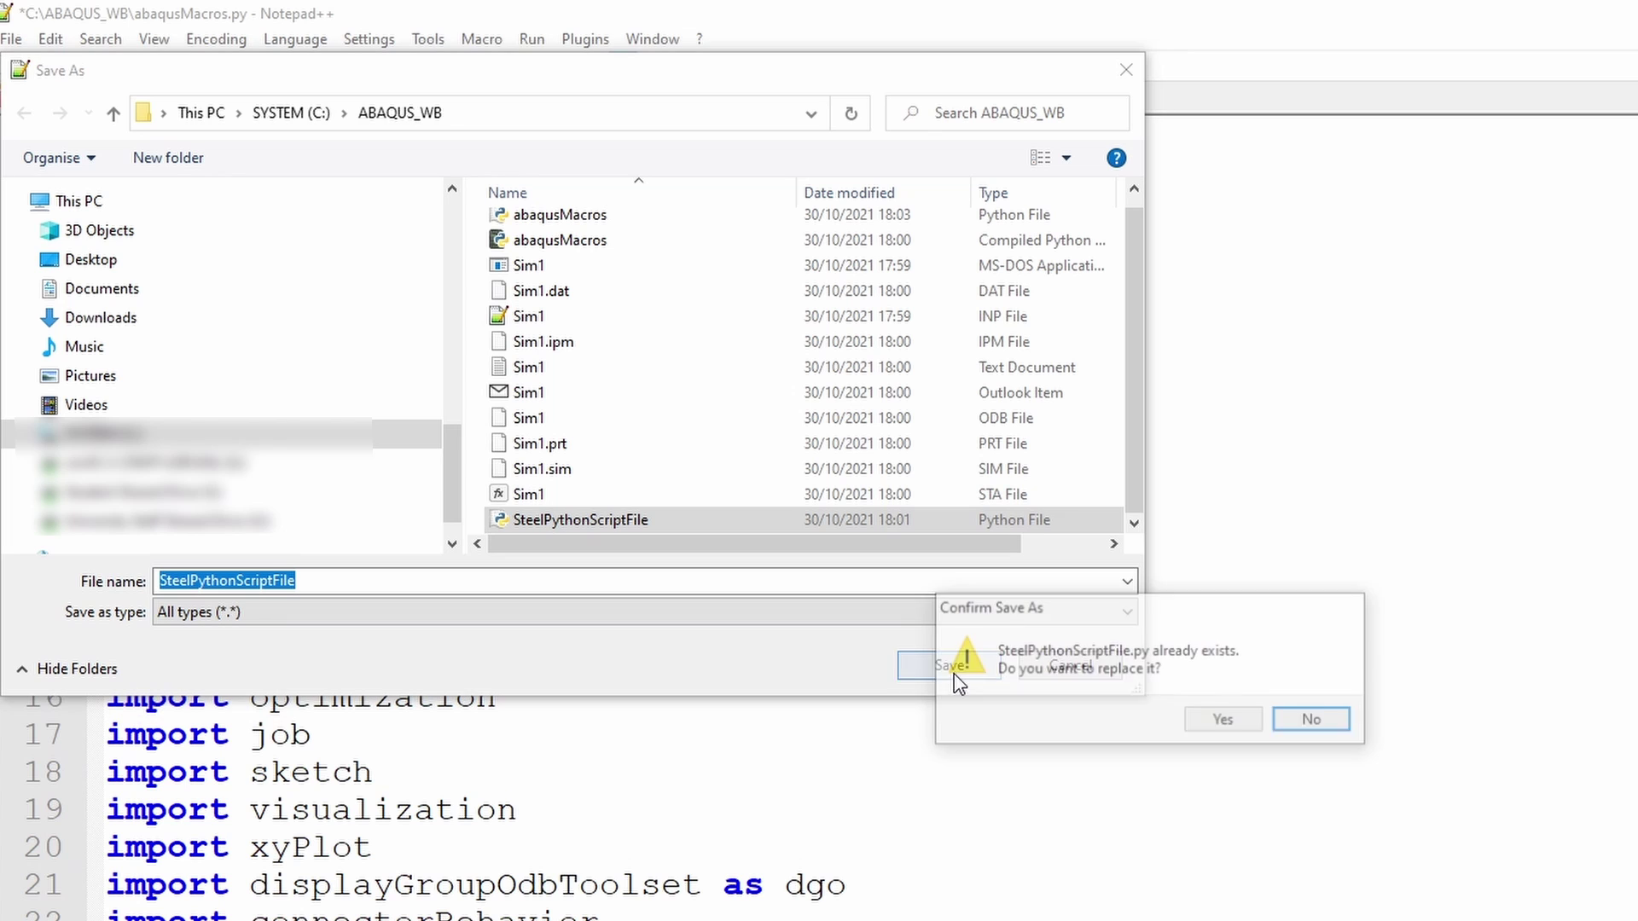
{"action": "left_click", "coordinate": [1225, 722]}
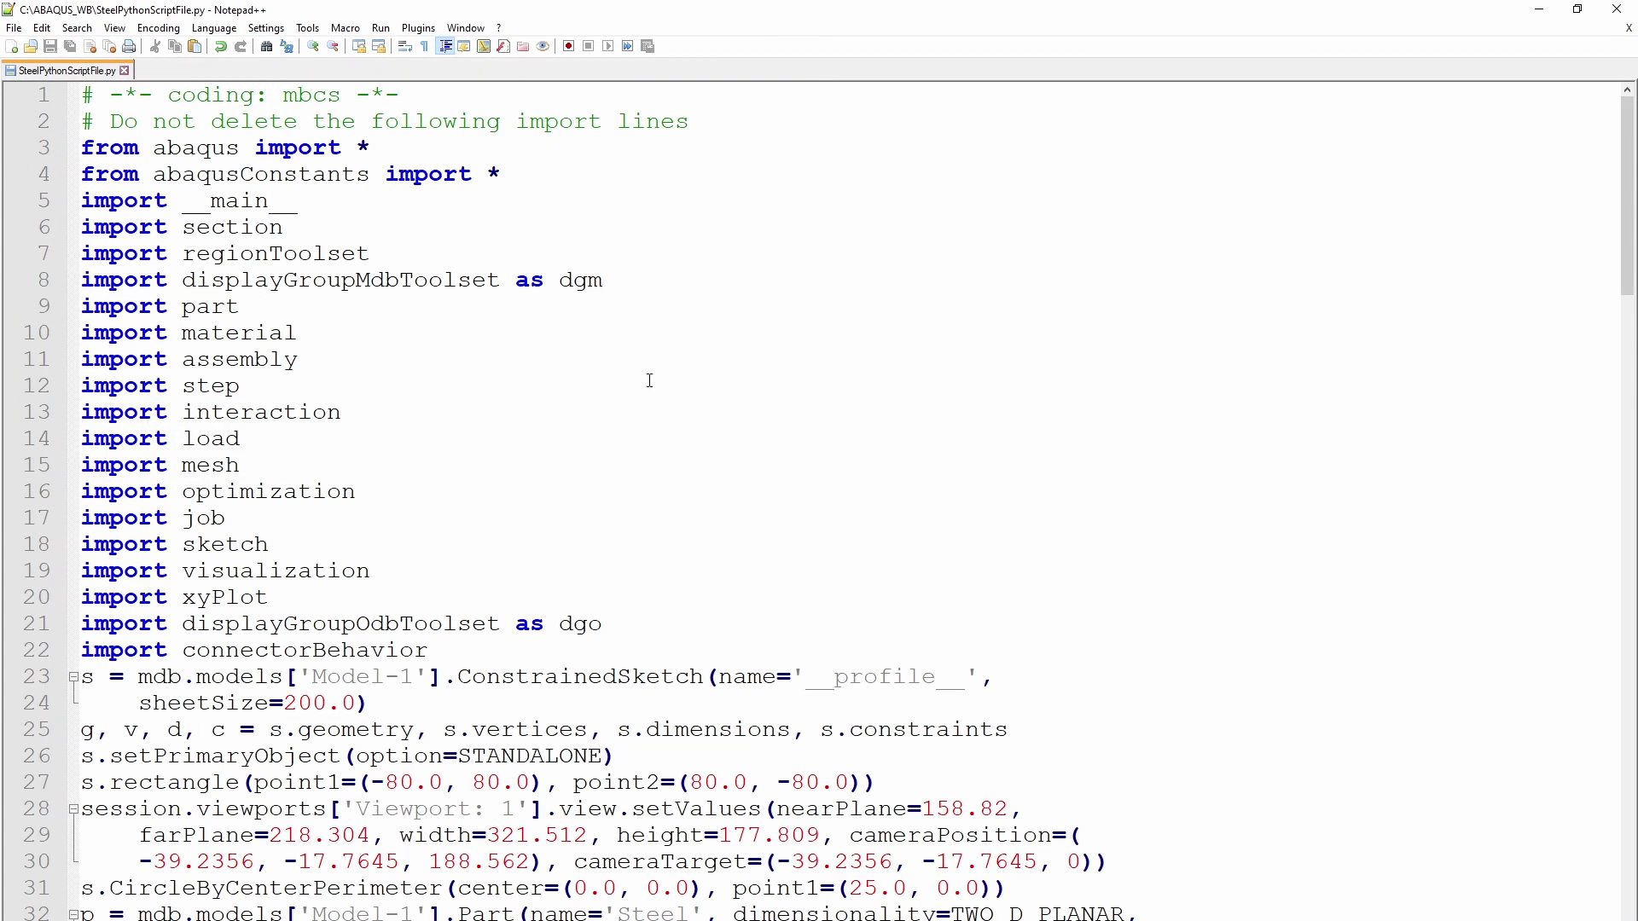
{"action": "left_click", "coordinate": [716, 528]}
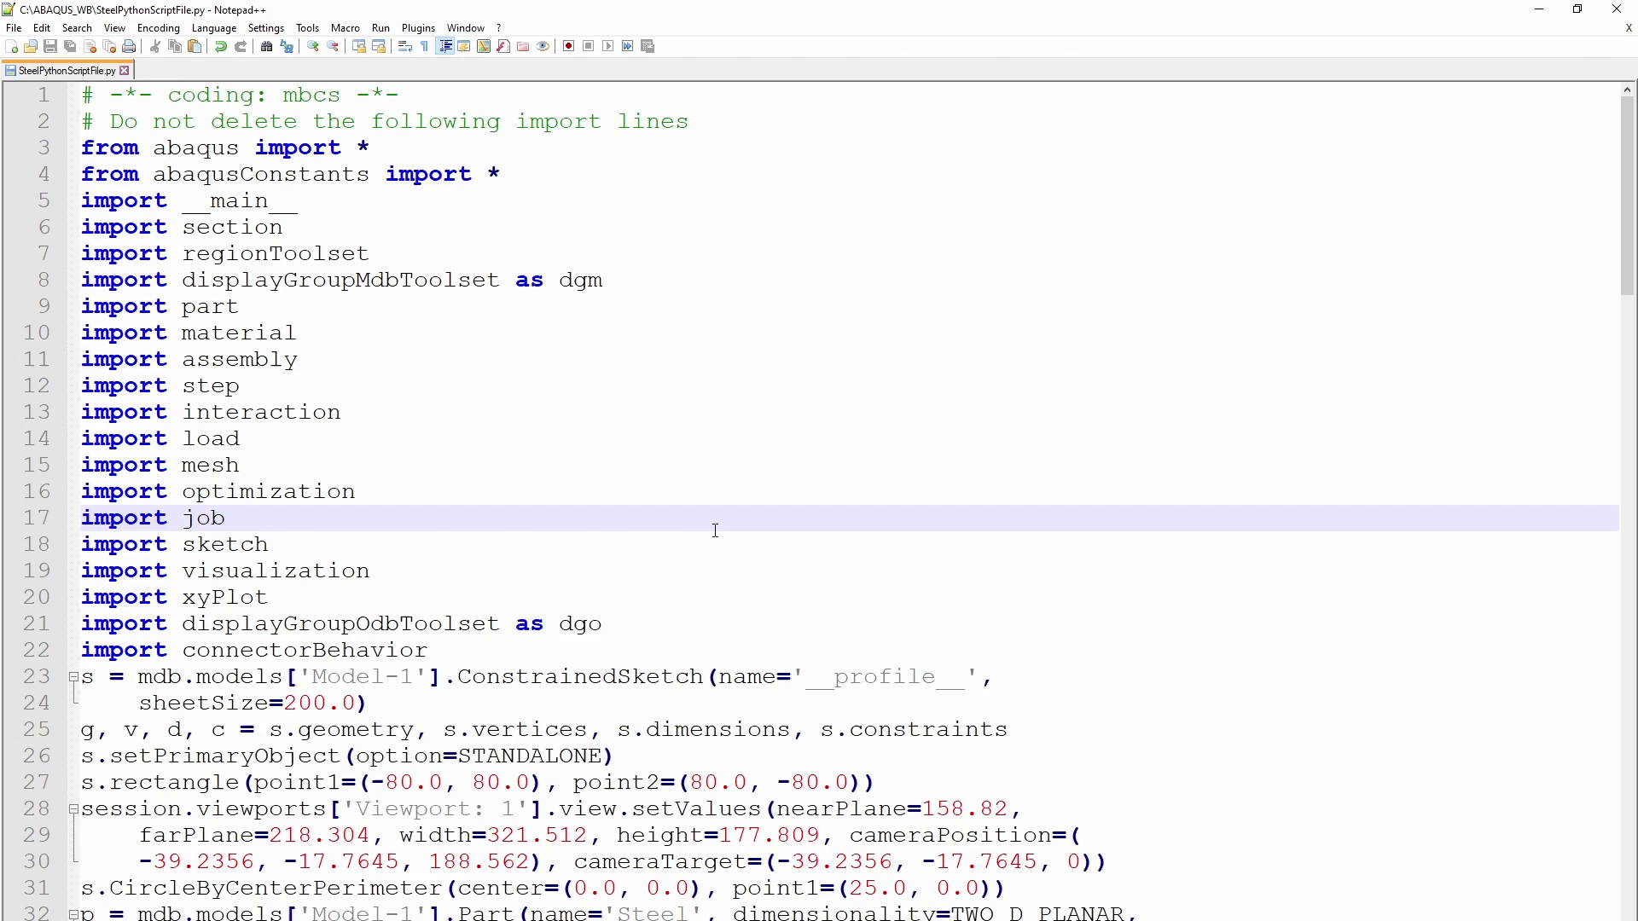
Change the submitted job name from Sim1 to Sim2 and save.
{"action": "scroll", "coordinate": [716, 530], "scroll_direction": "down", "scroll_amount": 20}
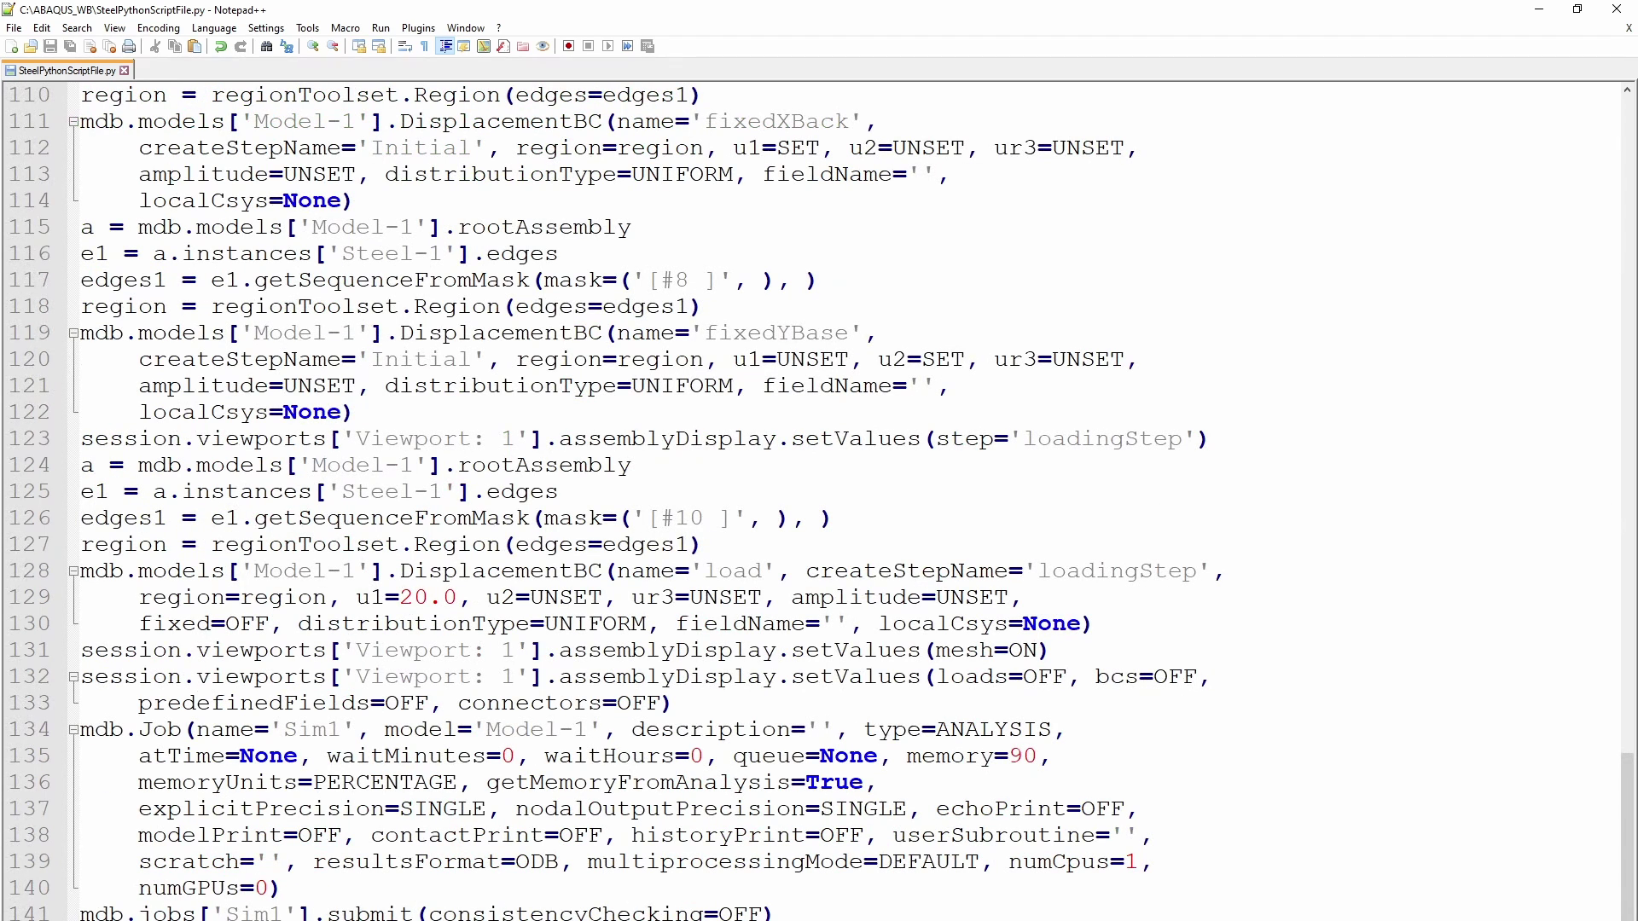
{"action": "left_click", "coordinate": [276, 913]}
{"action": "key", "text": "BackSpace"}
{"action": "type", "text": "2"}
{"action": "left_click", "coordinate": [50, 46]}
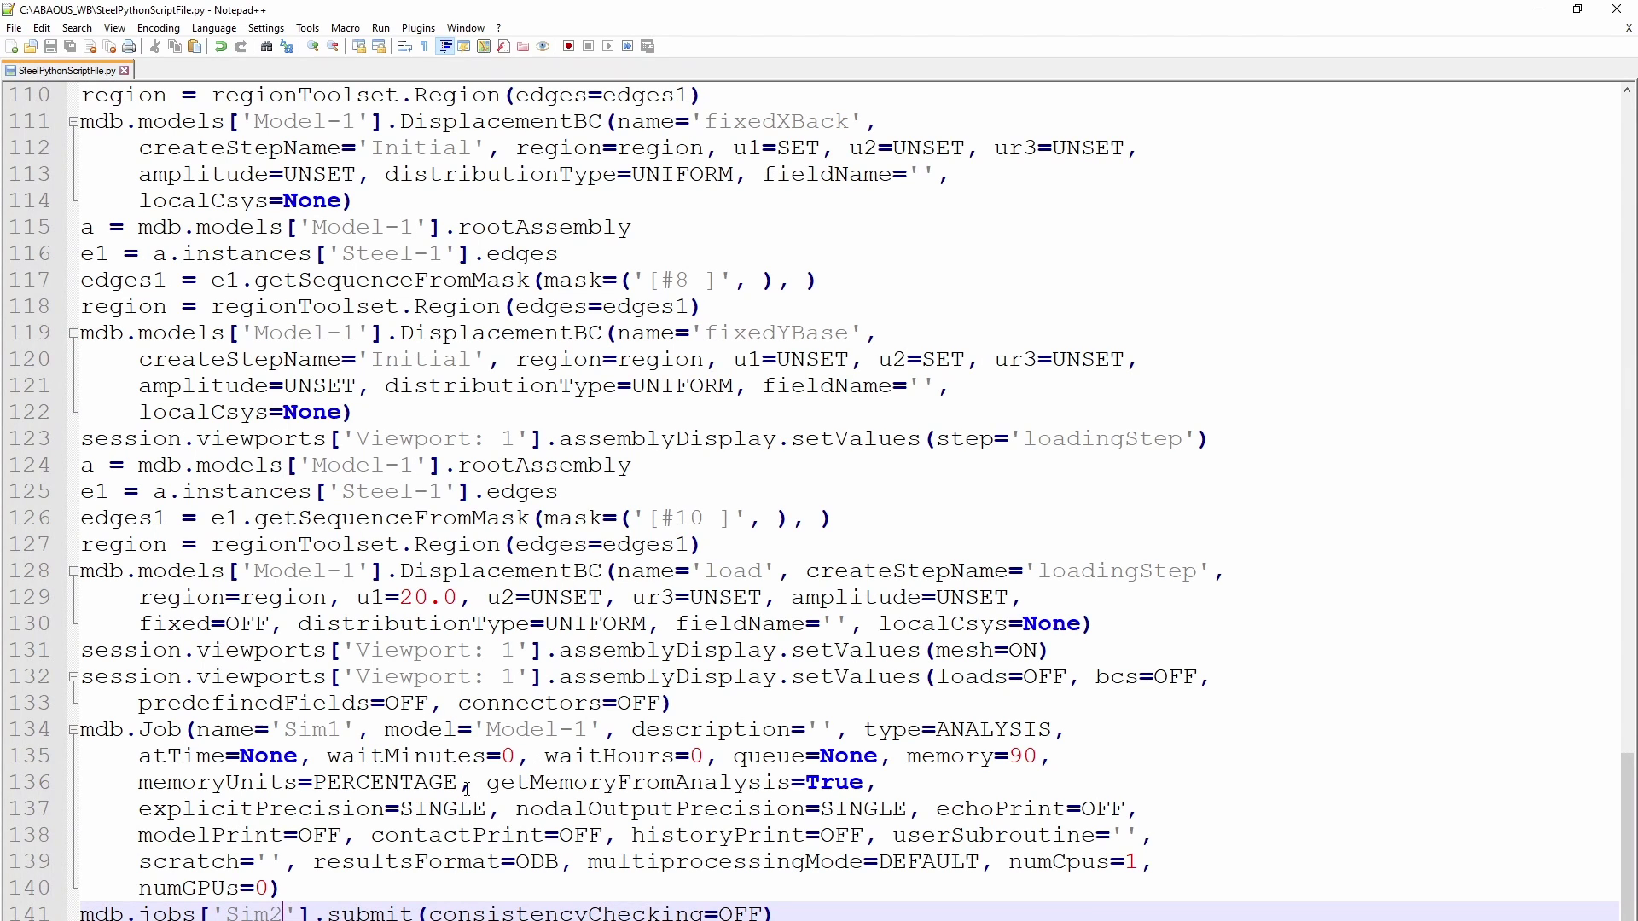
Check the model name Model-1 on line 23, then switch to Abaqus/CAE.
{"action": "key", "text": "ctrl+Home"}
{"action": "scroll", "coordinate": [373, 556], "scroll_direction": "down", "scroll_amount": 4}
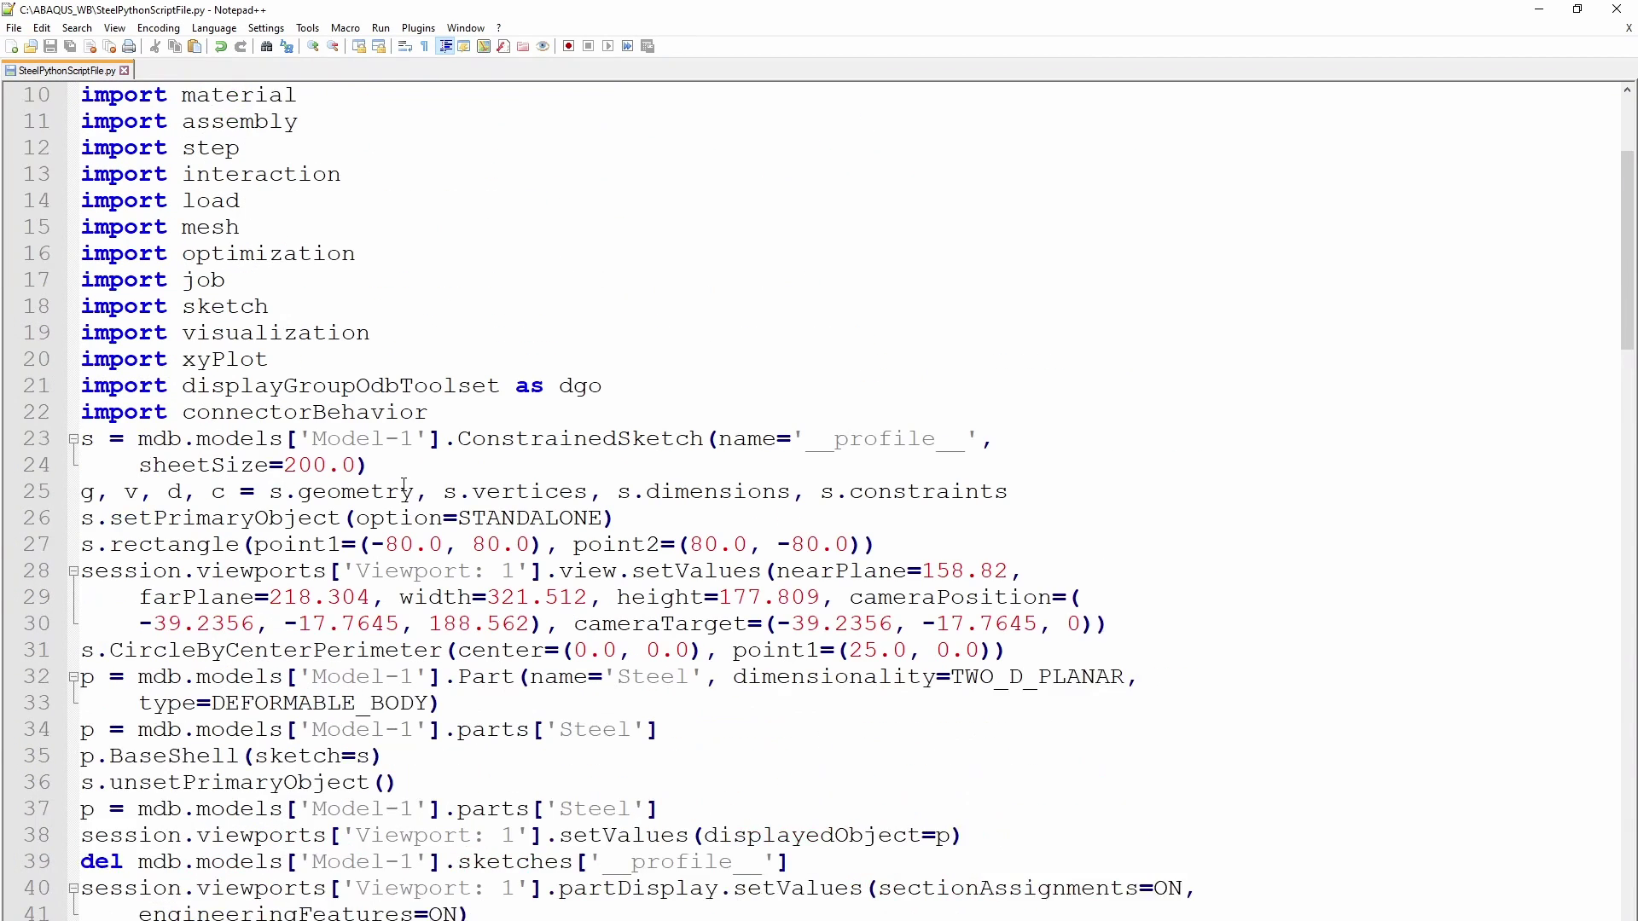
{"action": "left_click_drag", "start_coordinate": [411, 363], "coordinate": [318, 364]}
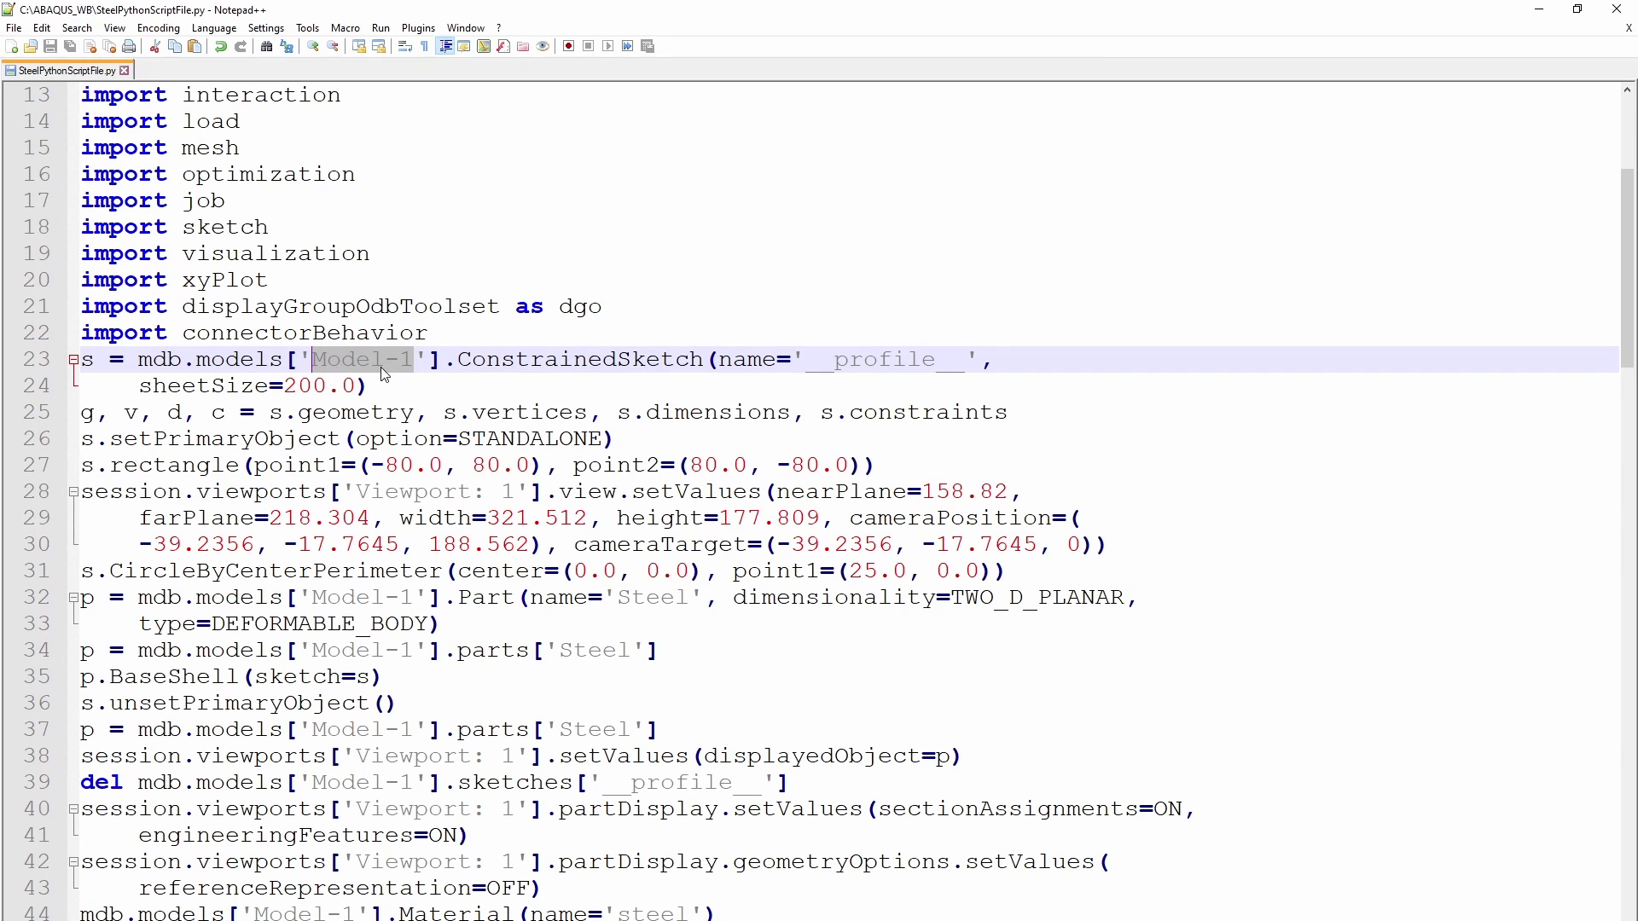
{"action": "key", "text": "alt+Tab"}
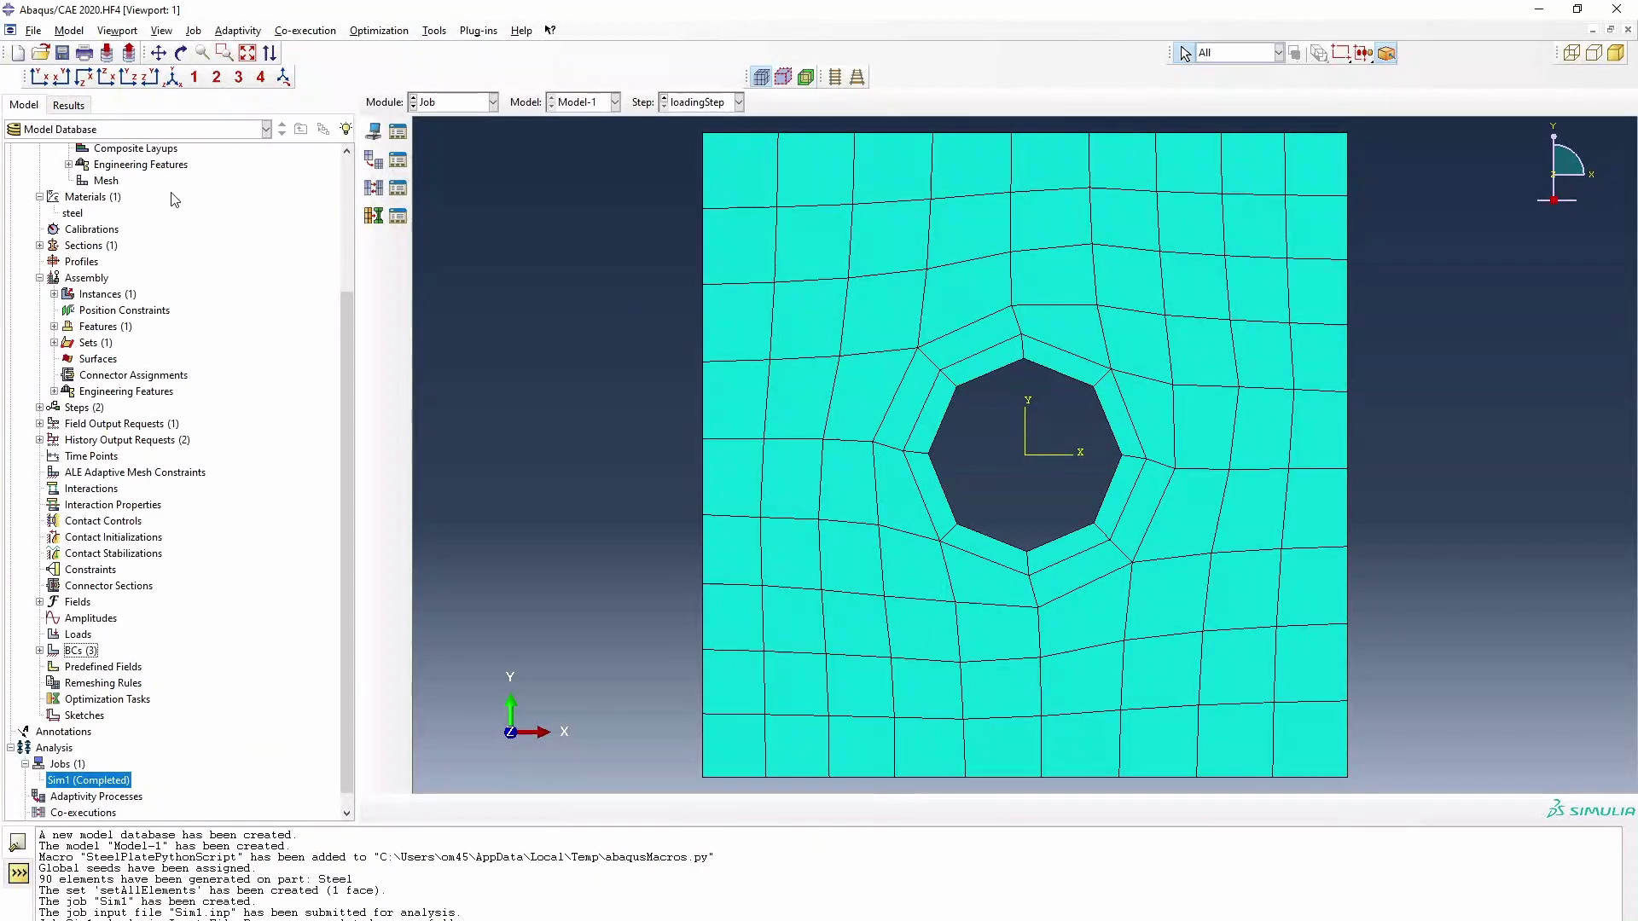
Rename the existing Model-1 to OldModel.
{"action": "scroll", "coordinate": [256, 292], "scroll_direction": "up", "scroll_amount": 2}
{"action": "scroll", "coordinate": [253, 286], "scroll_direction": "up", "scroll_amount": 2}
{"action": "left_click", "coordinate": [39, 182]}
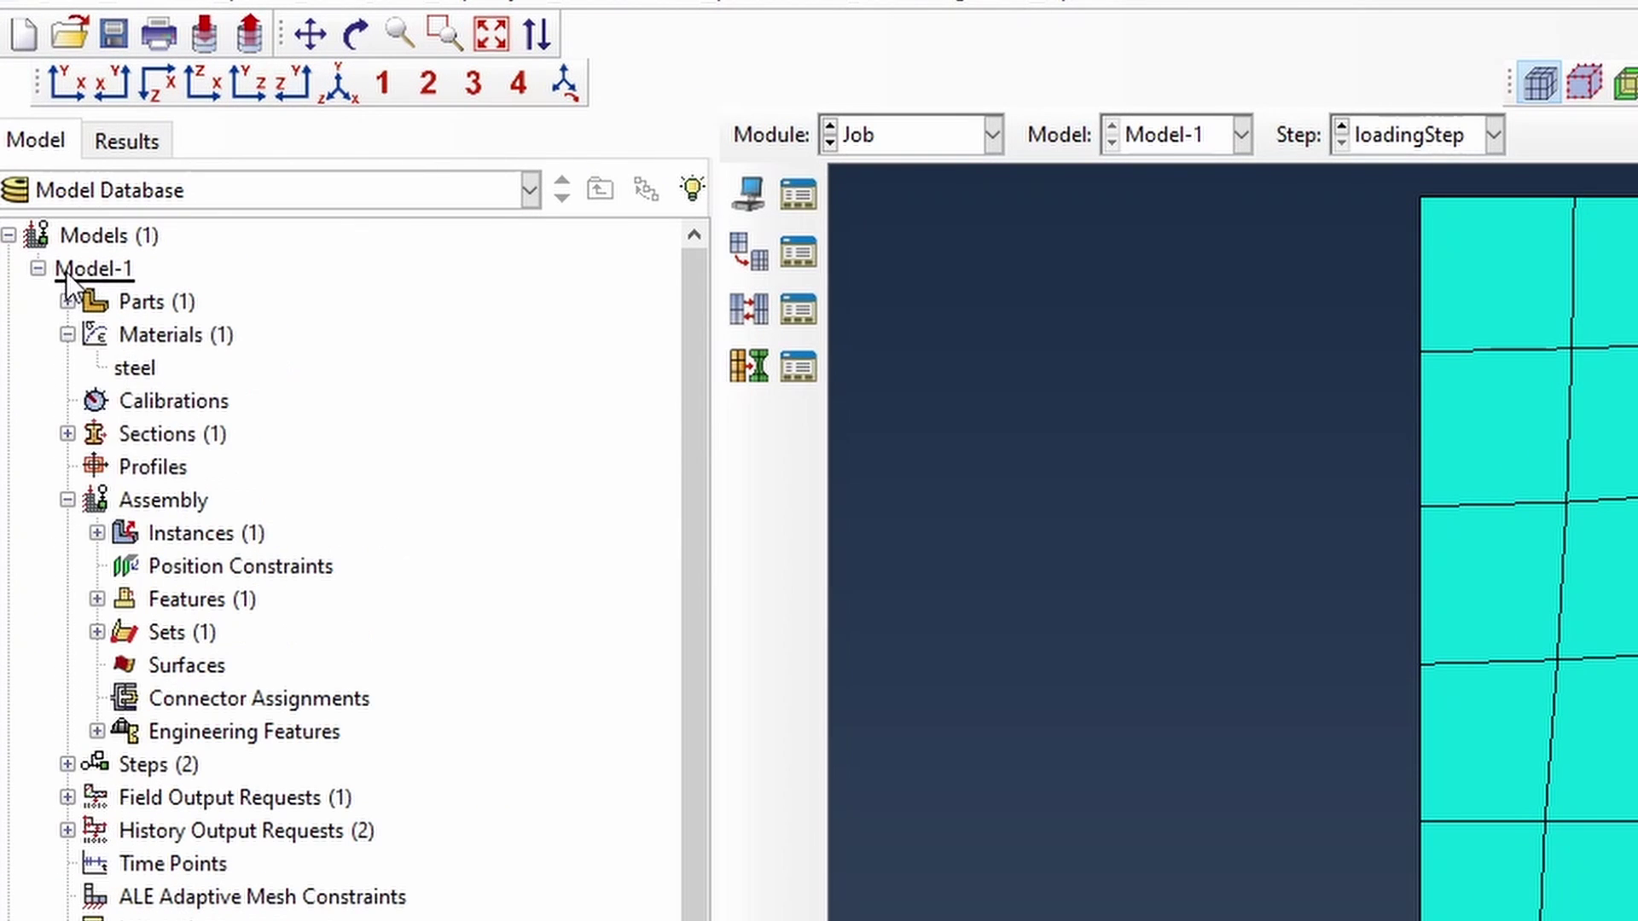
{"action": "right_click", "coordinate": [65, 272]}
{"action": "left_click", "coordinate": [189, 438]}
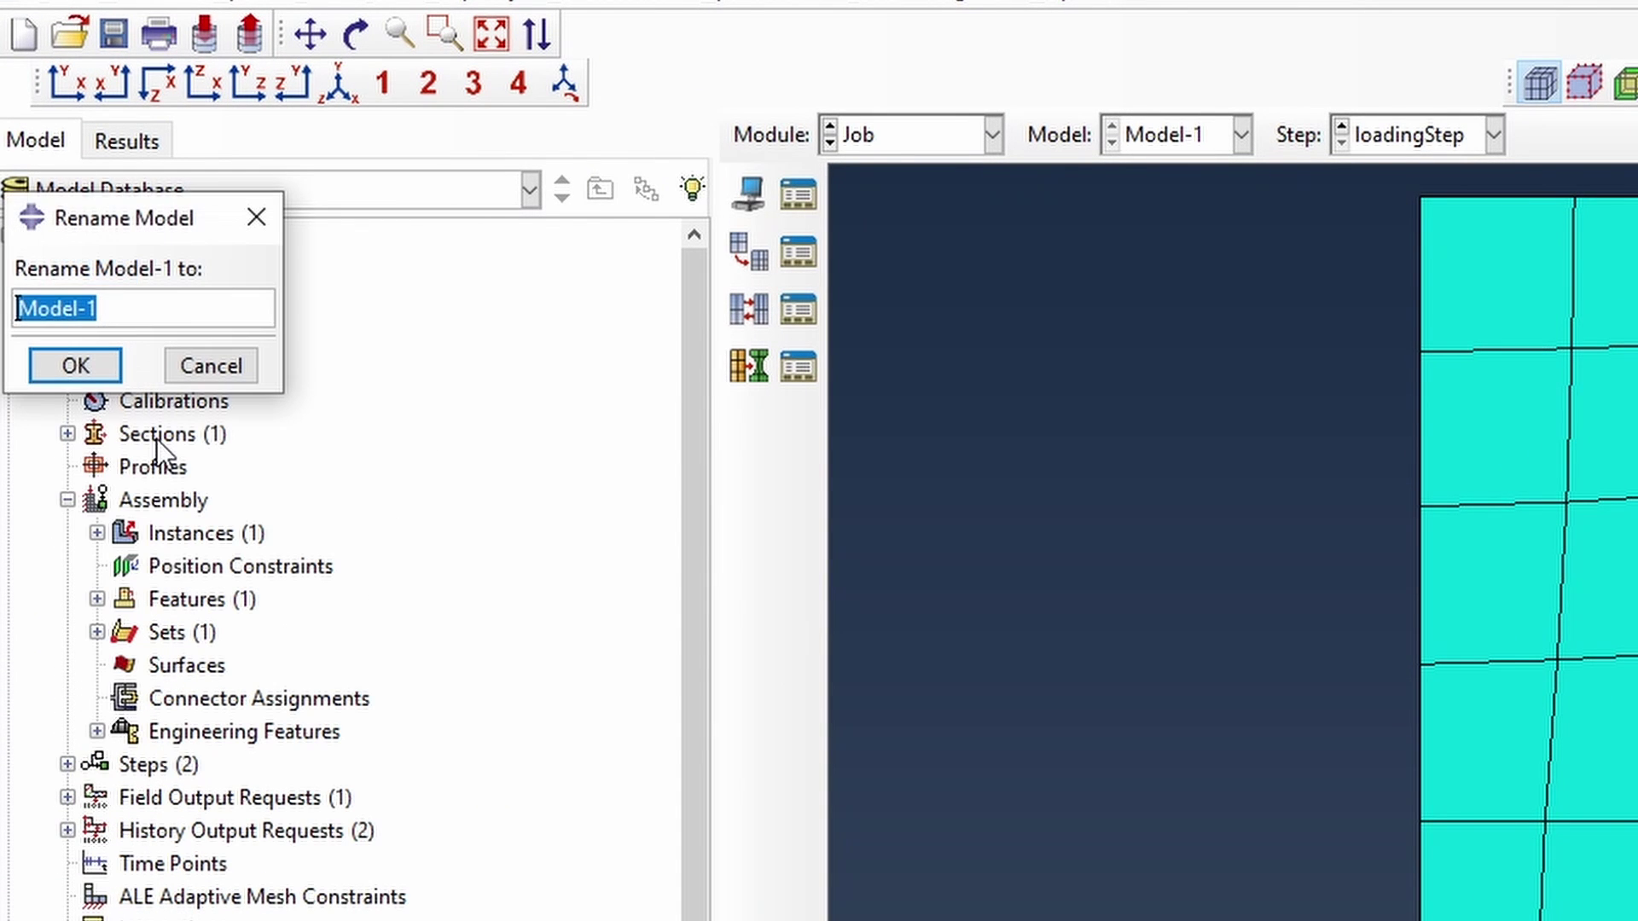
{"action": "type", "text": "OldModel"}
{"action": "key", "text": "Return"}
Create a new empty model named Model-1.
{"action": "double_click", "coordinate": [114, 237]}
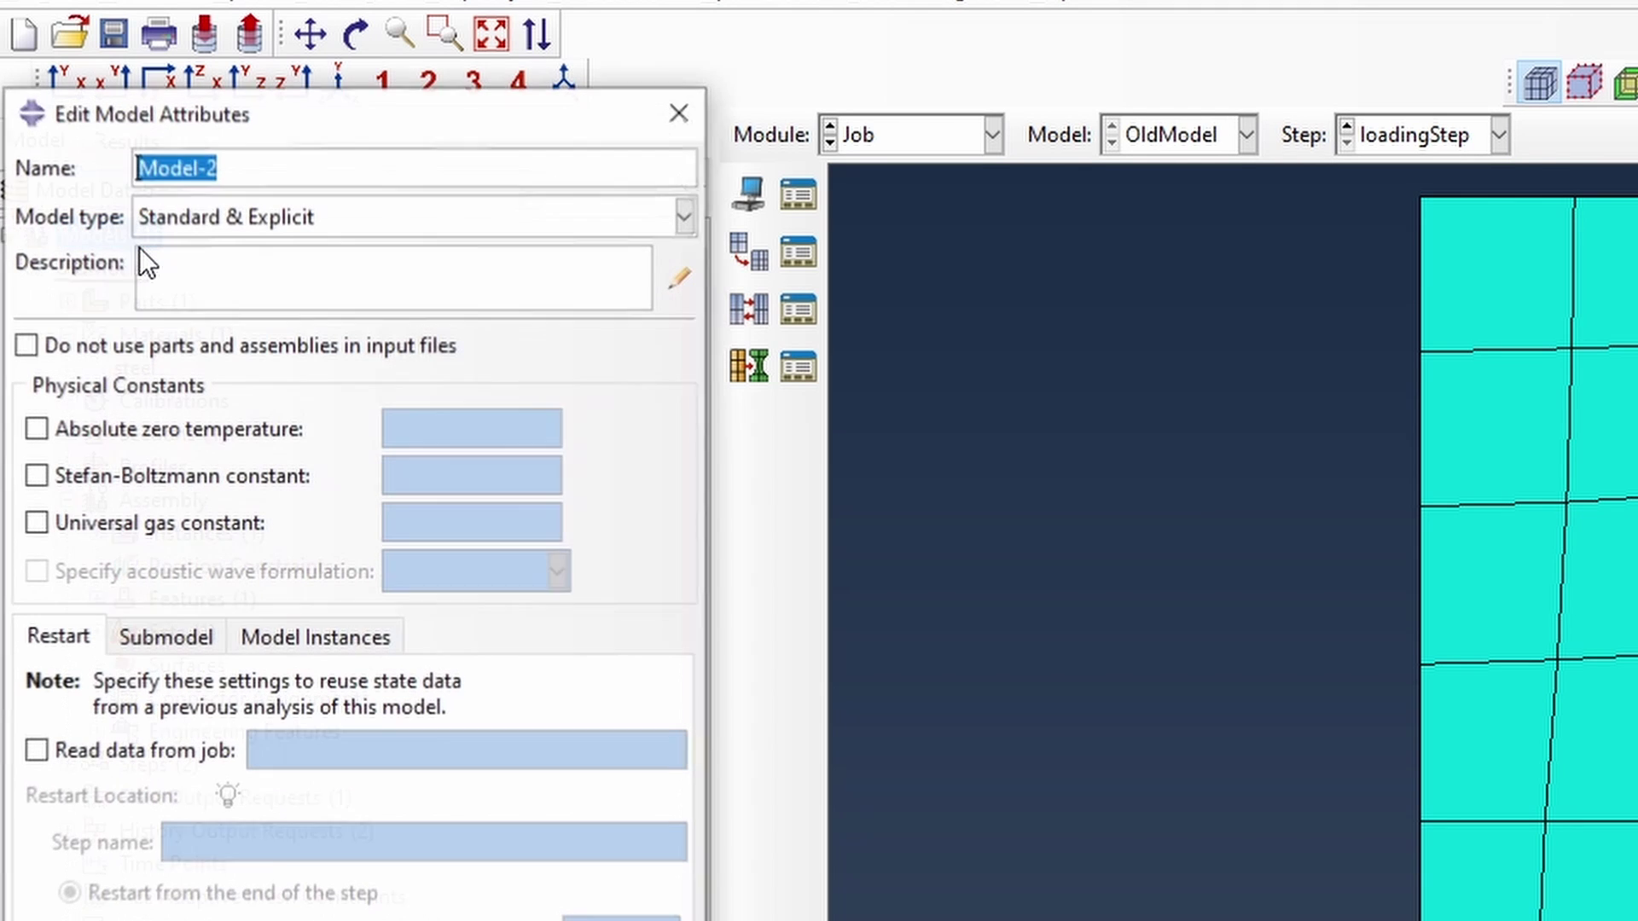
{"action": "type", "text": "Model"}
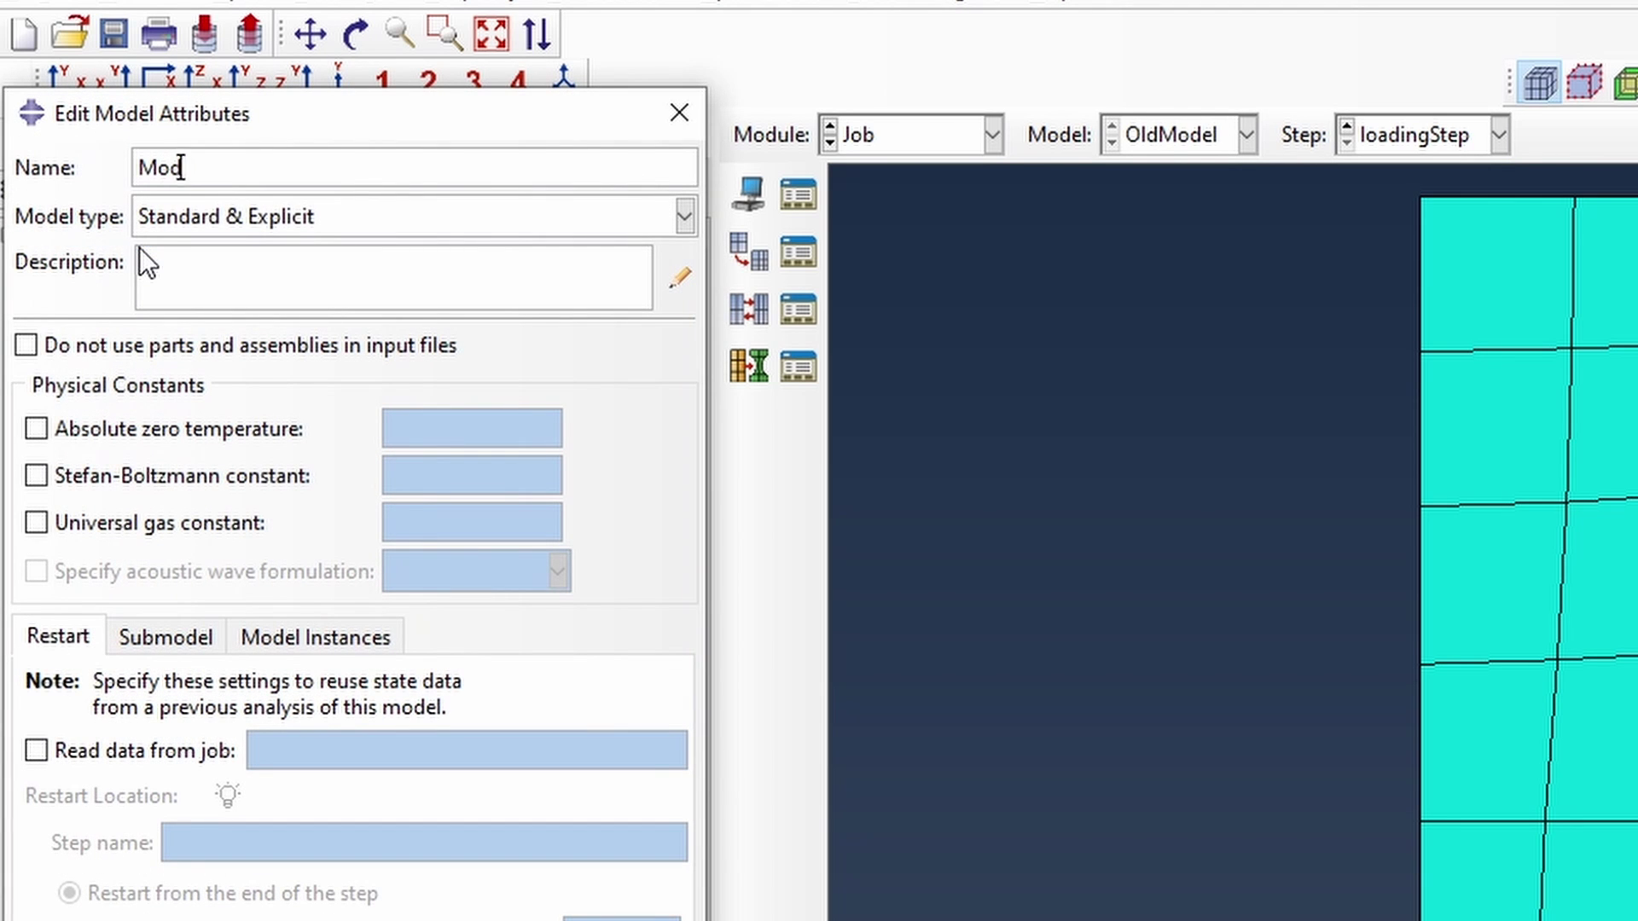
{"action": "type", "text": "-1"}
{"action": "key", "text": "Return"}
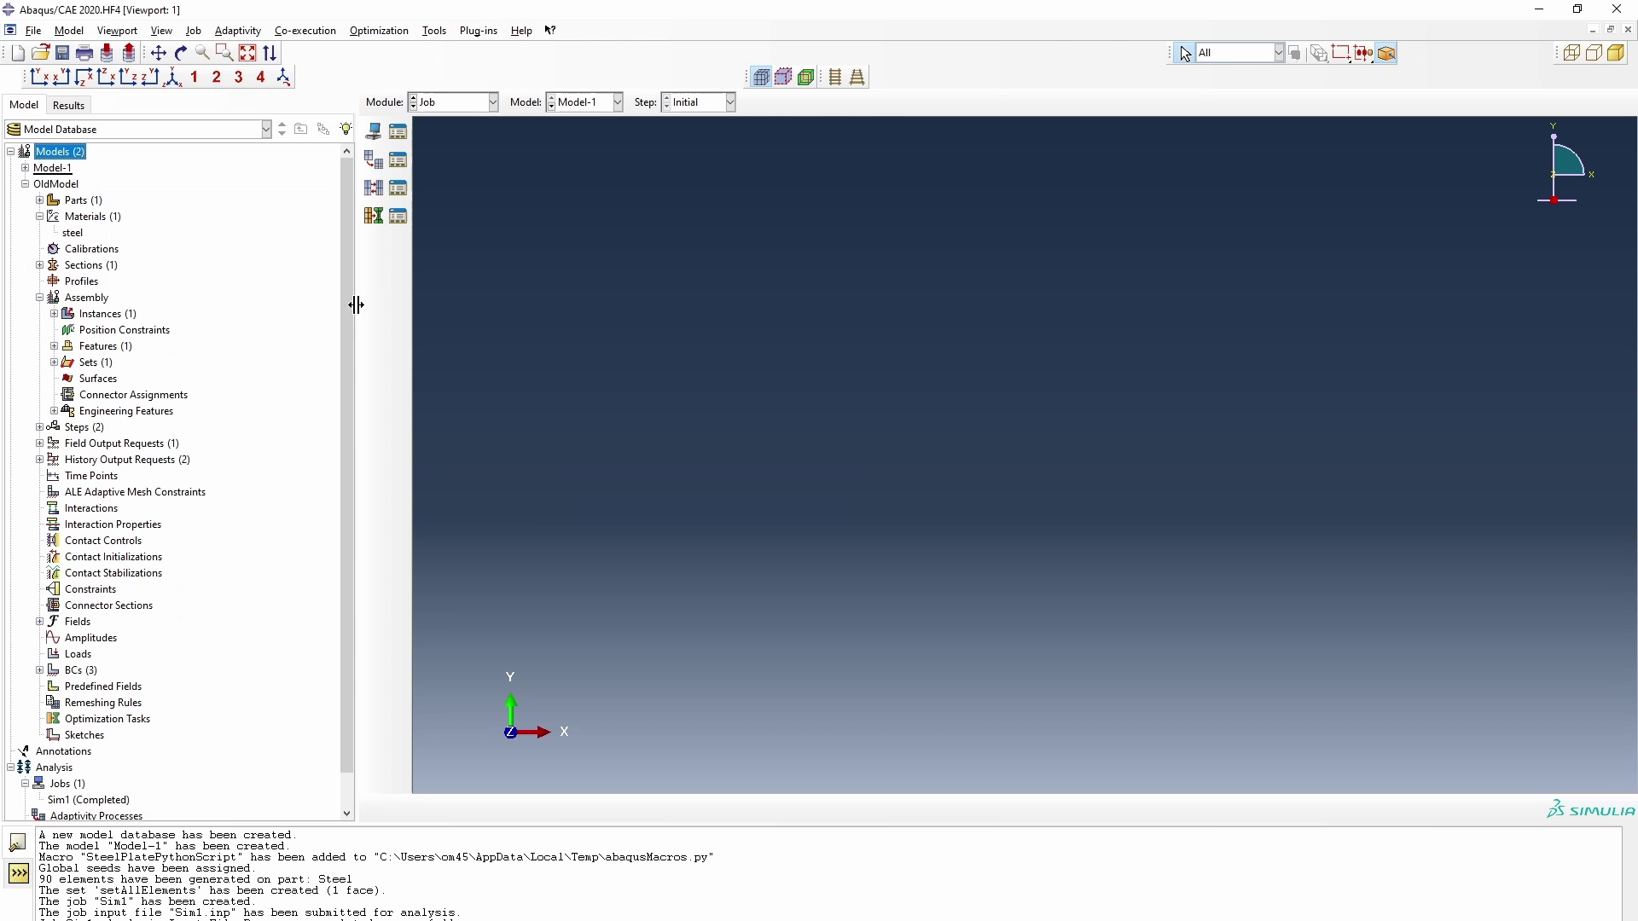
{"action": "left_click", "coordinate": [25, 185]}
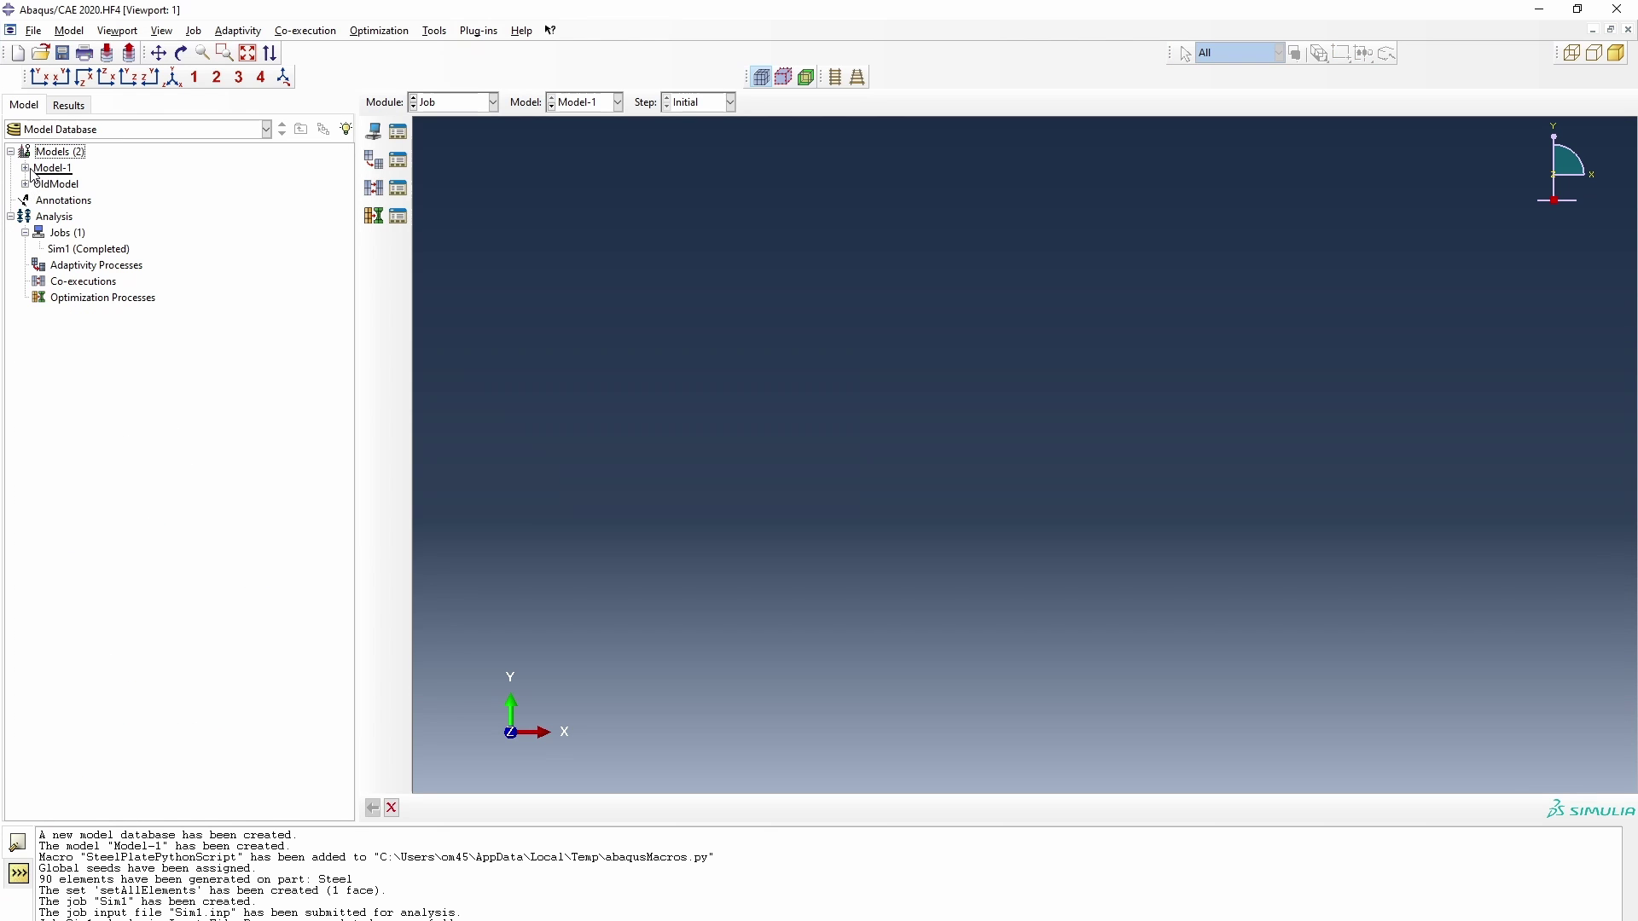
{"action": "double_click", "coordinate": [41, 170]}
{"action": "left_click", "coordinate": [52, 169]}
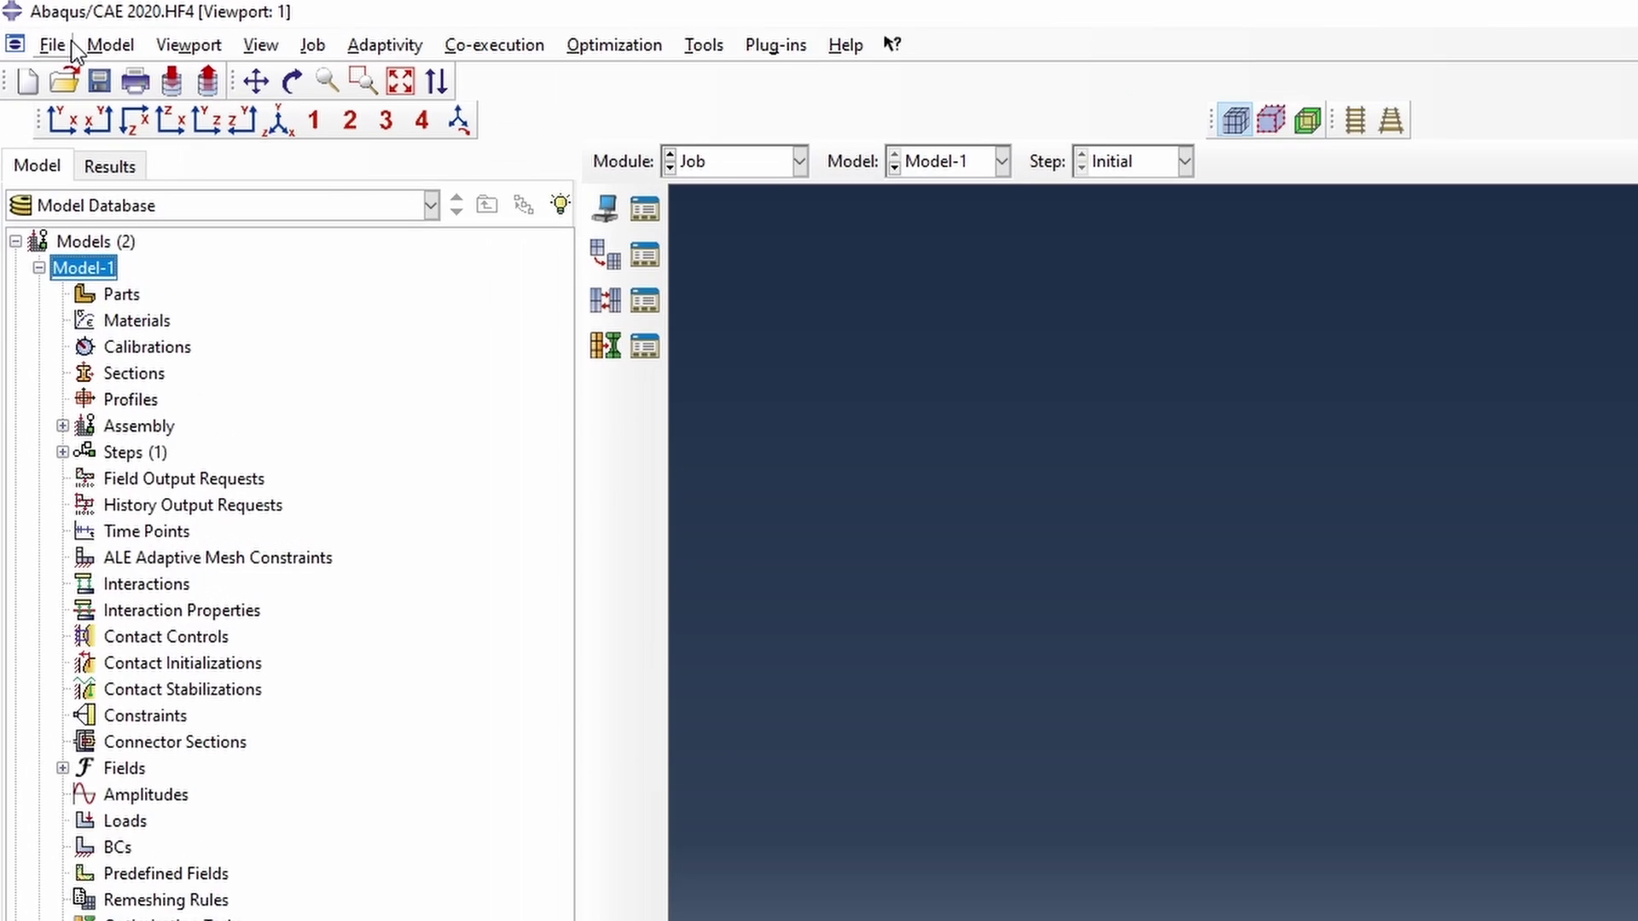
Run the script SteelPythonScriptFile.py.
{"action": "left_click", "coordinate": [34, 31]}
{"action": "left_click", "coordinate": [211, 555]}
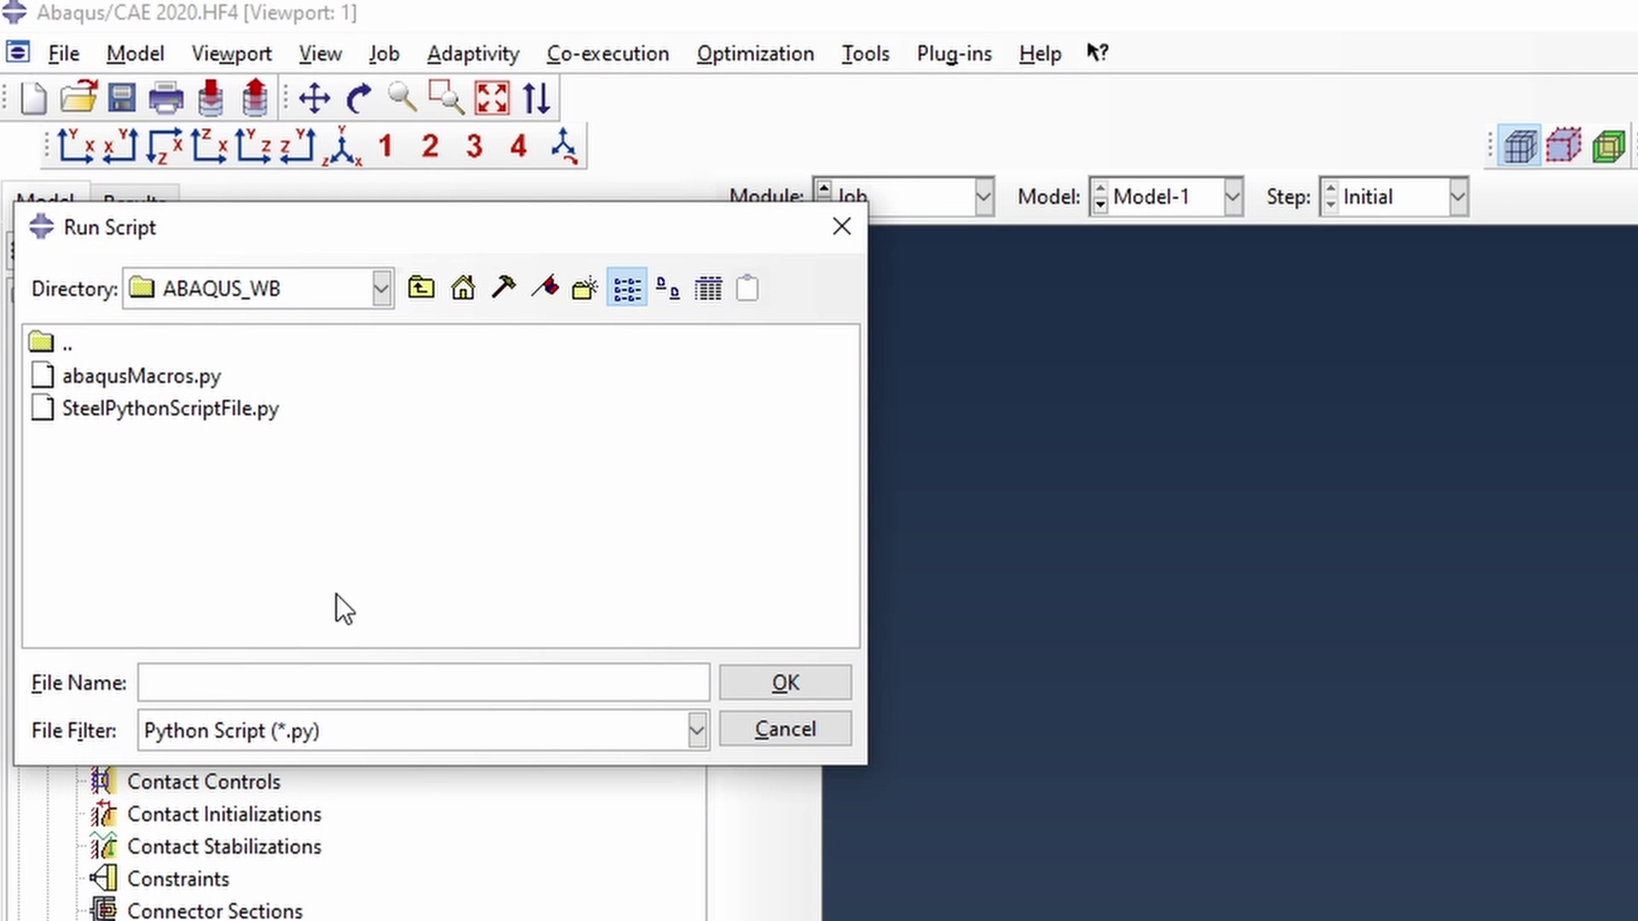
{"action": "left_click", "coordinate": [261, 411]}
{"action": "left_click", "coordinate": [817, 684]}
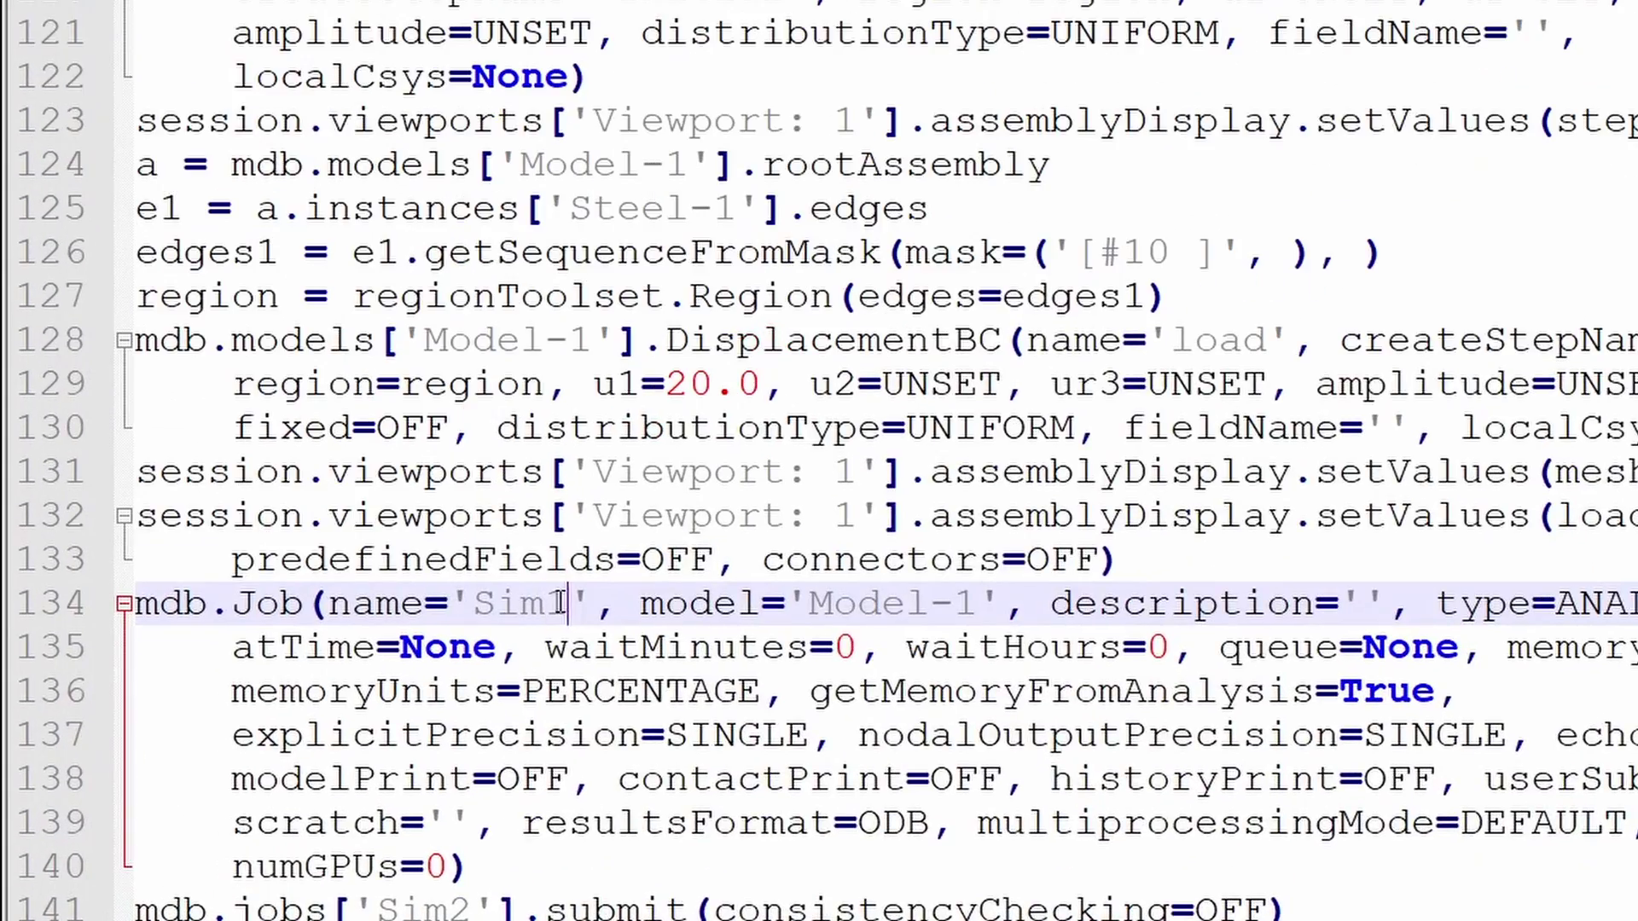
Edit line 134 of the script so mdb.Job is named 'Sim2' instead of 'Sim1'.
{"action": "left_click_drag", "start_coordinate": [341, 729], "coordinate": [328, 729]}
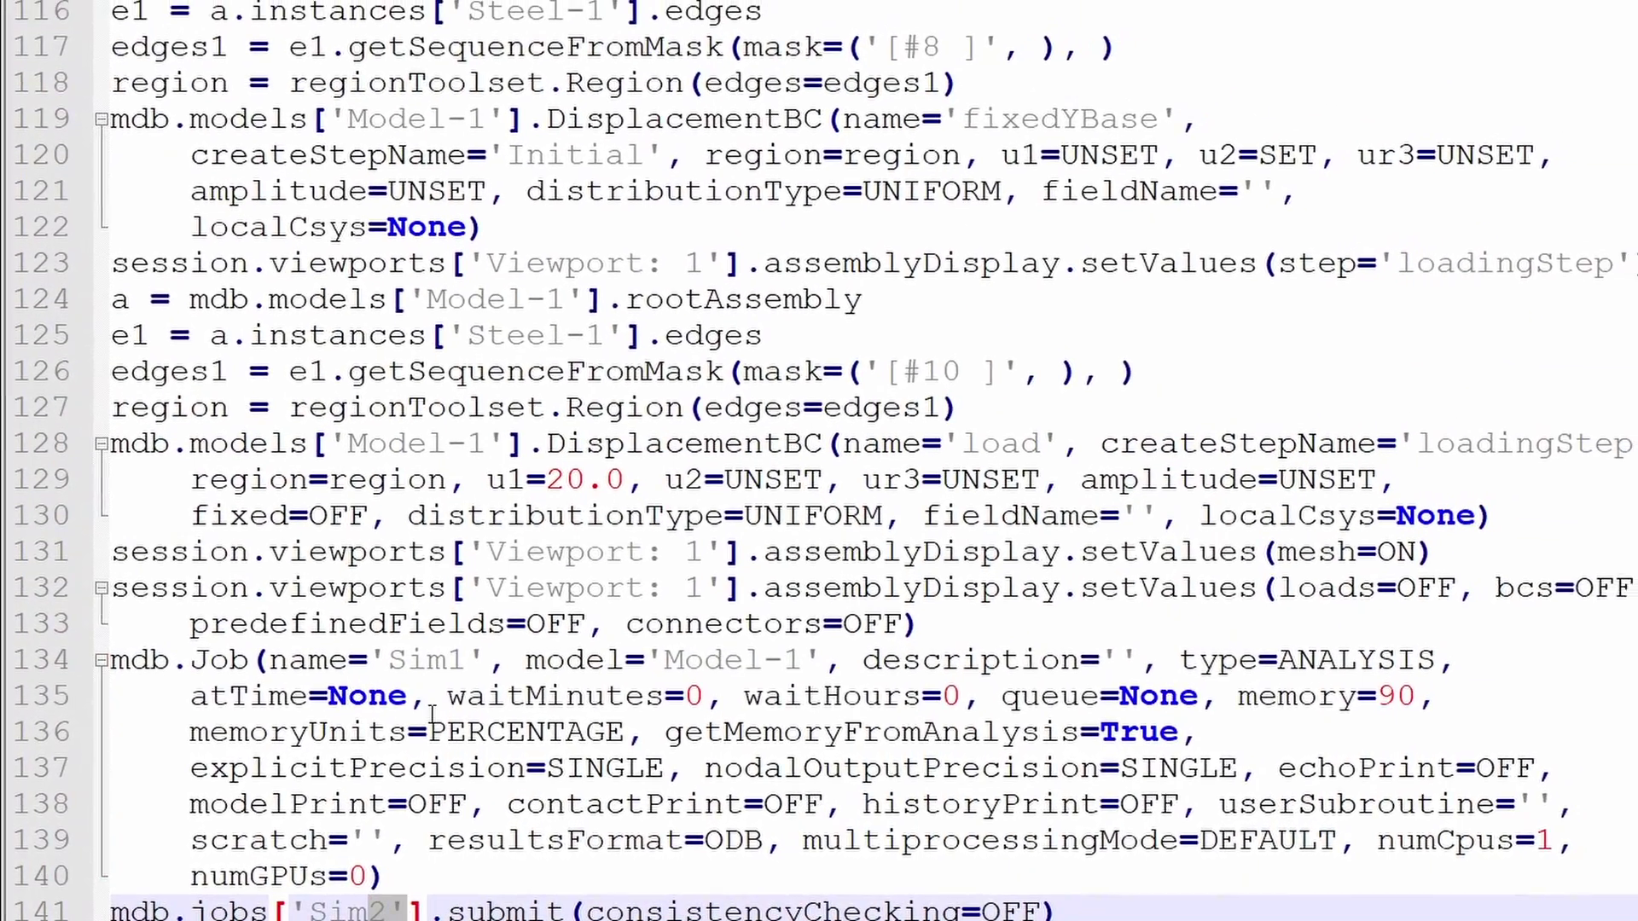
{"action": "mouse_move", "coordinate": [463, 687]}
{"action": "left_mouse_down"}
{"action": "mouse_move", "coordinate": [471, 650]}
{"action": "mouse_move", "coordinate": [449, 669]}
{"action": "left_mouse_up"}
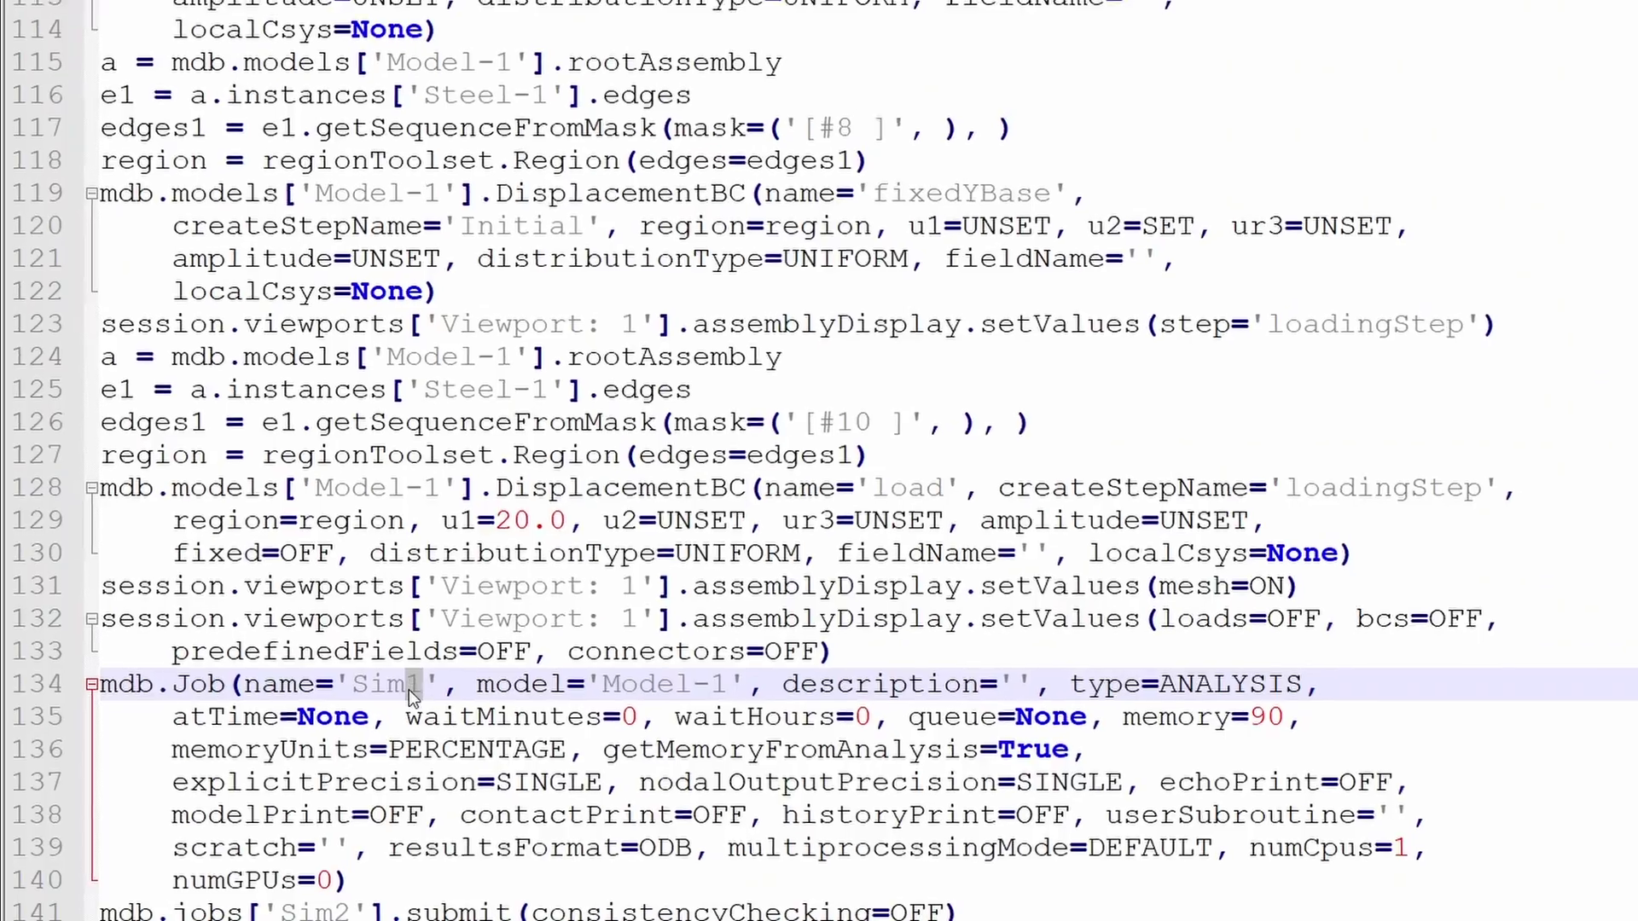
{"action": "type", "text": "2"}
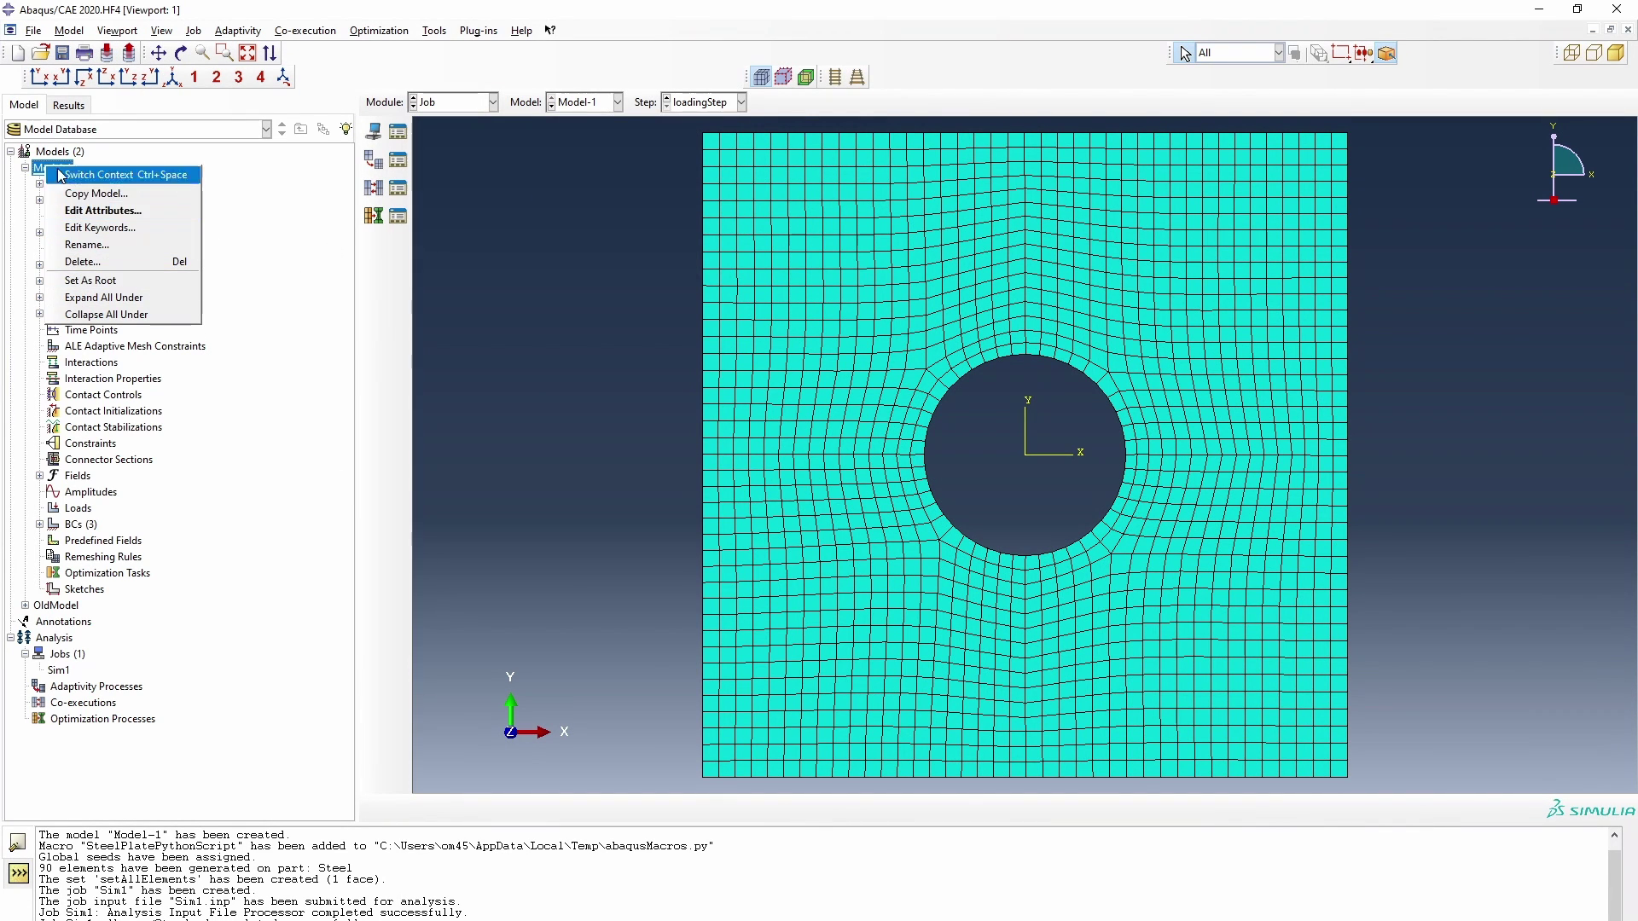
Delete Model-1 and create a new empty model named 'Model-1'.
{"action": "left_click", "coordinate": [99, 263]}
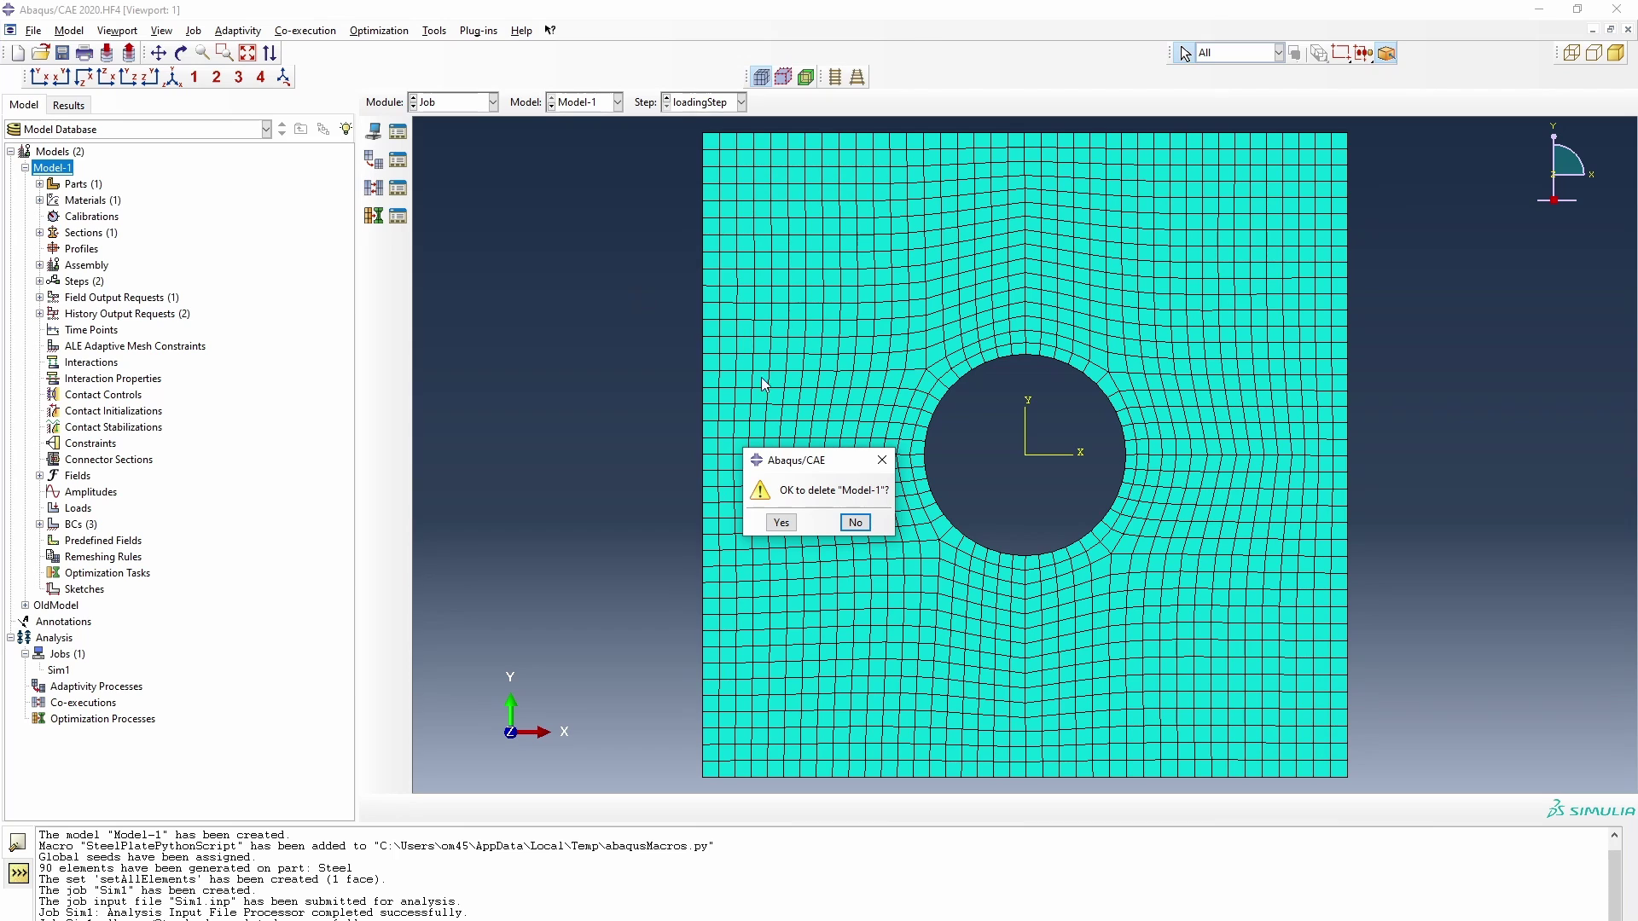
{"action": "left_click", "coordinate": [779, 524]}
{"action": "double_click", "coordinate": [58, 154]}
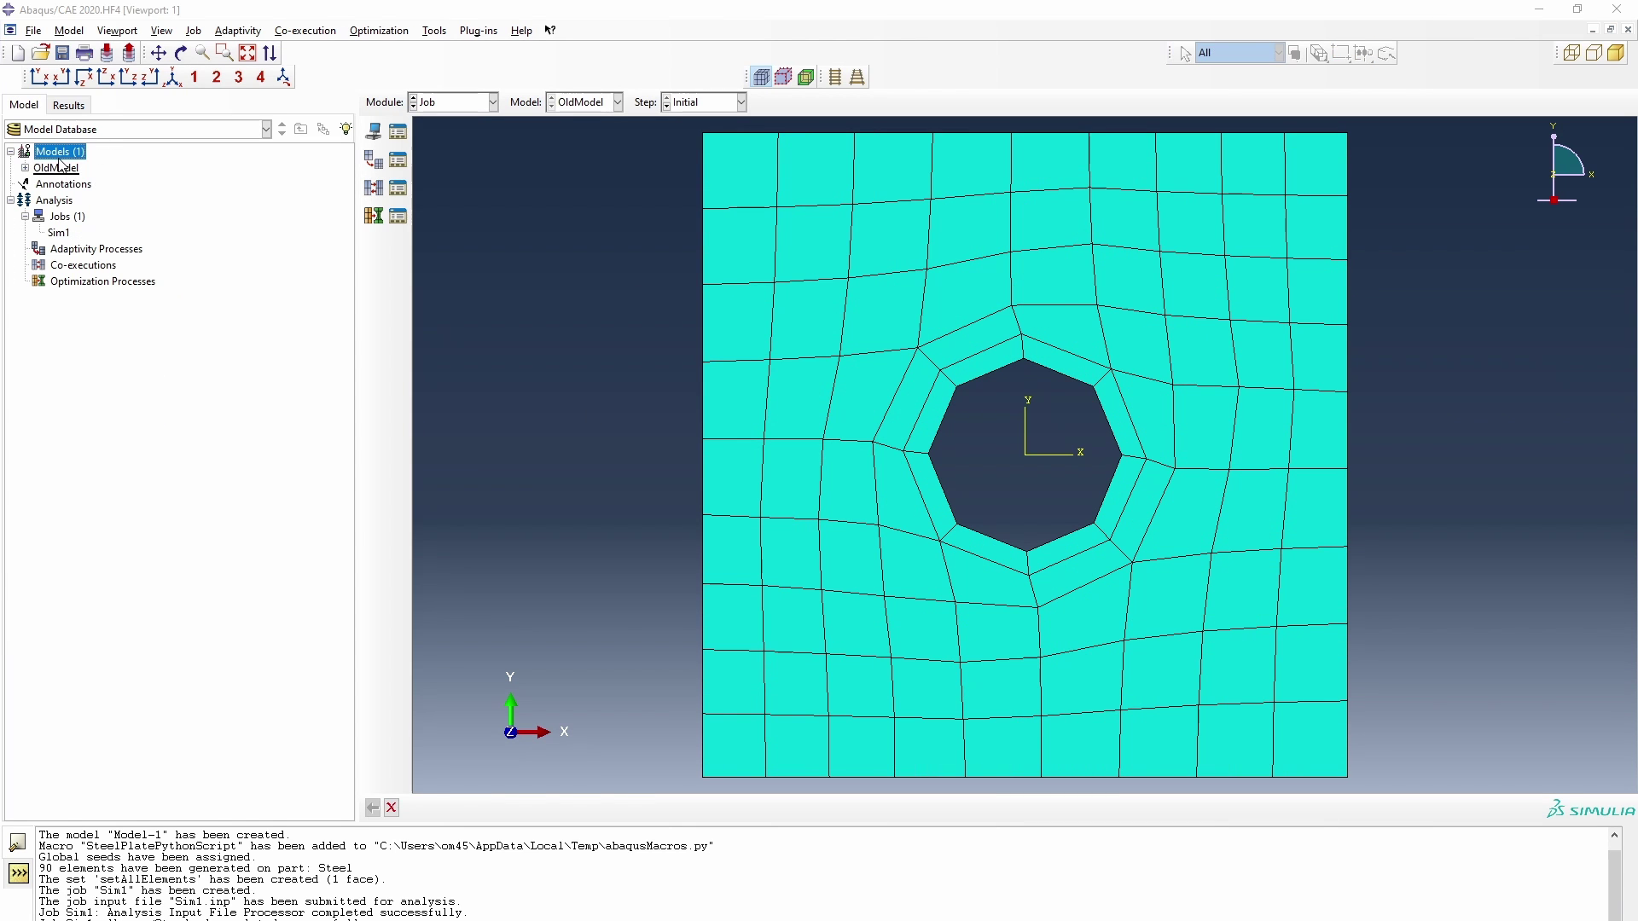
{"action": "type", "text": "Model-"}
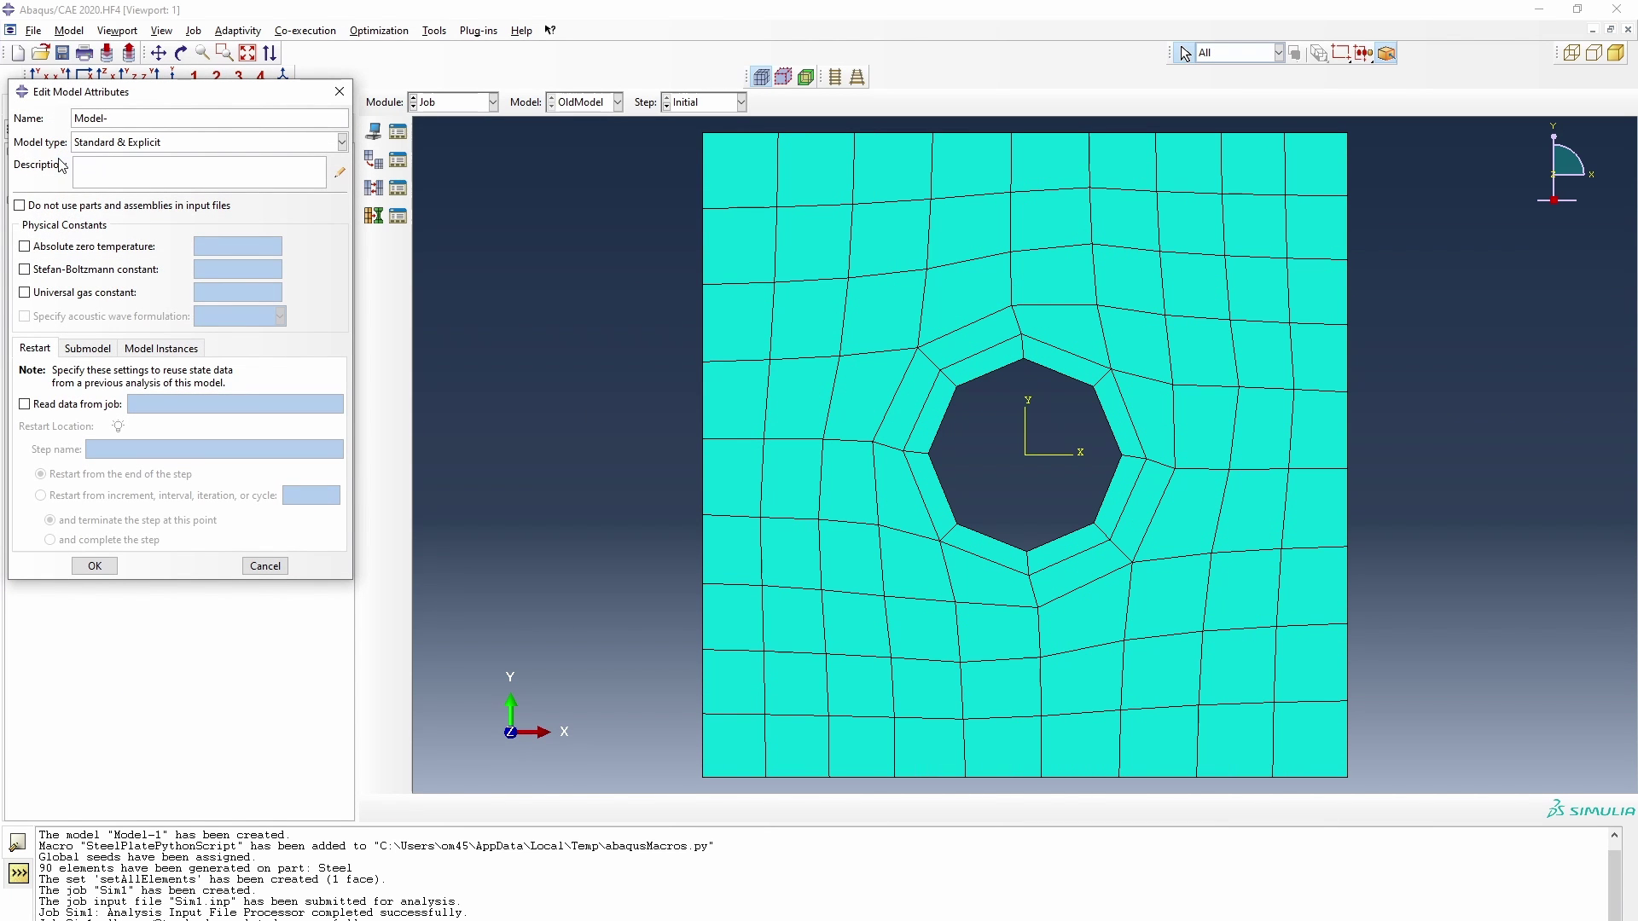
{"action": "type", "text": "1"}
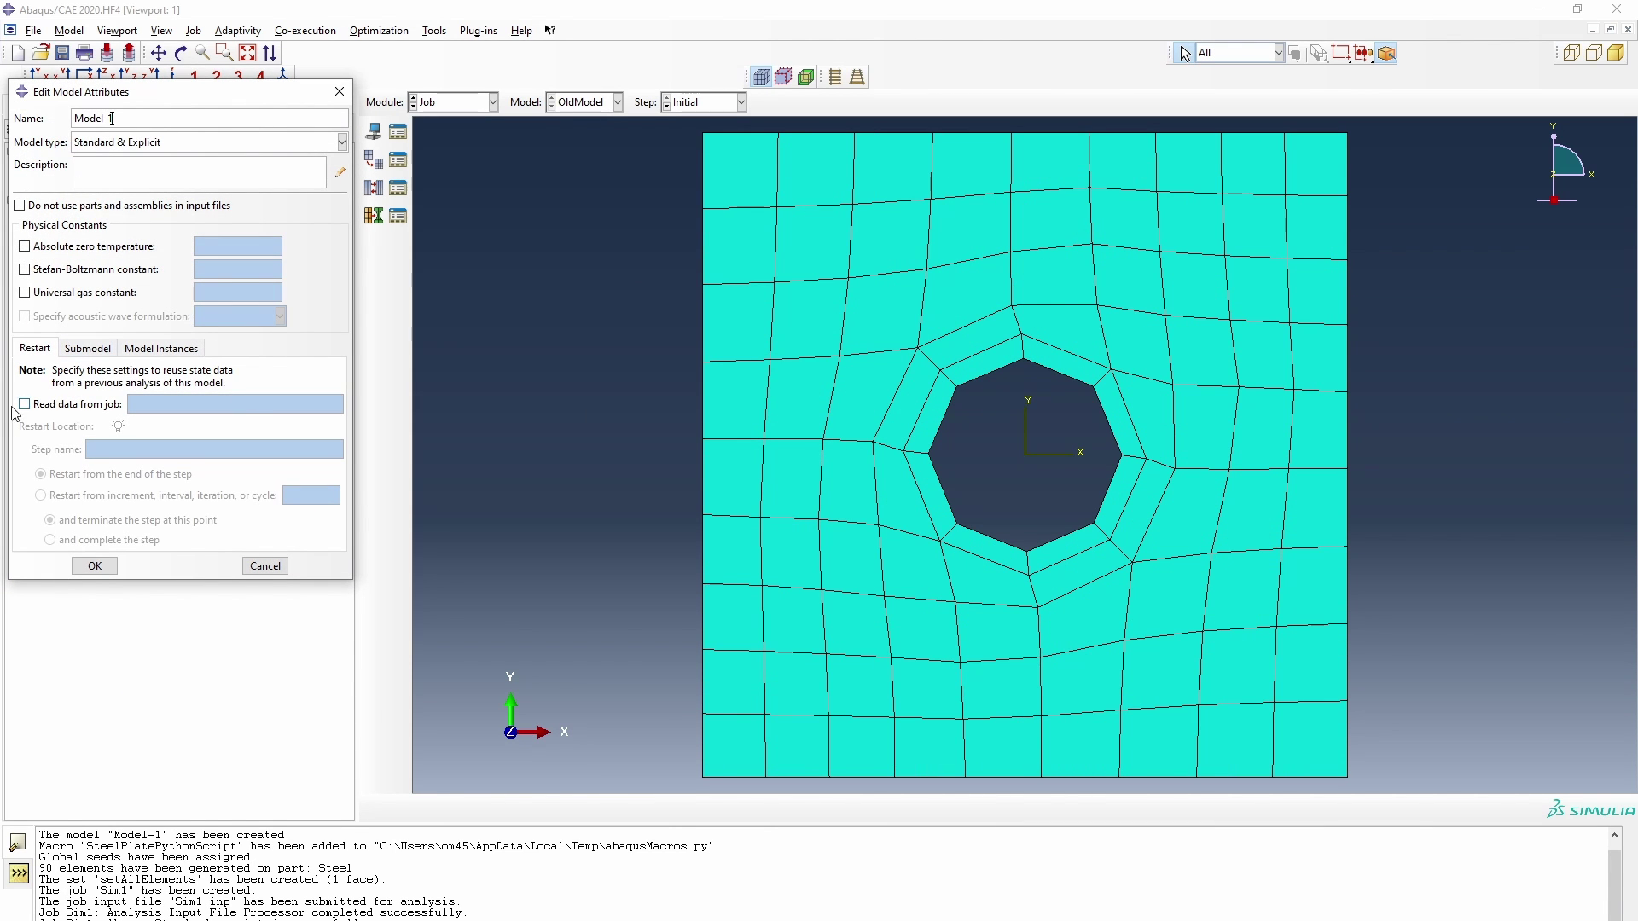
{"action": "left_click", "coordinate": [91, 569]}
Run SteelPythonScriptFile.py to rebuild the finer-meshed plate, then select the running job Sim2.
{"action": "left_click", "coordinate": [33, 30]}
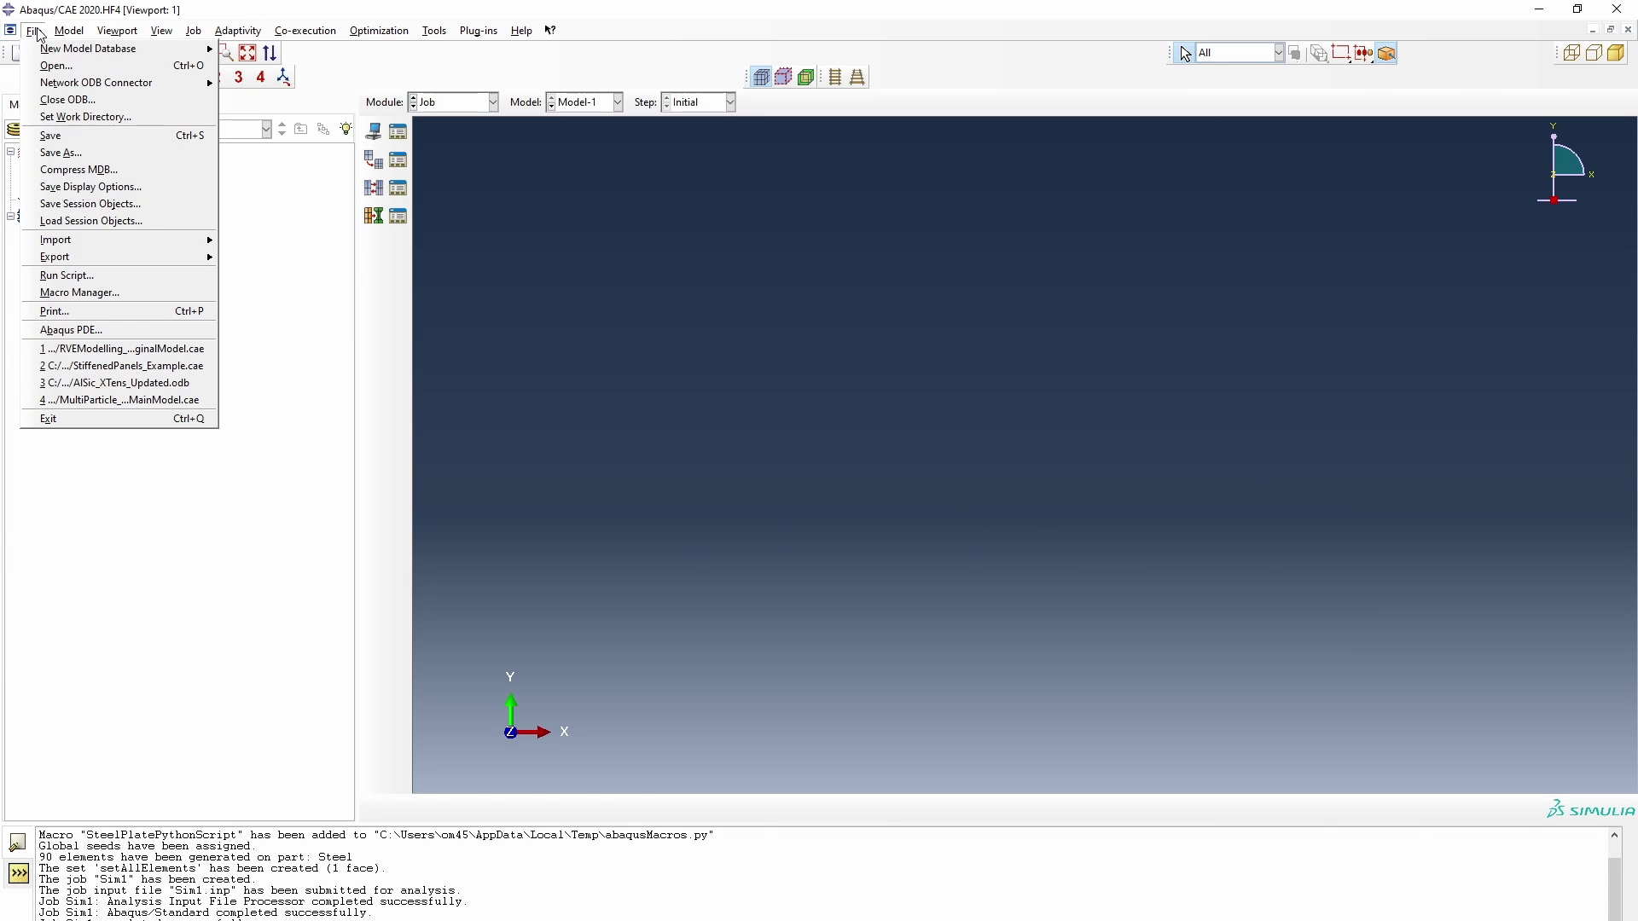
{"action": "left_click", "coordinate": [171, 275]}
{"action": "double_click", "coordinate": [85, 208]}
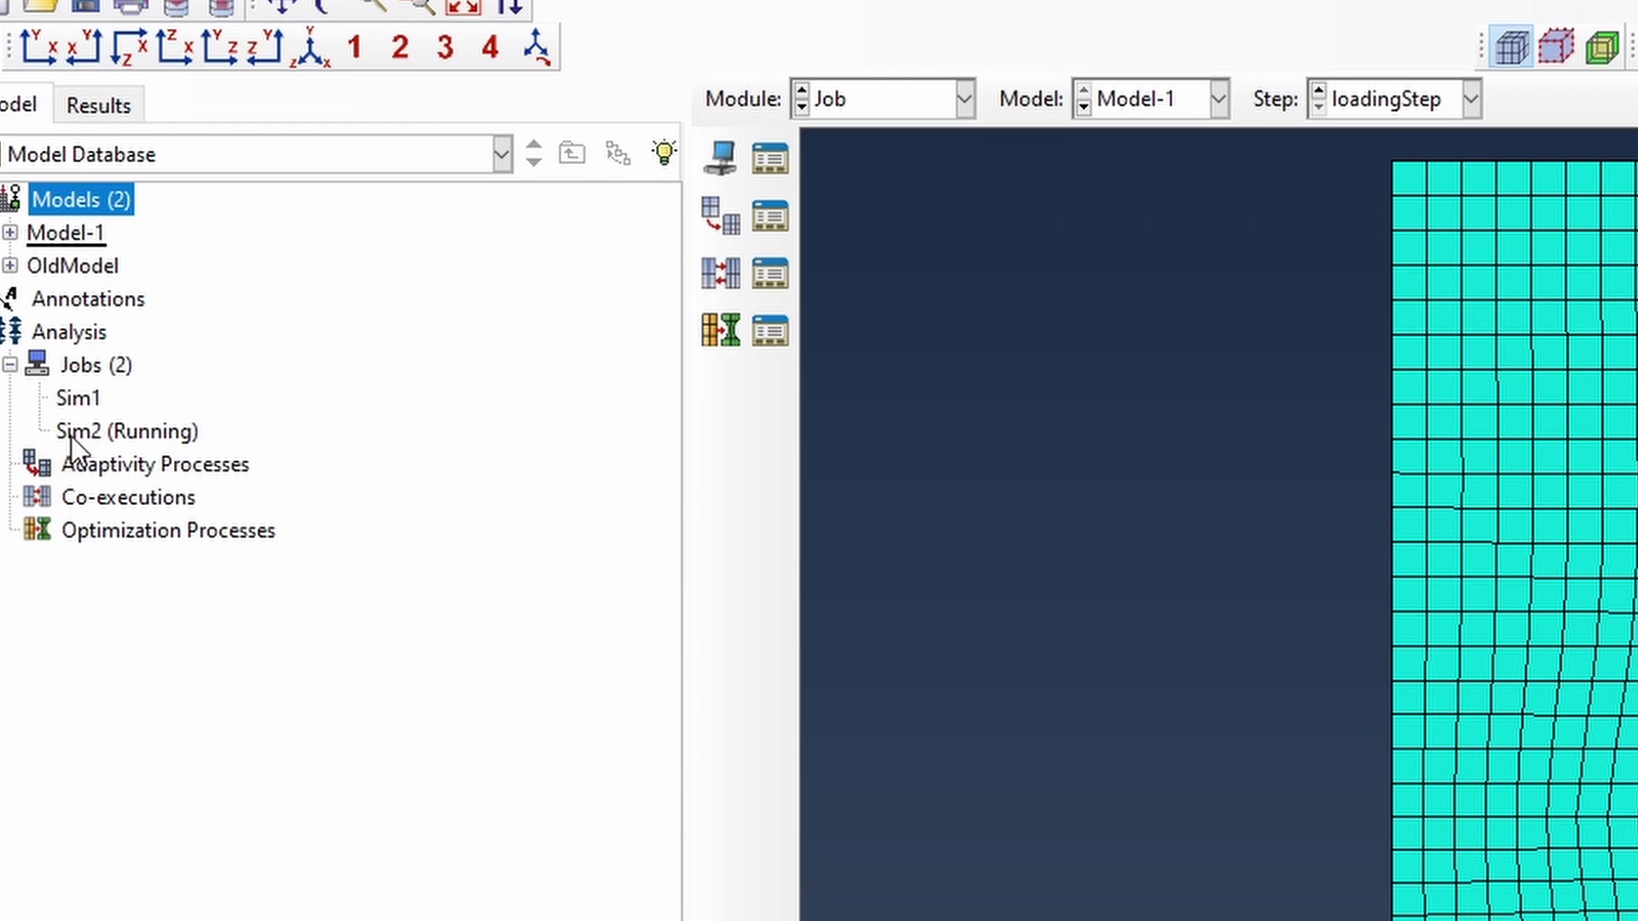
{"action": "left_click", "coordinate": [64, 265]}
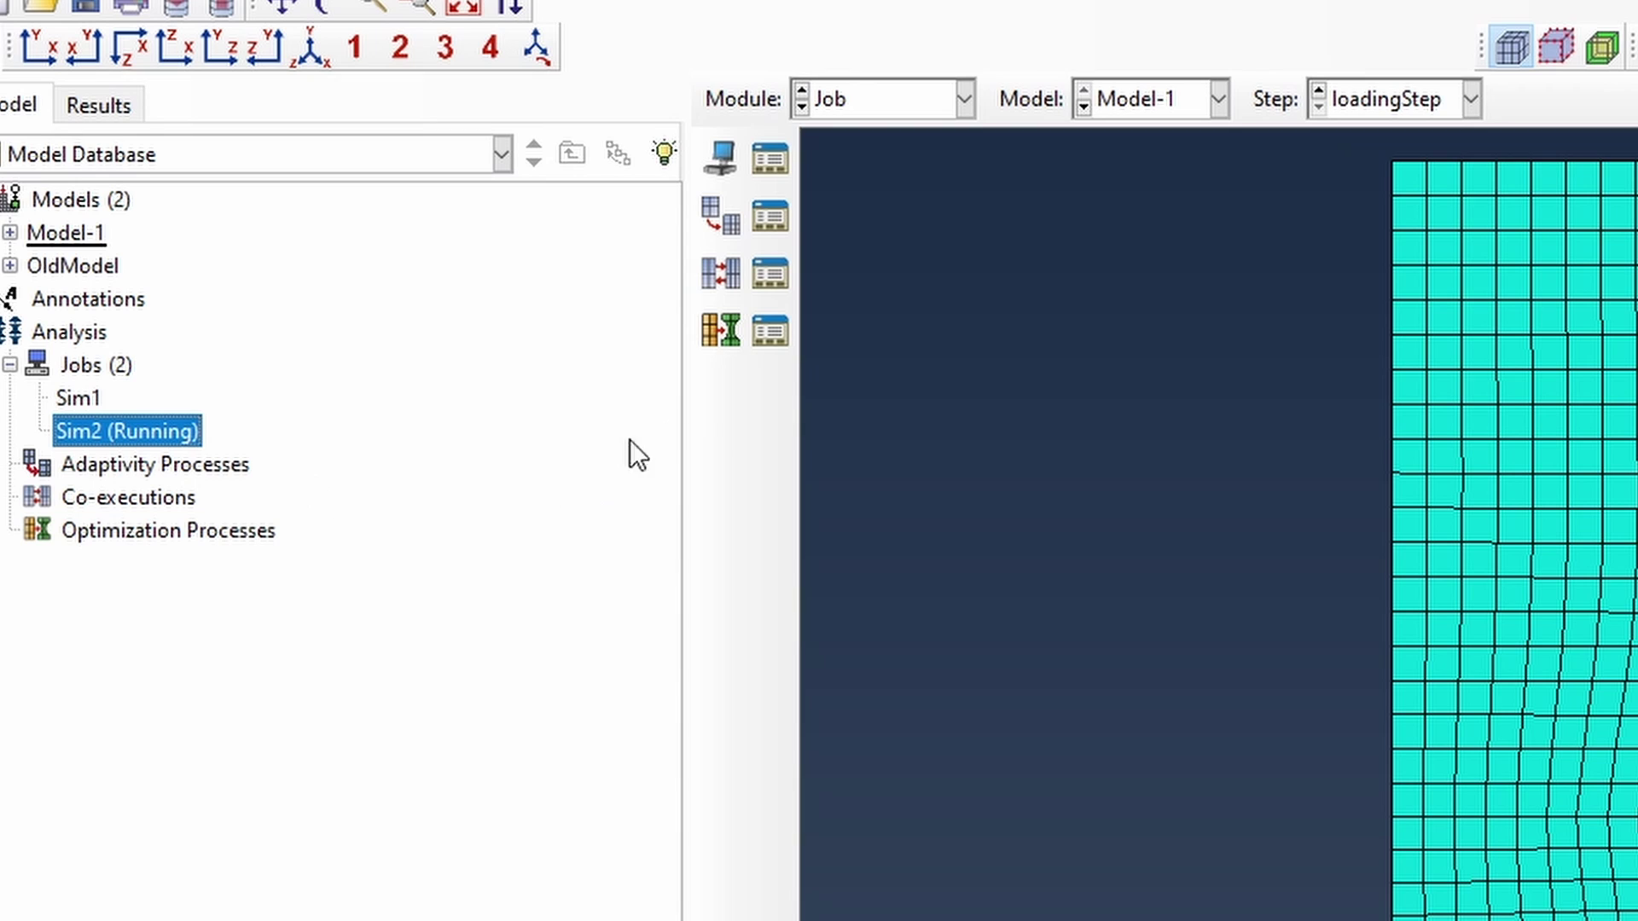